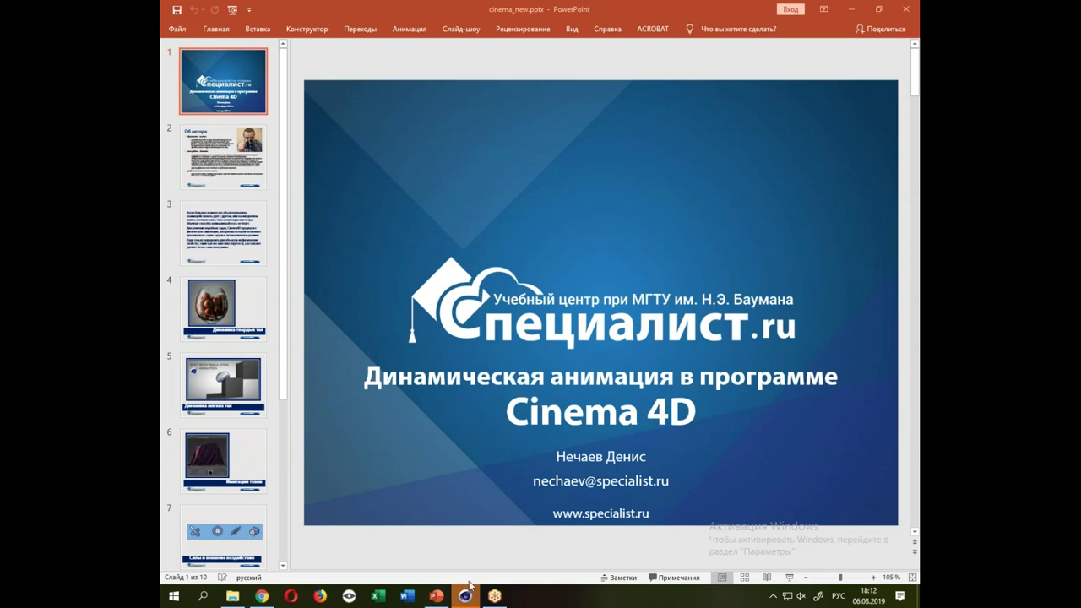
Switch from PowerPoint to Cinema 4D and decline the license-conflict notice.
click(467, 591)
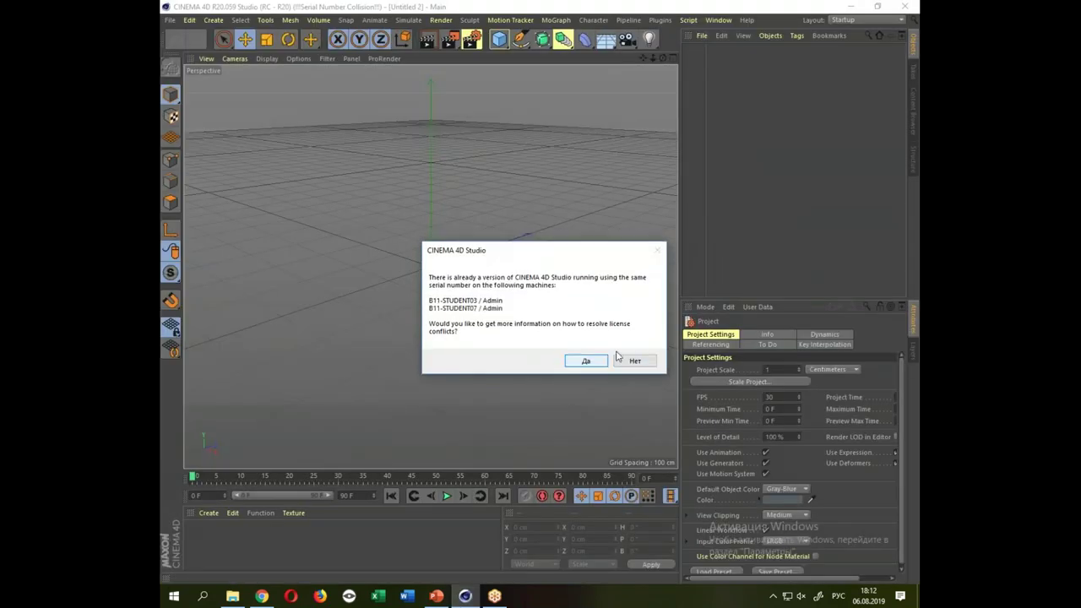
click(633, 360)
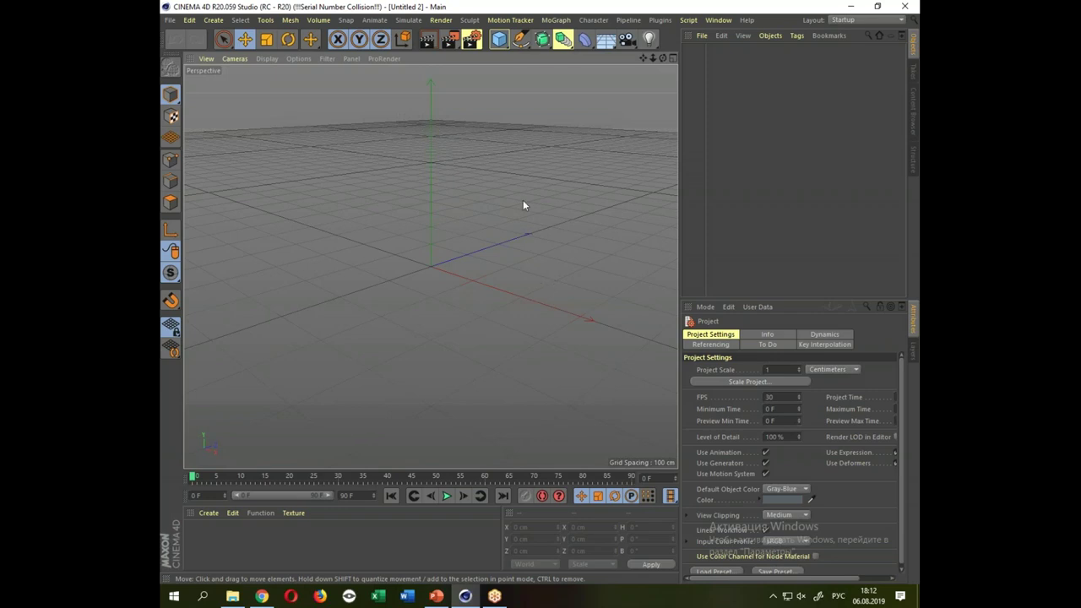
drag(436, 268, 473, 296)
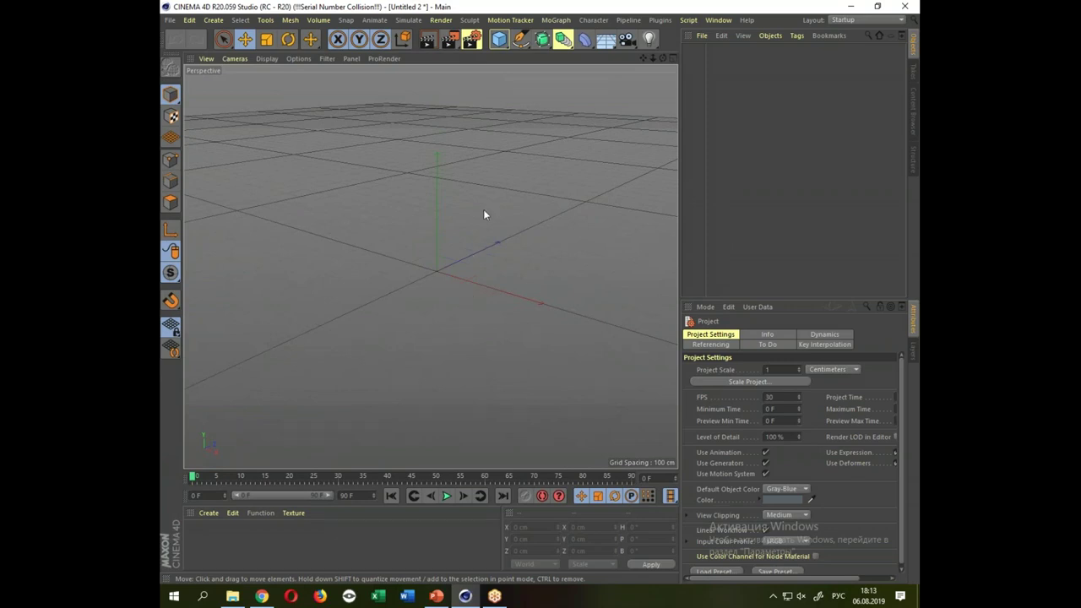
Add a plane scaled up into a large floor, and lift the sphere to about Y 444 cm.
click(499, 39)
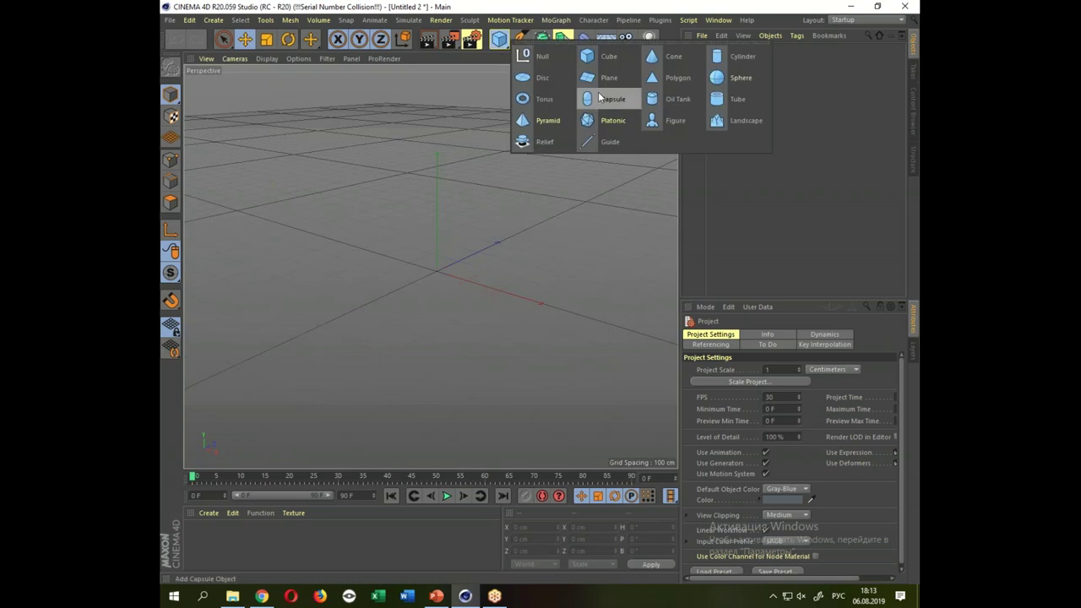
click(611, 82)
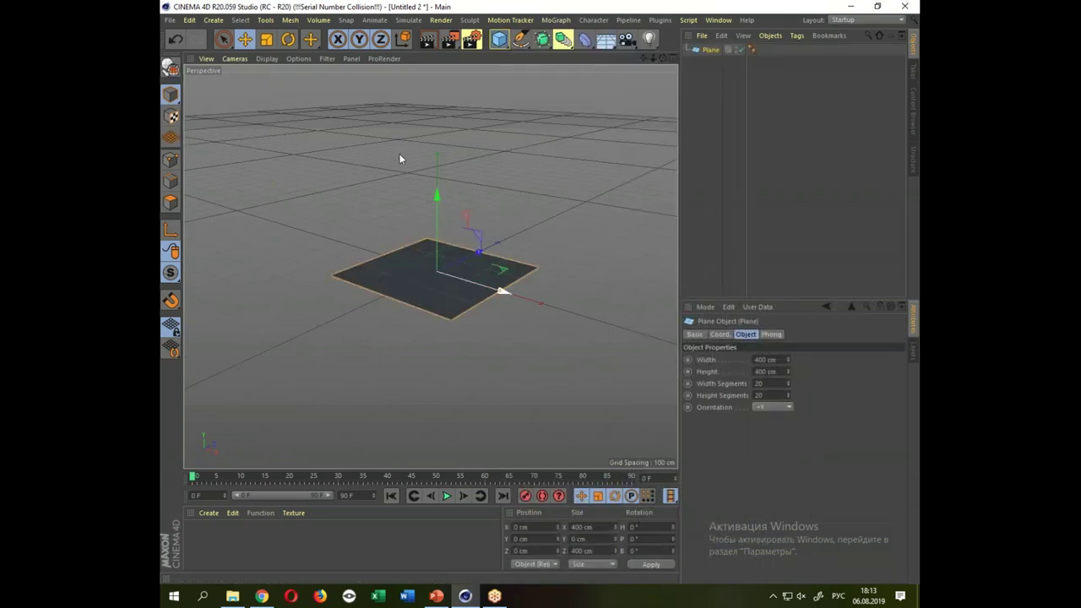
click(266, 39)
drag(466, 279, 449, 227)
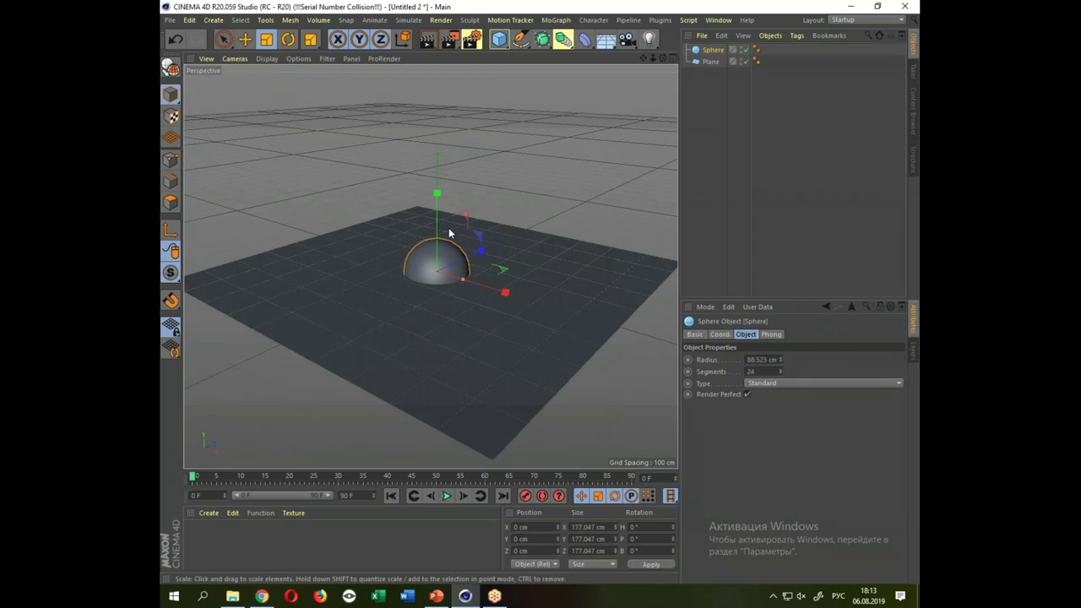
key(e)
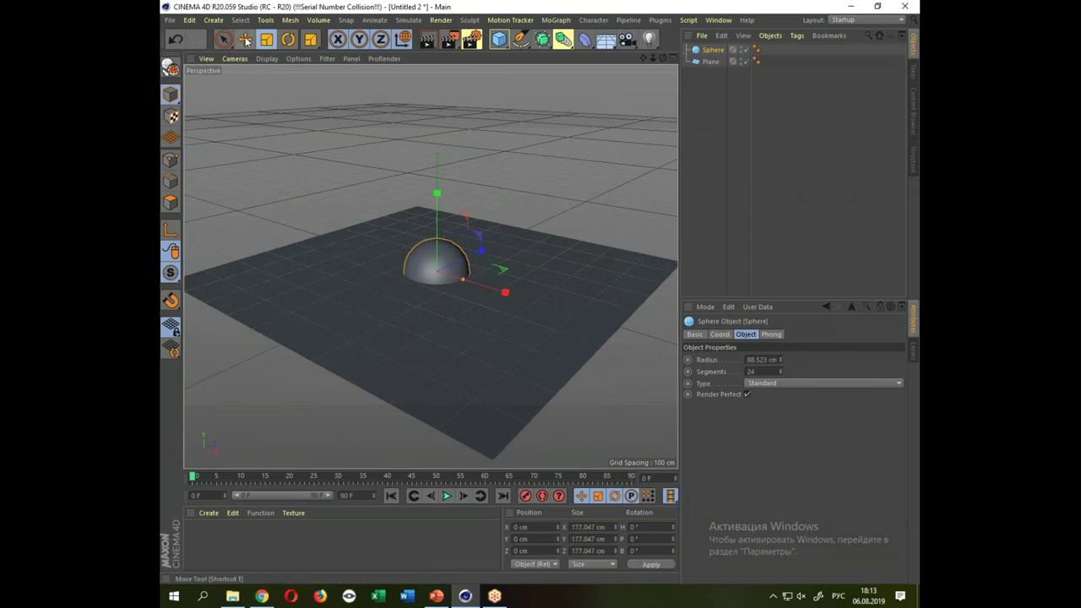
drag(433, 203, 434, 81)
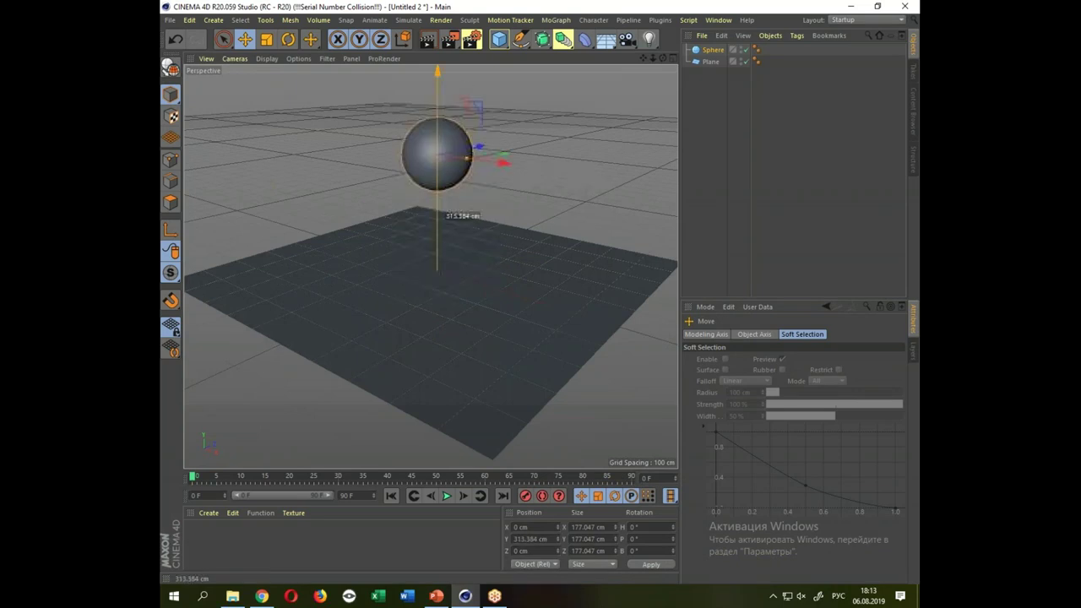
Create a new material Mat and apply it to both the plane and the sphere.
double_click(221, 547)
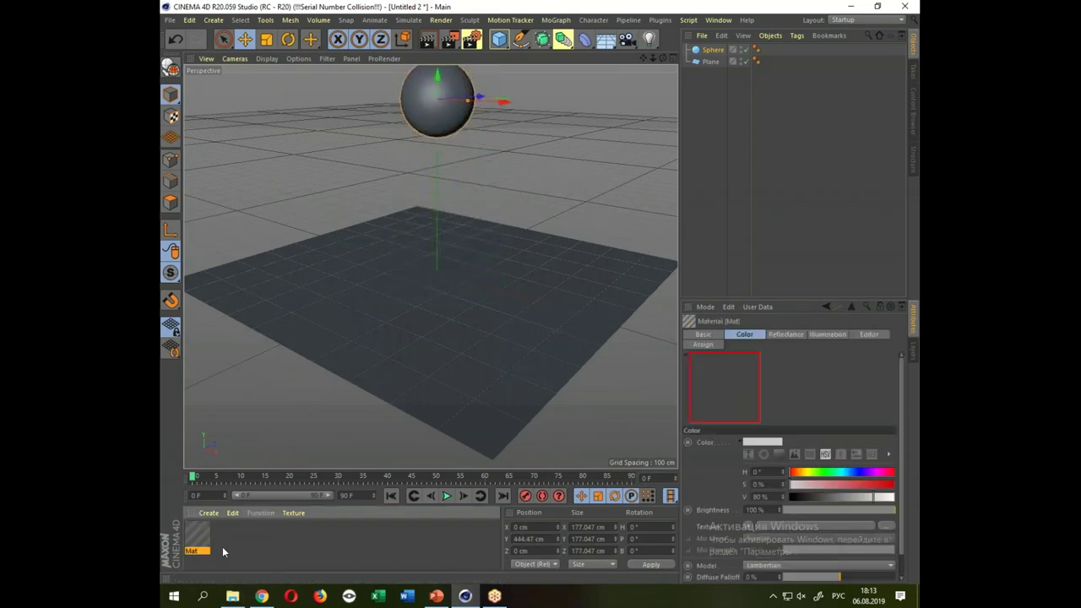
drag(210, 560, 380, 364)
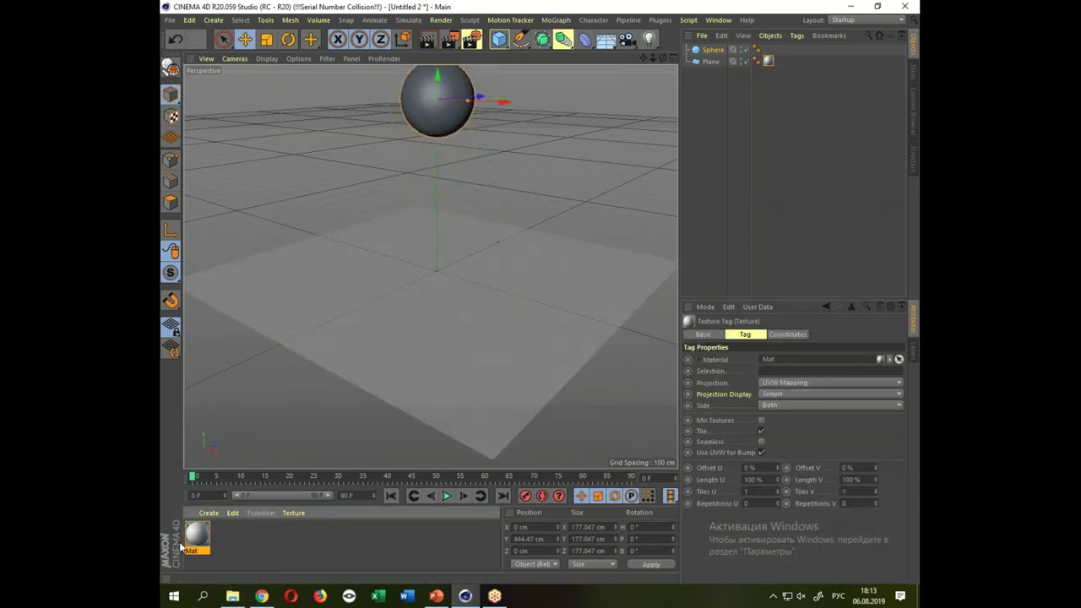
drag(192, 544, 470, 116)
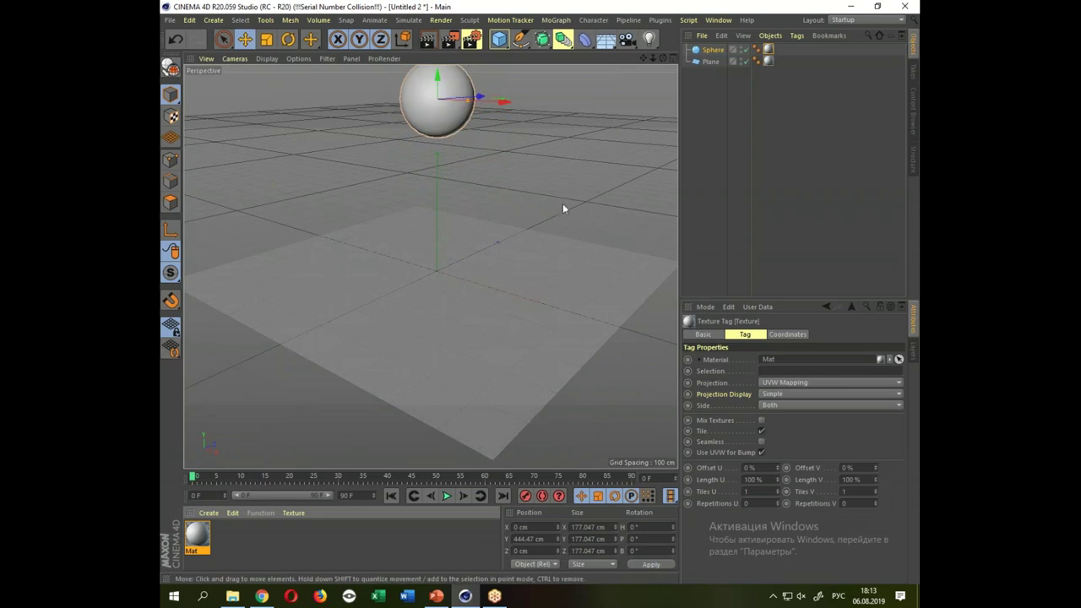
drag(558, 206, 565, 198)
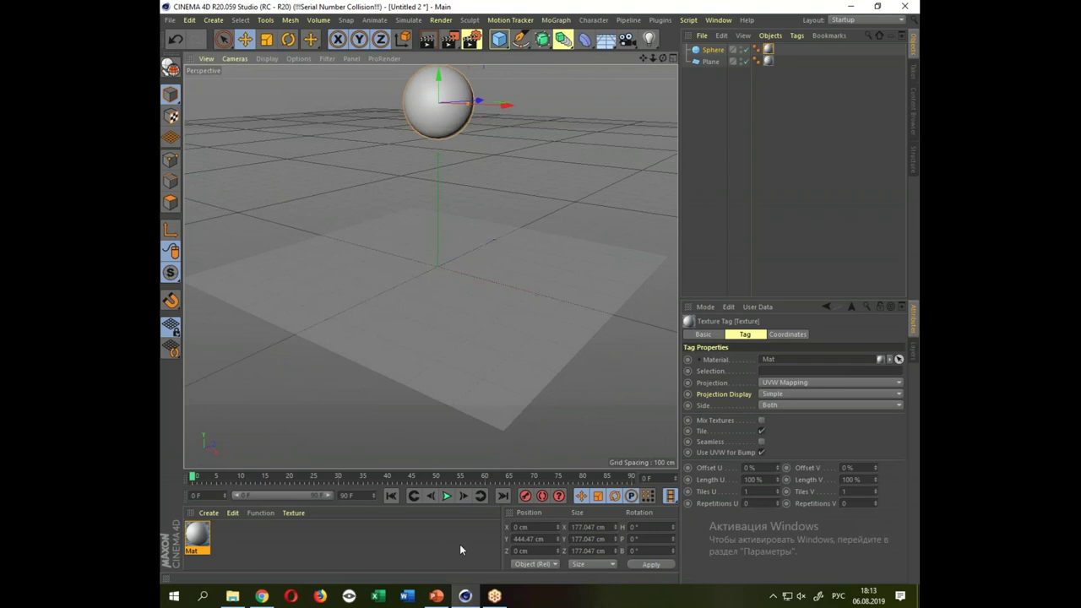
With Autokeying on, key the sphere on the plane at 20, raised at 35, landed at 50.
click(542, 495)
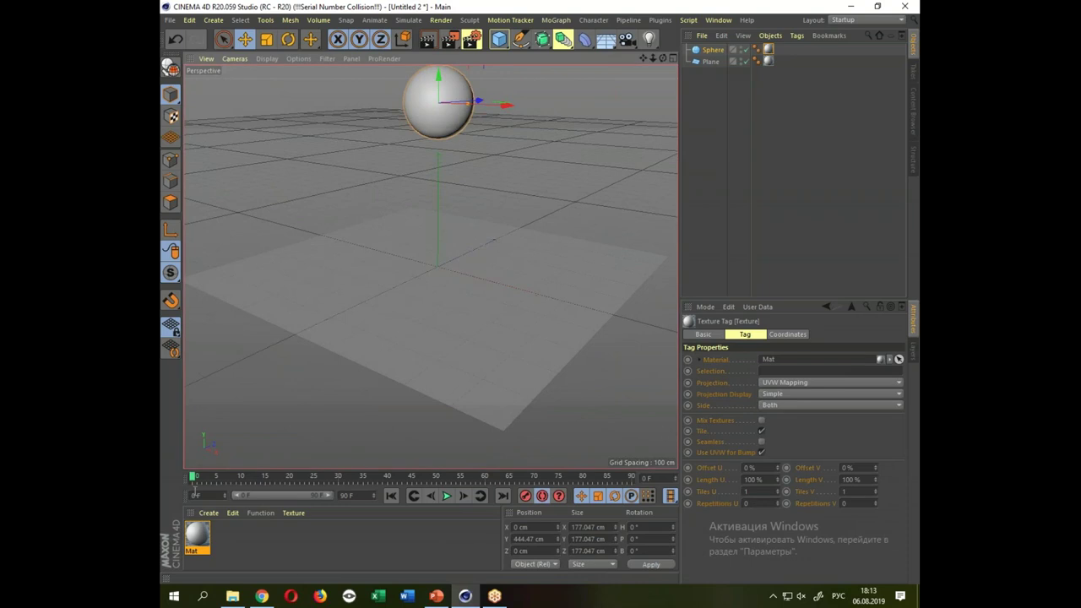
click(289, 477)
drag(439, 131, 439, 272)
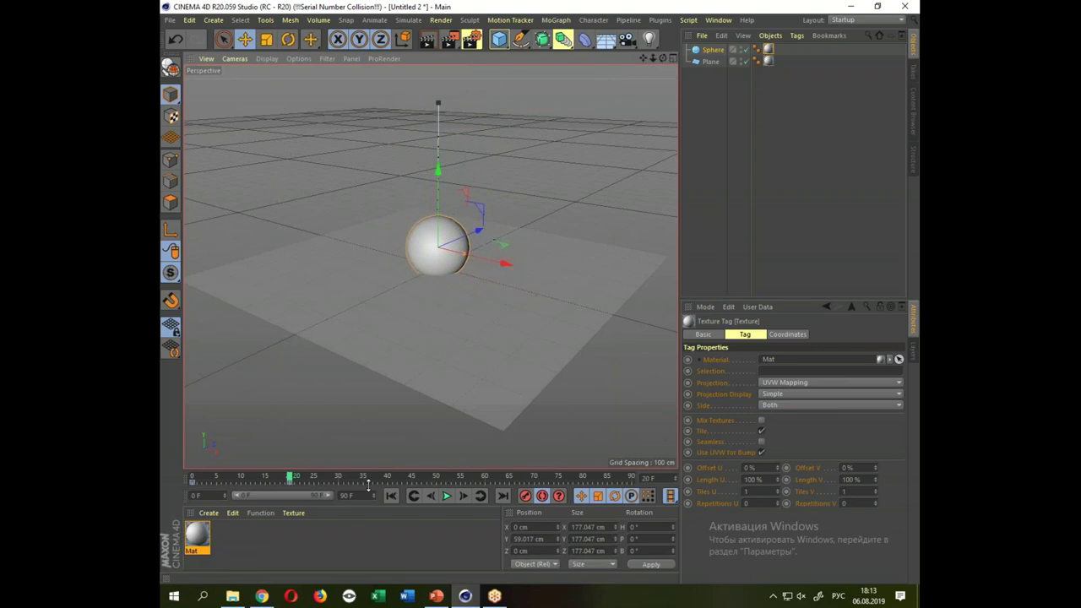
click(368, 477)
drag(437, 169, 445, 75)
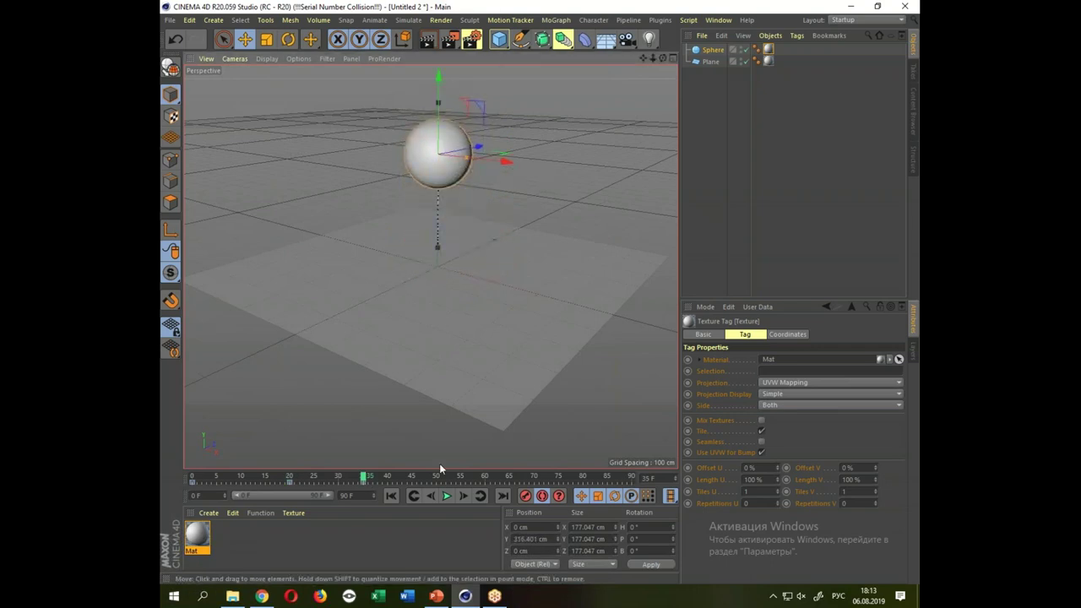
click(438, 477)
drag(438, 103, 450, 194)
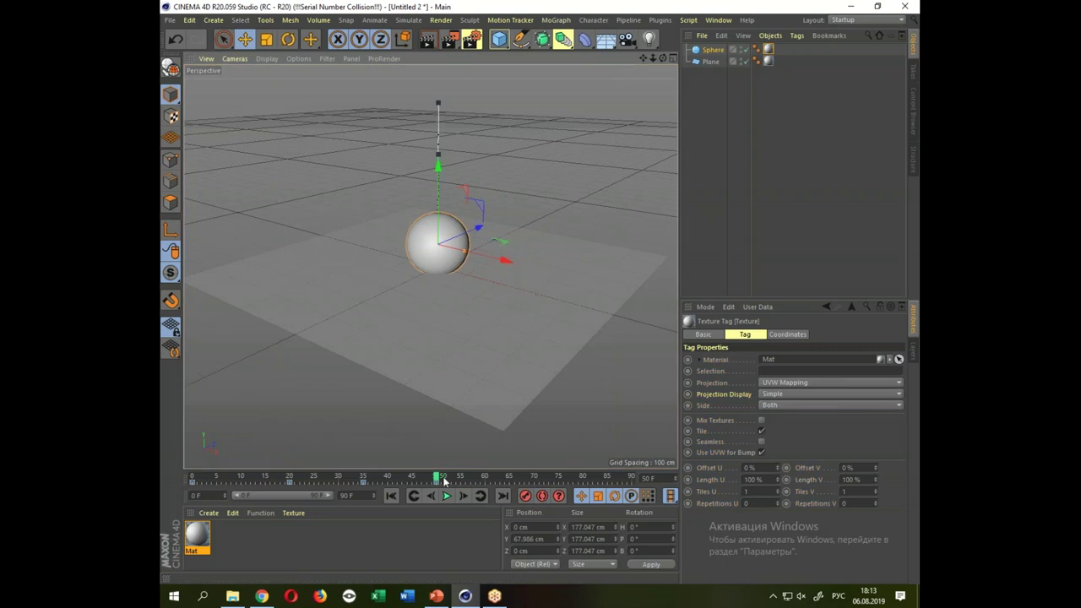
Preview the bounce animation twice from frame 0, then scrub back through the timeline.
drag(438, 478, 193, 479)
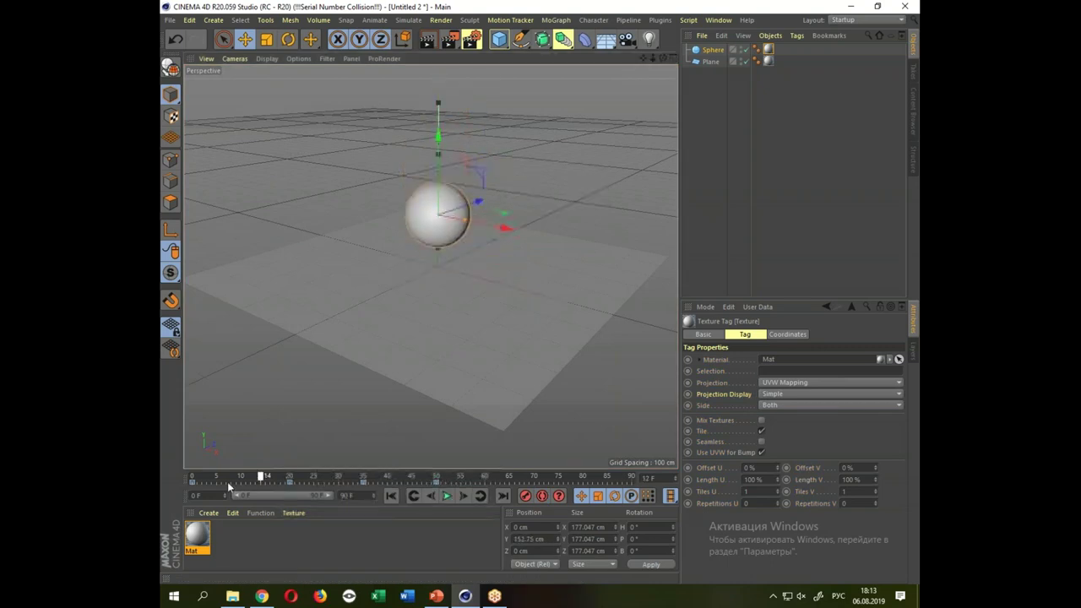
click(445, 497)
click(366, 478)
drag(366, 478, 193, 479)
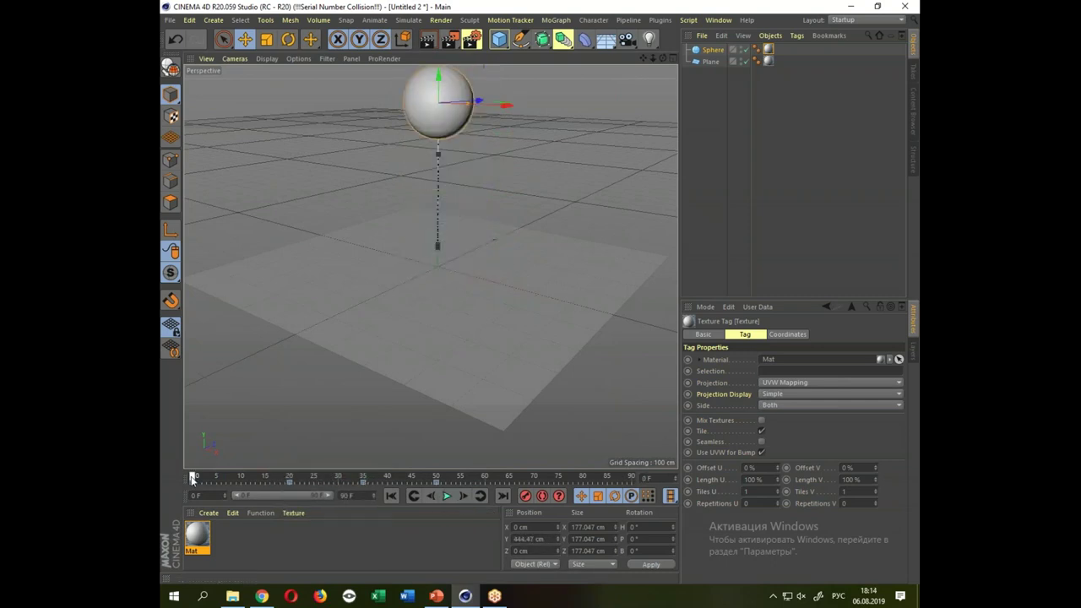
click(447, 496)
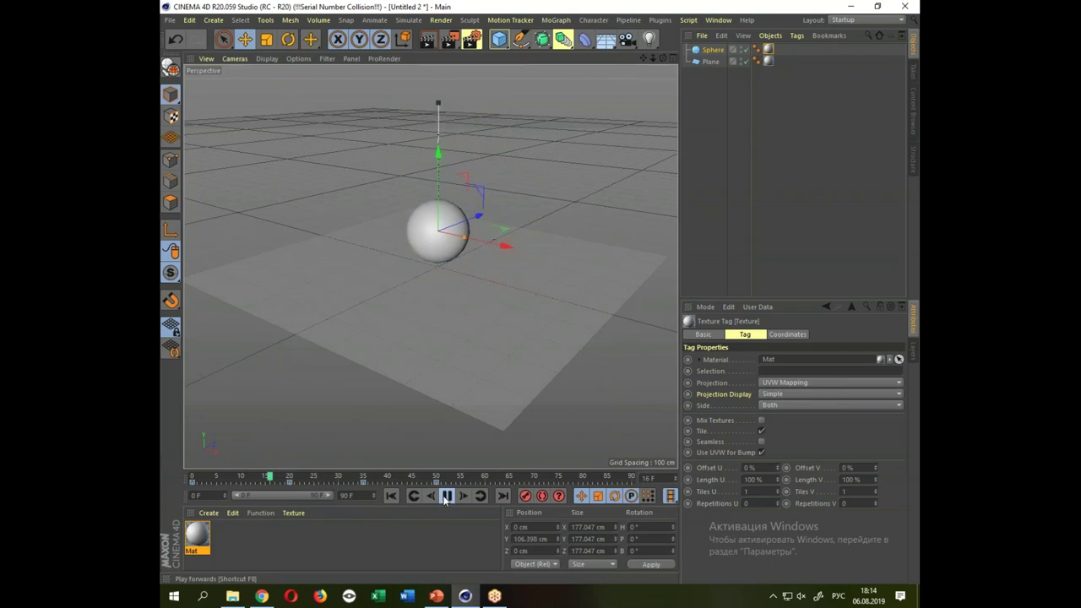
click(446, 497)
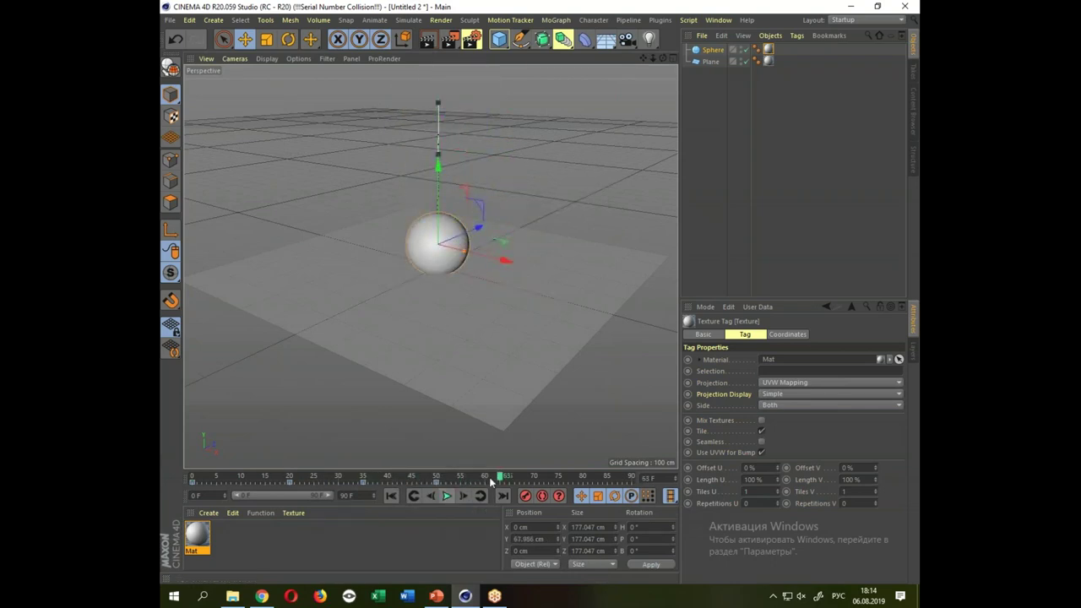
click(411, 479)
drag(411, 480, 193, 480)
In the Animate layout, expand the sphere's position tracks, show them as F-curves and select the lowest key.
click(852, 20)
click(859, 33)
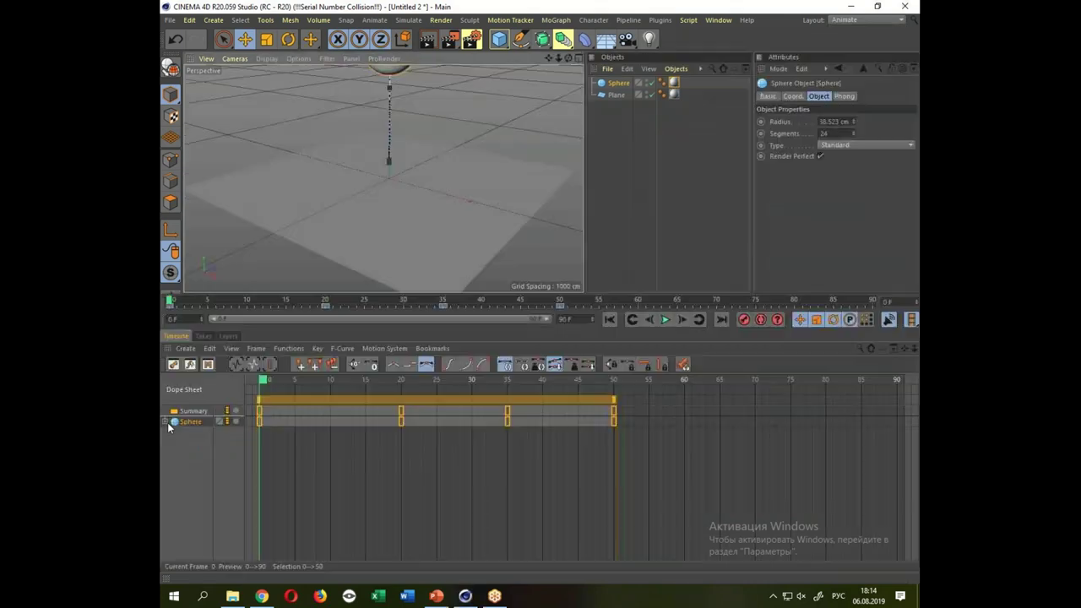
click(166, 422)
click(230, 348)
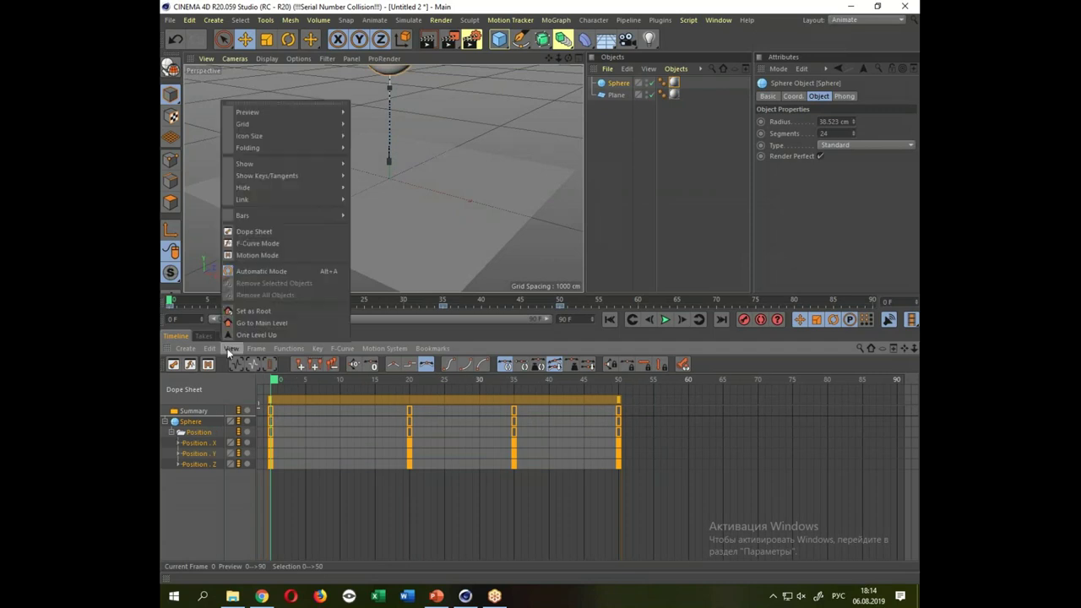
click(306, 243)
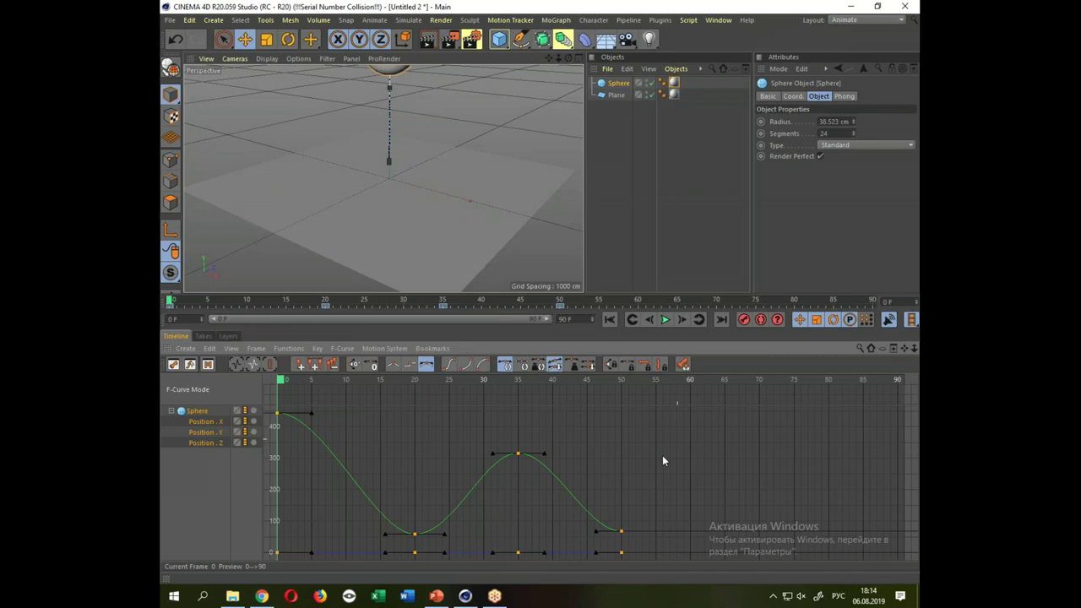
click(414, 534)
Break the tangents at the frame-20 and frame-50 keys to give sharp bounce corners.
drag(385, 534, 402, 492)
drag(443, 532, 425, 491)
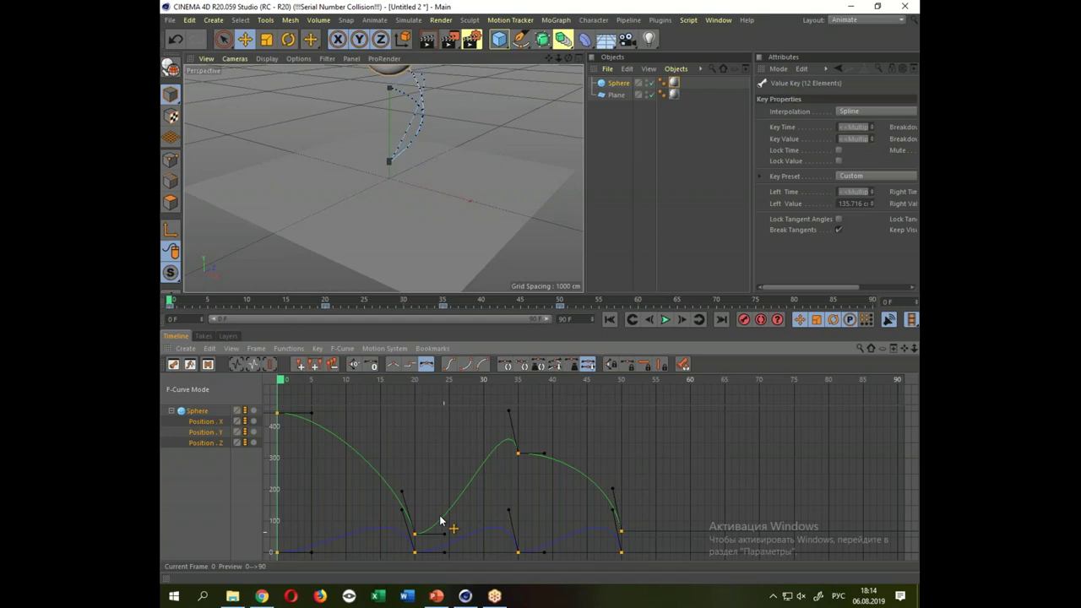
key(ctrl+z)
key(ctrl+z)
click(414, 533)
drag(443, 533, 435, 500)
drag(385, 534, 400, 491)
click(621, 530)
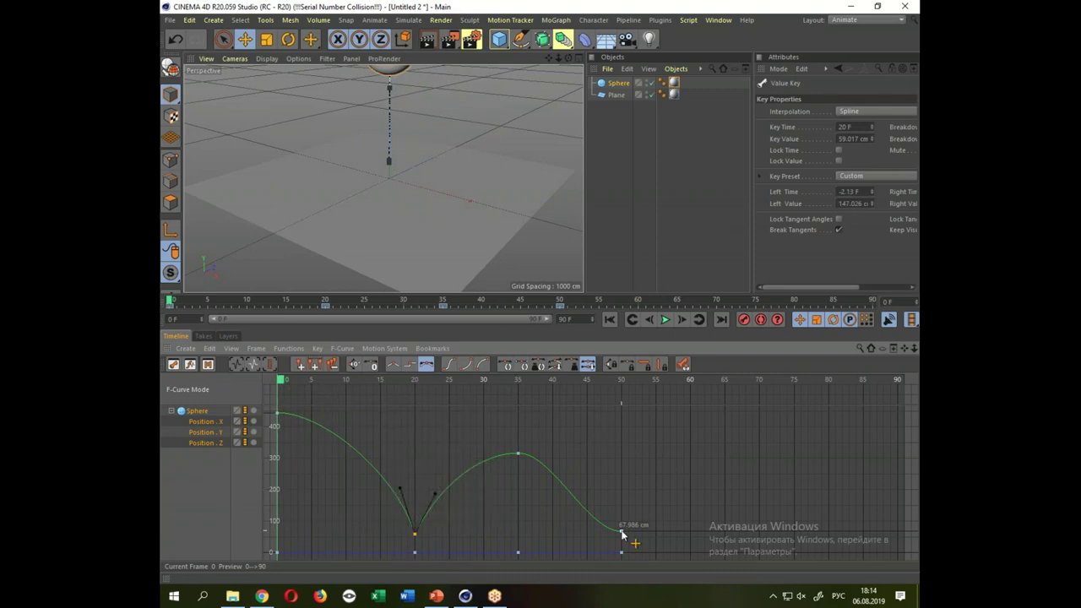
drag(594, 530, 602, 501)
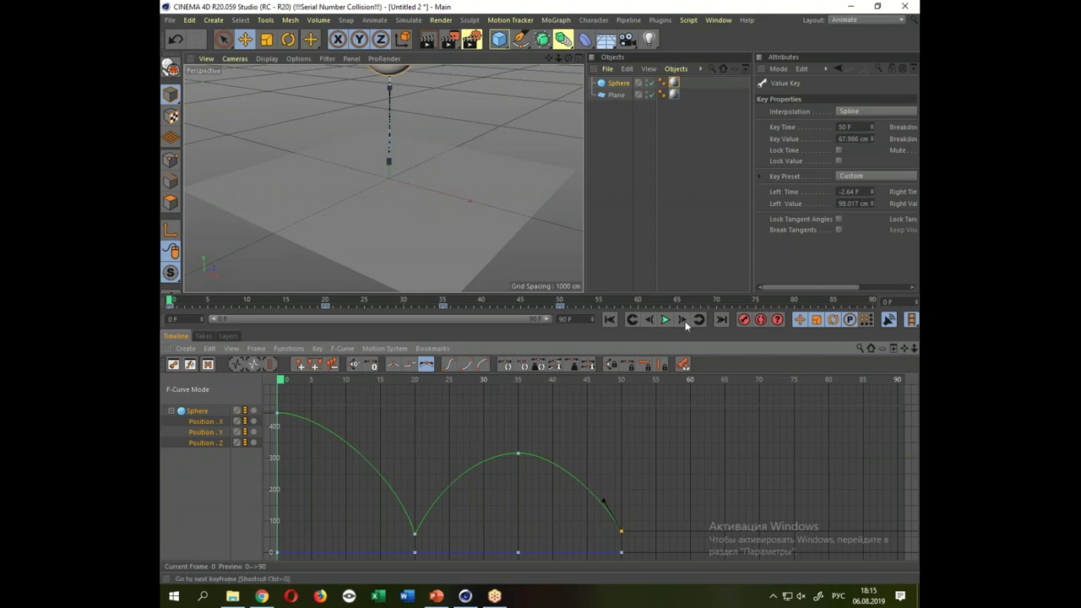
Replay the reshaped bounce from the first frame, then switch to the Startup layout.
click(666, 319)
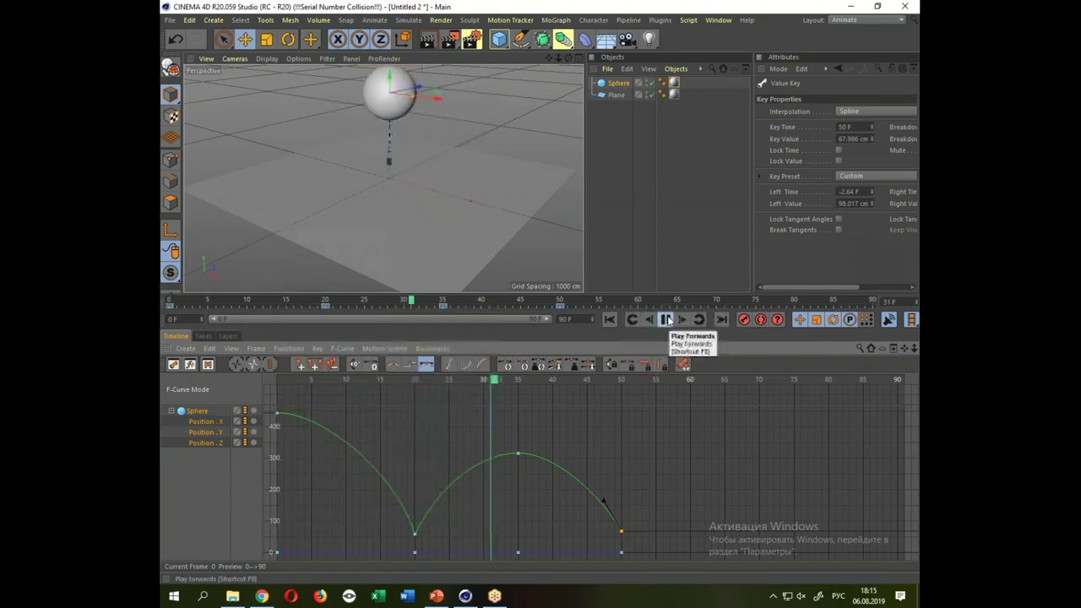
click(667, 319)
click(610, 320)
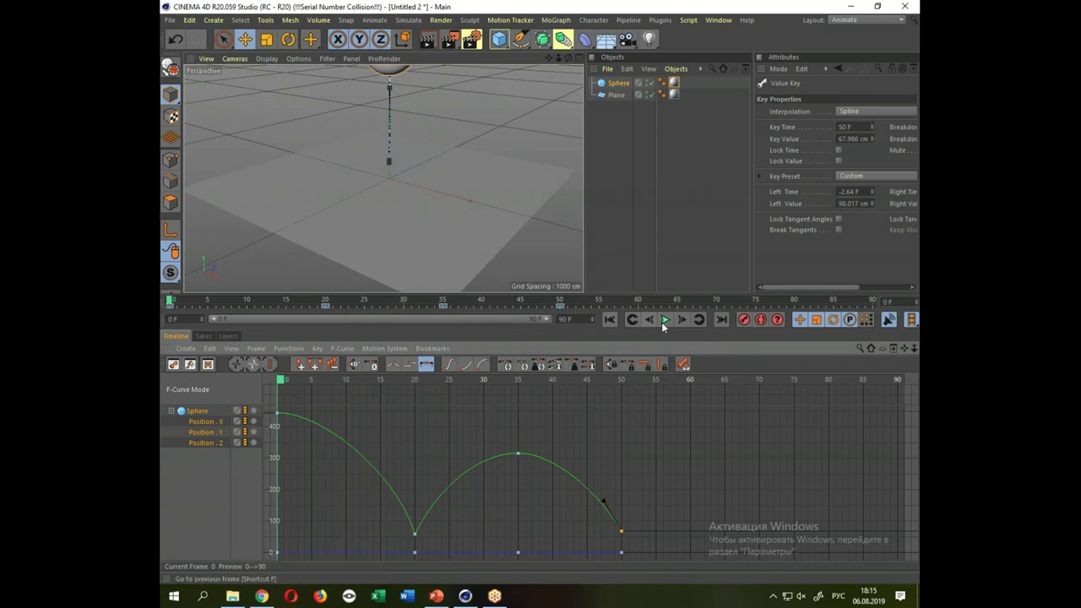
click(667, 319)
click(610, 319)
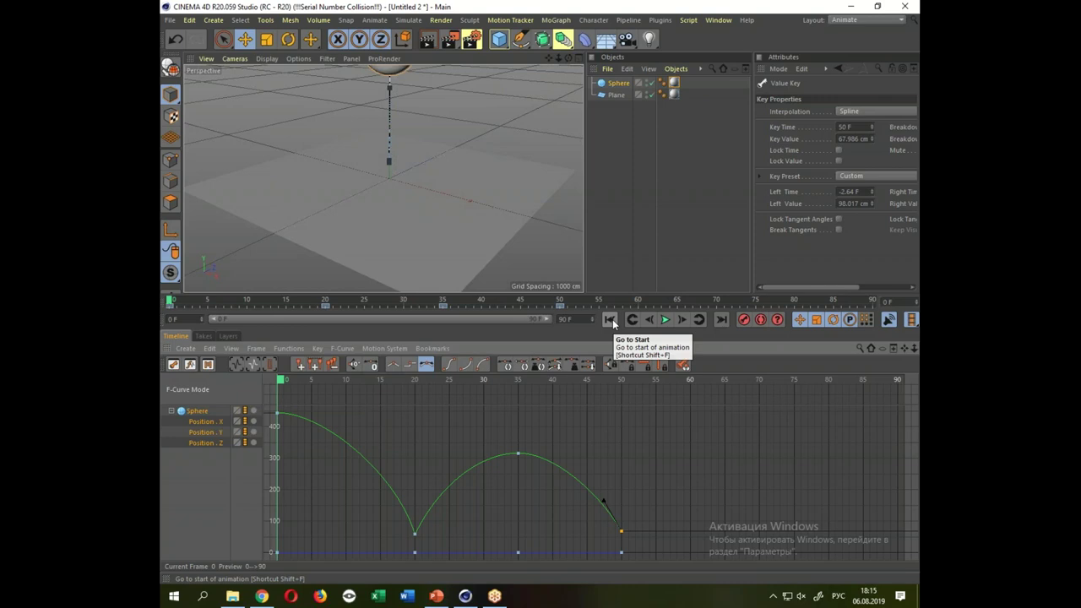
click(850, 20)
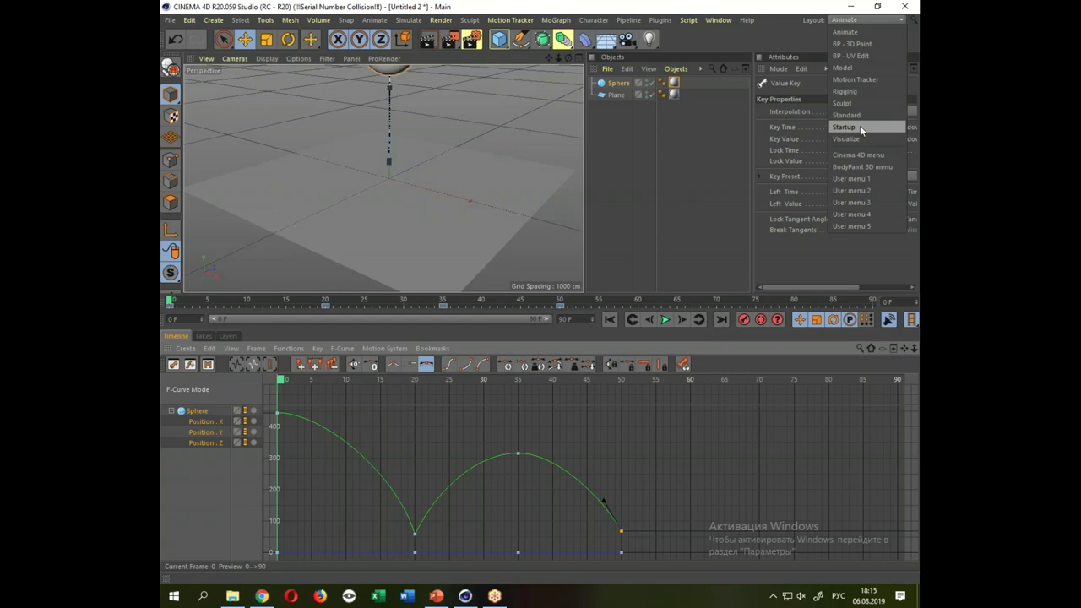
click(860, 127)
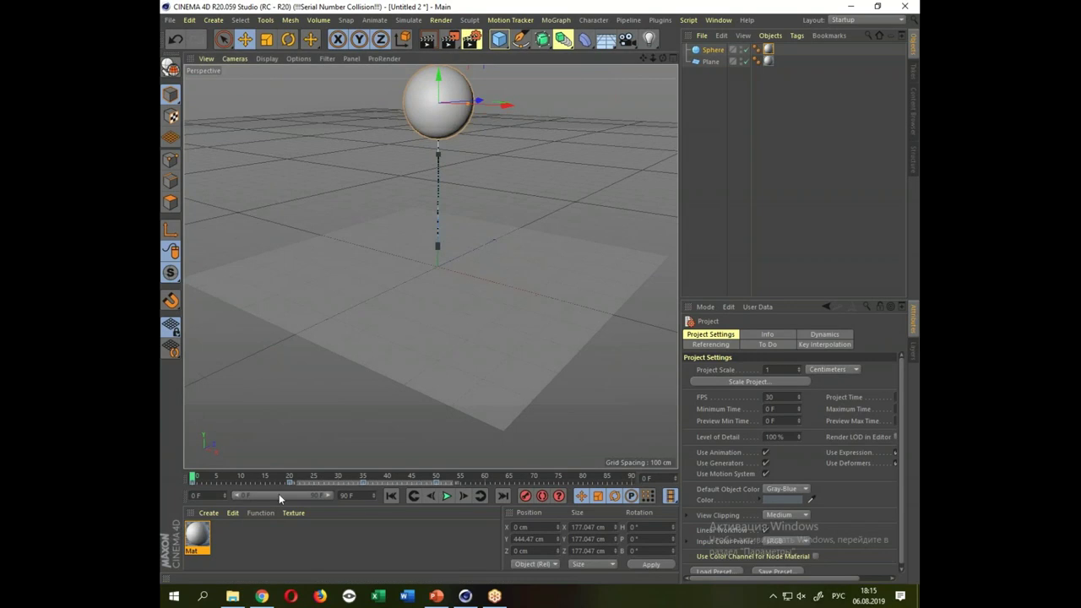
Delete the Mat material and cut the sphere's animation keys from the timeline.
click(195, 482)
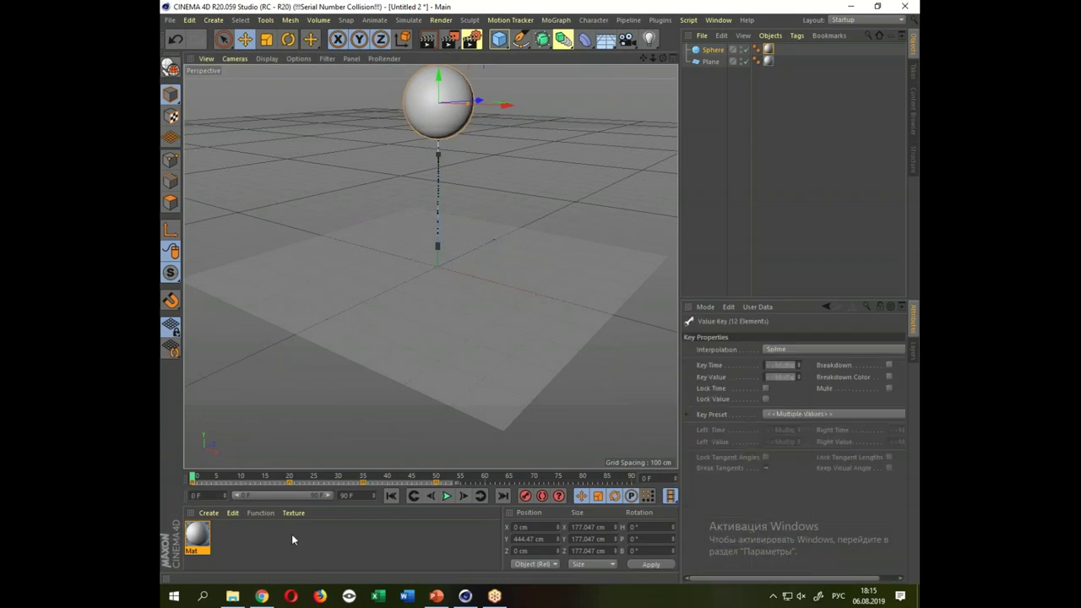
key(Delete)
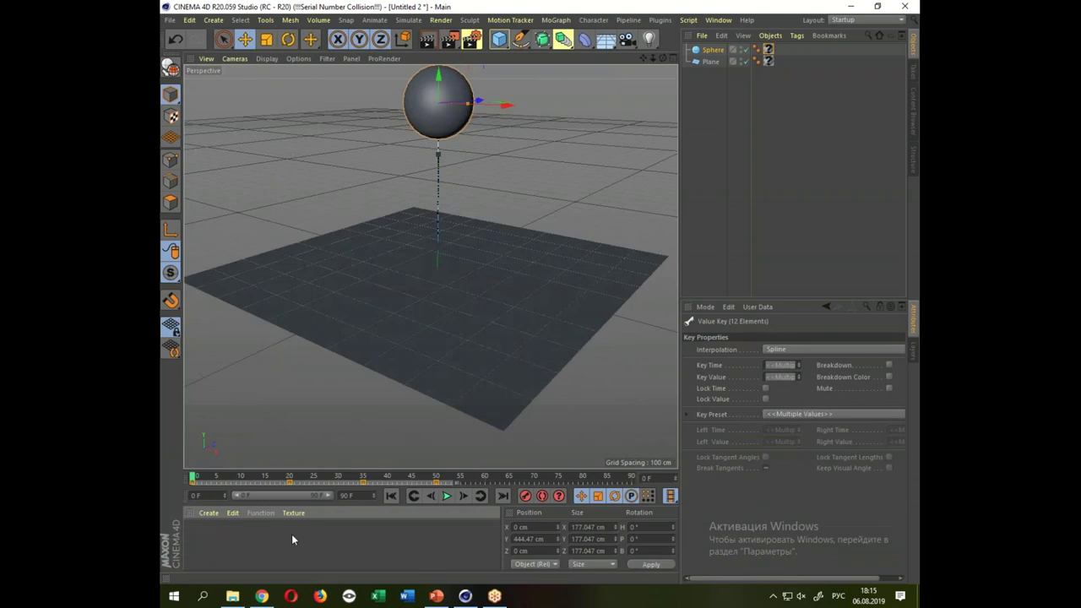
click(534, 195)
click(441, 125)
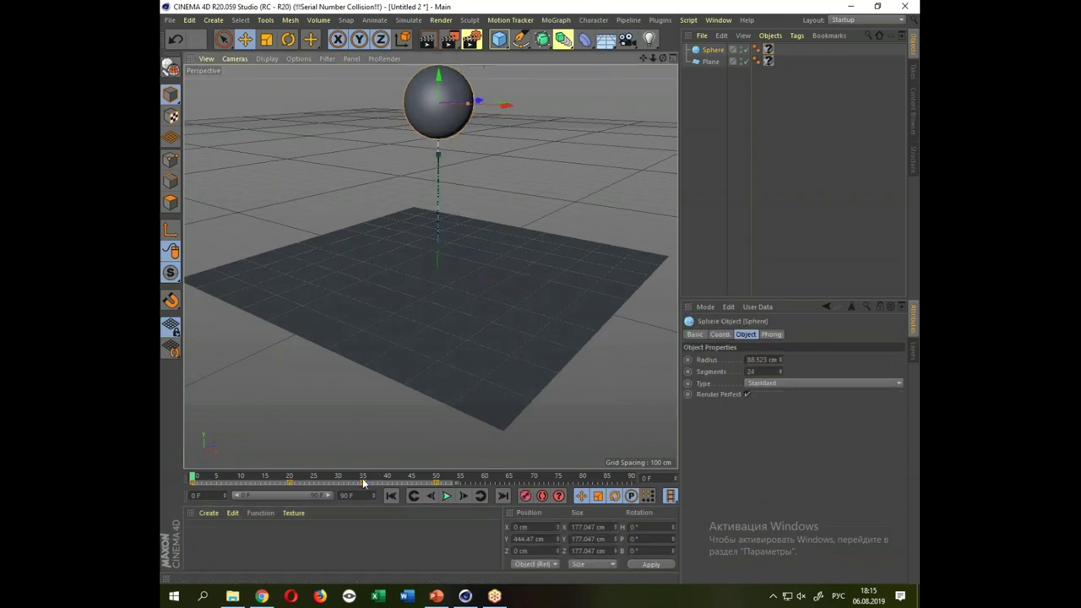
right_click(362, 477)
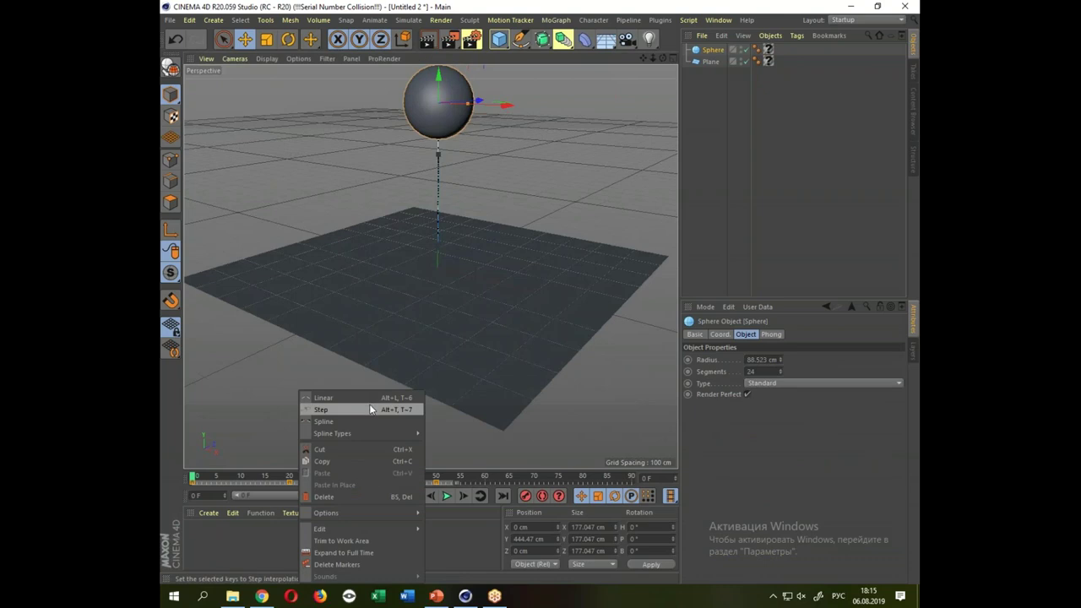
click(355, 449)
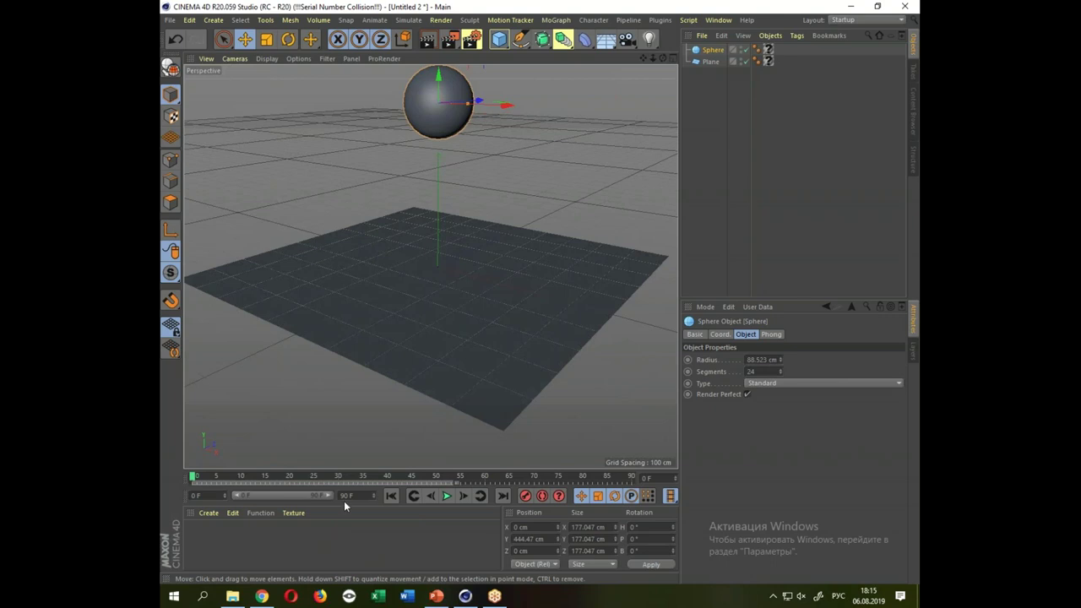
Delete the texture tags from both objects and remove the sphere.
click(768, 62)
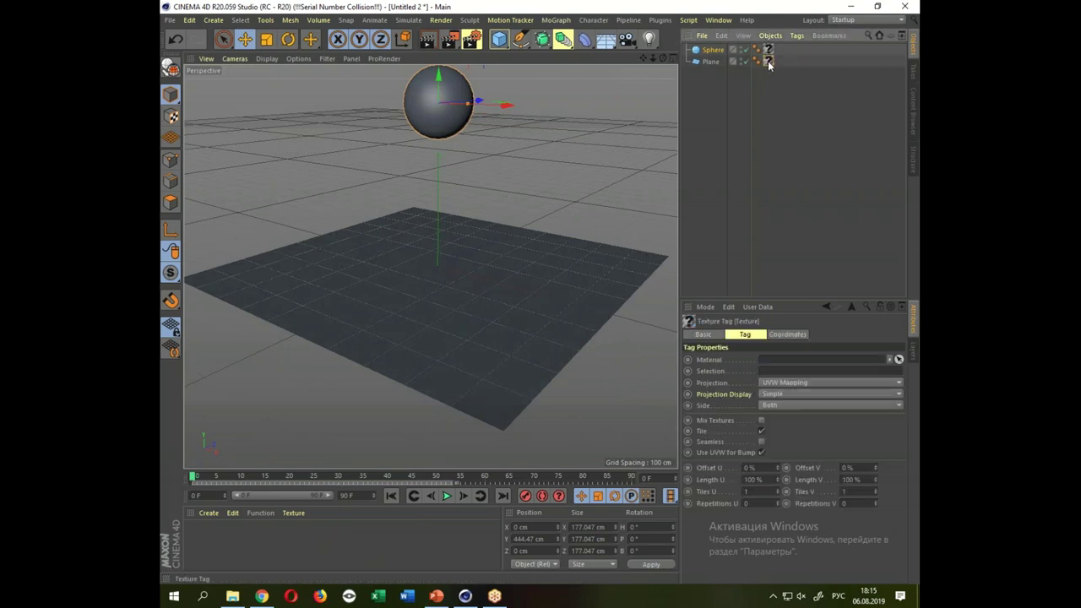
key(Delete)
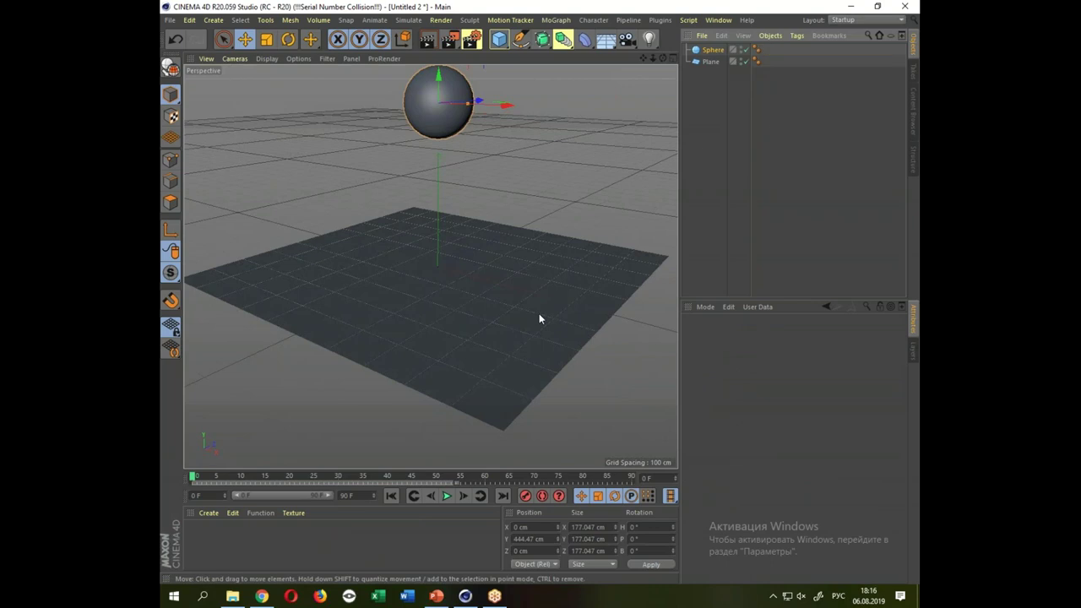
drag(443, 255, 444, 250)
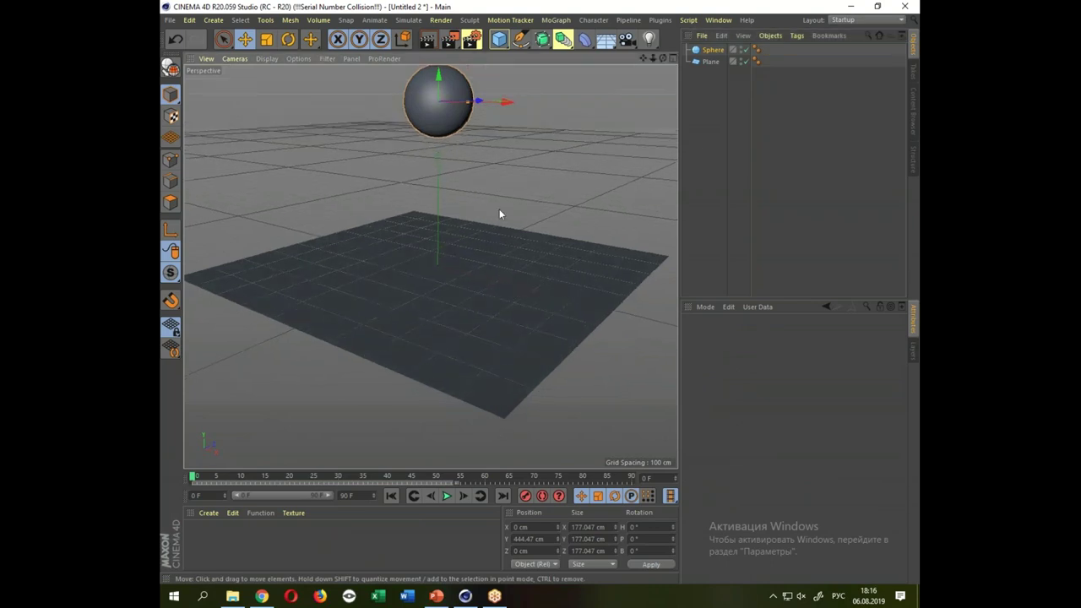
drag(480, 225, 510, 270)
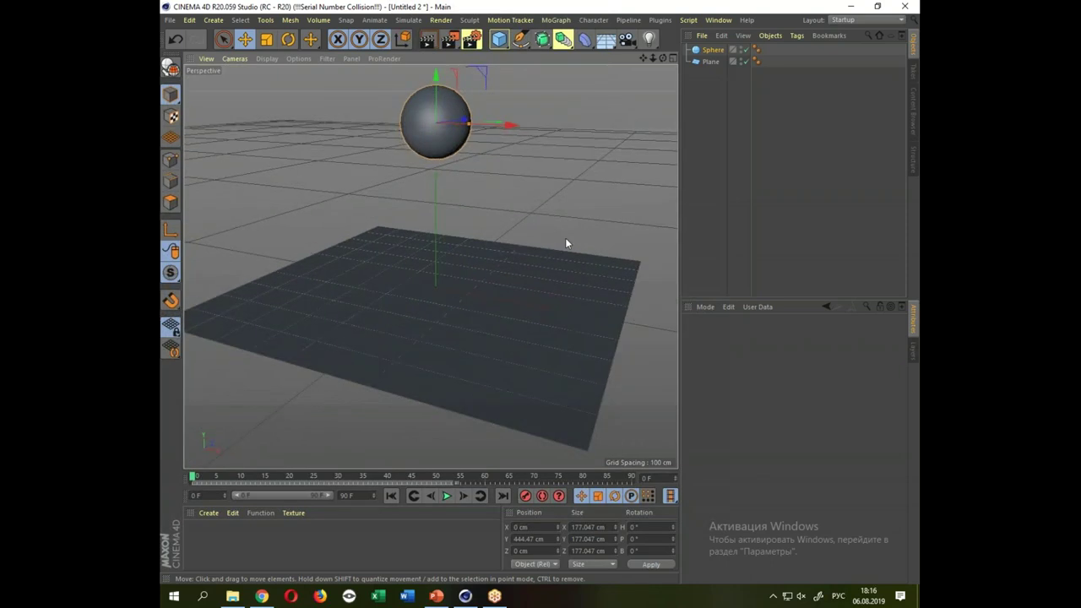
key(Delete)
key(Delete)
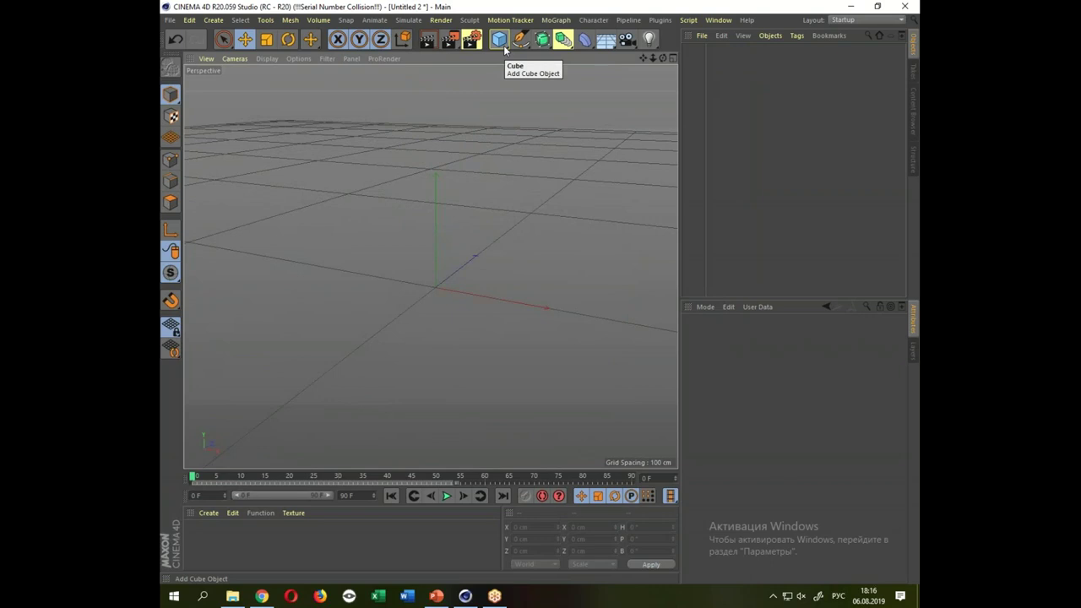
Add two planes, Plane and Plane.1, from the basic objects palette.
click(504, 49)
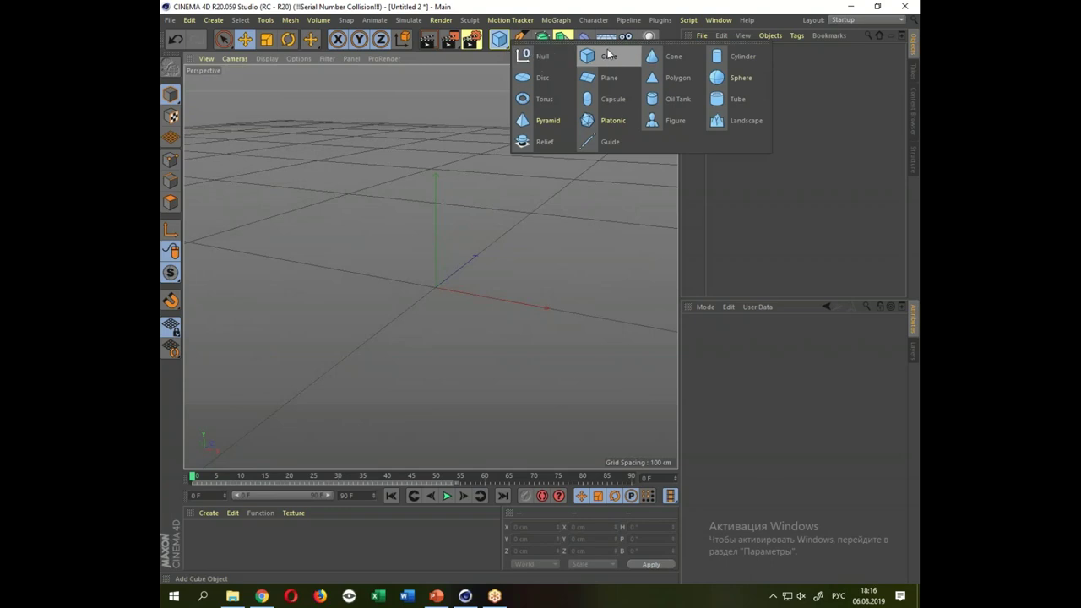
click(618, 80)
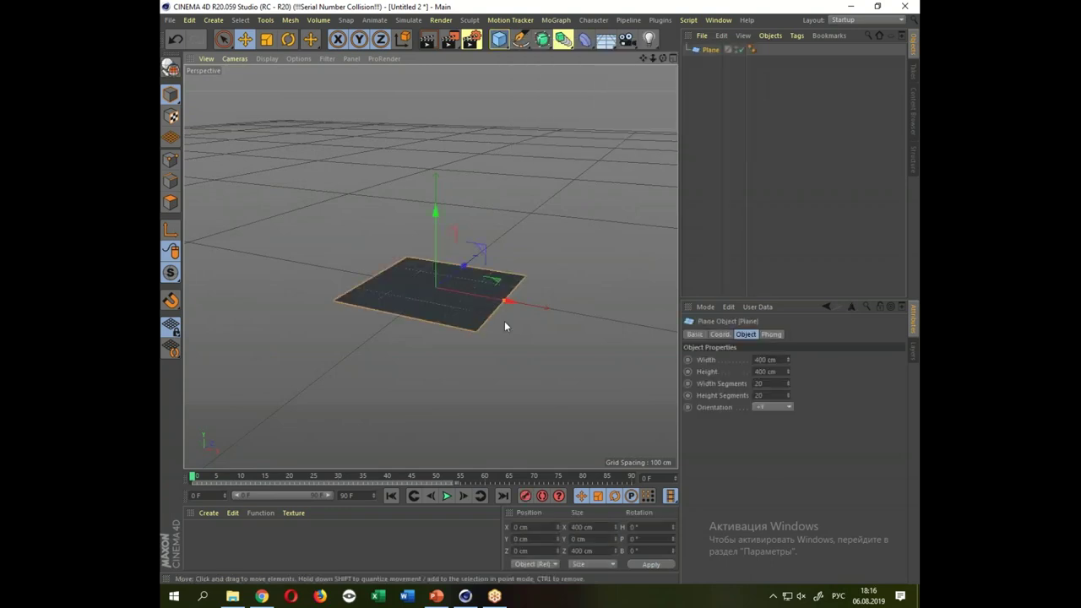
click(499, 38)
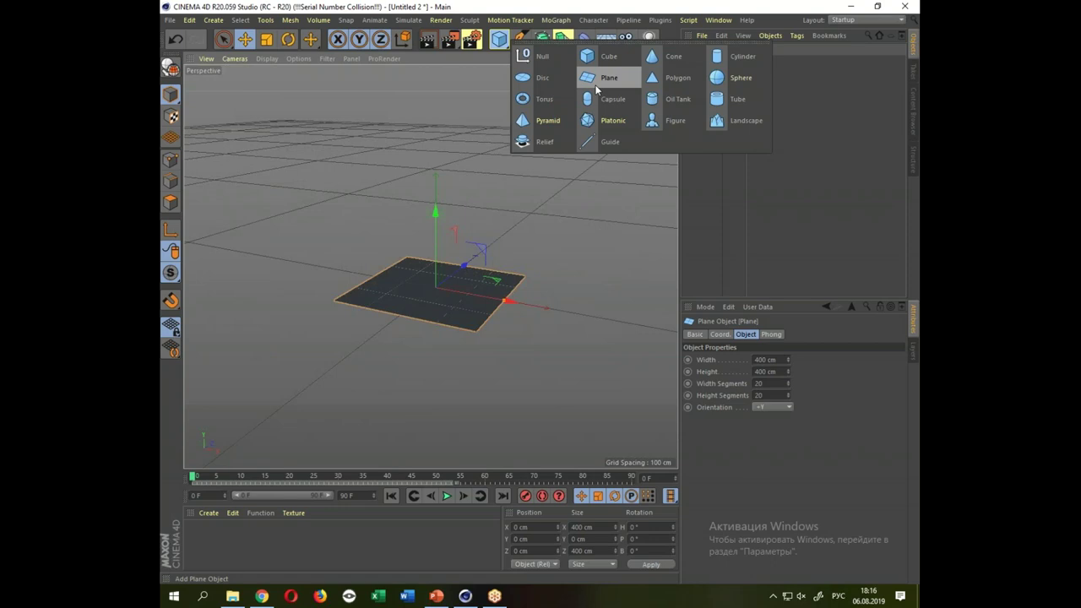
click(597, 84)
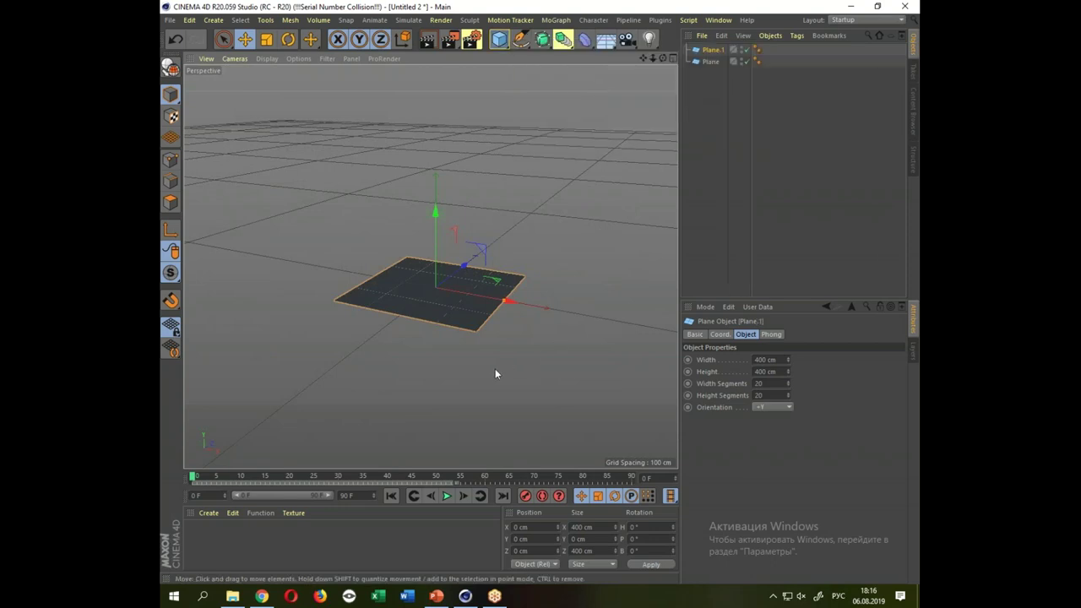
Enlarge Plane.1 to about 985 × 1079 cm, dismiss the licence warning, and add a sphere.
drag(495, 374, 487, 377)
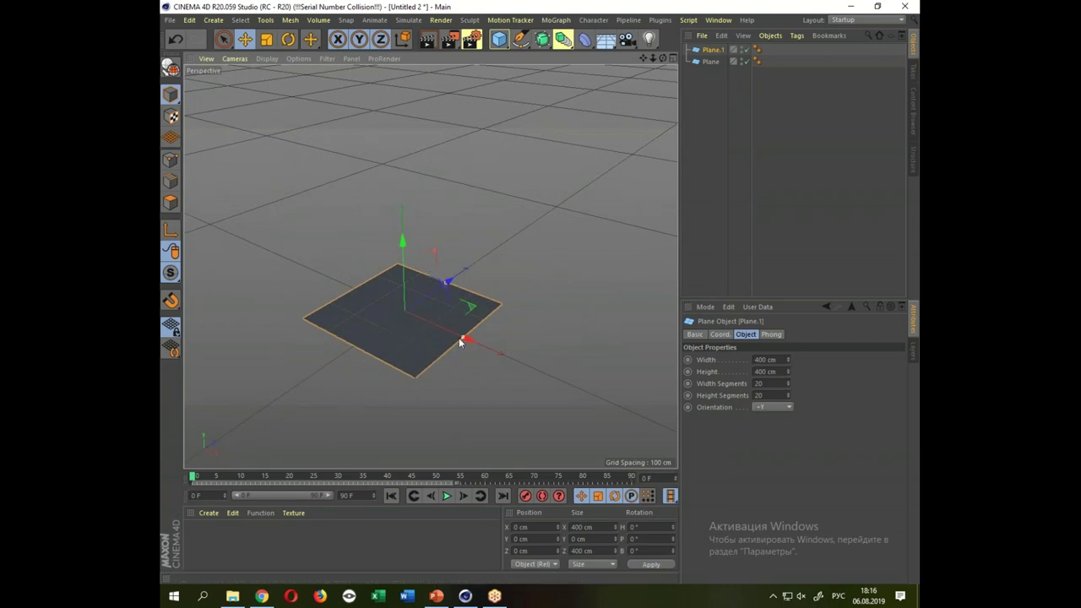
drag(467, 341, 566, 386)
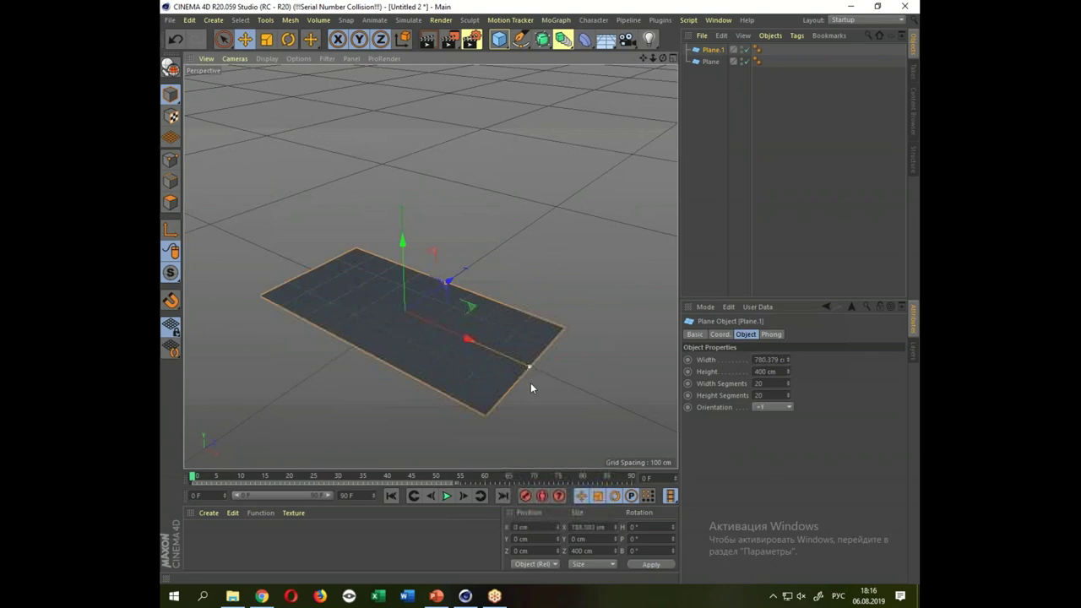
drag(445, 286, 496, 236)
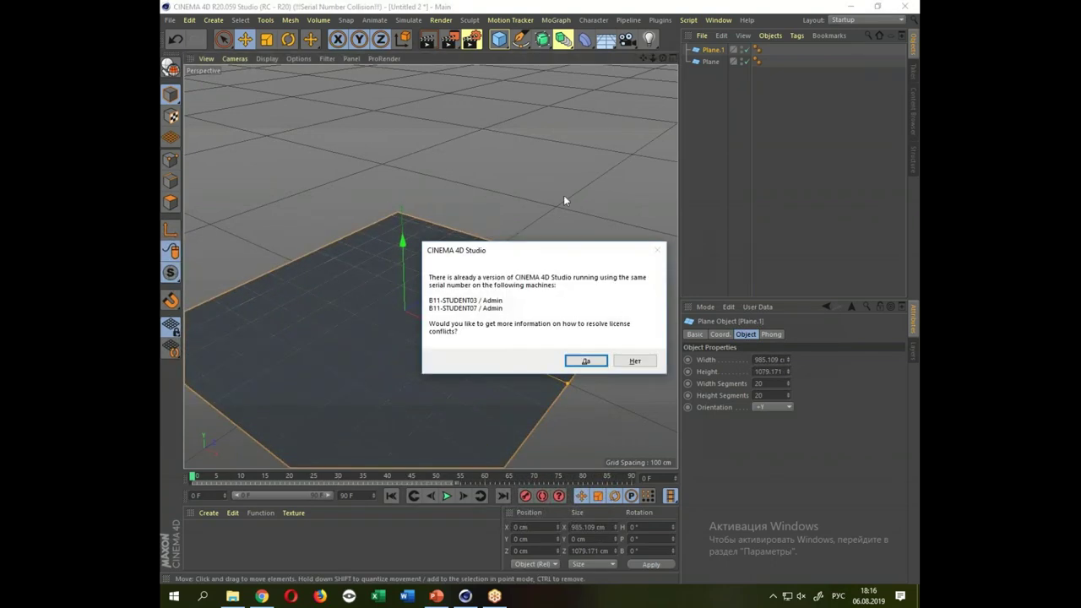
click(634, 360)
drag(557, 167, 609, 256)
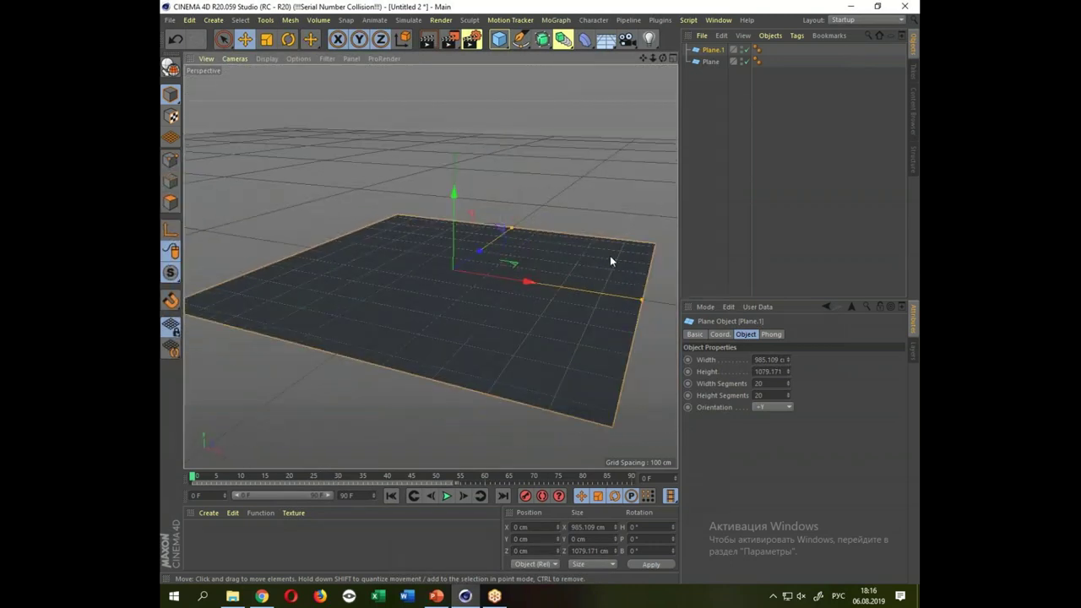
click(496, 48)
click(739, 78)
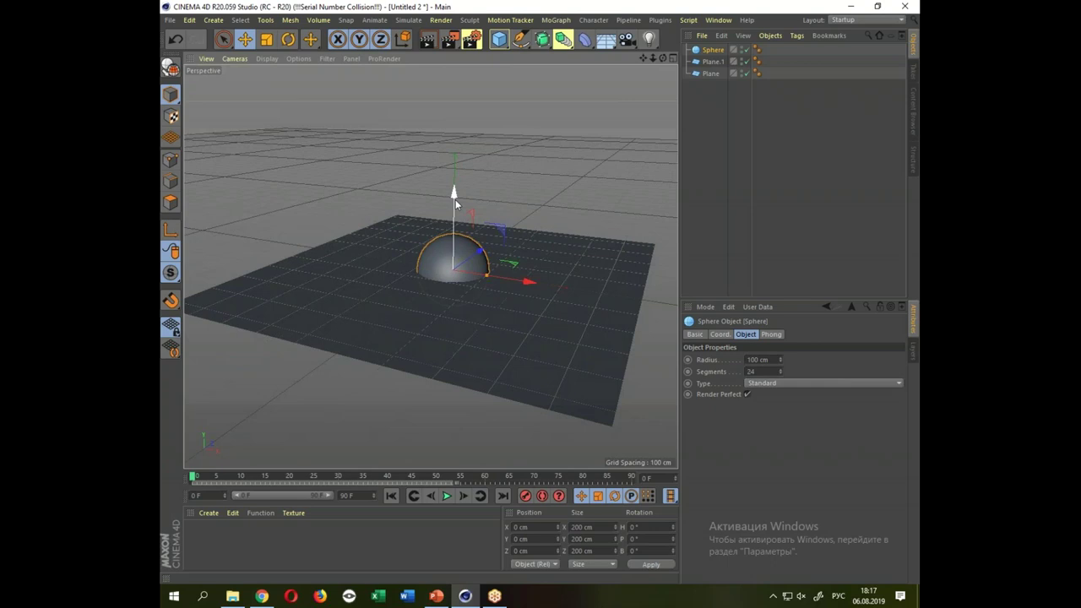
Raise the sphere to about 569 cm above the floor plane.
drag(455, 199, 455, 67)
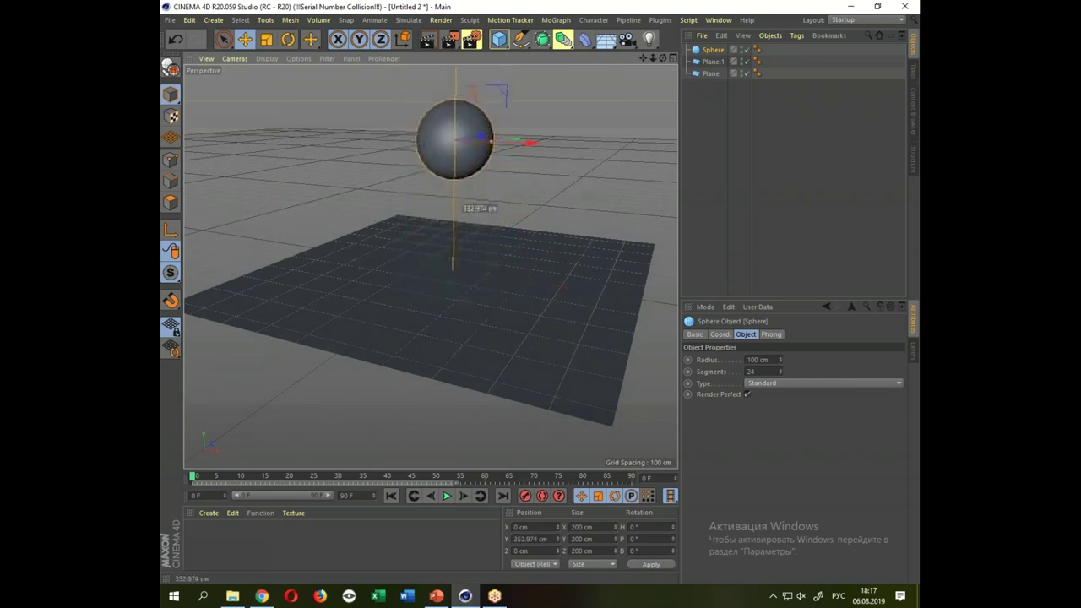
drag(456, 199, 460, 164)
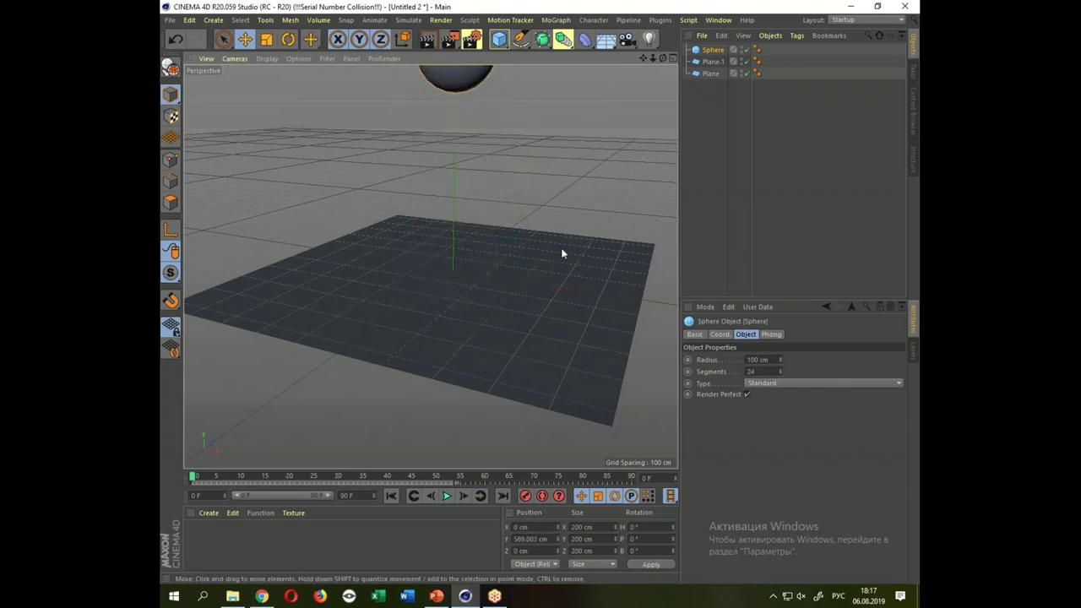
scroll(down, 3)
scroll(down, 3)
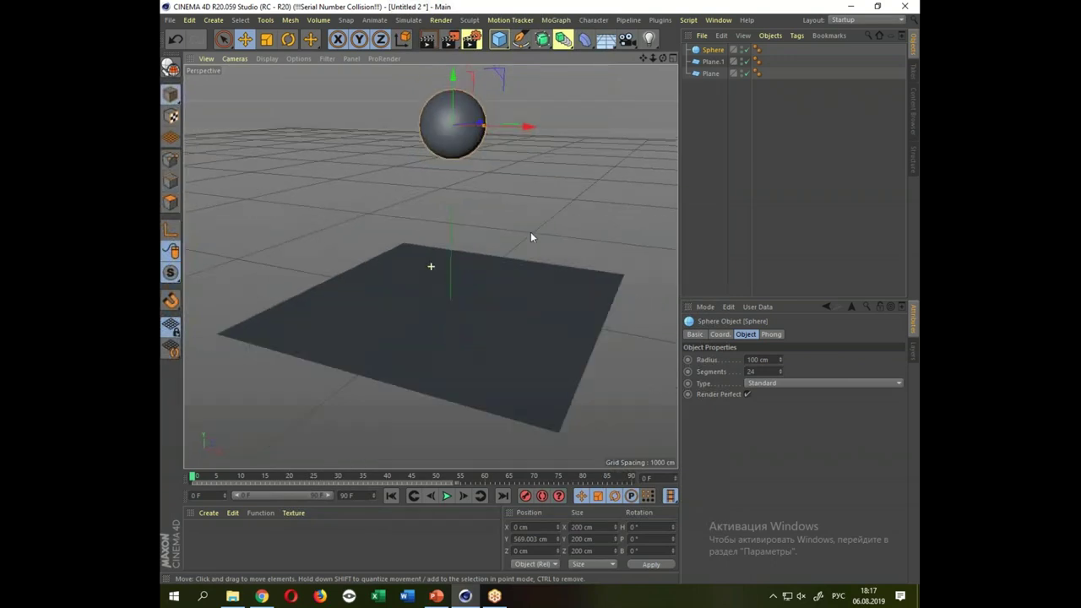
Lengthen Plane.1 to about 1303 cm and delete the extra Plane object.
click(558, 283)
drag(558, 283, 560, 279)
drag(454, 382, 477, 424)
click(591, 223)
drag(526, 239, 564, 269)
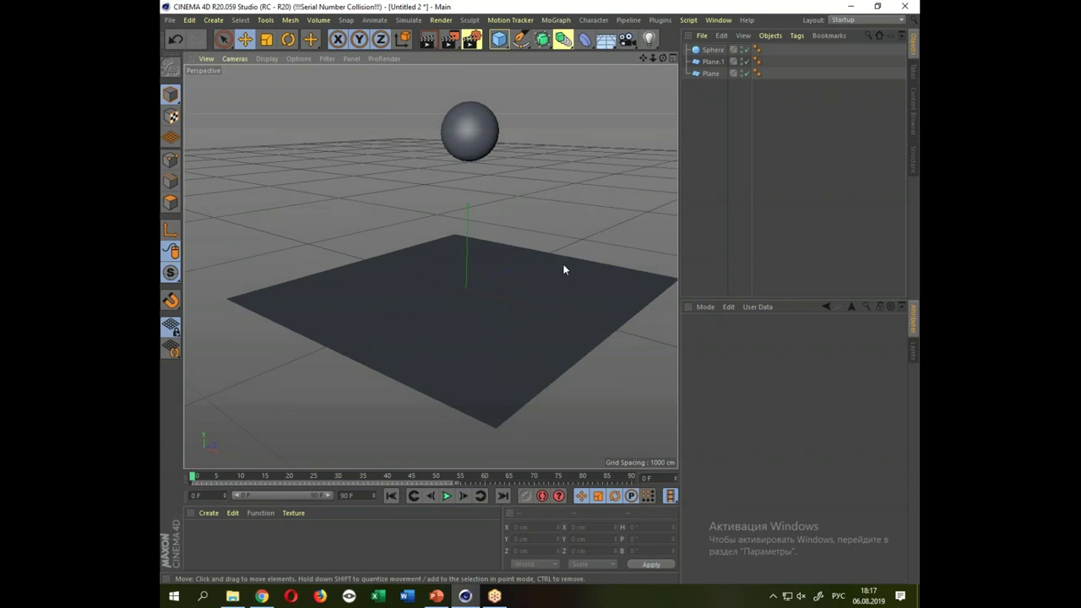
click(722, 74)
key(Delete)
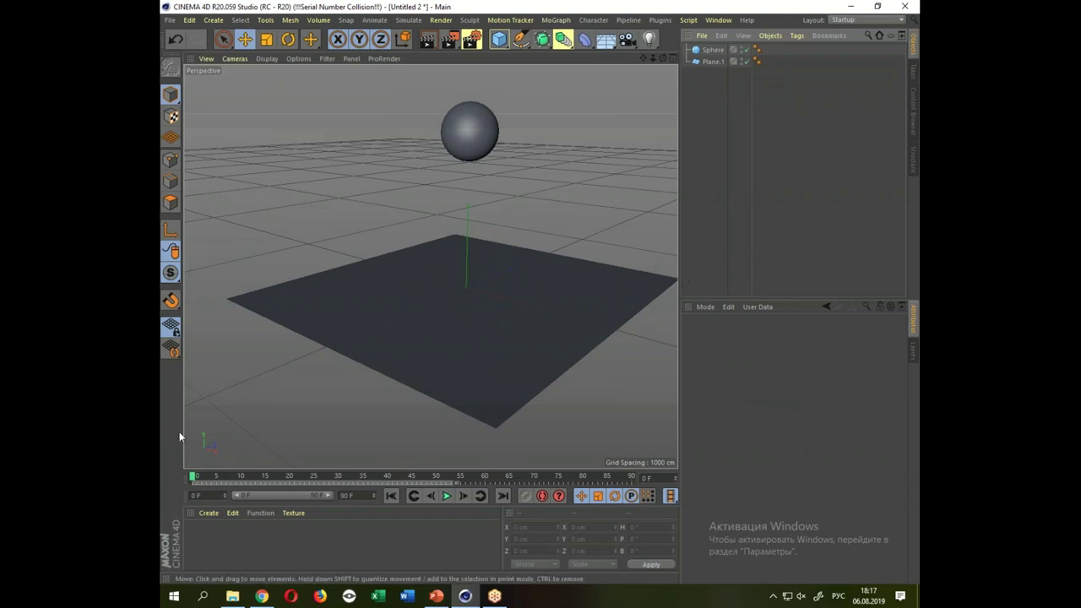
Search 'zoo' in Start, run ZoomIt.exe past the security warning, and accept its default settings.
click(174, 596)
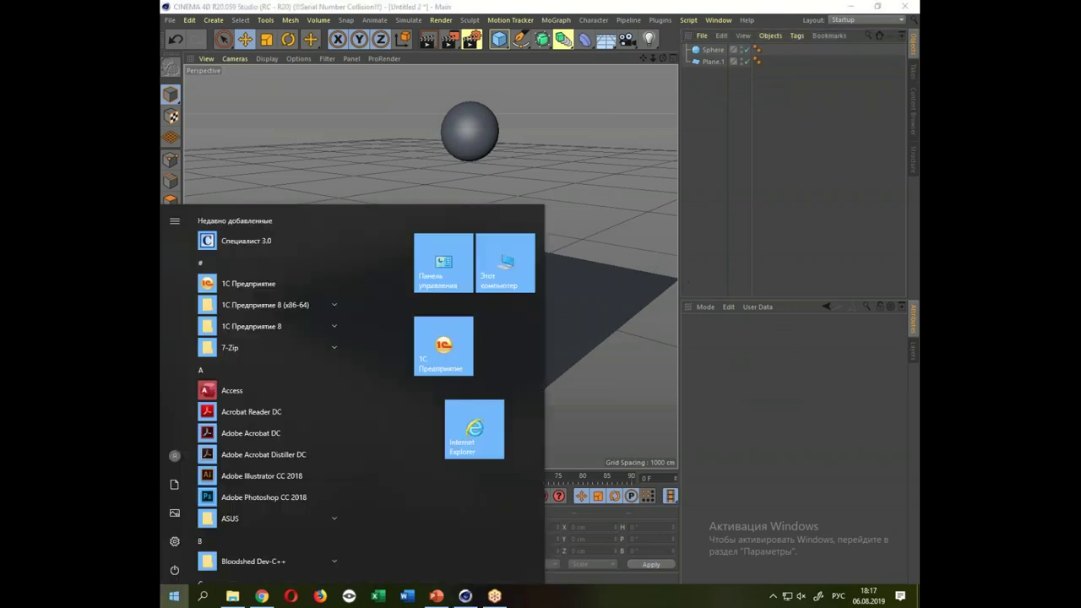
click(203, 596)
key(alt+shift)
text(z)
text(oo)
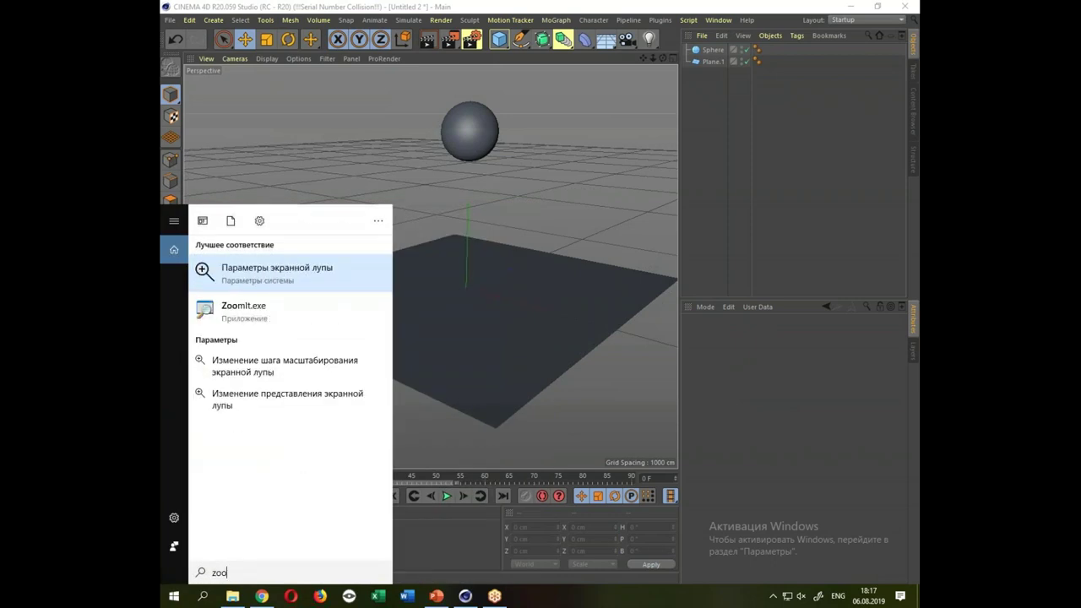
click(258, 311)
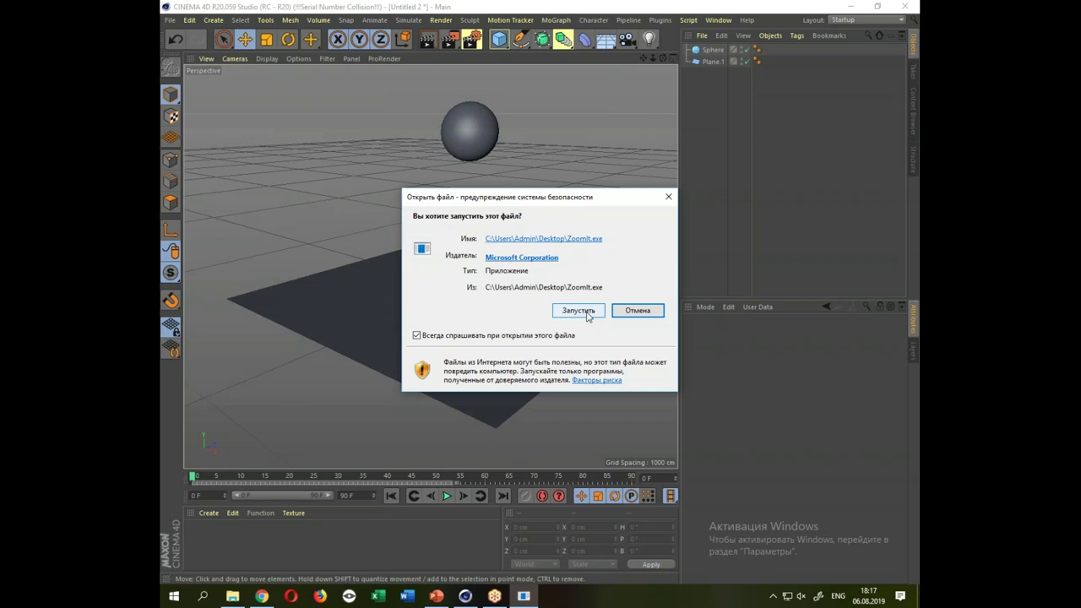
click(588, 313)
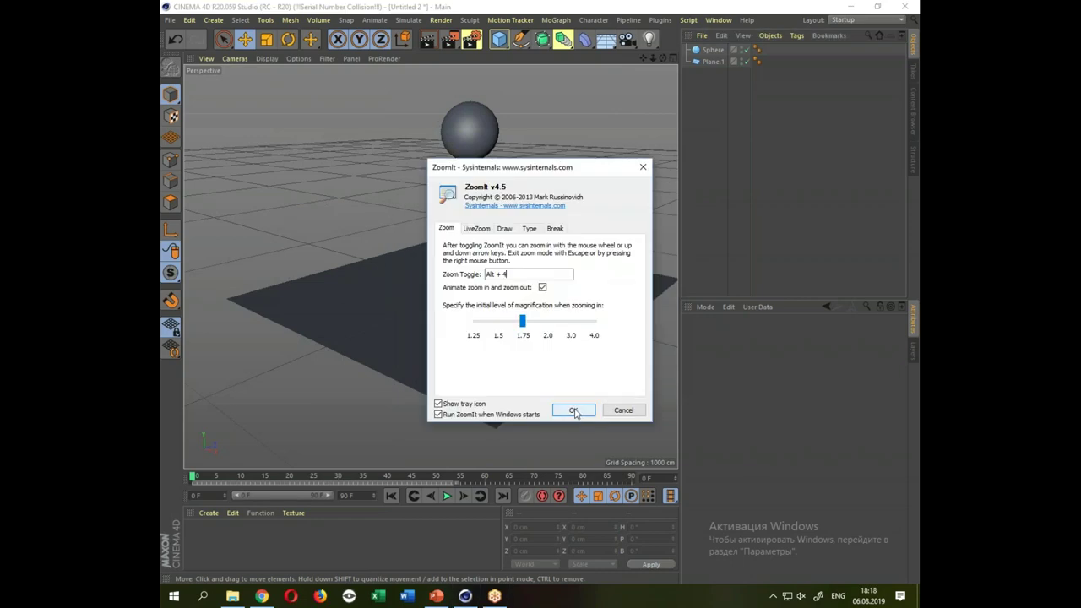
click(574, 411)
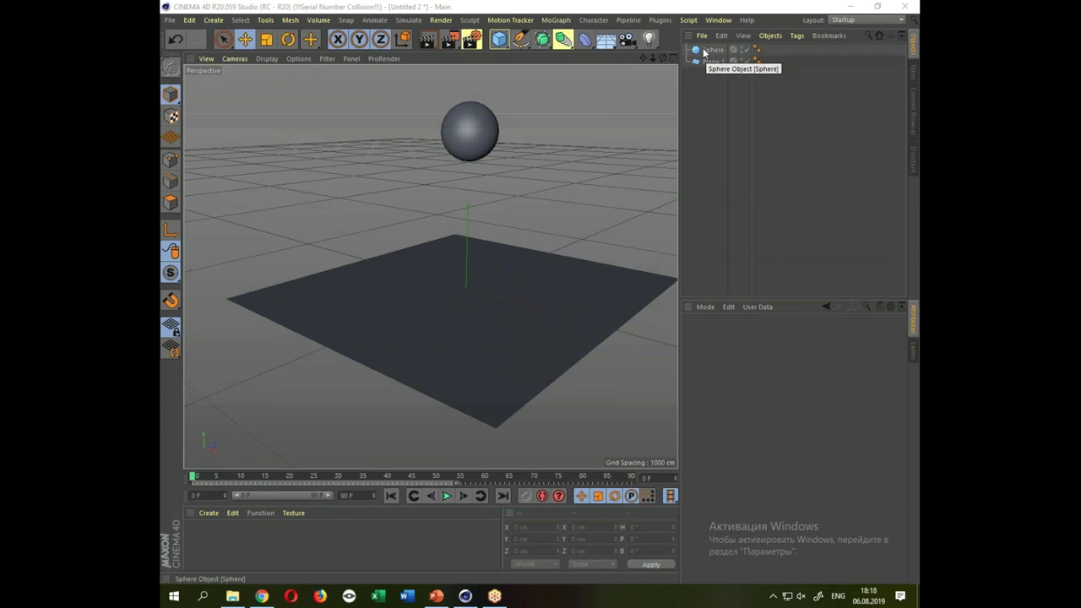
right_click(709, 54)
mouse_move(748, 140)
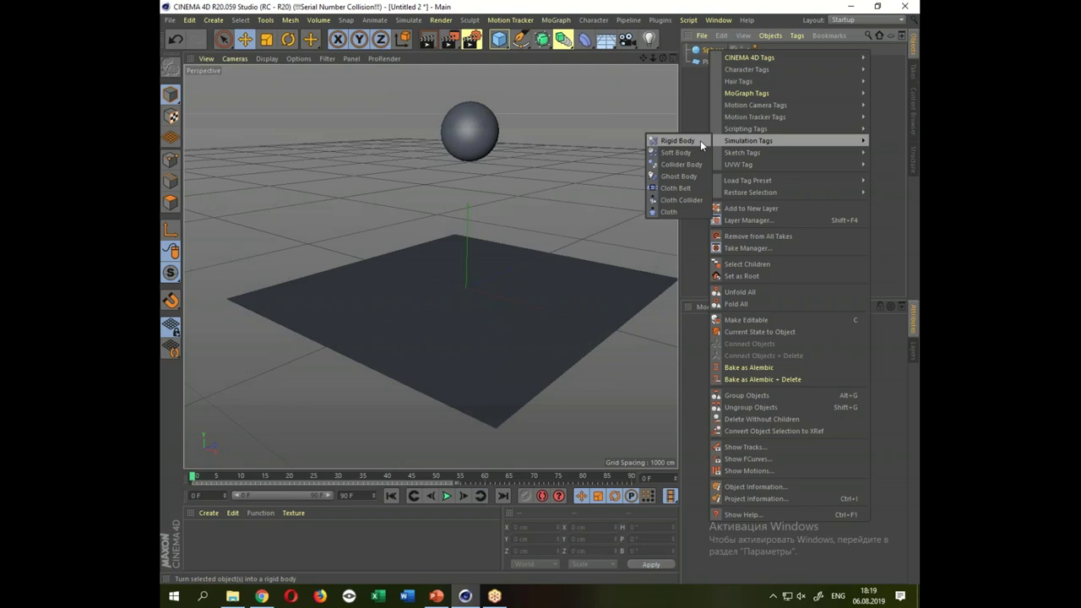
Give the sphere a Rigid Body simulation tag.
click(700, 146)
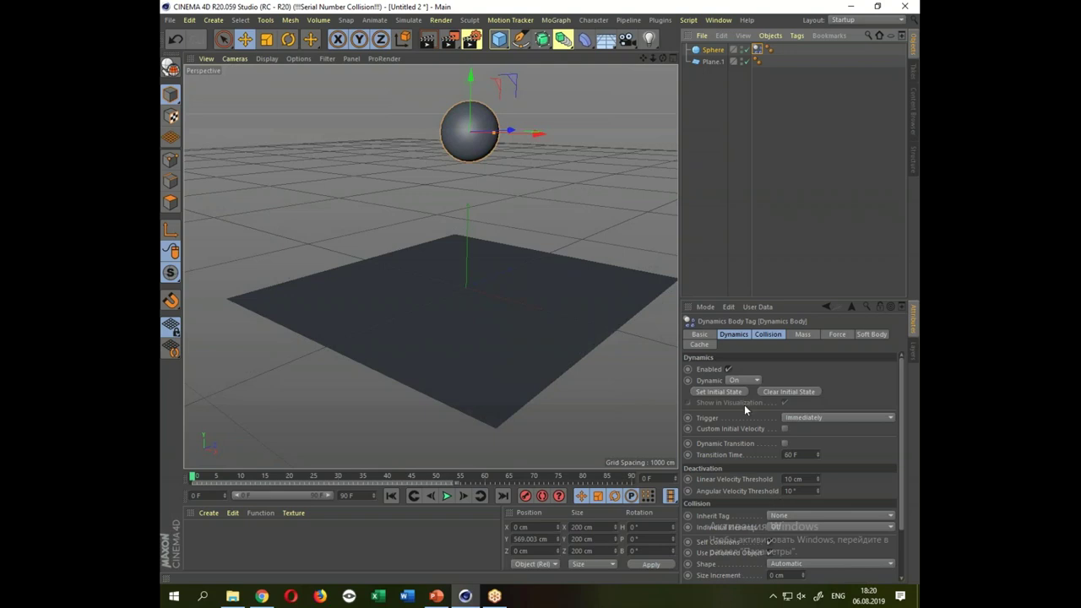
Show the sphere's Dynamics Body collision settings: Bounce 50 %, Friction 30 %.
click(731, 336)
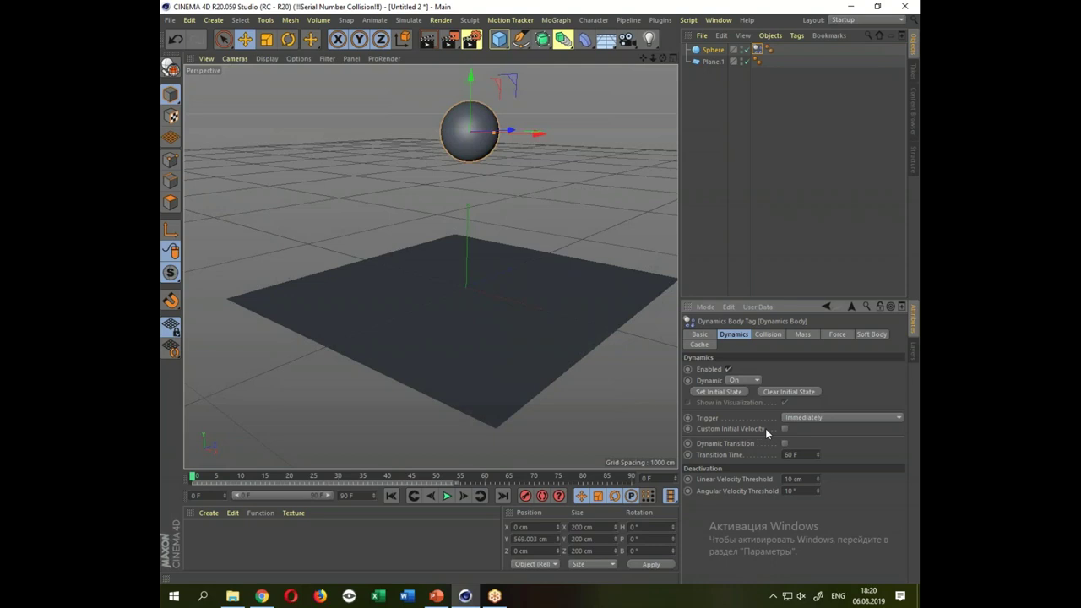
click(767, 334)
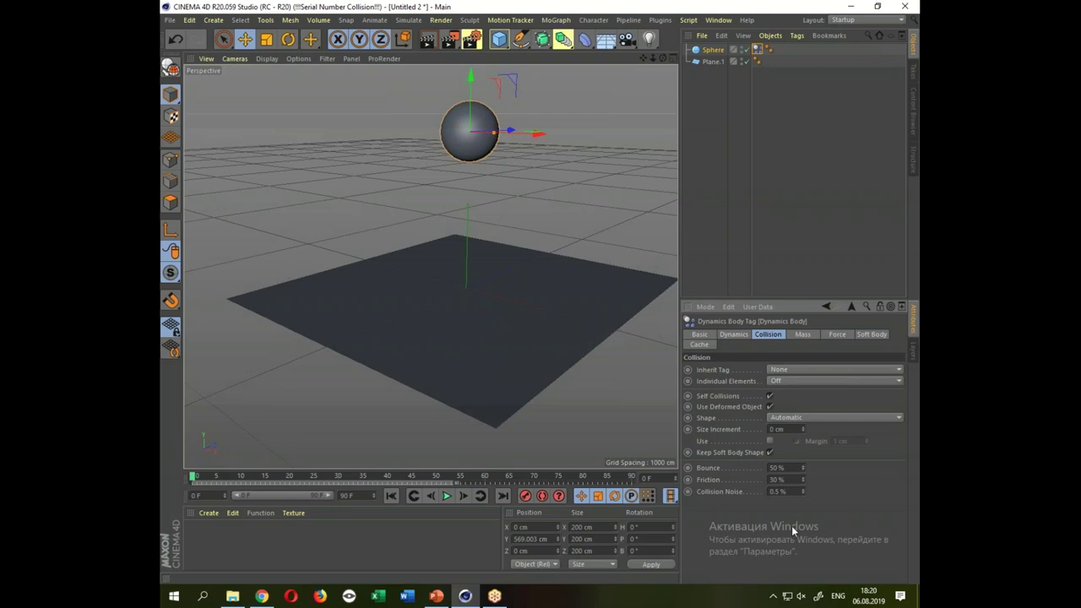
Set the sphere's rigid-body Bounce to 70 %, declining the licence warning.
click(777, 468)
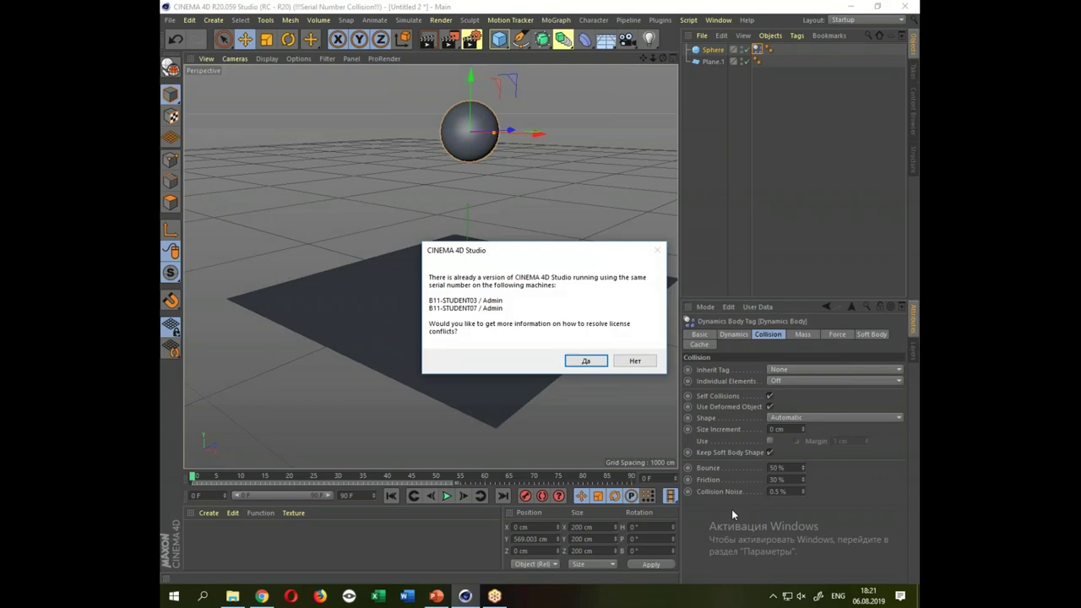
click(635, 360)
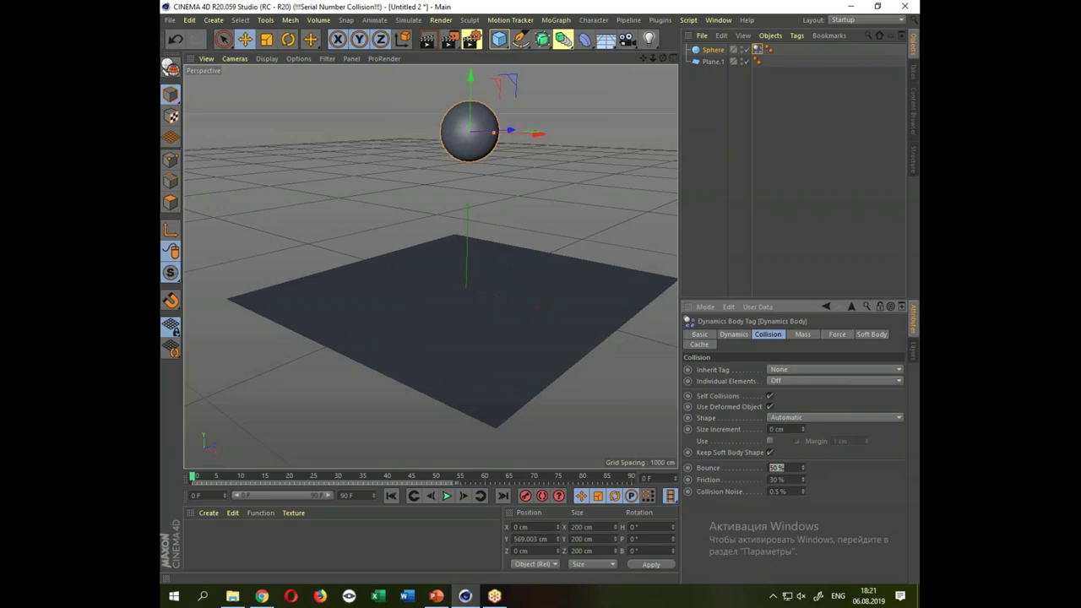
text(200)
key(BackSpace)
key(BackSpace)
key(BackSpace)
text(70)
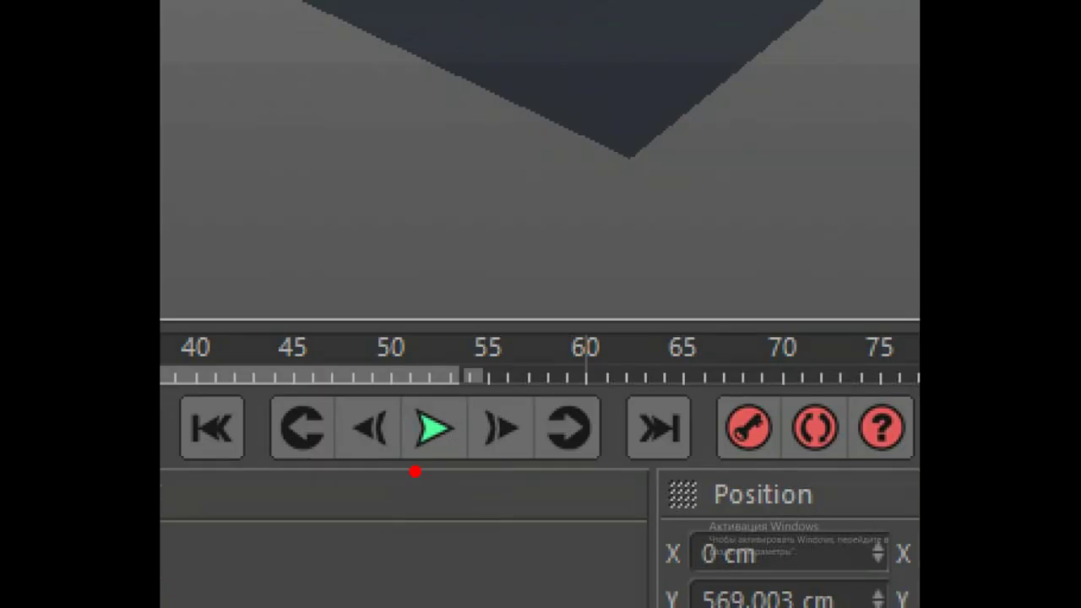
drag(374, 367, 365, 393)
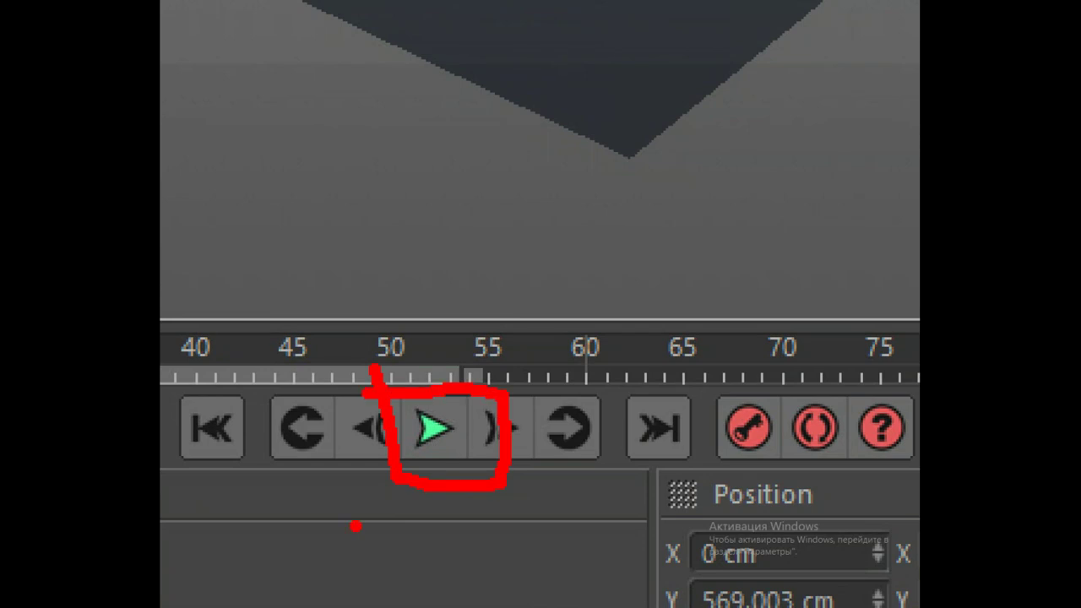
click(448, 497)
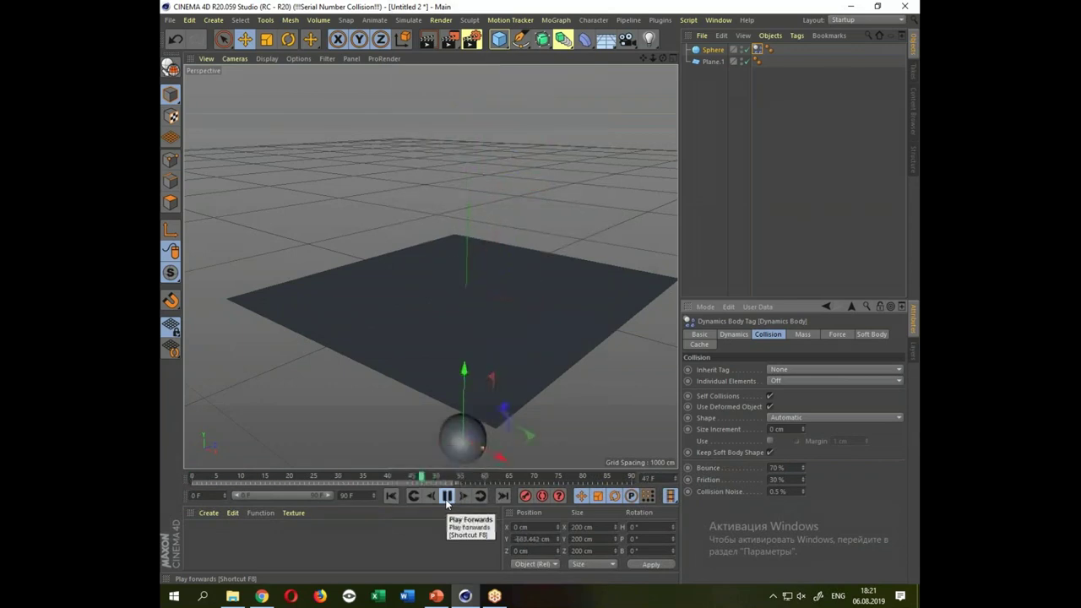
click(446, 498)
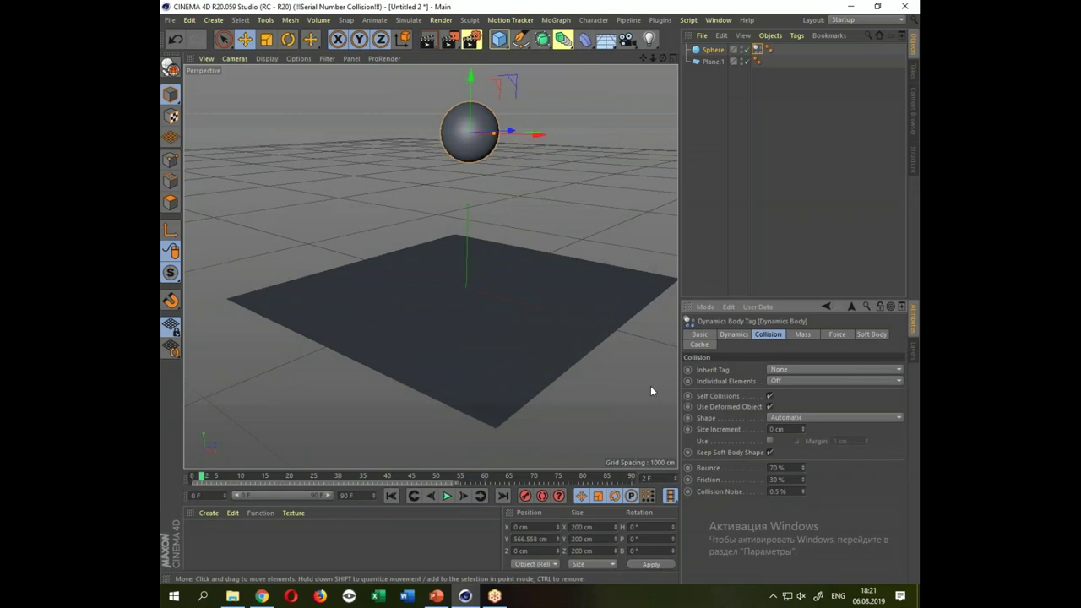
click(391, 496)
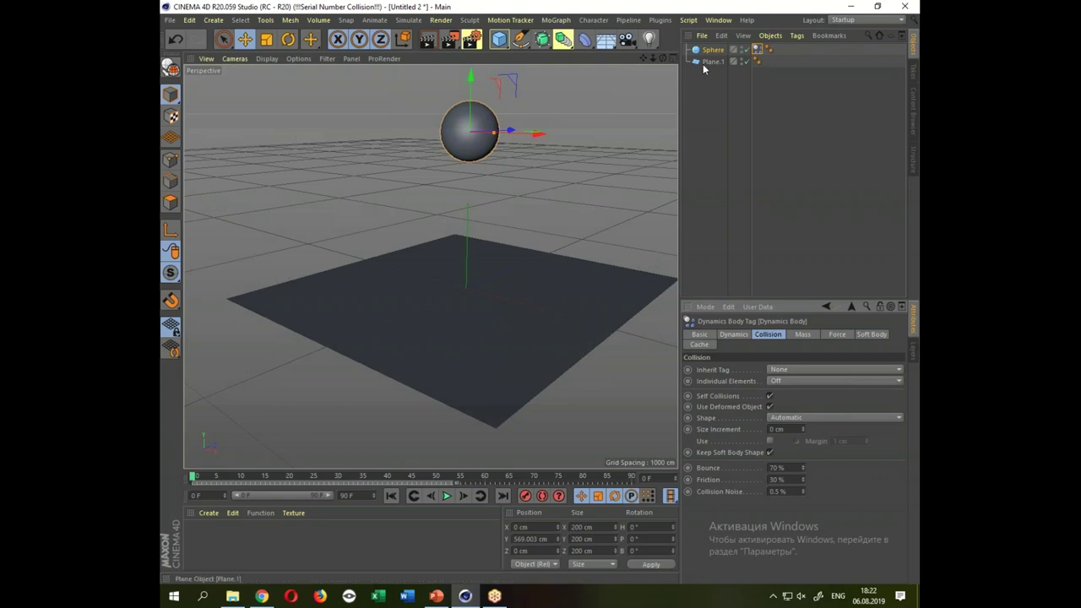
Give Plane.1 a Collider Body tag from Simulation Tags.
click(709, 63)
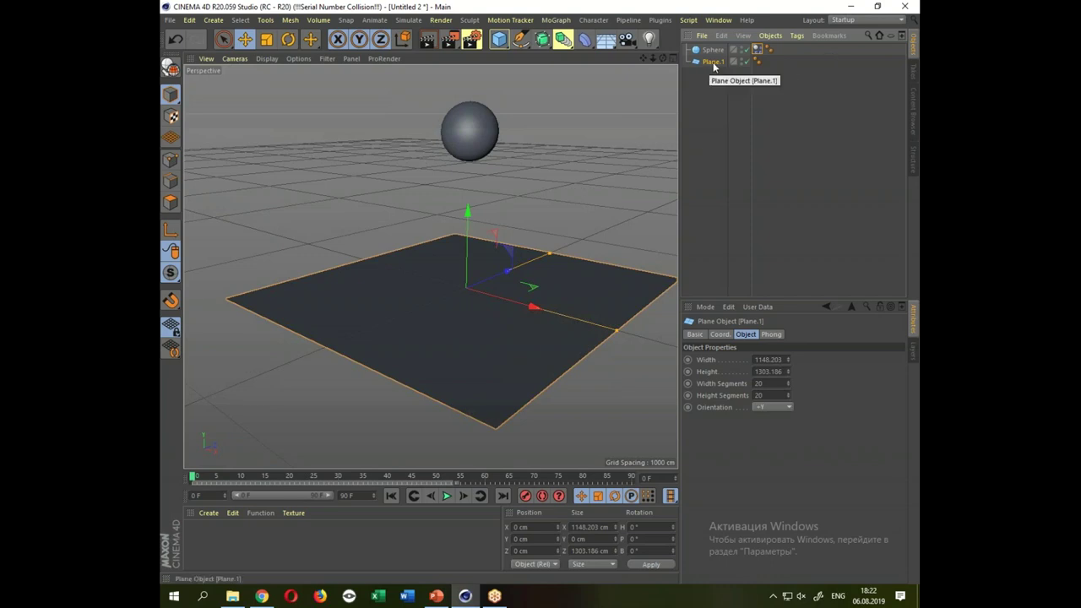
right_click(713, 68)
mouse_move(751, 154)
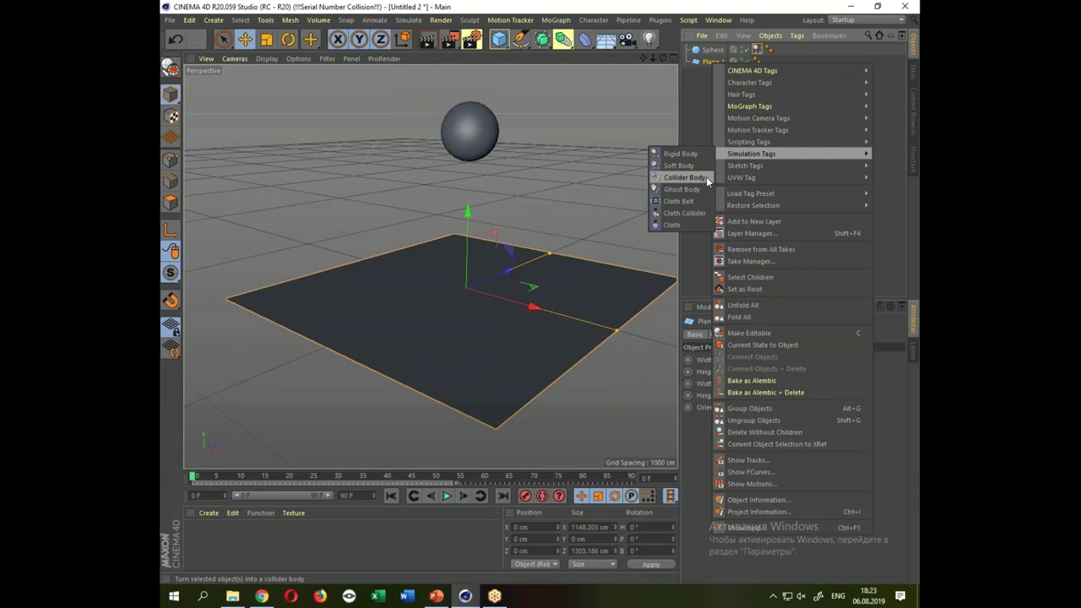
click(706, 177)
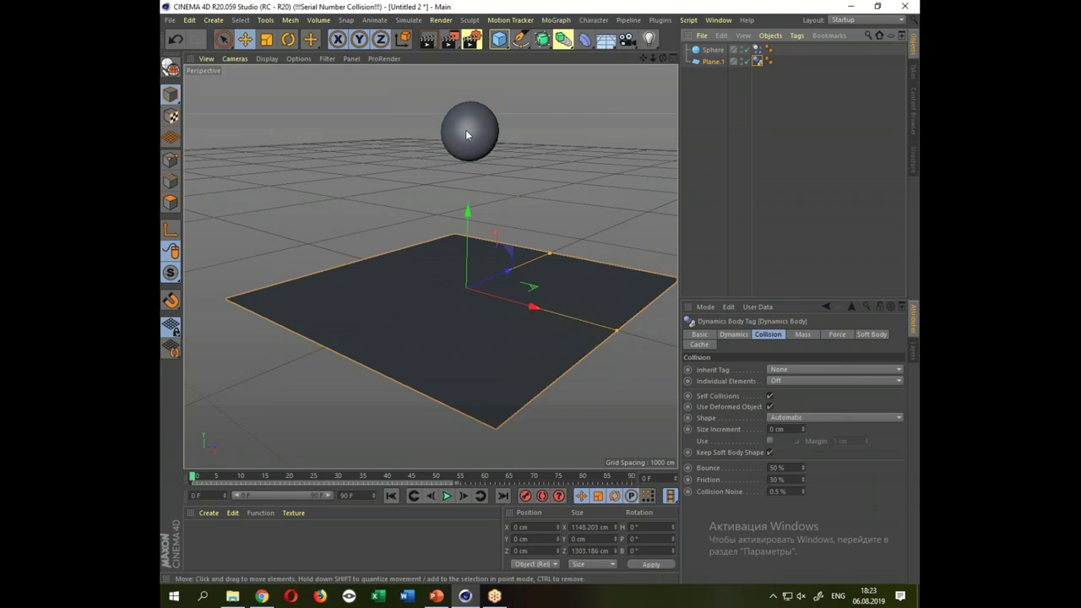
Check the sphere and plane dynamics tags, play the drop, then rewind to frame 0.
click(756, 50)
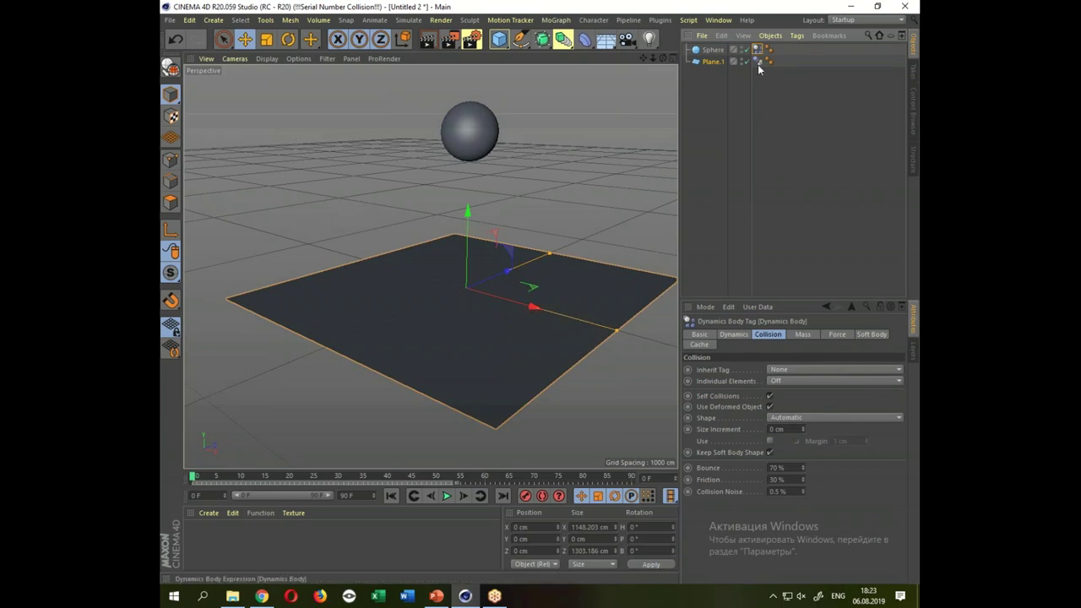
click(758, 63)
click(447, 497)
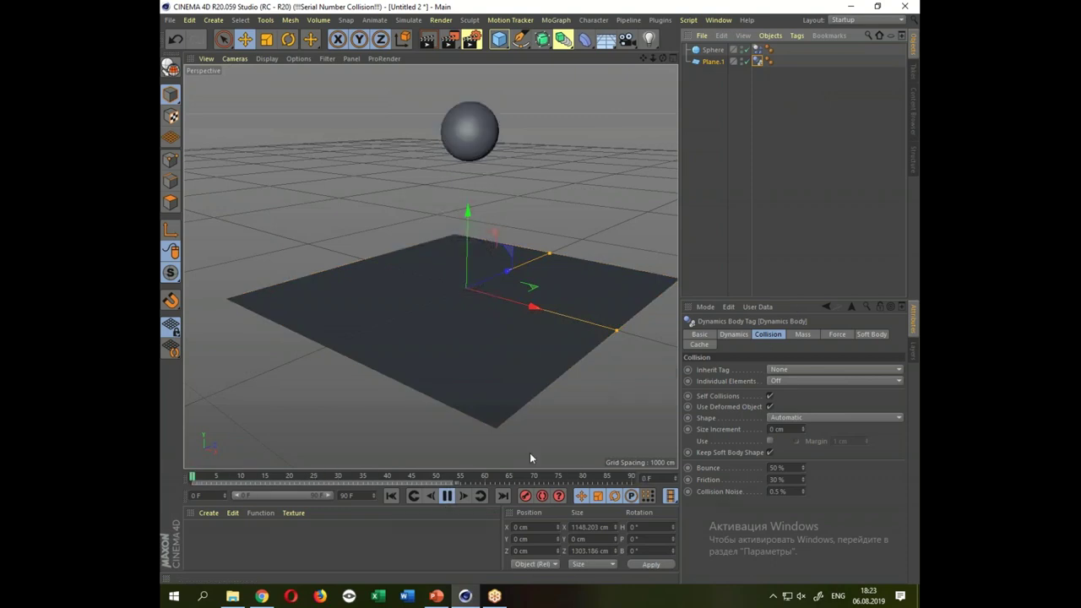
click(446, 496)
click(390, 496)
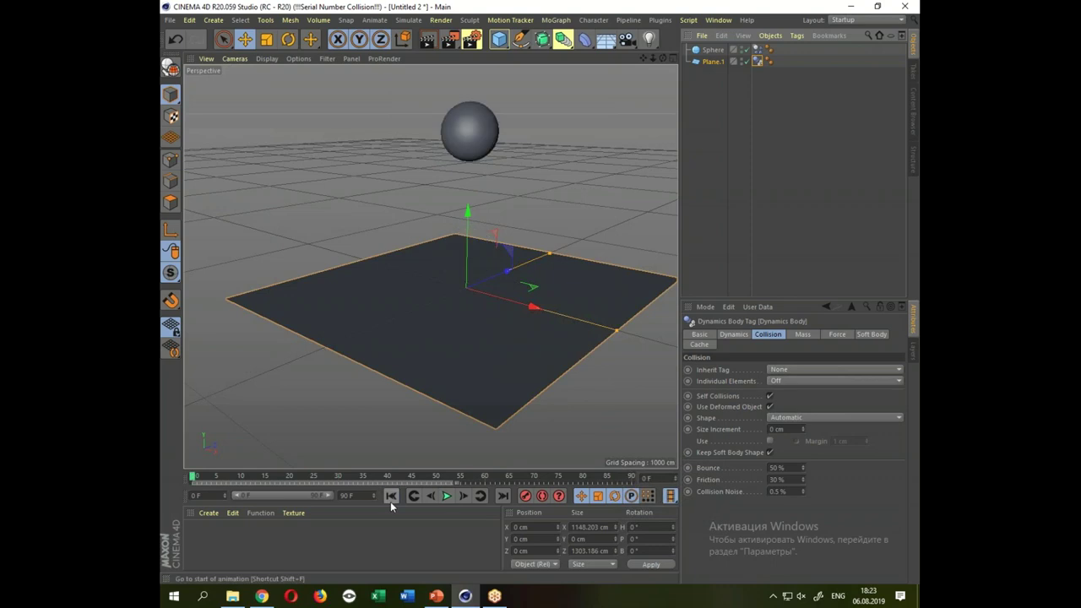
Tag Plane.1 as a Collider Body and play the simulation, stopping at frame 39.
right_click(715, 64)
mouse_move(752, 153)
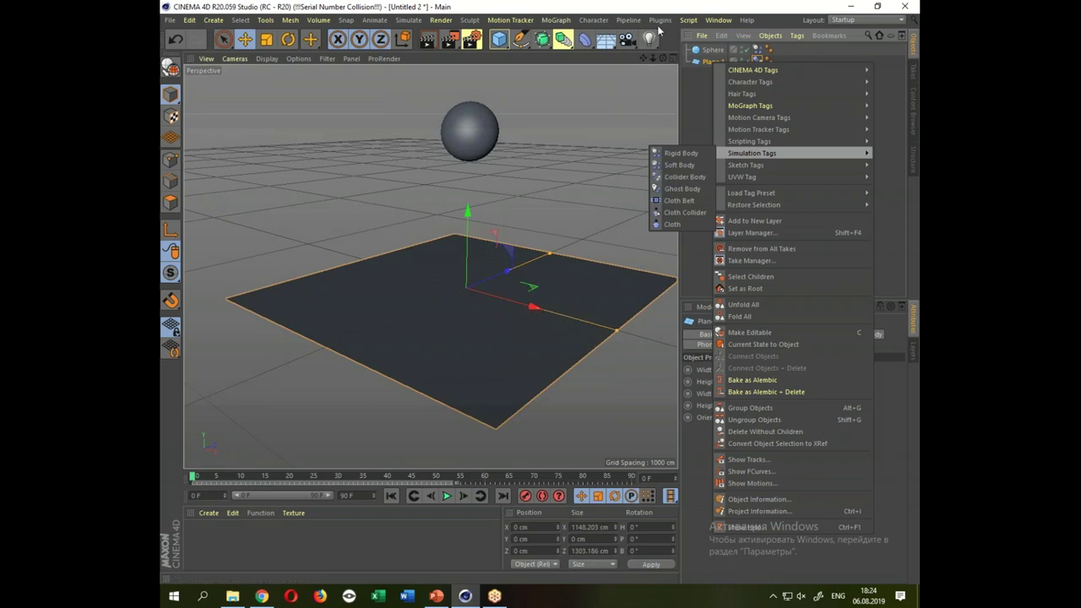
click(682, 177)
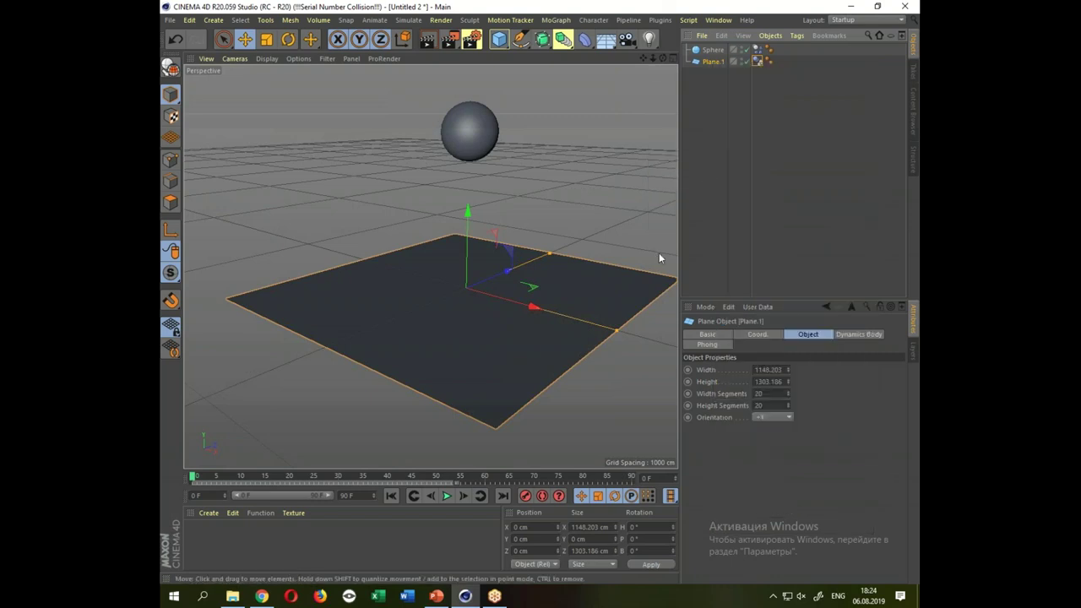
click(446, 496)
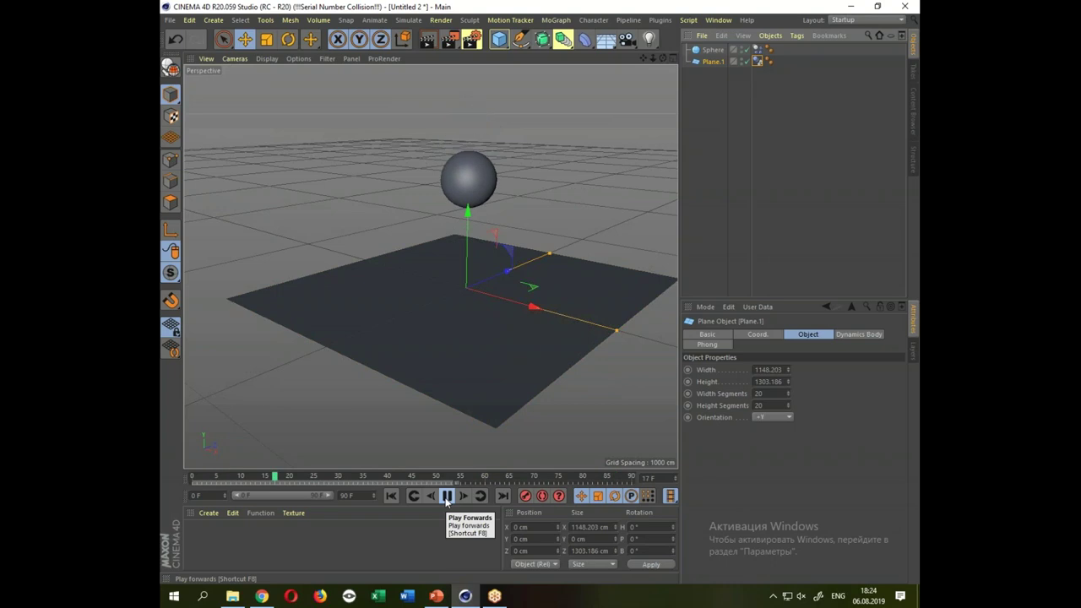
click(447, 498)
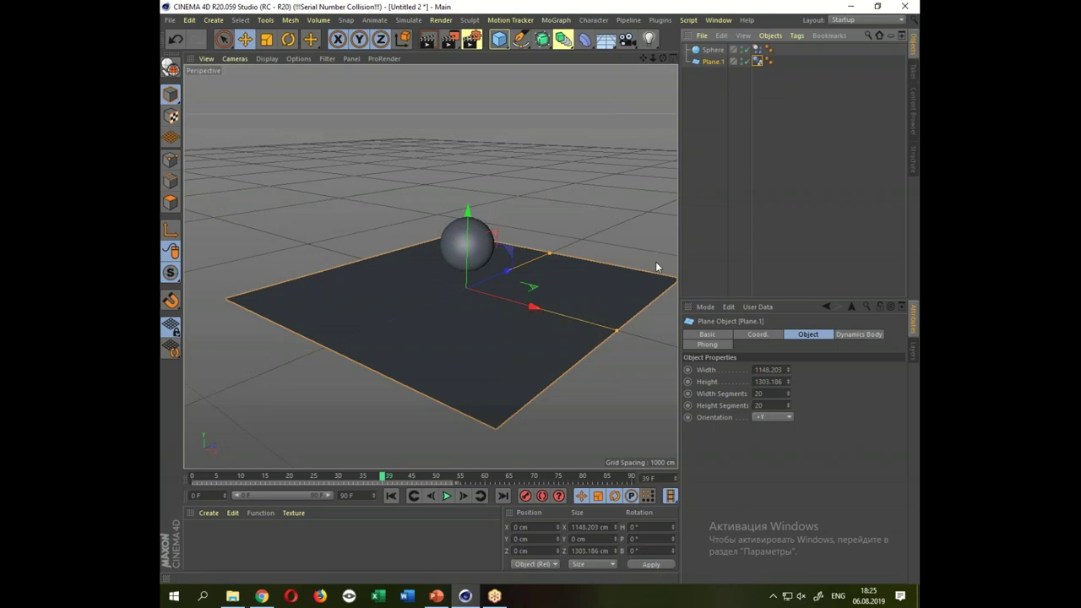
Play the sphere drop, decline the licence prompt, rewind to frame 0 and replay it.
click(446, 496)
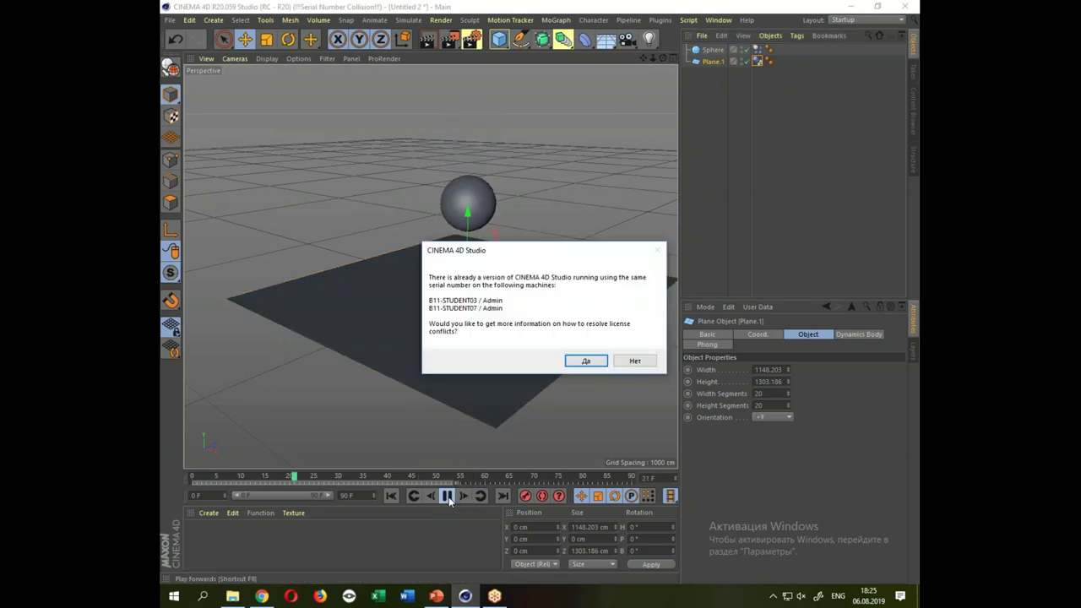
click(635, 360)
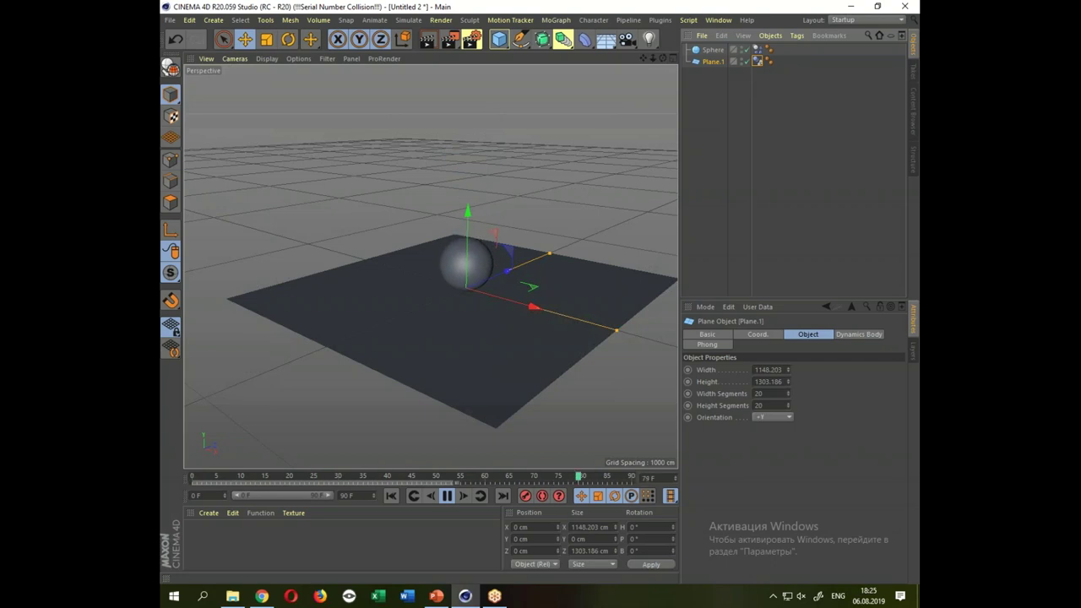
click(446, 496)
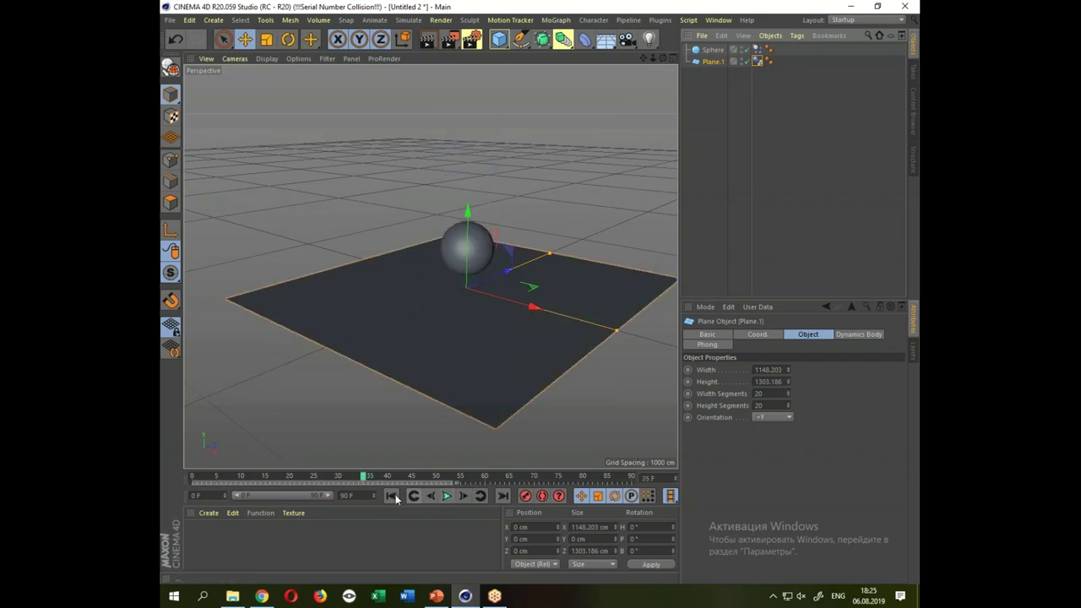
click(392, 495)
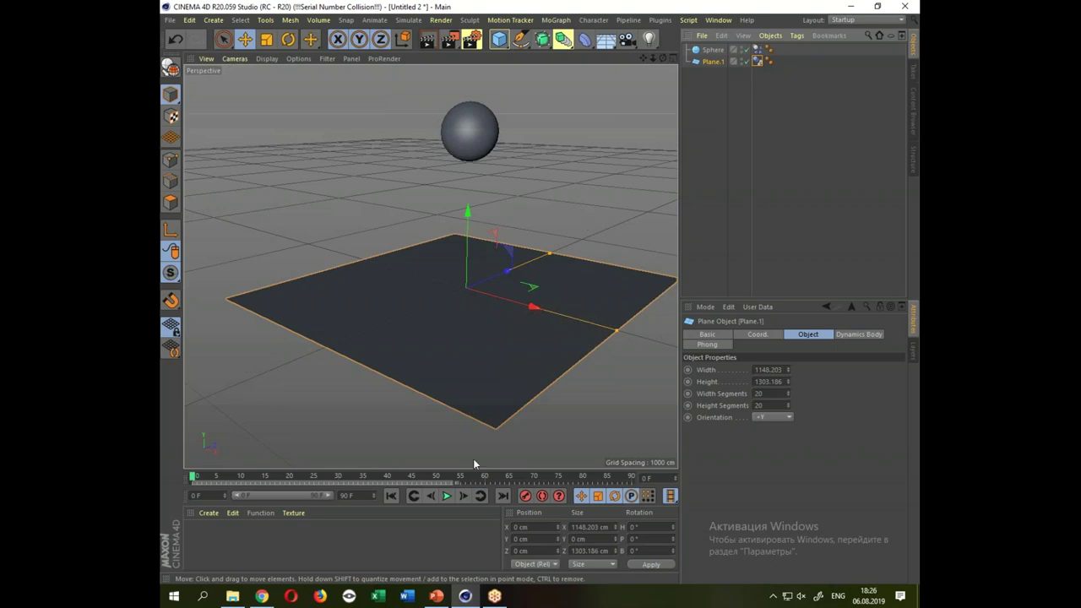
click(447, 496)
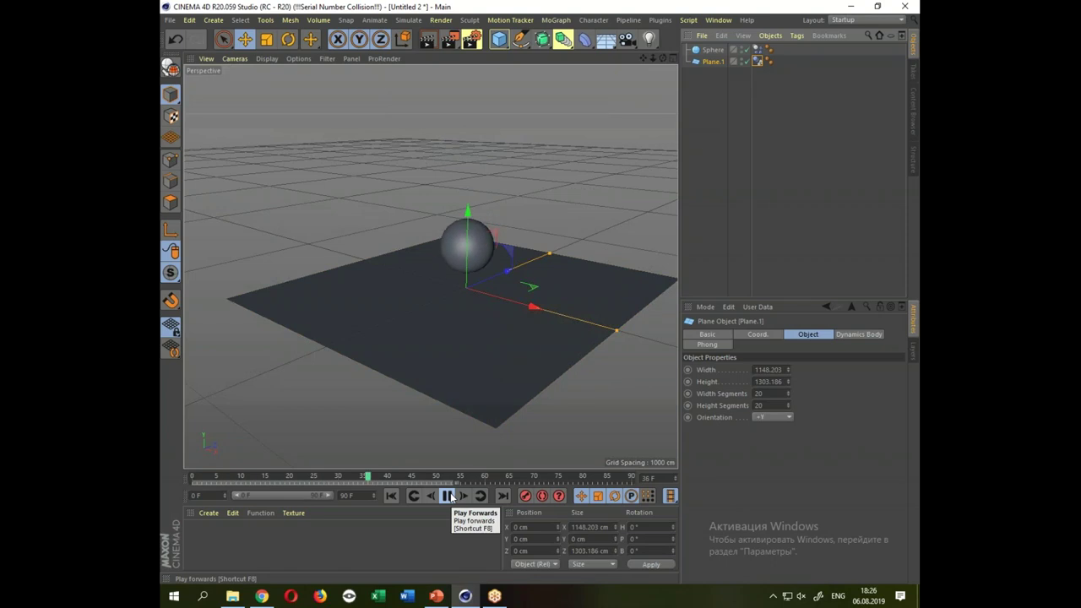
Pause playback at frame 67 with the sphere resting on Plane.1.
click(447, 495)
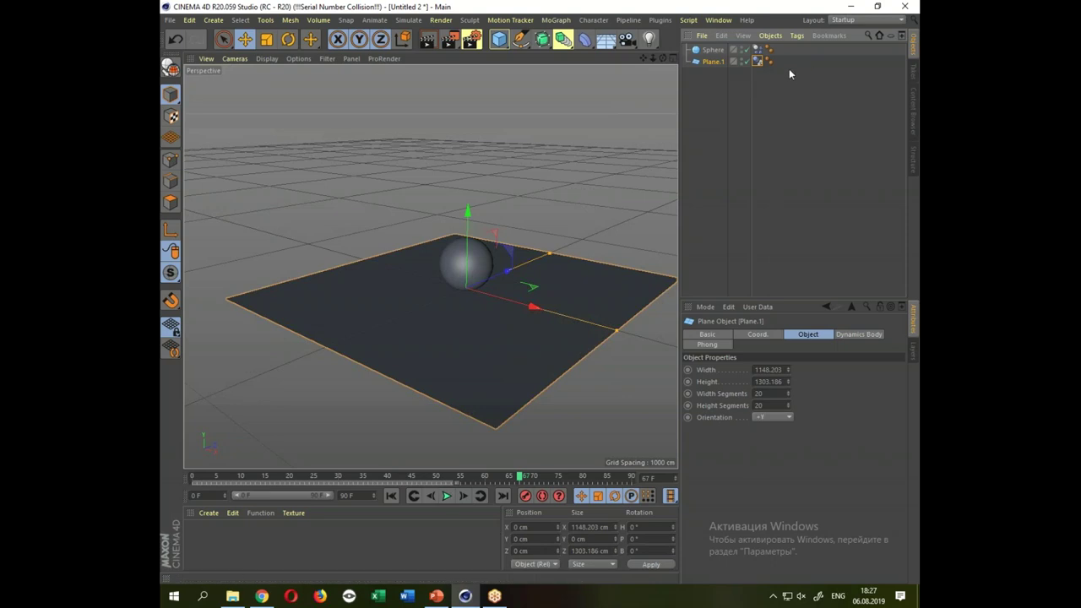
Set the plane's collision Bounce to 100 %.
click(759, 61)
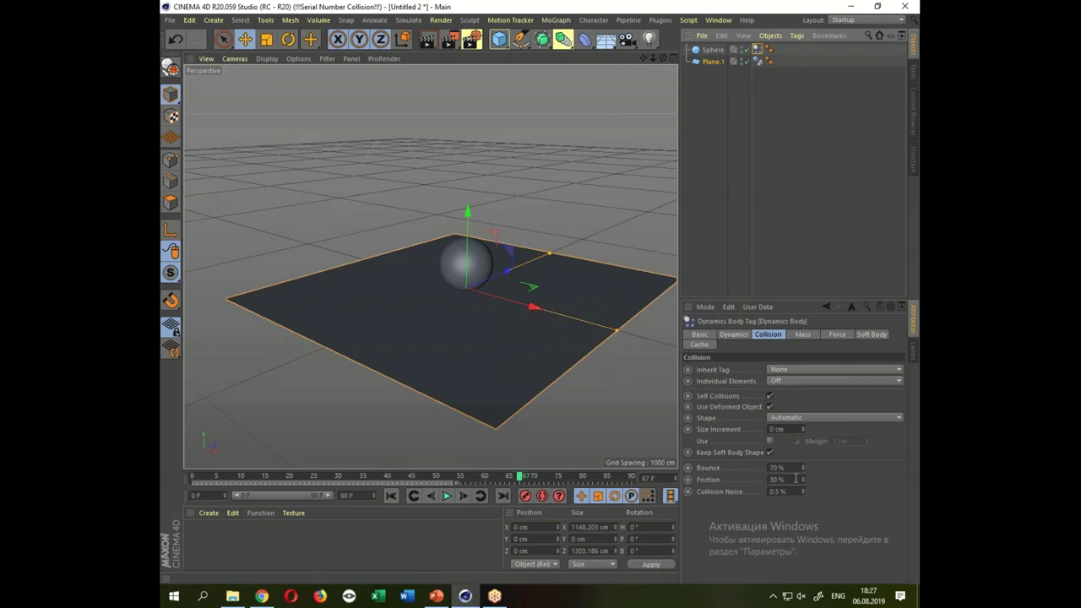
double_click(793, 467)
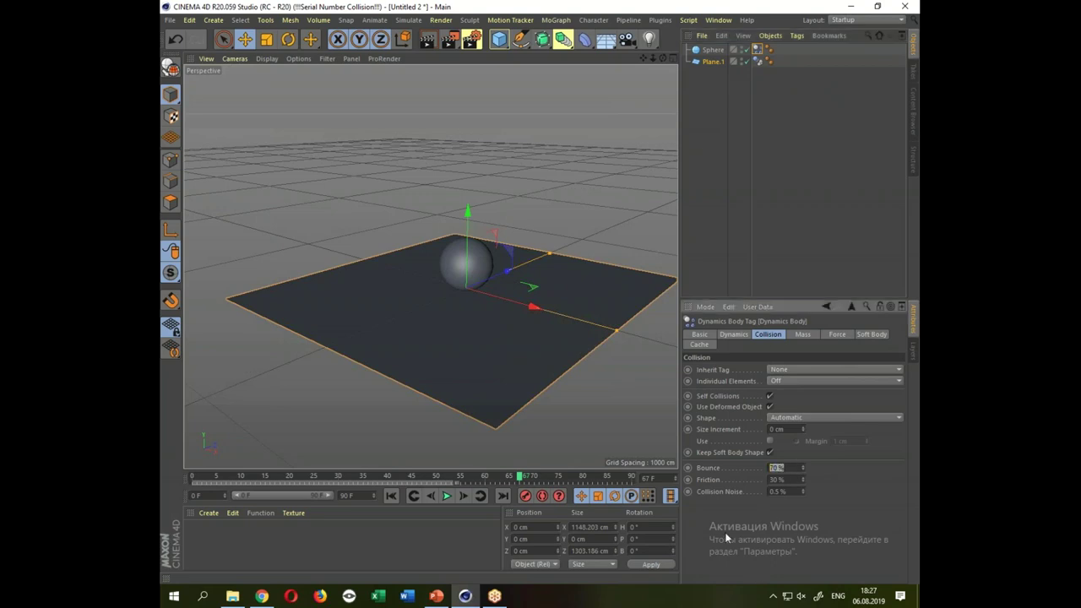
text(100)
key(Return)
Replay the drop from frame 0 to test the bounce, then create a new material.
click(391, 496)
click(448, 497)
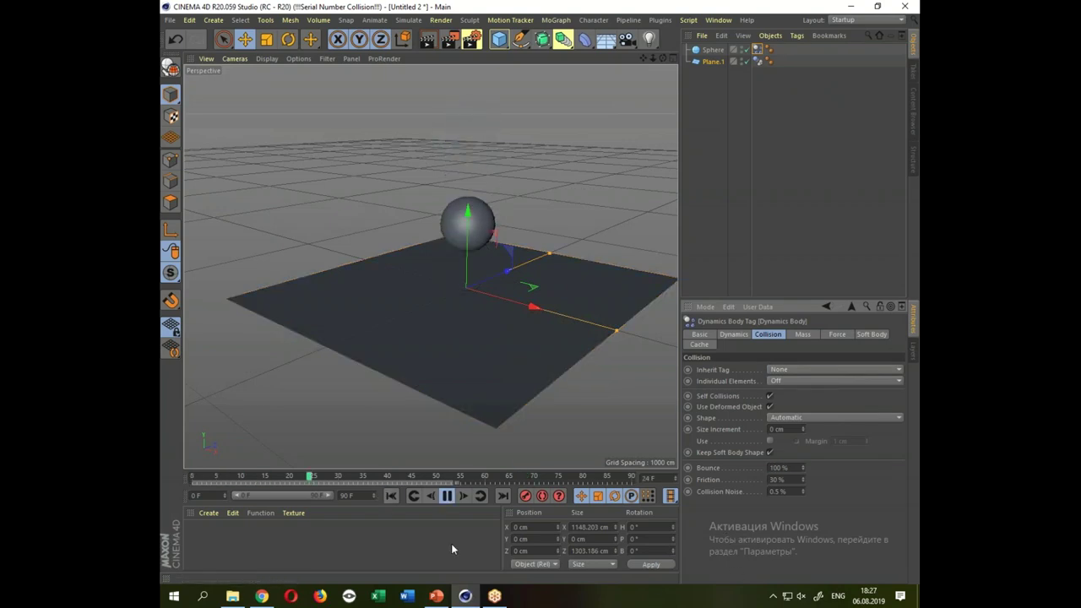
click(446, 497)
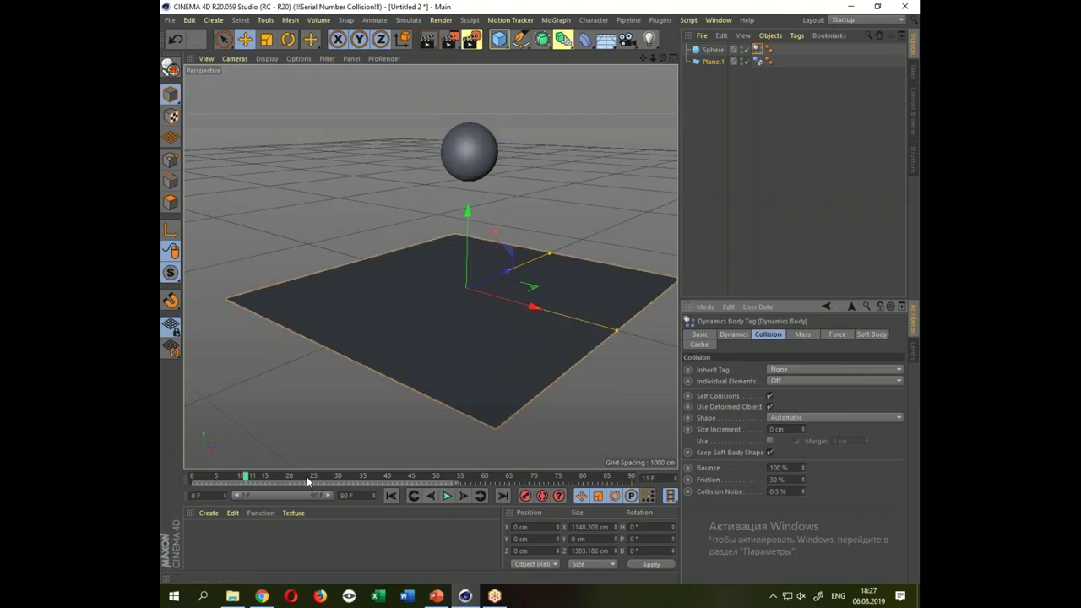
double_click(229, 553)
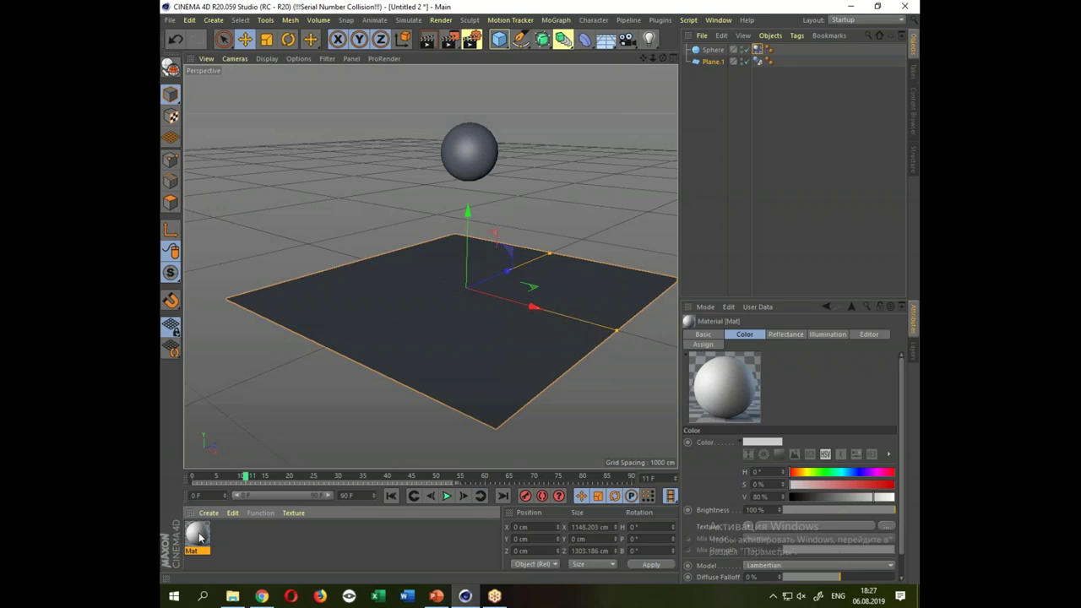
Apply material Mat to the sphere, rewind to frame 0 and reselect the sphere.
drag(197, 533, 456, 152)
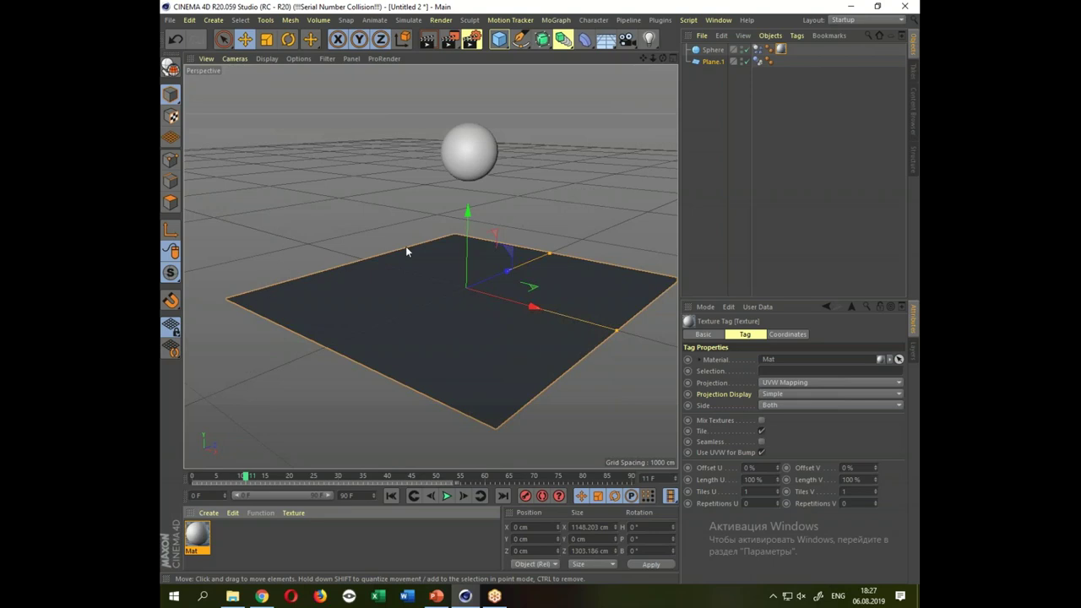
click(553, 195)
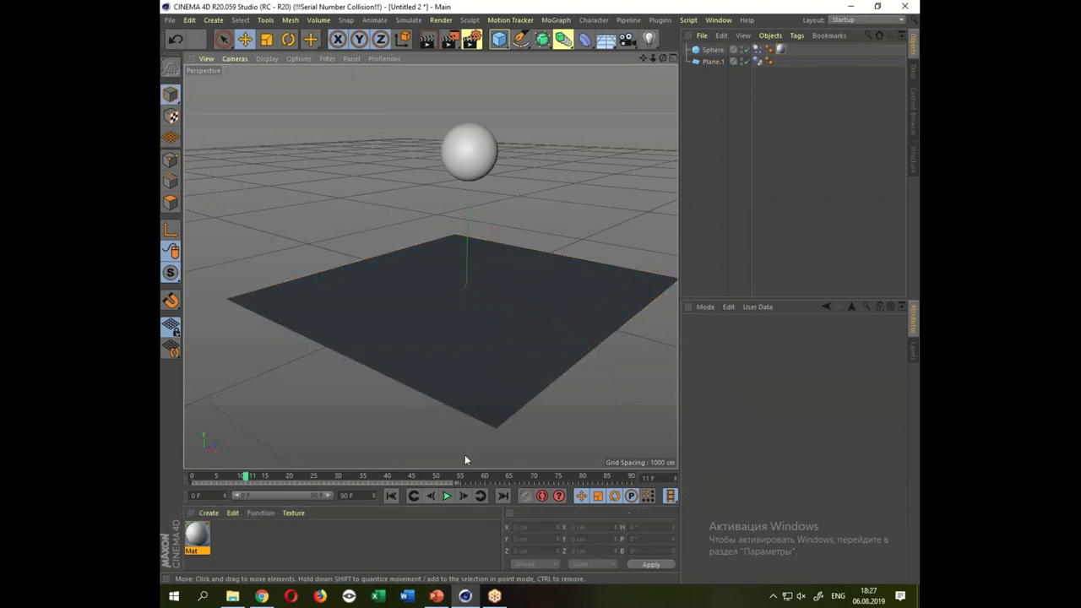
click(391, 496)
drag(553, 201, 517, 248)
click(451, 145)
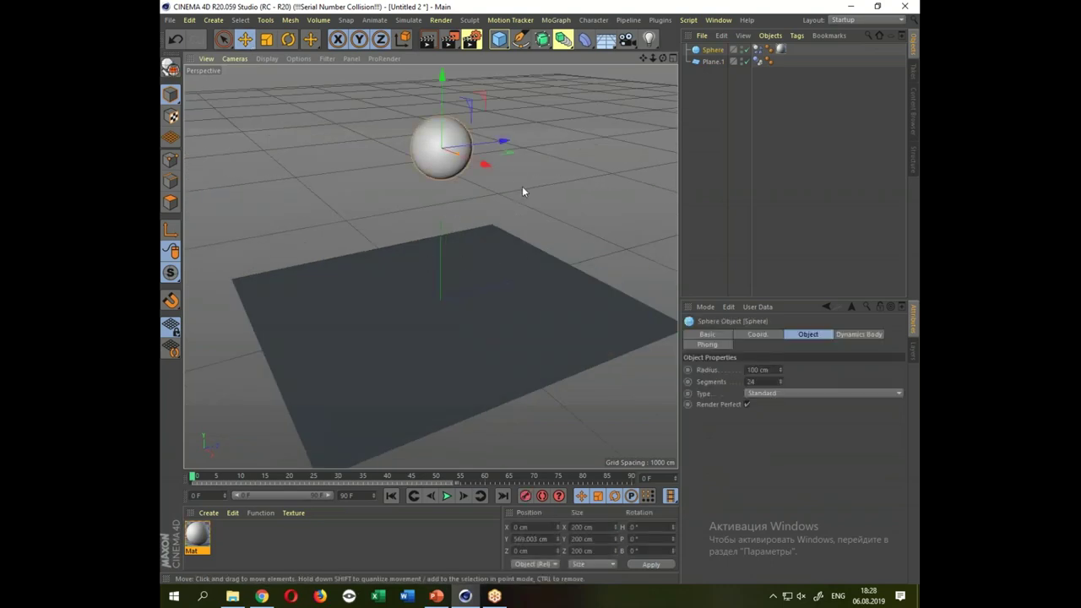
Copy the sphere into Sphere.1 down-left and Sphere.2 raised higher.
drag(506, 152, 440, 191)
drag(549, 206, 483, 245)
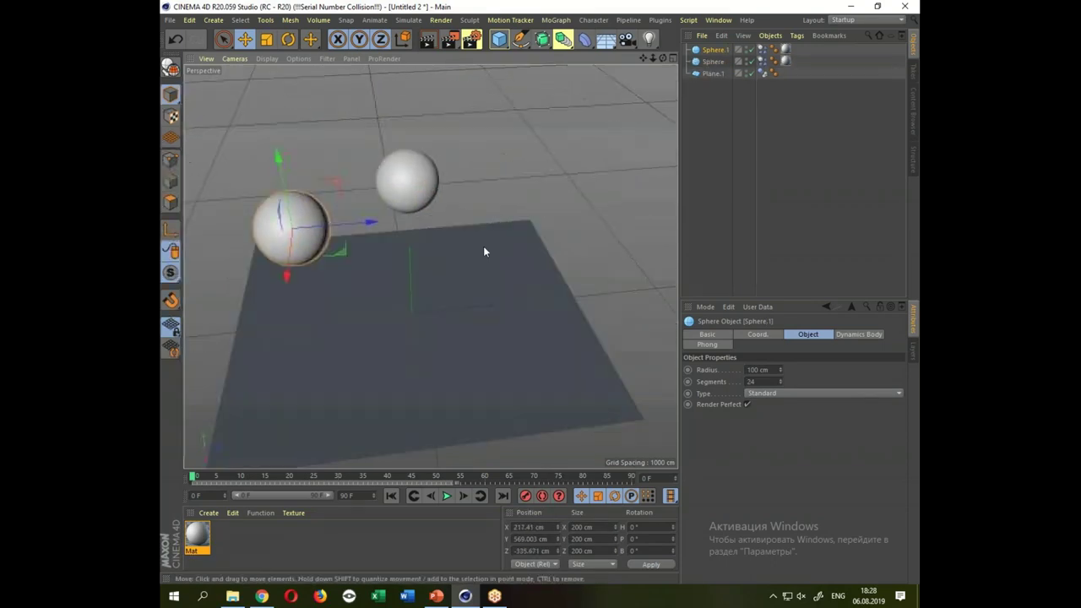
drag(277, 157, 269, 80)
drag(360, 111, 675, 208)
drag(429, 265, 569, 217)
click(574, 279)
Play the simulation and watch the three spheres land on Plane.1.
click(446, 496)
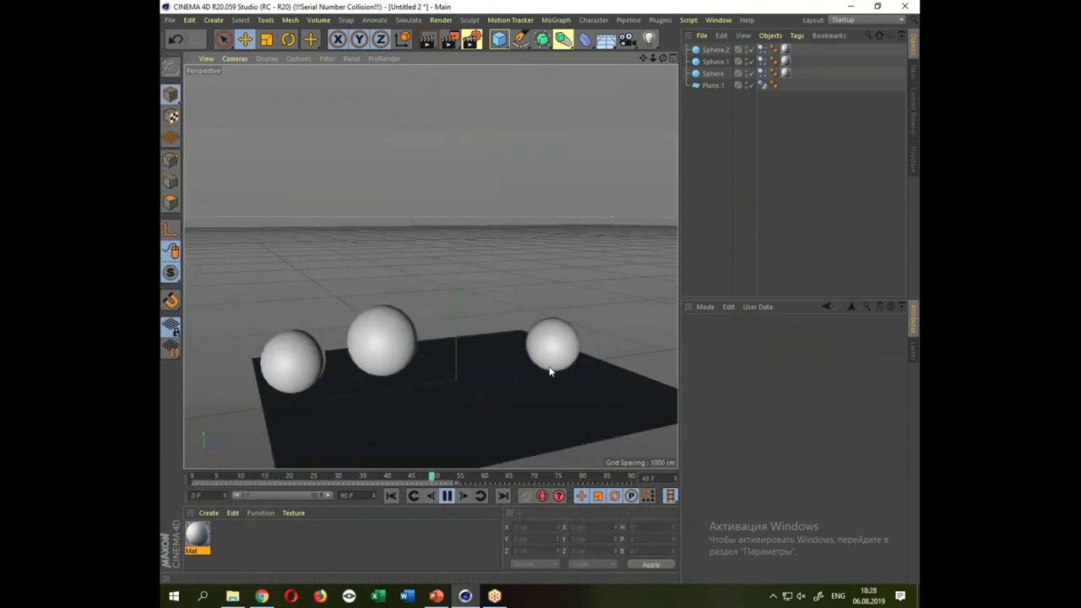
drag(552, 260, 526, 268)
drag(542, 346, 552, 363)
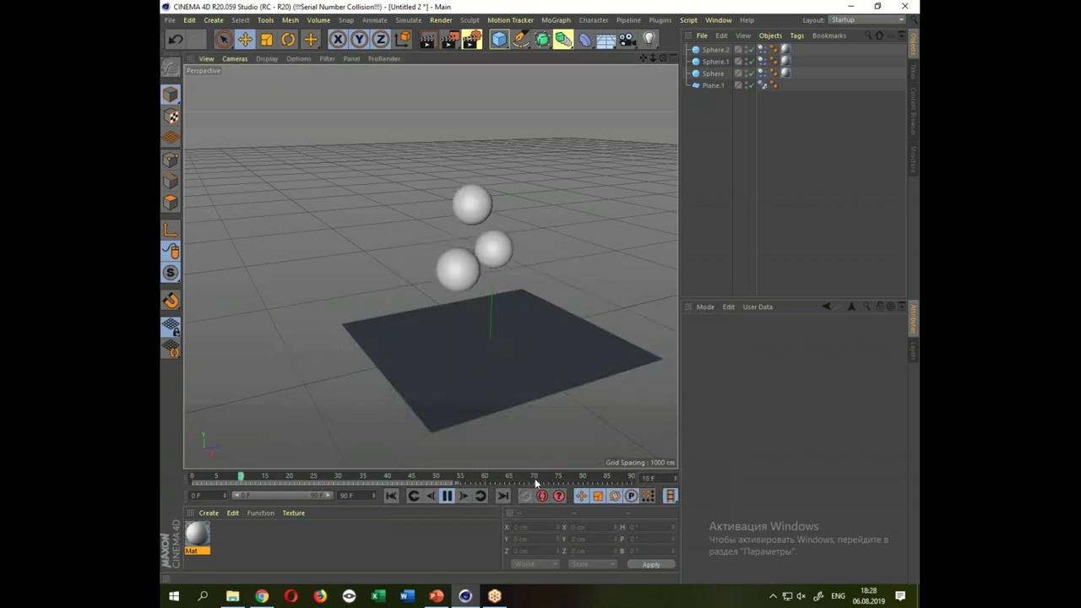
Stop playback, return to frame 0, and orbit around the three hovering spheres.
click(343, 478)
key(shift+f)
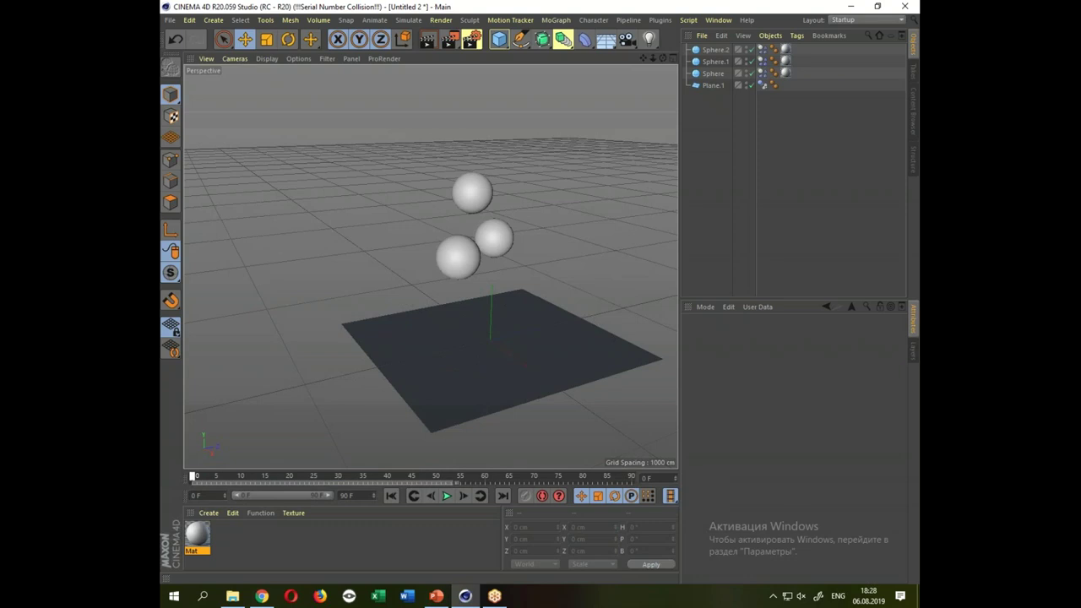
drag(529, 308, 588, 345)
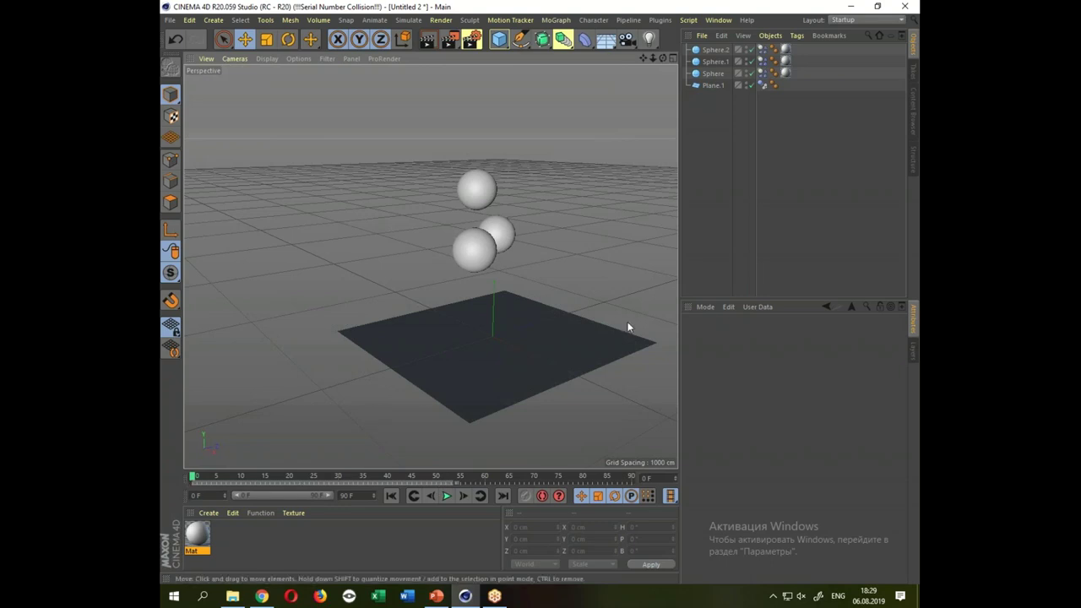
drag(574, 363, 534, 376)
drag(573, 340, 612, 384)
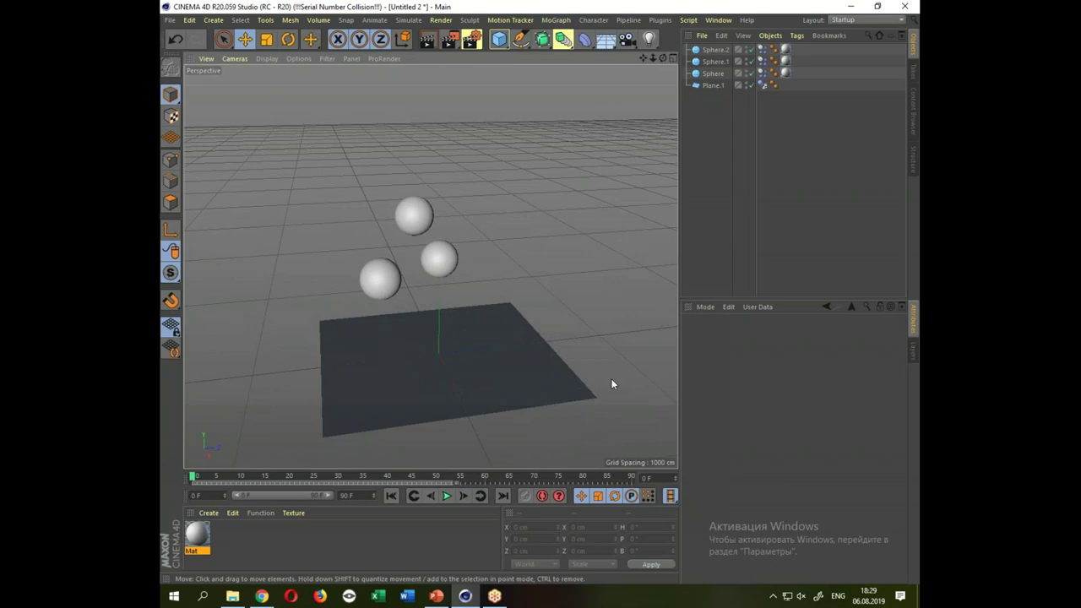
drag(600, 352, 583, 367)
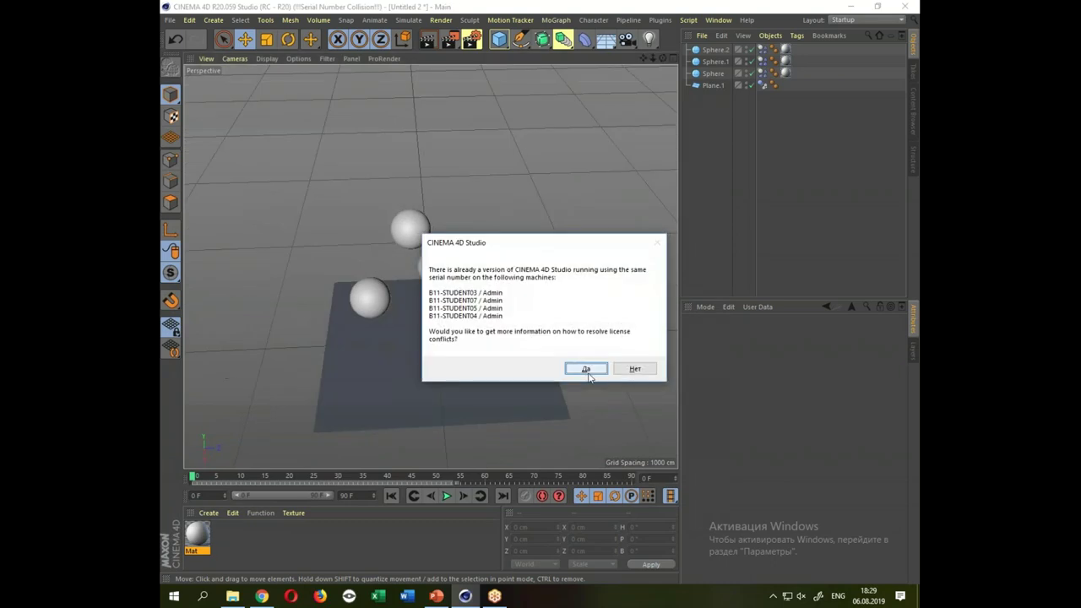
Answer Нет in the CINEMA 4D Studio licence-conflict dialog.
click(635, 368)
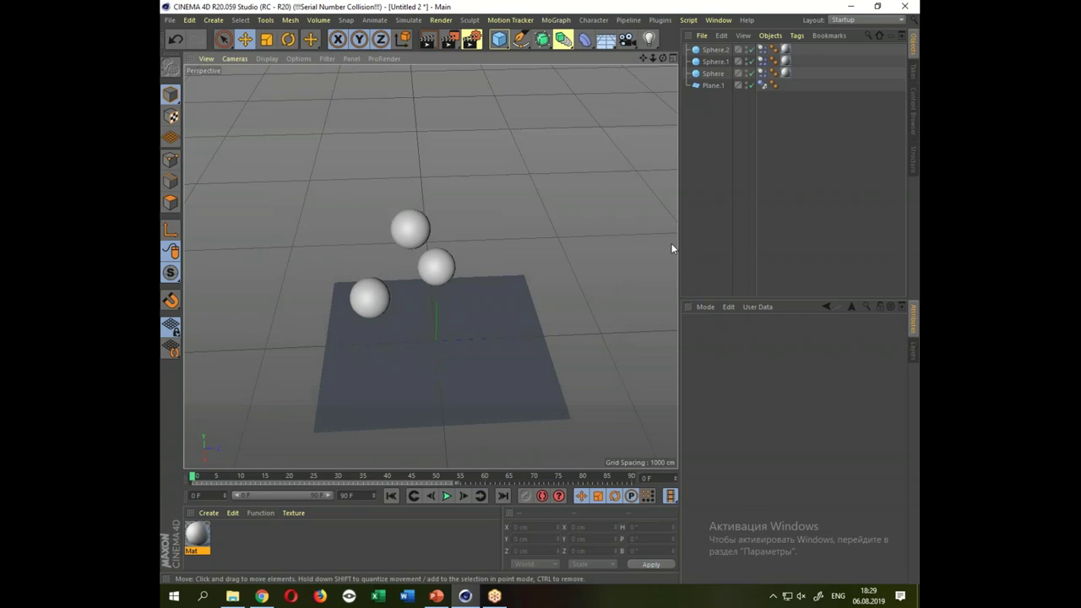
Orbit to a low angle and nudge Plane.1 along X to 69.062 cm.
drag(643, 251, 613, 361)
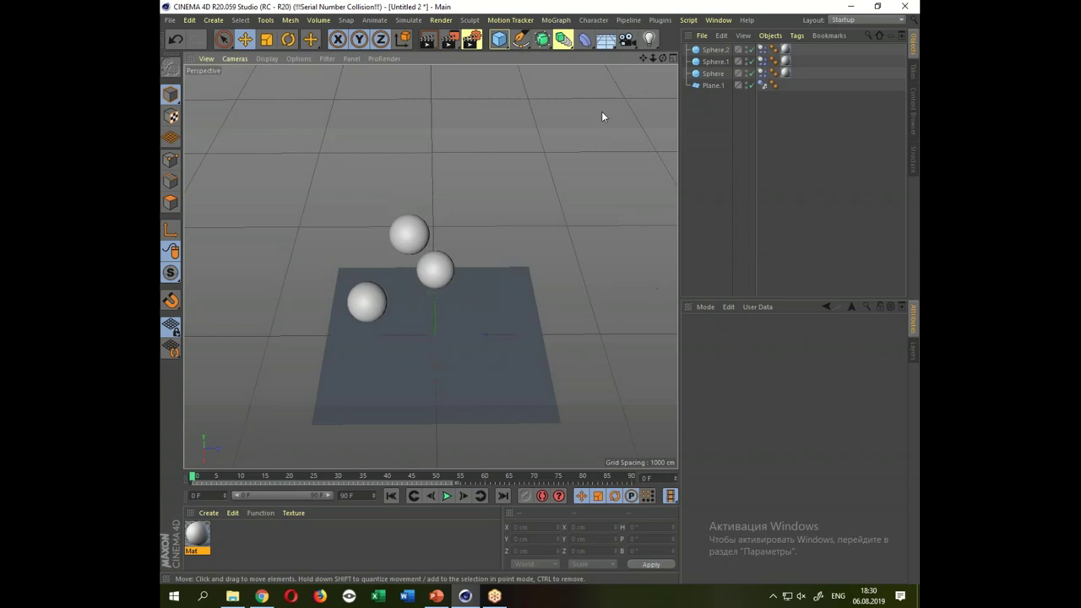
drag(581, 282, 583, 307)
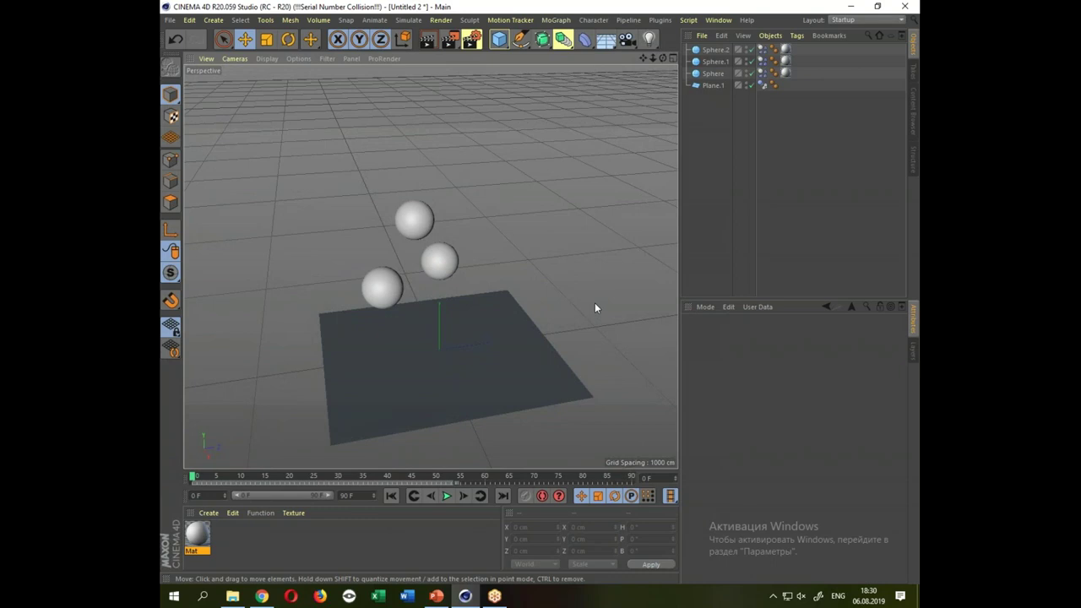
drag(560, 310, 583, 319)
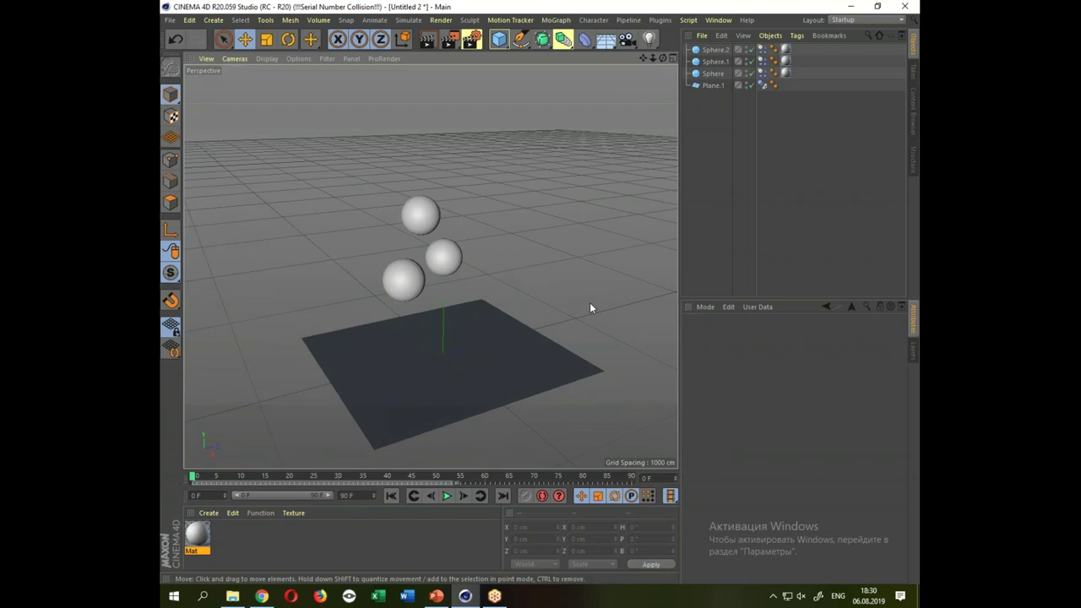
drag(585, 297, 597, 343)
drag(589, 316, 581, 306)
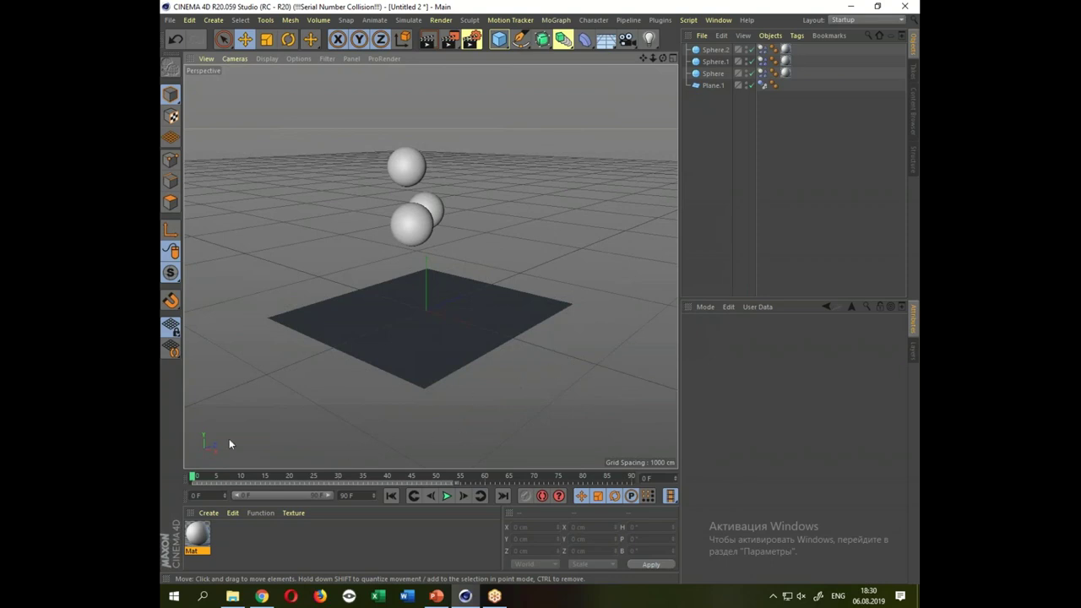
drag(414, 422, 539, 375)
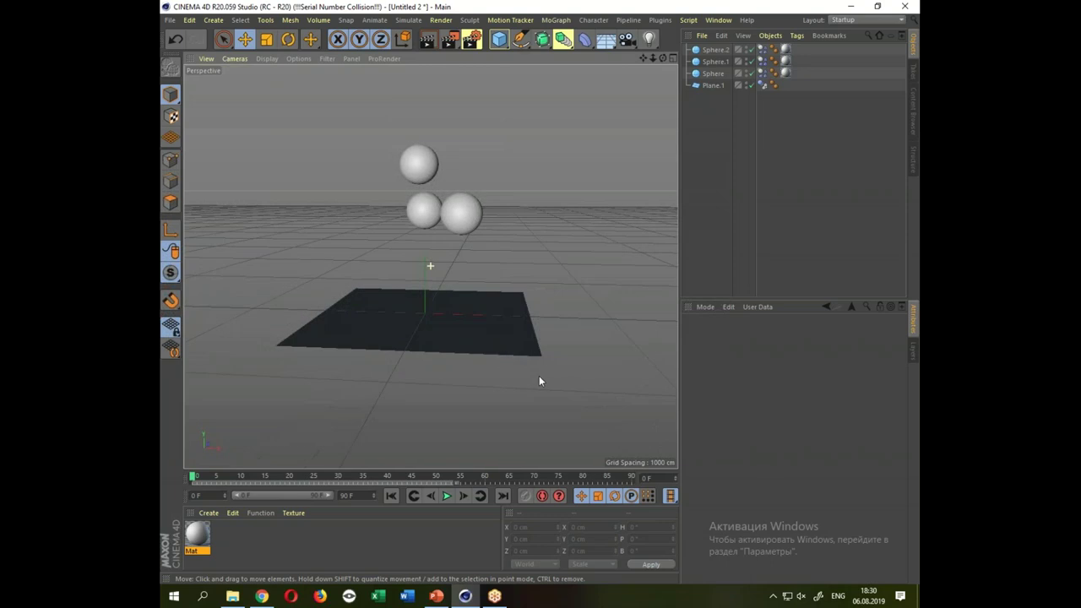
click(495, 354)
drag(498, 319, 519, 321)
Tilt Plane.1 to about 11.8° B and play the simulation so the spheres fall.
key(r)
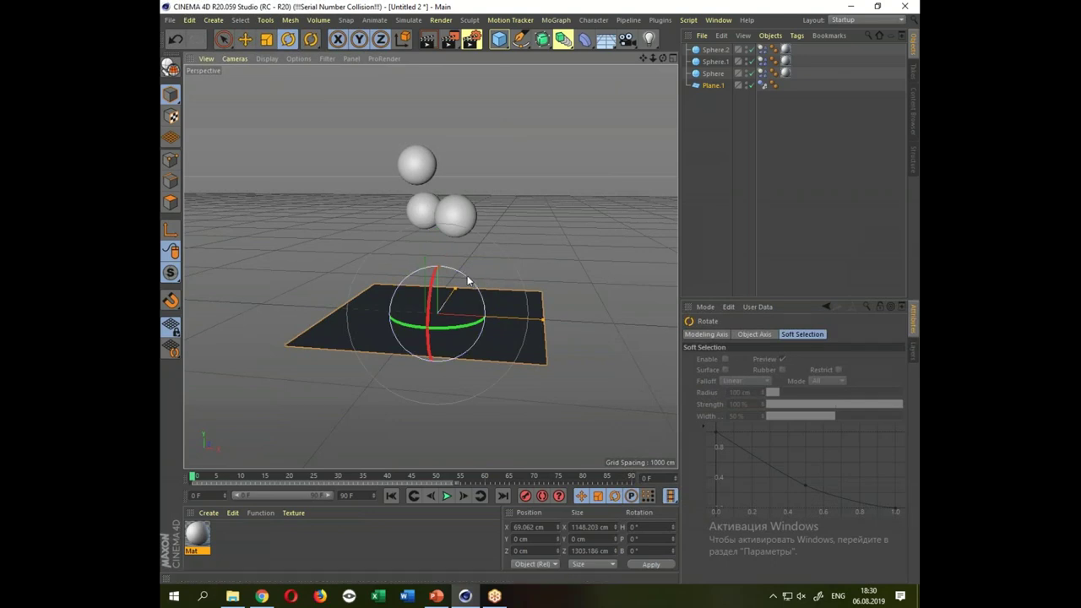
drag(469, 282, 578, 352)
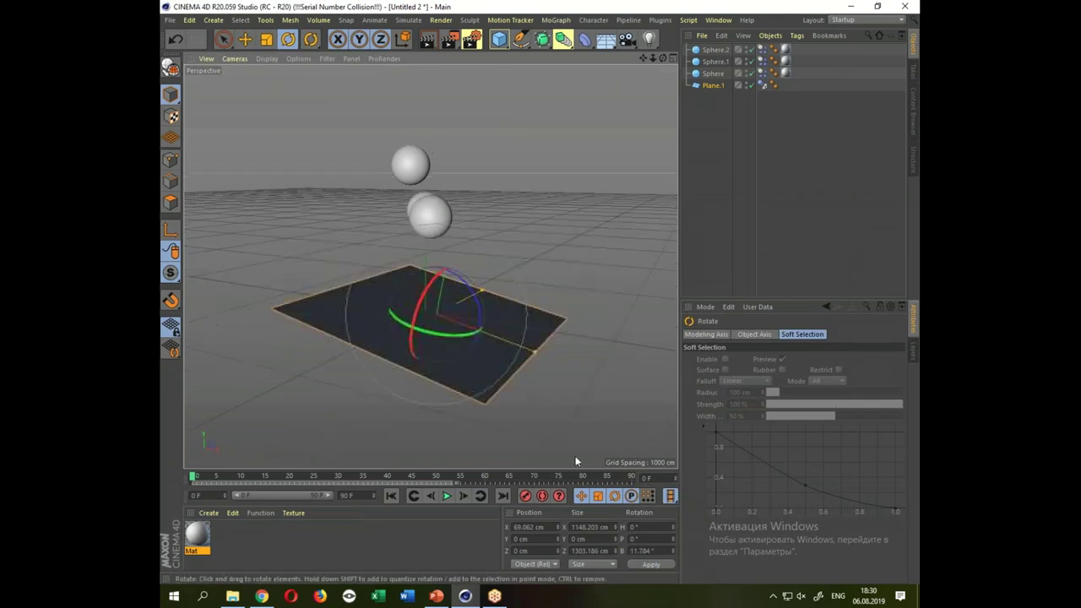
click(447, 496)
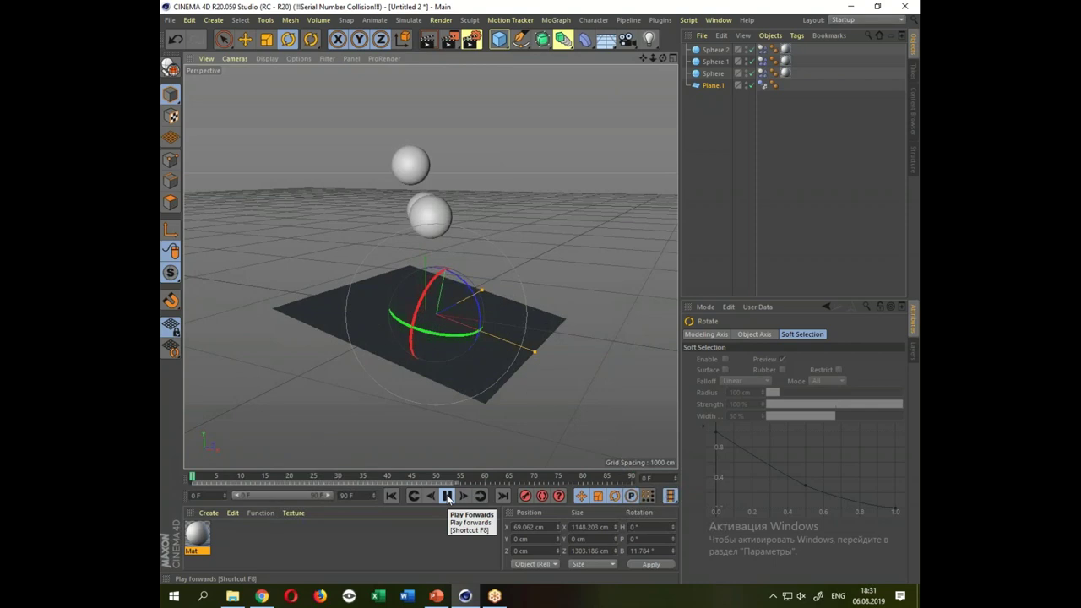
click(447, 496)
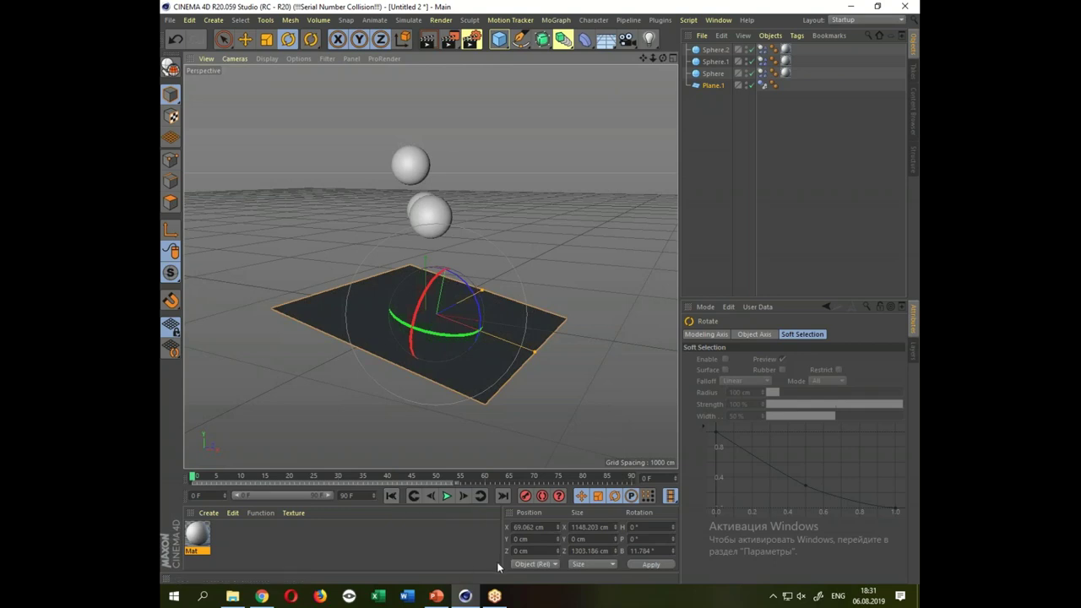
Deselect the plane and show PowerPoint slide 5, 'Динамика мягких тел'.
drag(579, 328, 529, 337)
click(565, 372)
drag(566, 392, 570, 396)
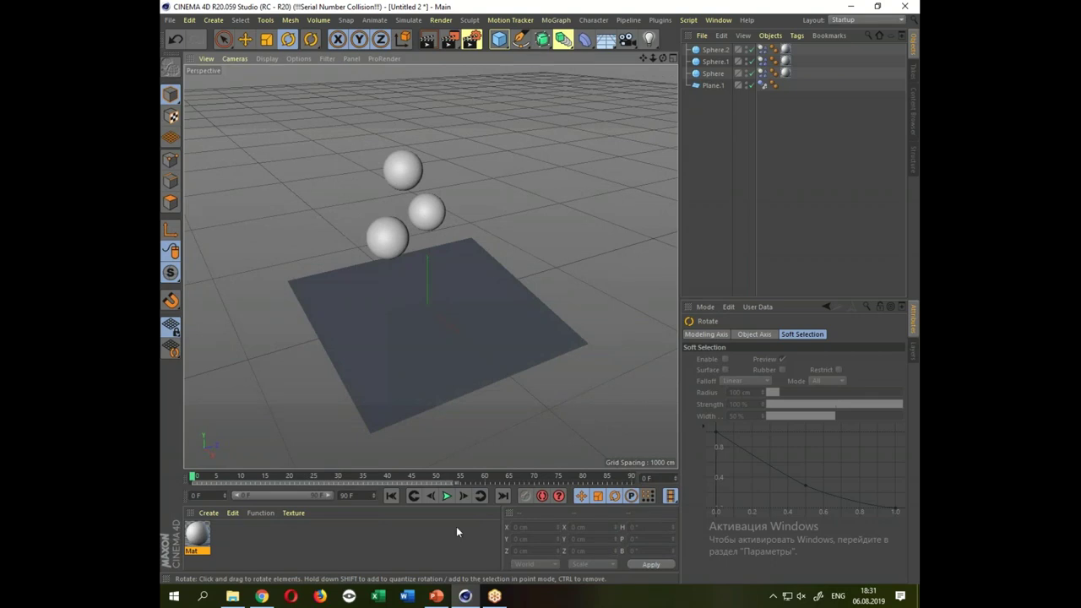
click(436, 596)
click(200, 411)
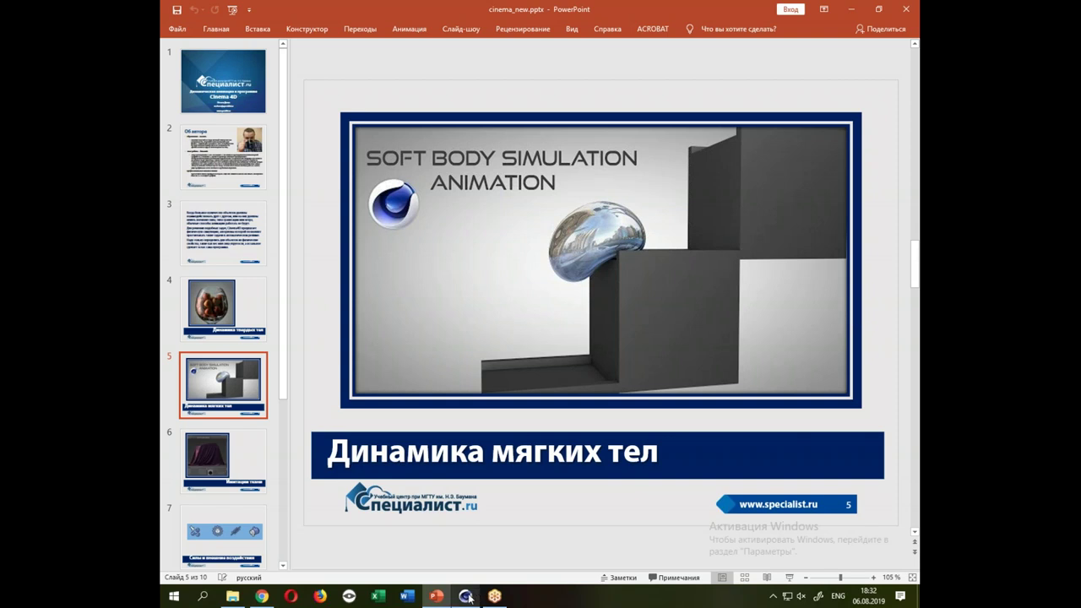
Back in Cinema 4D, add a 200 × 200 × 200 cm Cube at the origin.
click(466, 595)
drag(529, 457, 552, 448)
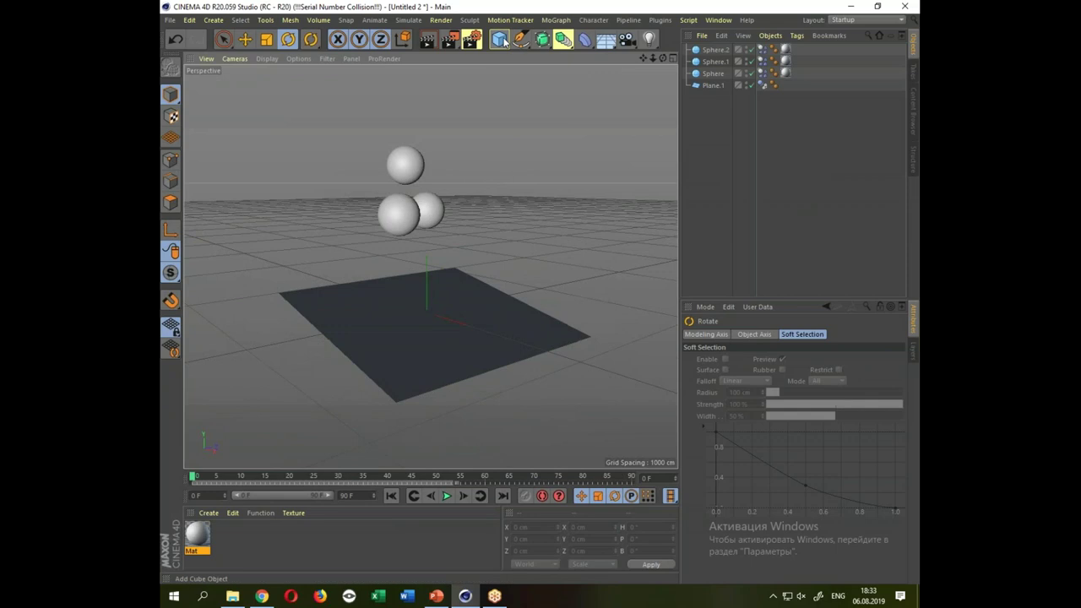
click(499, 39)
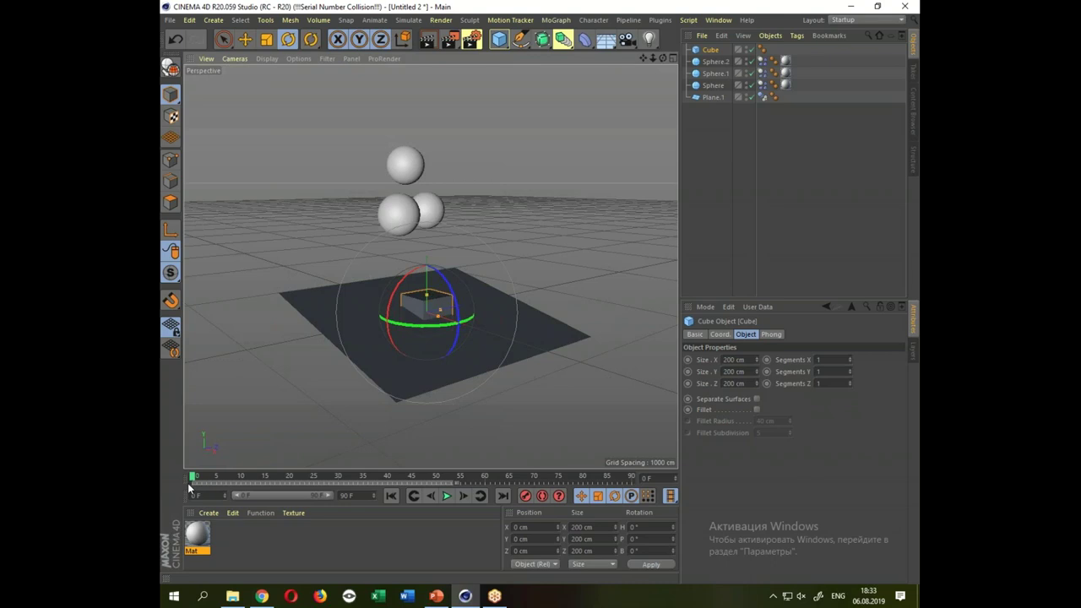
Raise the Cube along Y to about 576 cm above the plane.
key(e)
drag(427, 243, 538, 252)
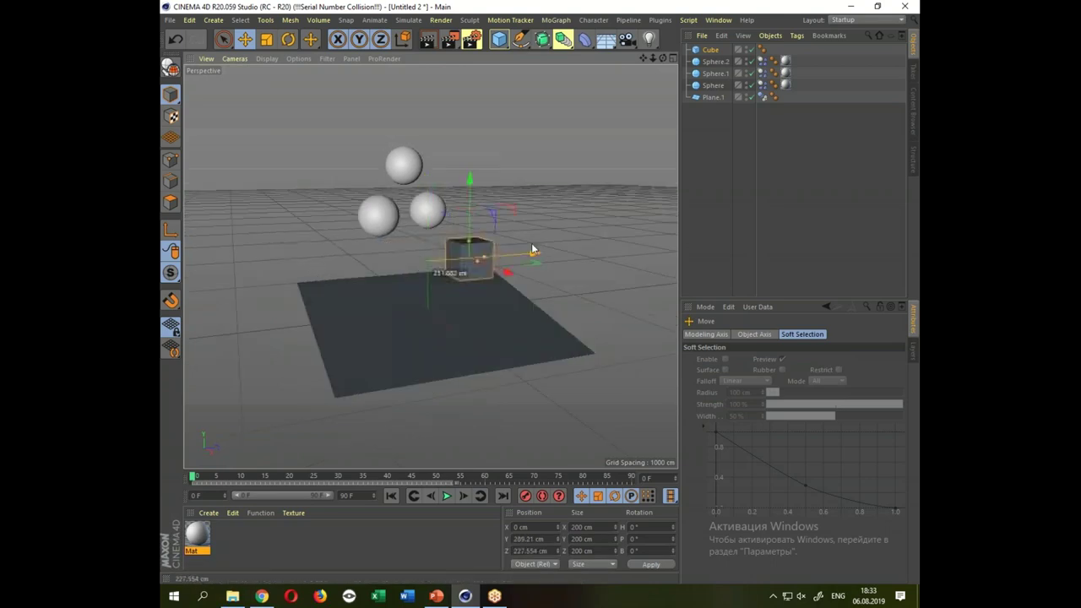
drag(476, 205, 477, 152)
drag(487, 276, 332, 291)
drag(332, 291, 354, 278)
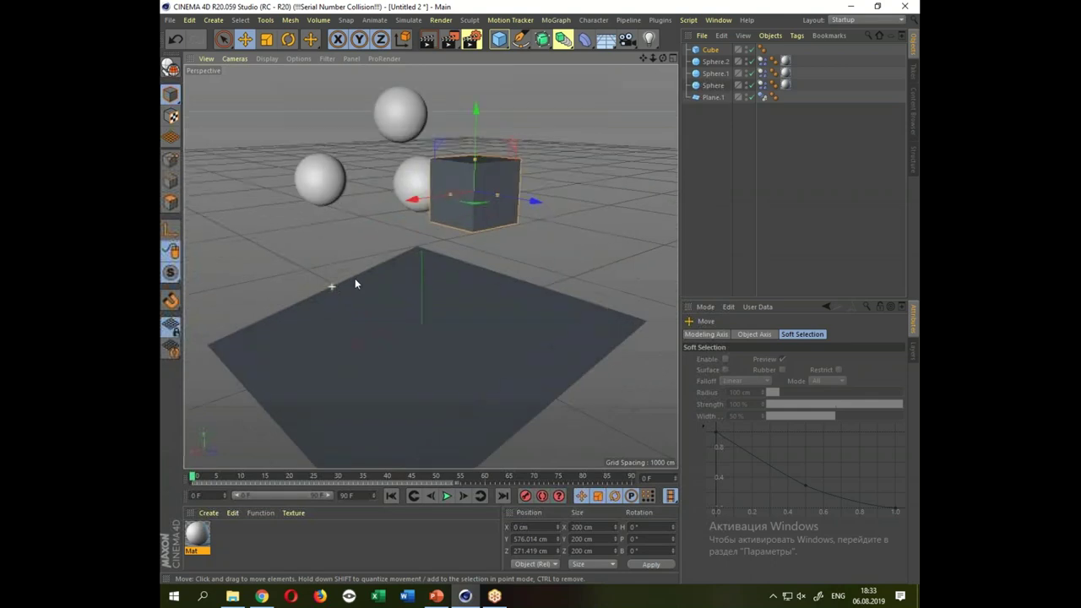
Tilt the Cube at an angle and apply the Mat material to it.
click(288, 39)
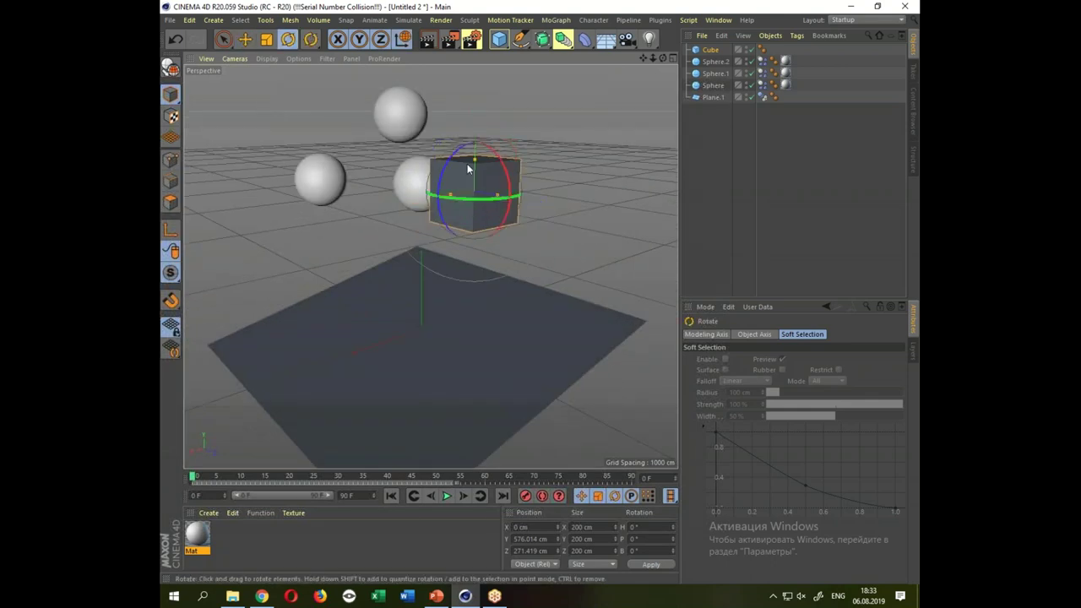
drag(466, 174, 458, 233)
drag(197, 533, 495, 185)
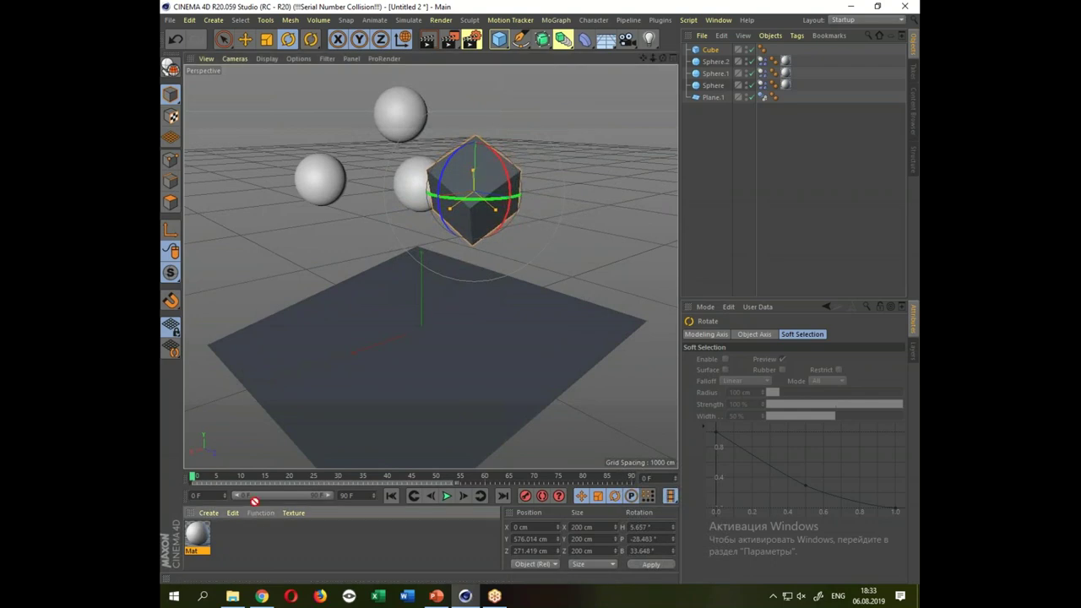
drag(553, 259, 624, 252)
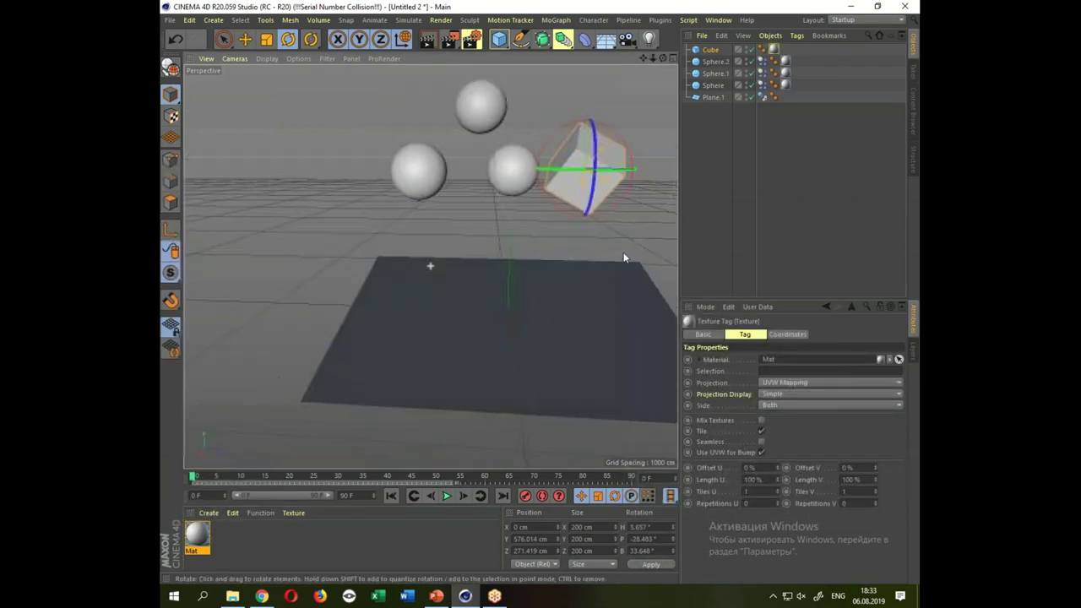
Dismiss a pop-up and tilt the Cube further to roughly H 10.6°, P −41°, B 40.9°.
click(245, 38)
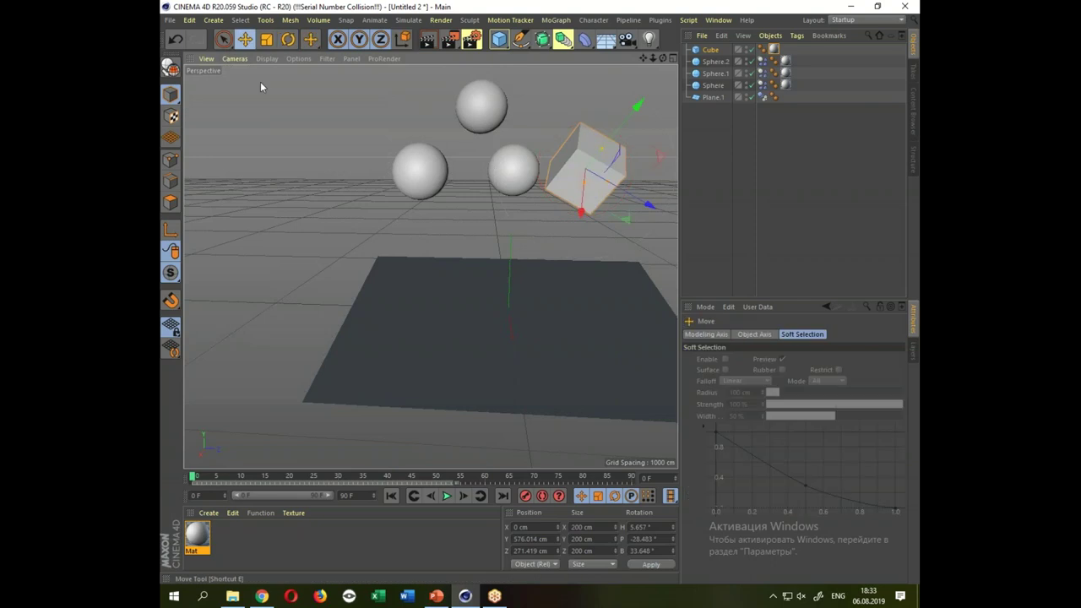
drag(346, 244, 448, 359)
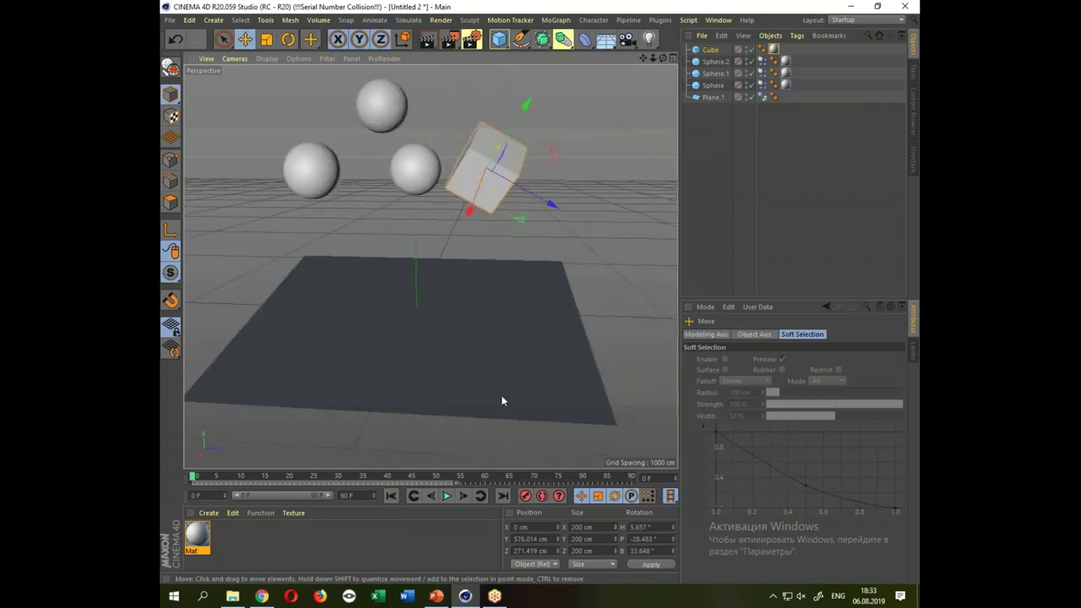
click(633, 367)
drag(618, 250, 614, 325)
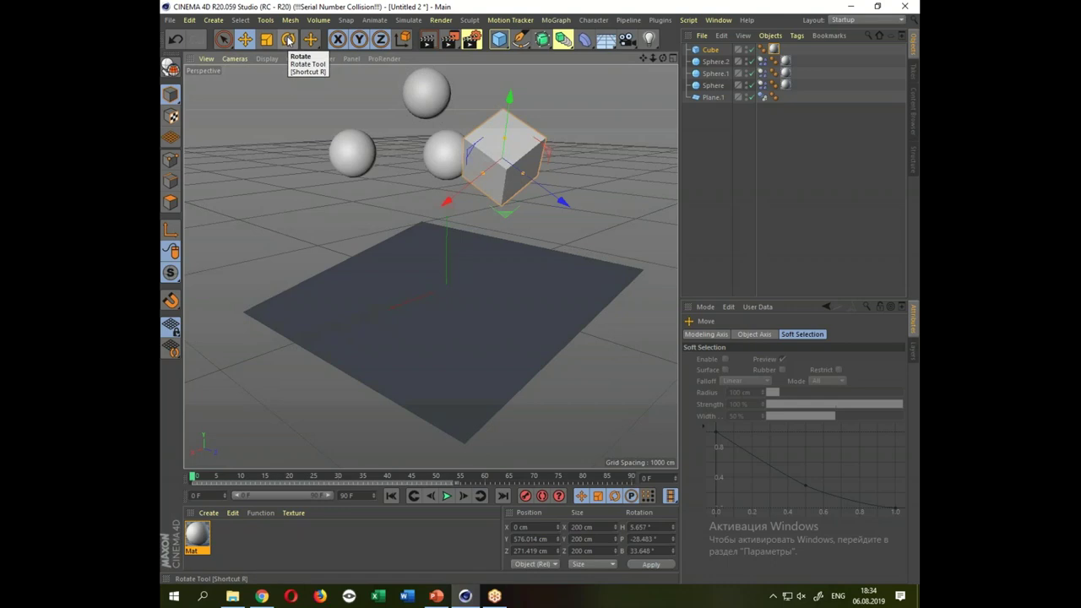
click(288, 40)
drag(517, 143, 522, 169)
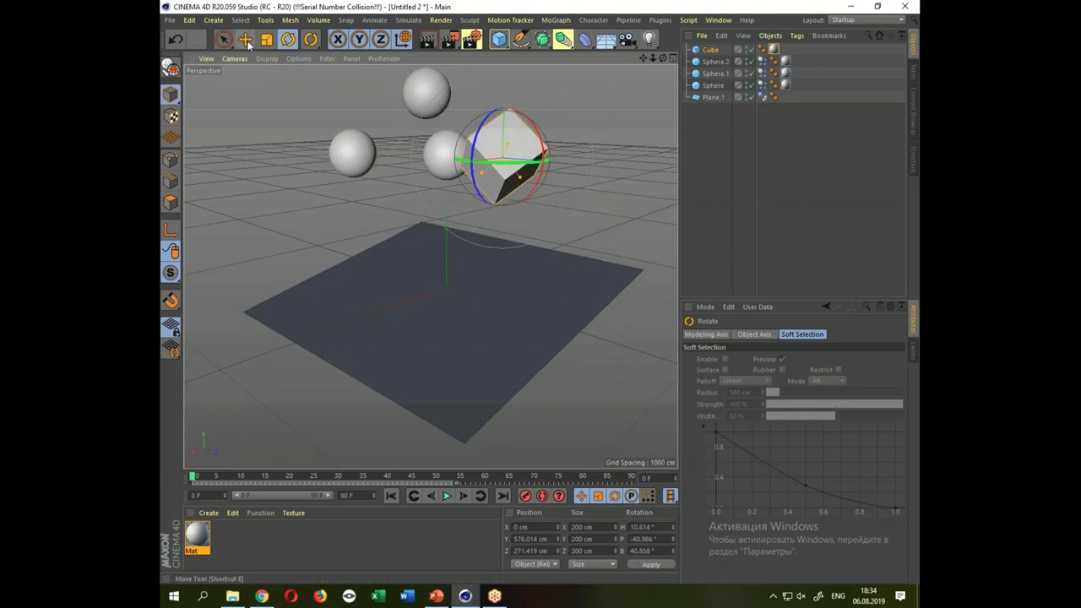
click(245, 41)
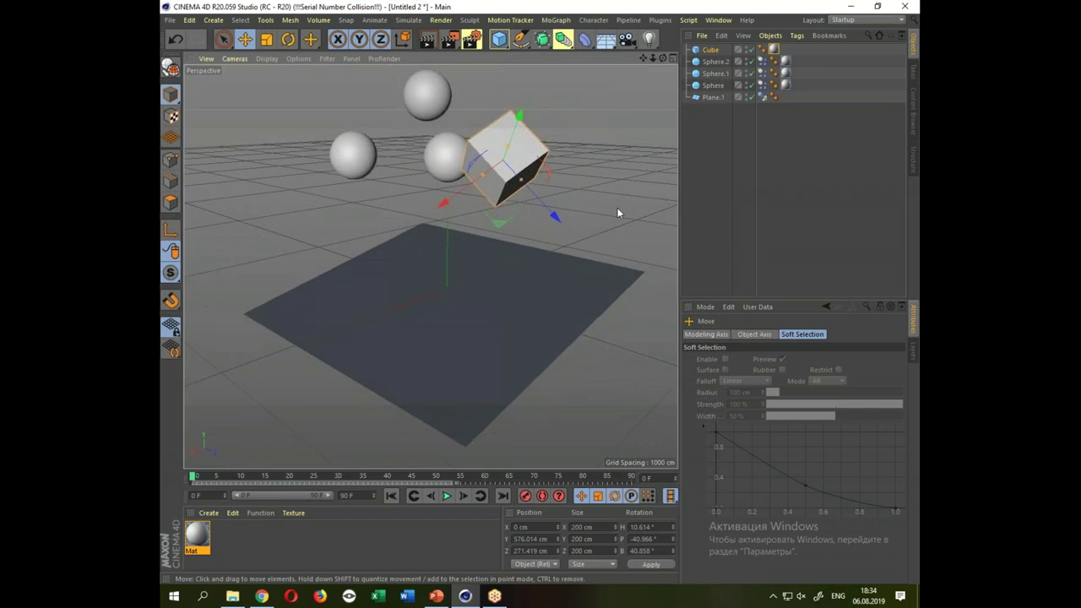
drag(617, 213, 636, 201)
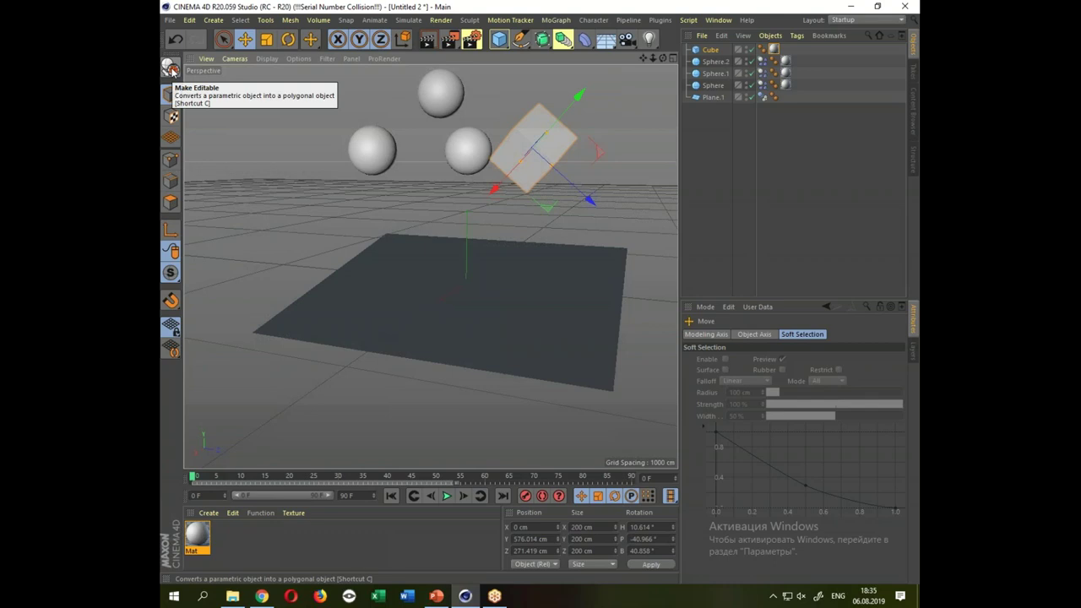
Make the Cube editable and add a Soft Body simulation tag to it.
click(171, 69)
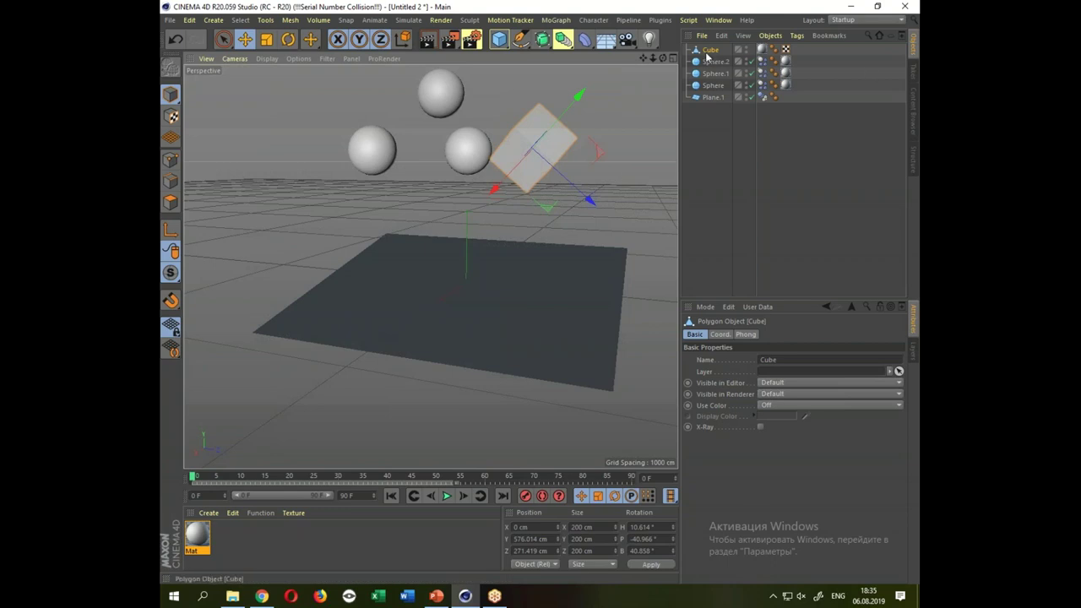
right_click(713, 52)
mouse_move(752, 140)
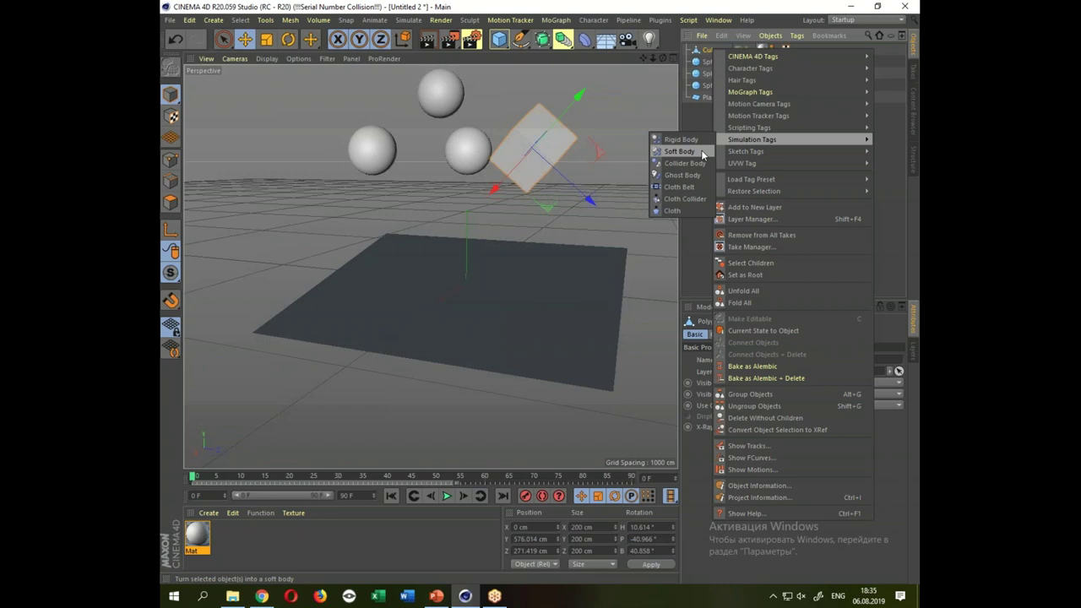
click(702, 154)
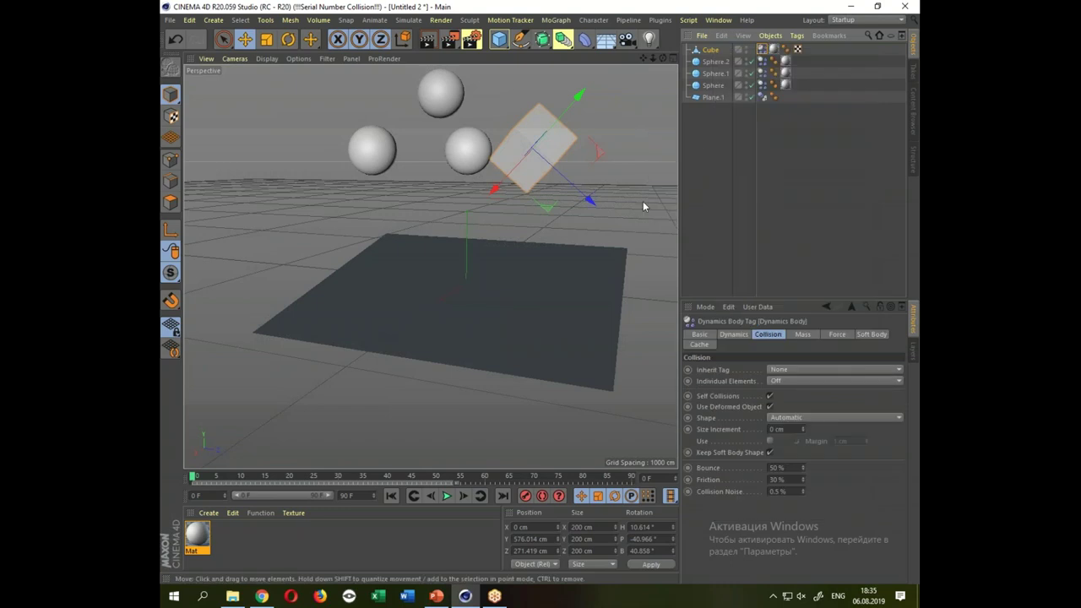
drag(469, 310, 372, 321)
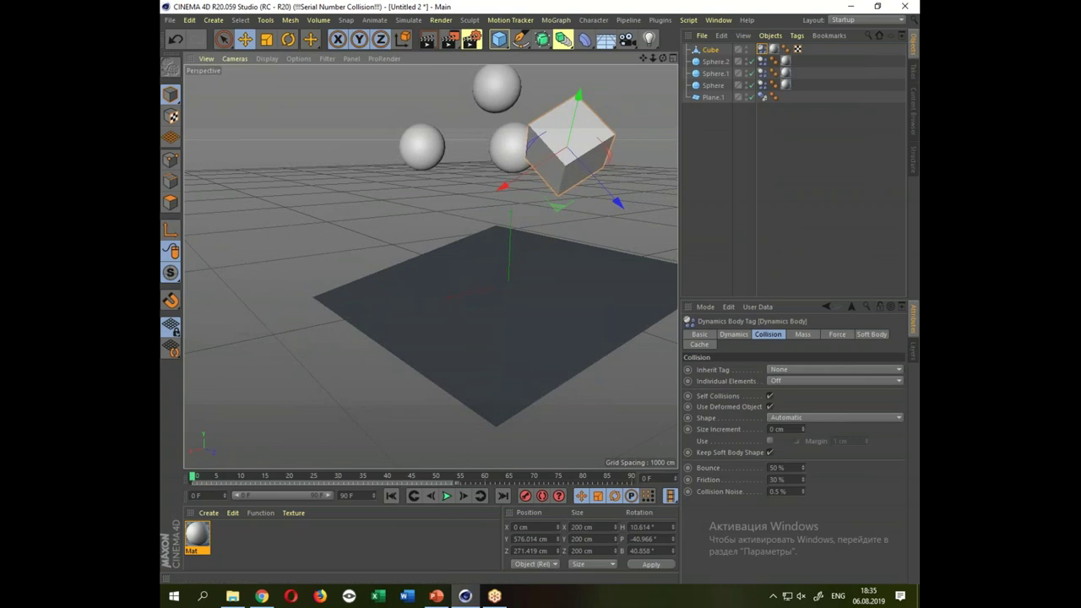
Undo a change and reapply the Soft Body tag to the Cube.
click(445, 495)
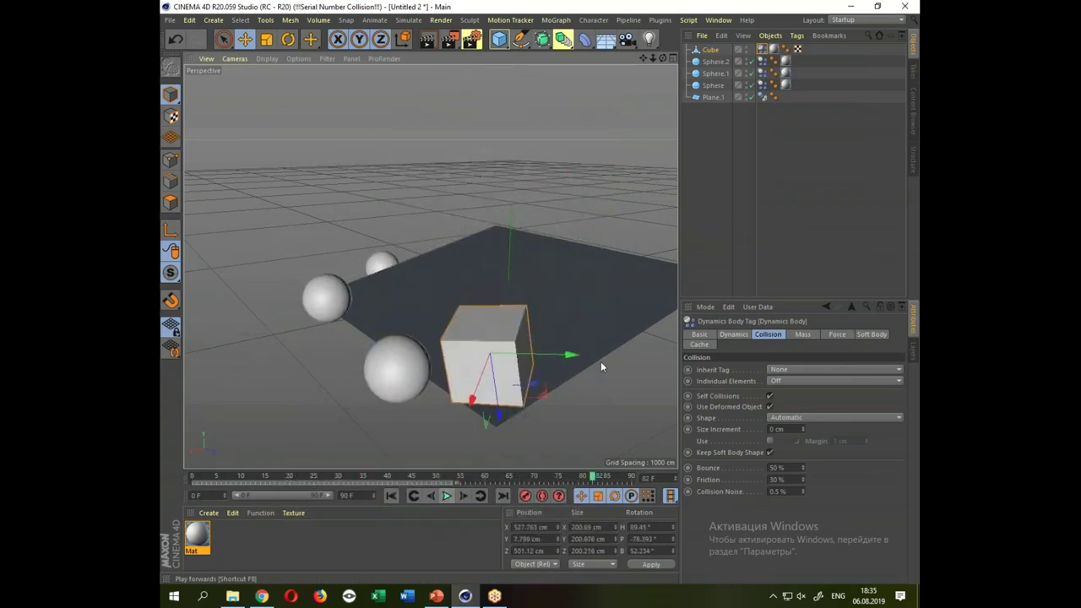
key(ctrl+z)
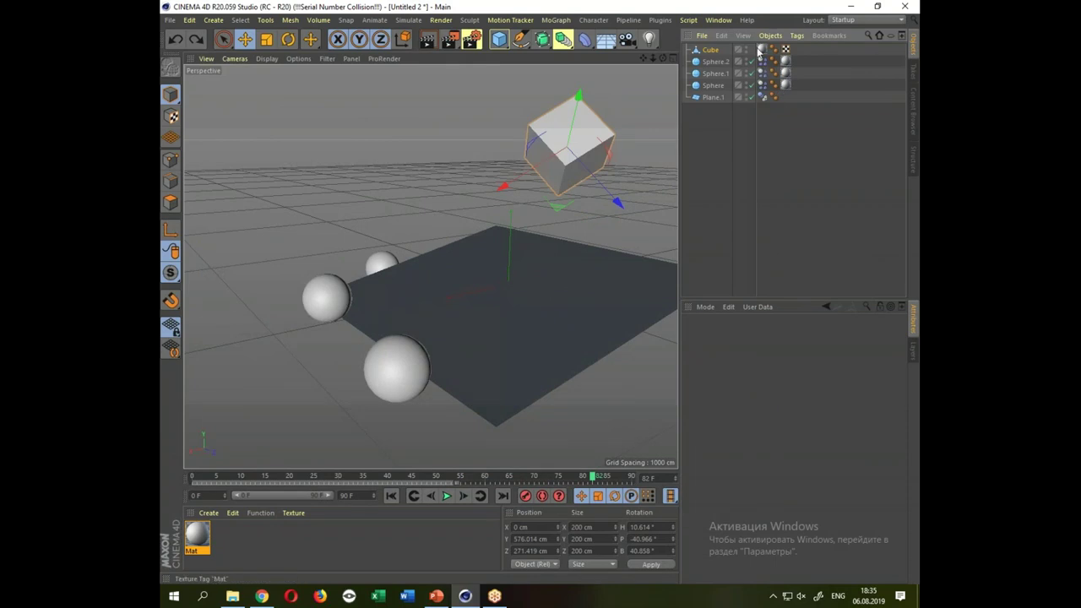
right_click(702, 52)
mouse_move(741, 140)
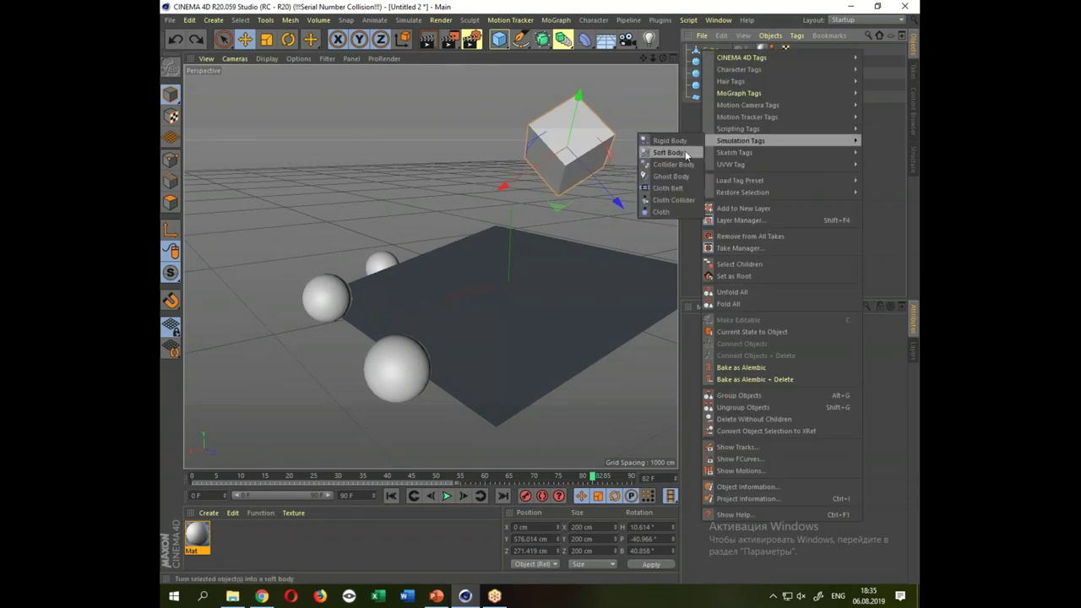
click(685, 154)
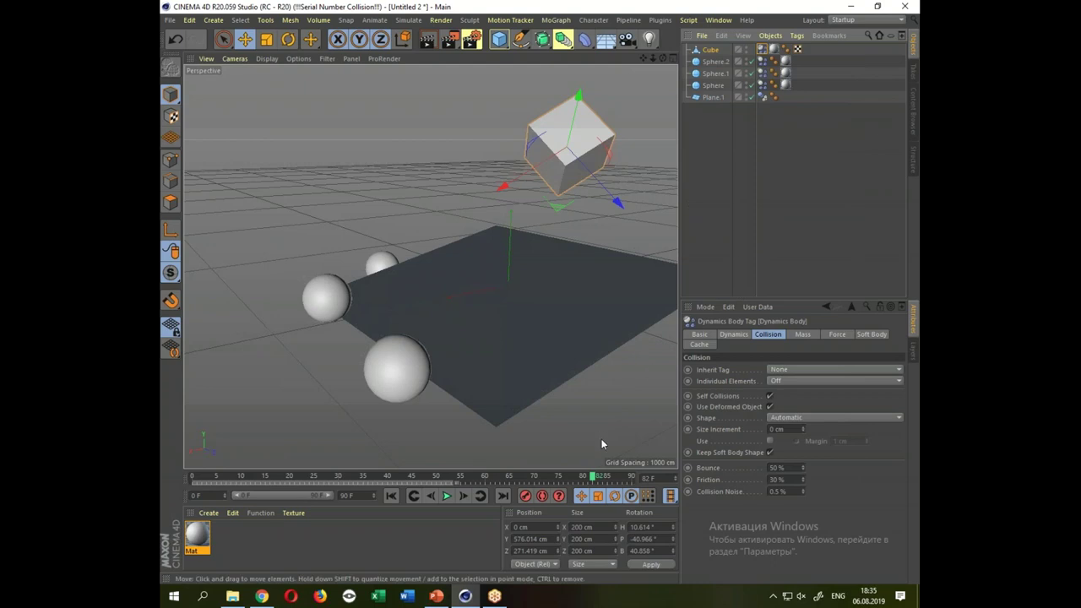
Run the simulation from frame 0 to frame 59 and check the Cube's attribute tabs.
click(391, 496)
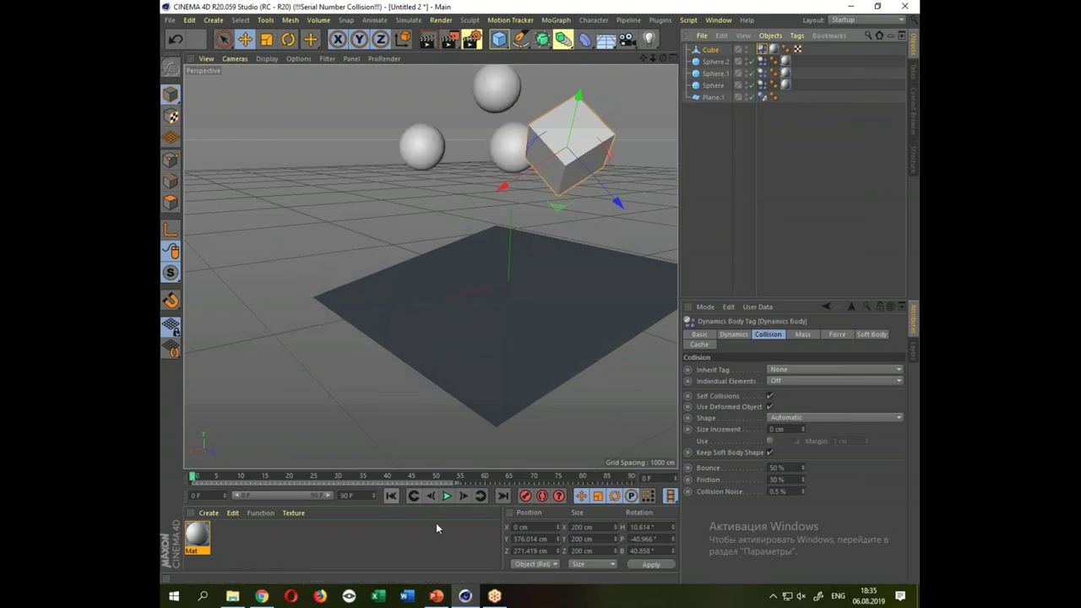
click(446, 497)
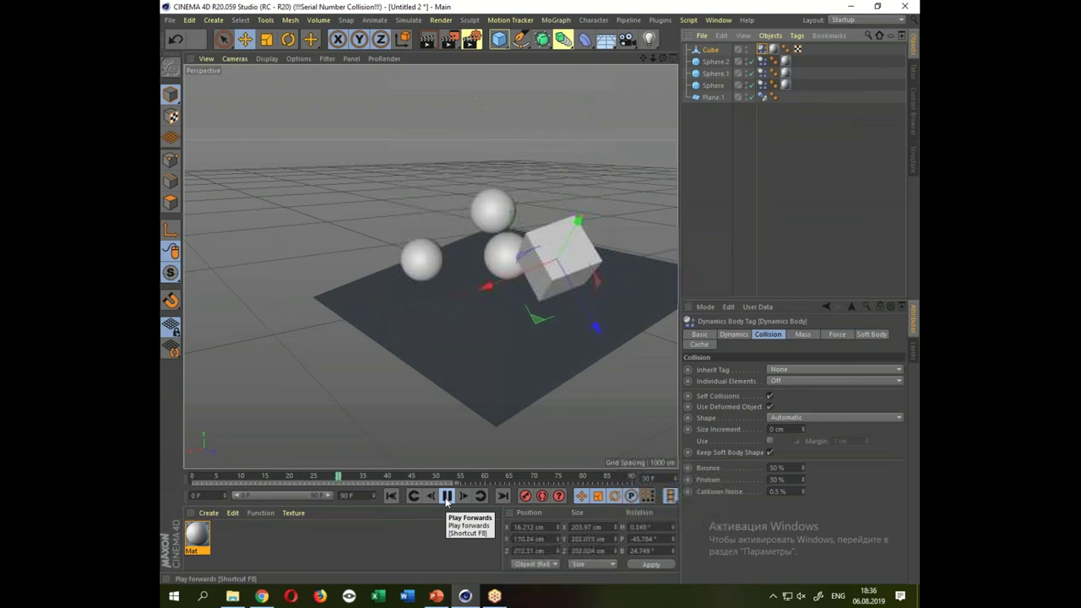
click(446, 496)
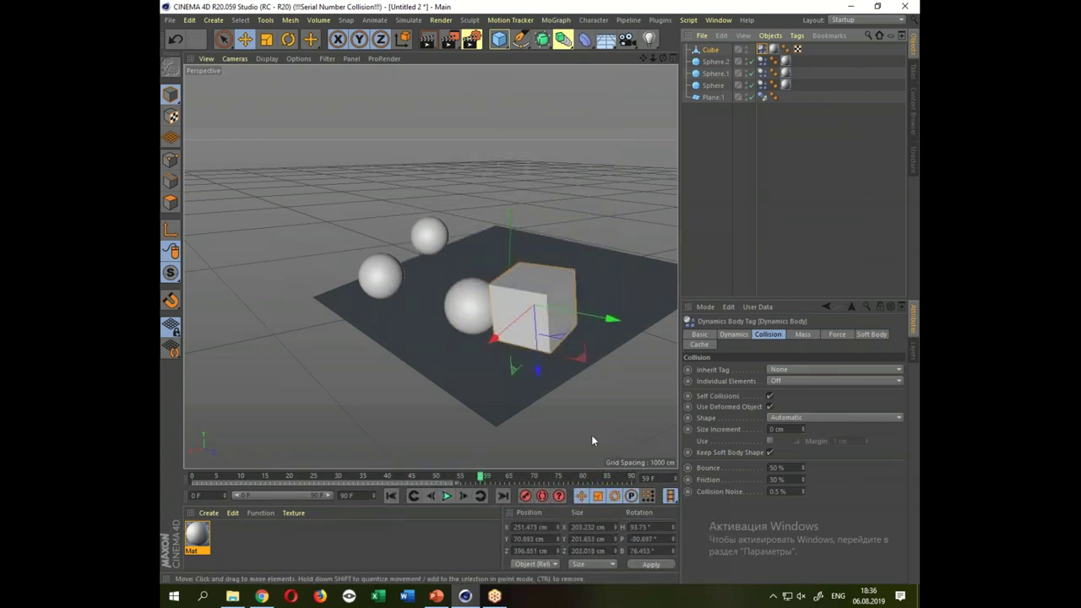
click(700, 335)
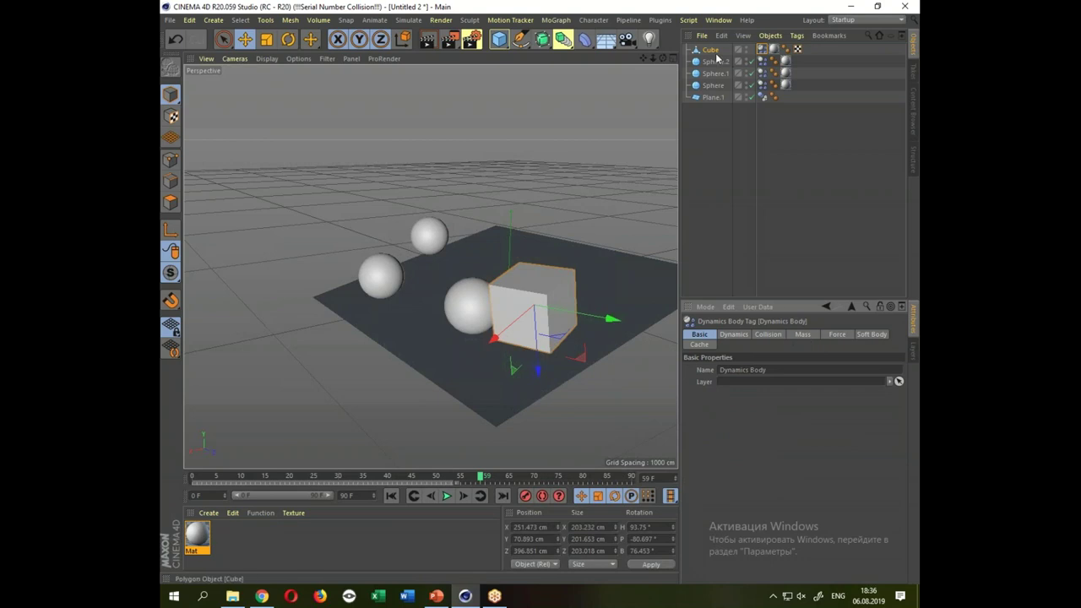
click(711, 50)
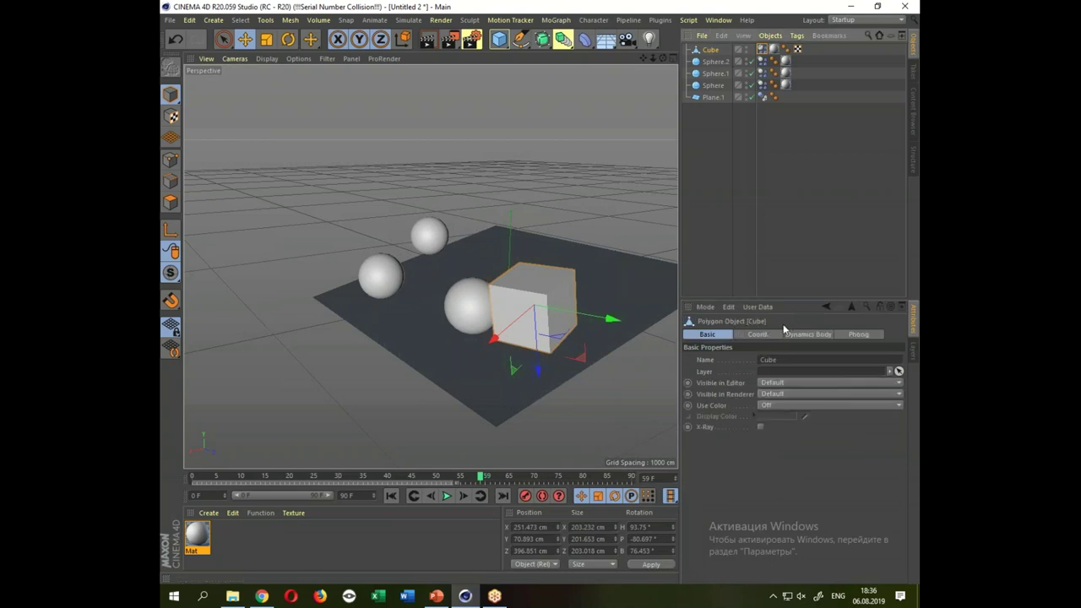
click(759, 335)
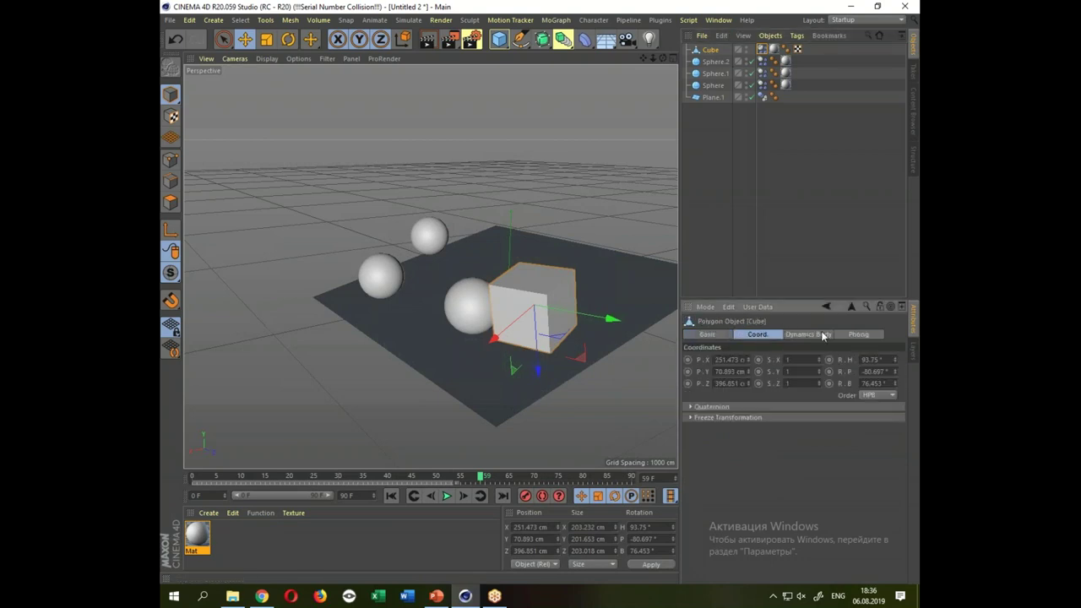
click(707, 334)
Orbit around the landed objects and bring up the viewport Display menu.
drag(603, 351, 483, 361)
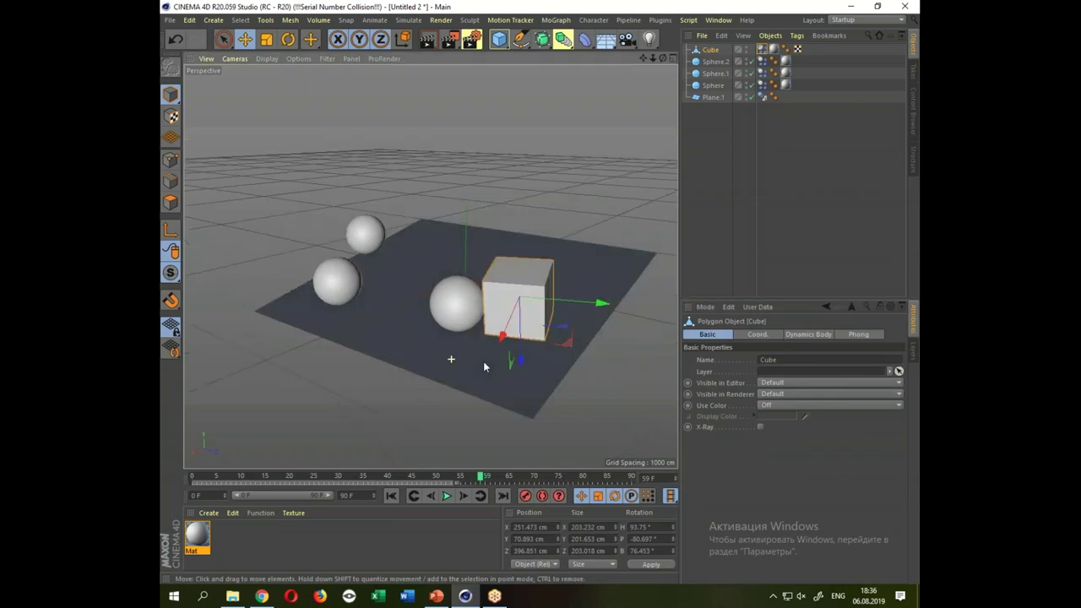
click(267, 58)
click(278, 100)
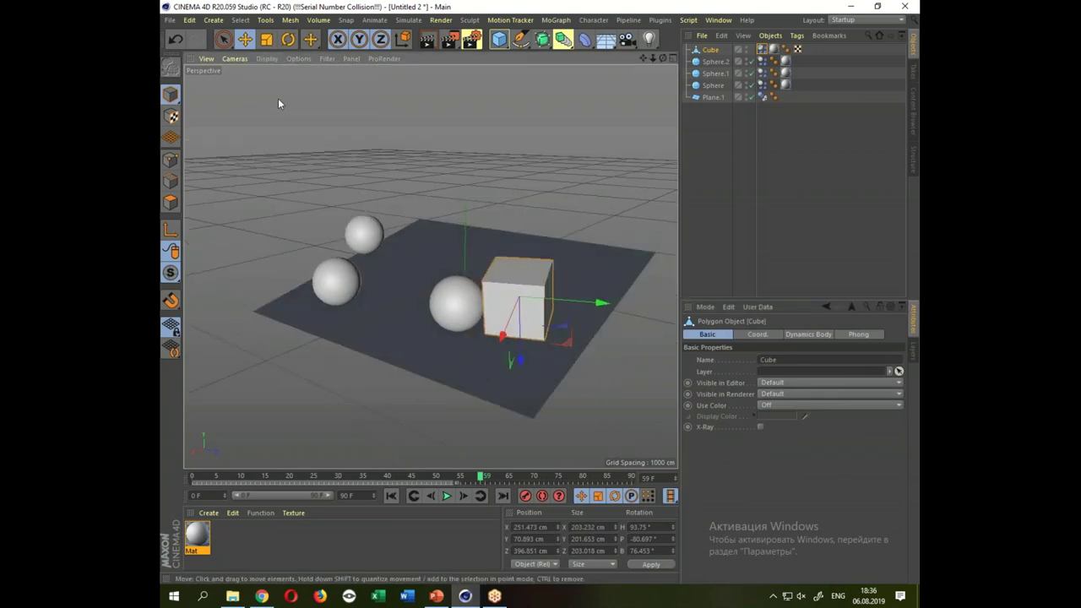
click(266, 58)
Switch the viewport to Gouraud Shading (Lines) and zoom in on the cube and spheres.
click(286, 88)
drag(442, 260, 565, 255)
drag(565, 249, 589, 212)
drag(588, 218, 596, 256)
drag(596, 256, 600, 214)
drag(600, 215, 578, 223)
drag(578, 223, 602, 248)
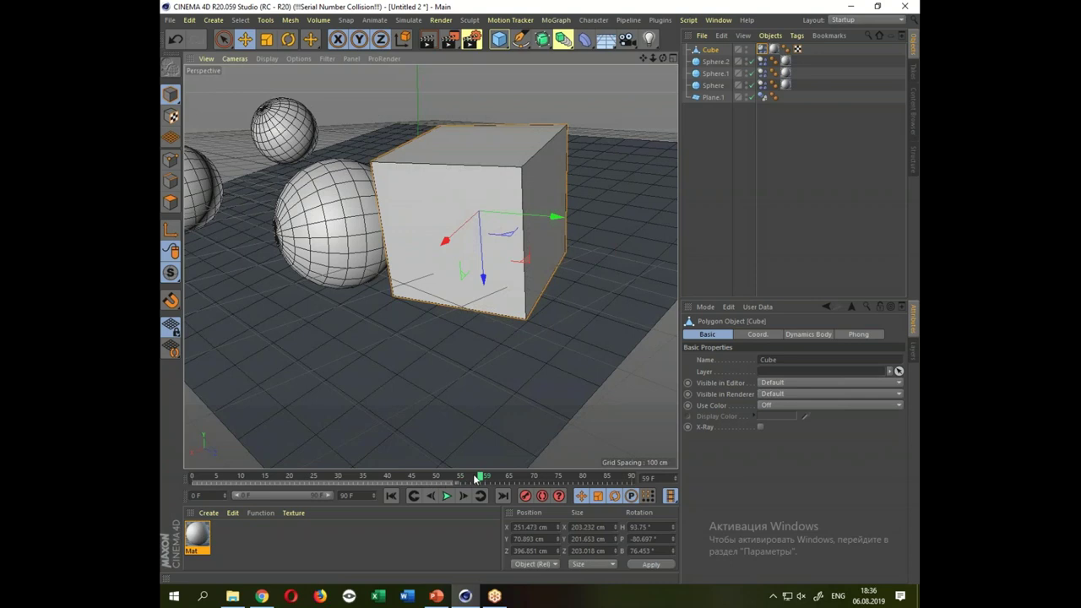
Scrub the timeline back to frame 0 and zoom out over the whole scene.
drag(477, 478, 192, 479)
drag(401, 340, 435, 361)
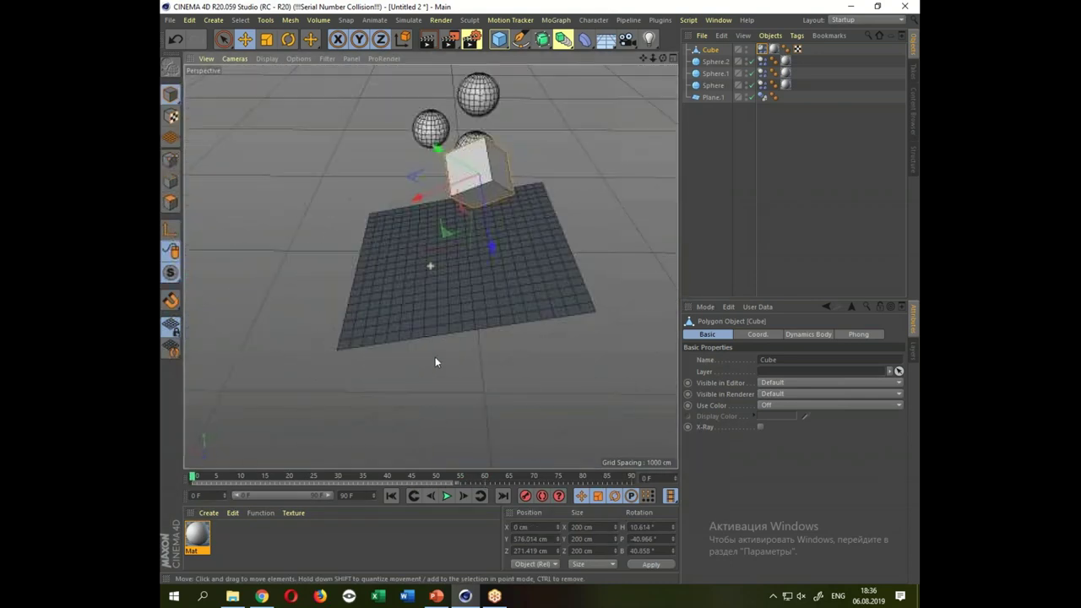
drag(434, 362, 483, 327)
Add a new Sphere and move it high up beside the other objects.
click(499, 39)
click(716, 80)
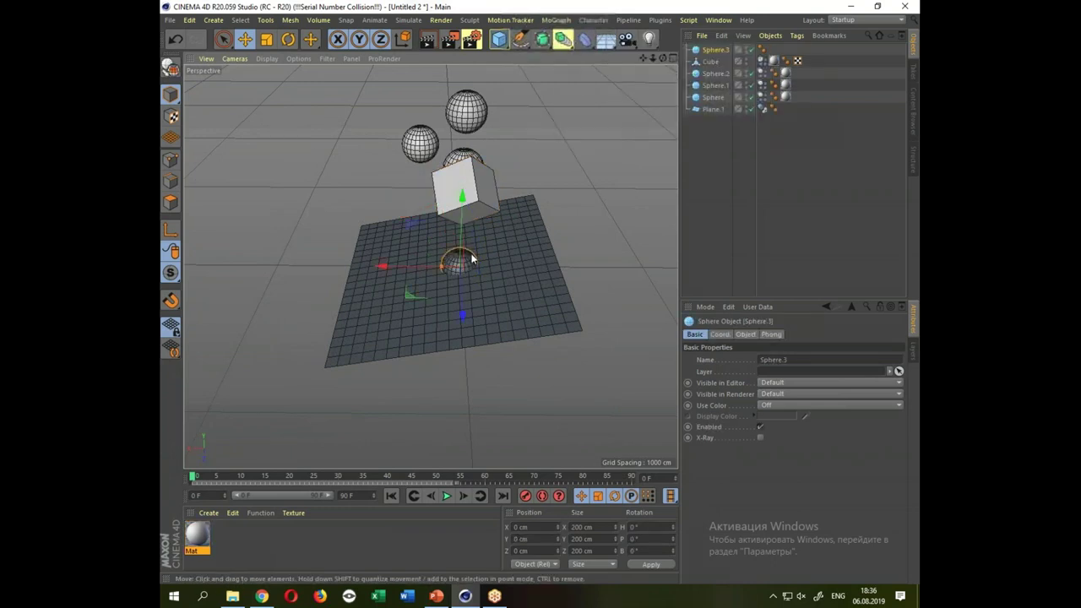
drag(462, 219, 470, 164)
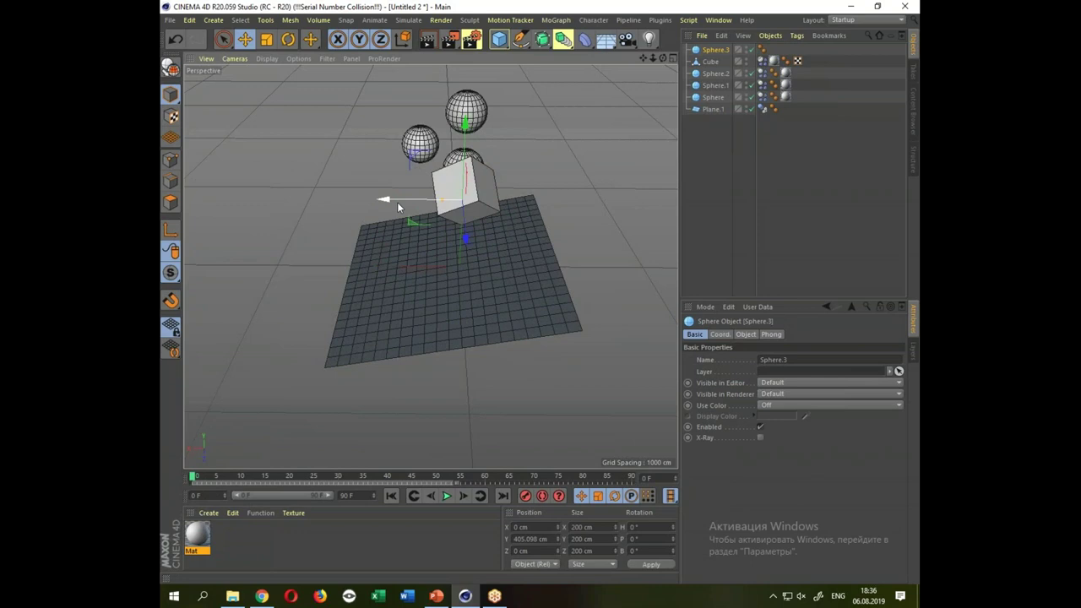
drag(396, 201, 457, 201)
drag(531, 140, 531, 101)
drag(507, 174, 581, 224)
drag(442, 265, 419, 249)
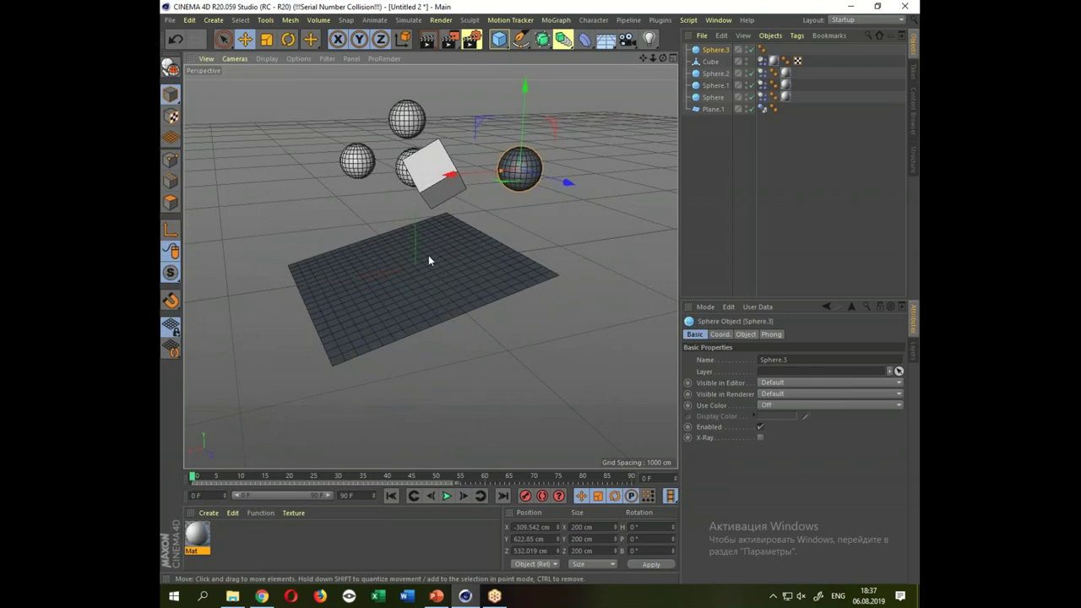
drag(470, 200, 456, 234)
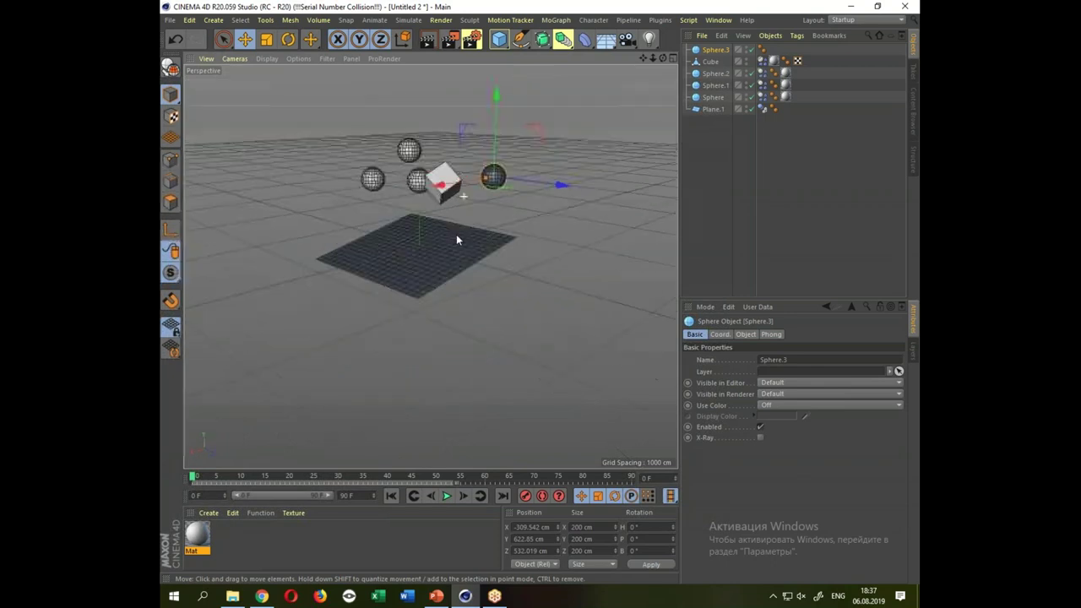
scroll(up, 3)
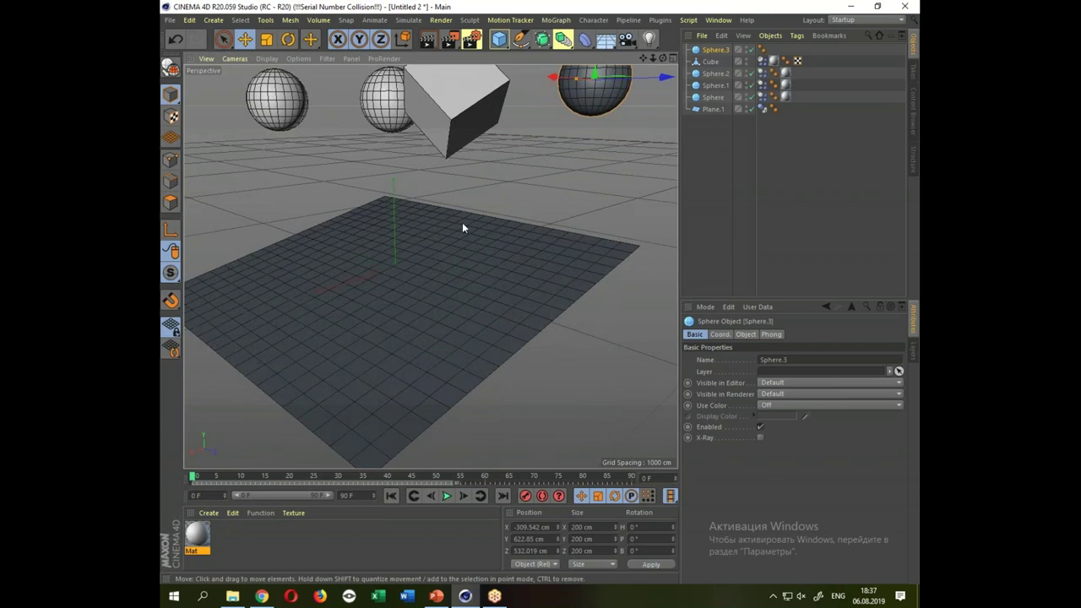
drag(462, 222, 465, 175)
scroll(down, 3)
Apply Mat to the new sphere, make it editable, and give it a Soft Body tag.
drag(197, 537, 558, 145)
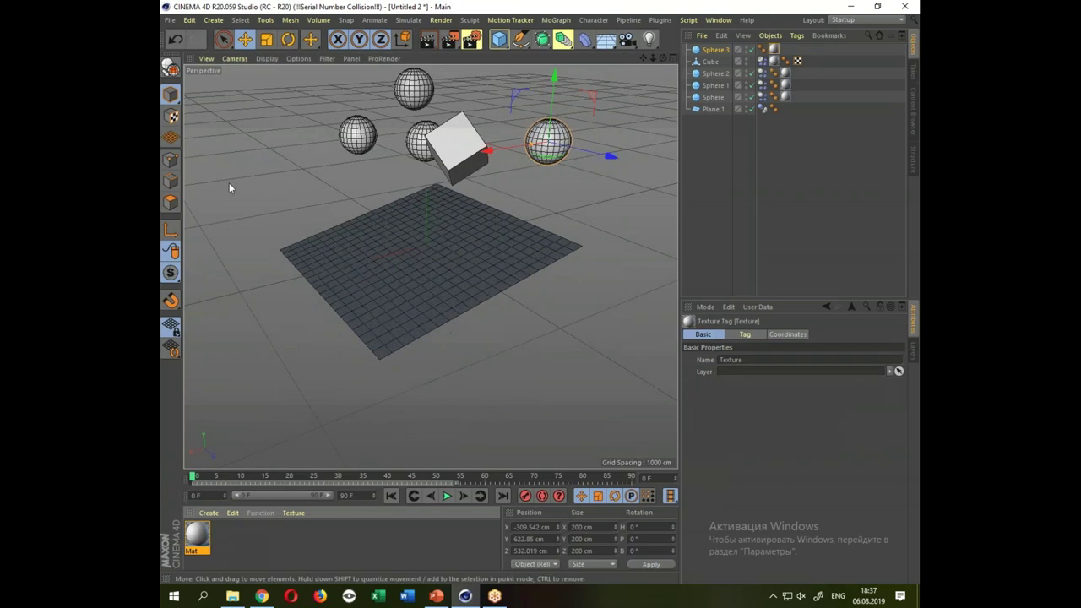
click(172, 70)
right_click(722, 50)
mouse_move(765, 115)
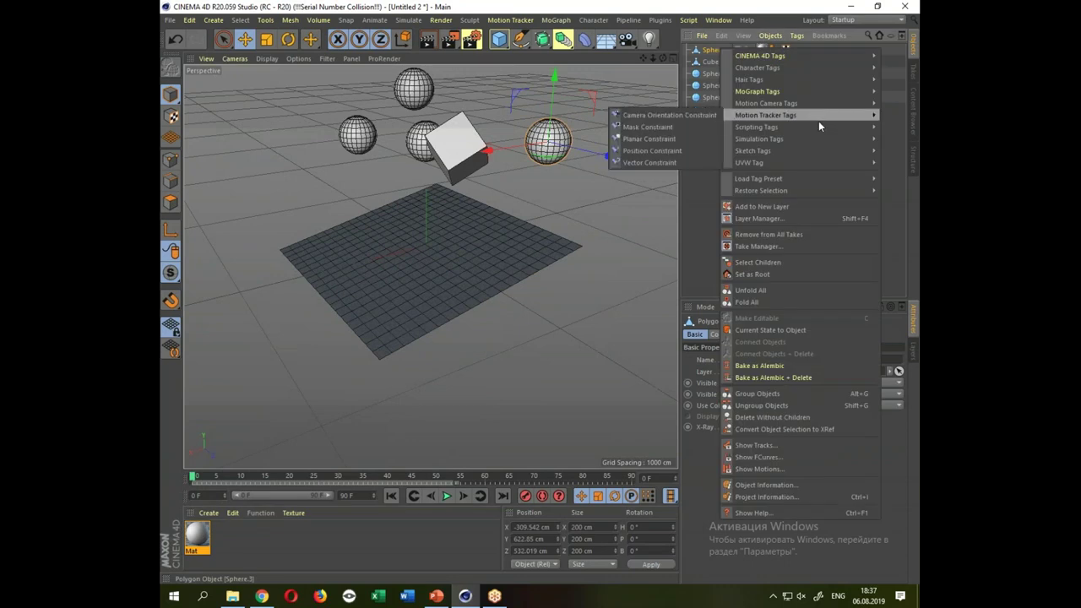
click(700, 145)
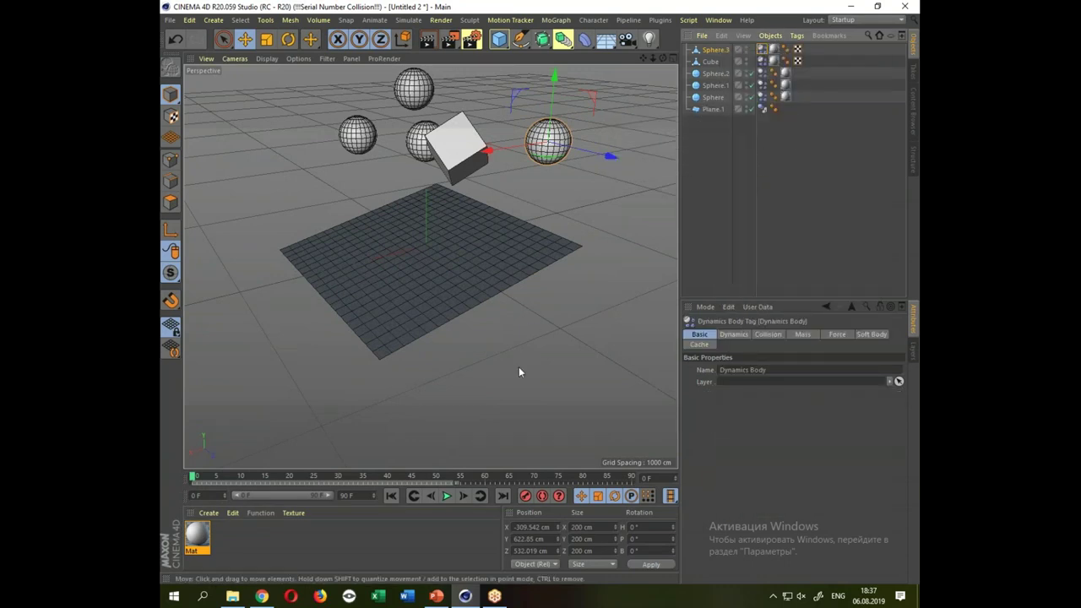
Play the simulation to test the new sphere's drop, then stop it.
click(446, 497)
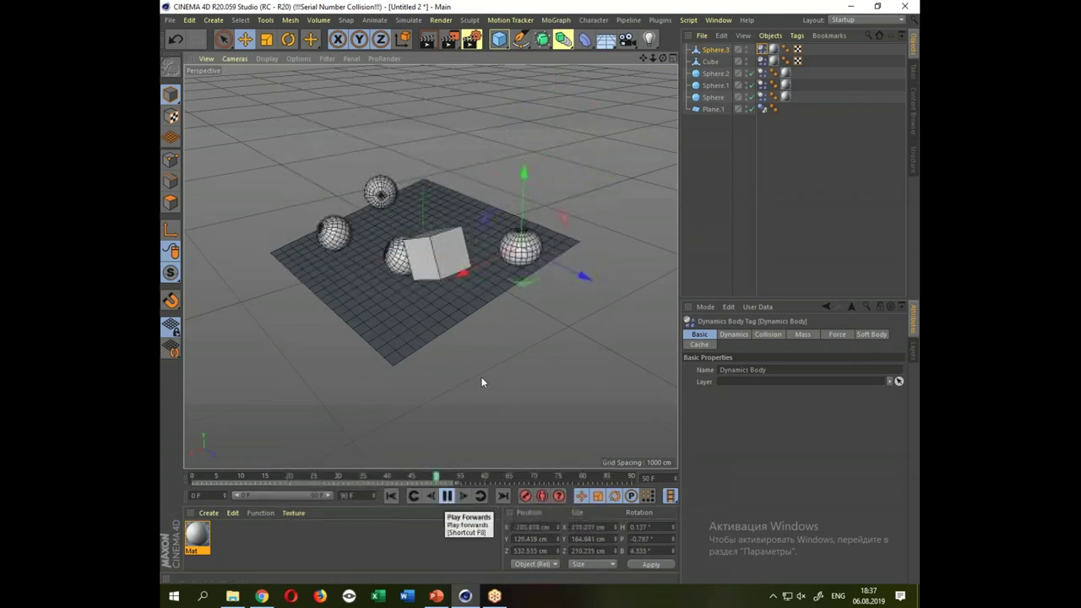
drag(482, 382, 483, 297)
scroll(up, 3)
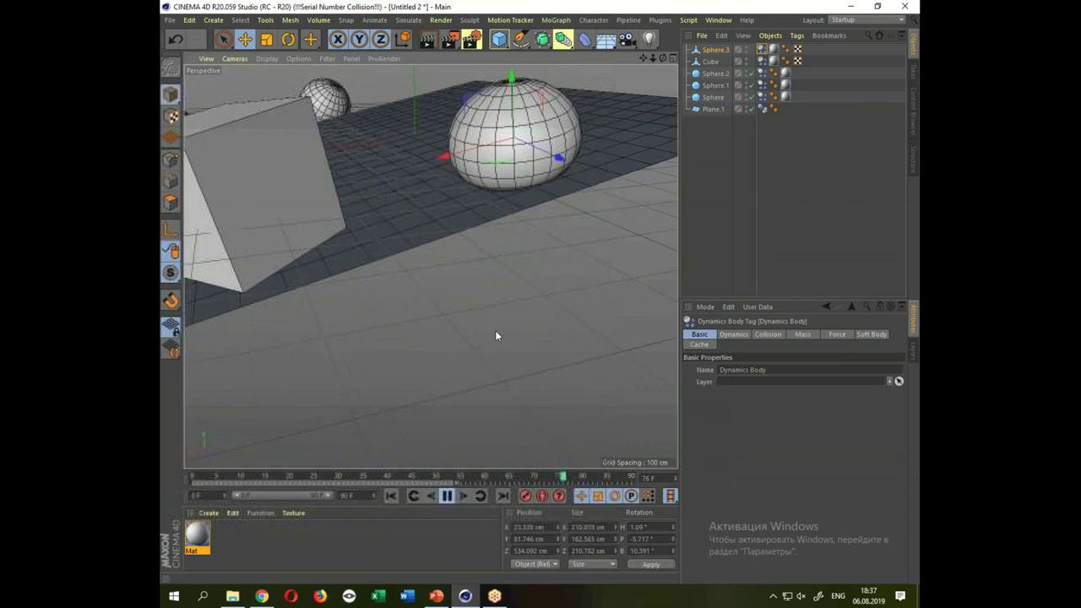
click(445, 496)
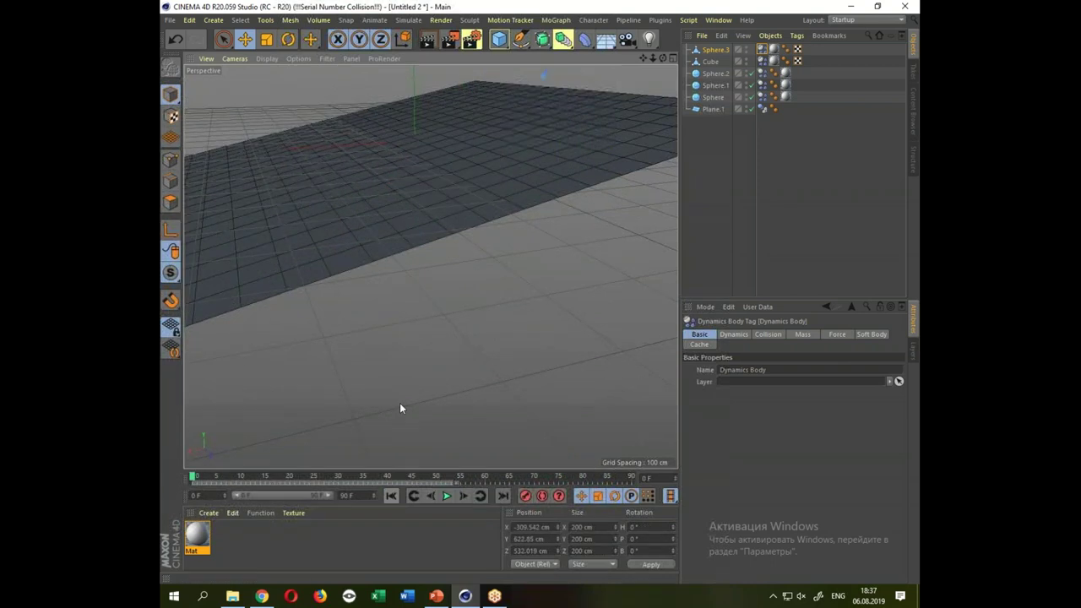
Select and delete the old soft-body cube.
drag(399, 408, 509, 139)
click(506, 106)
key(Delete)
Add a new Cube and raise it well above the plane.
click(499, 39)
drag(443, 150, 461, 107)
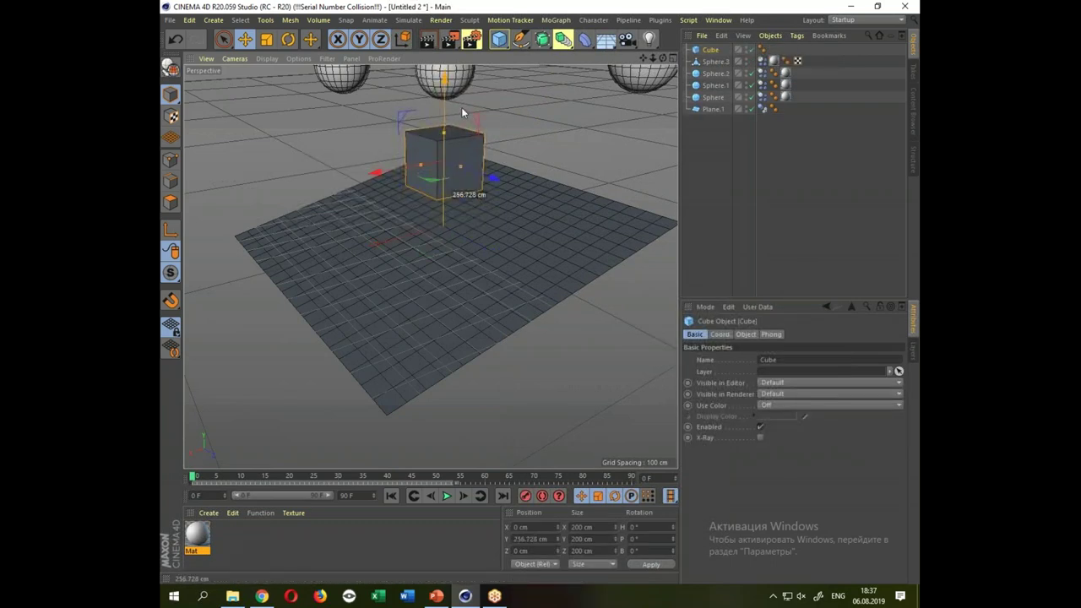
drag(565, 183, 632, 240)
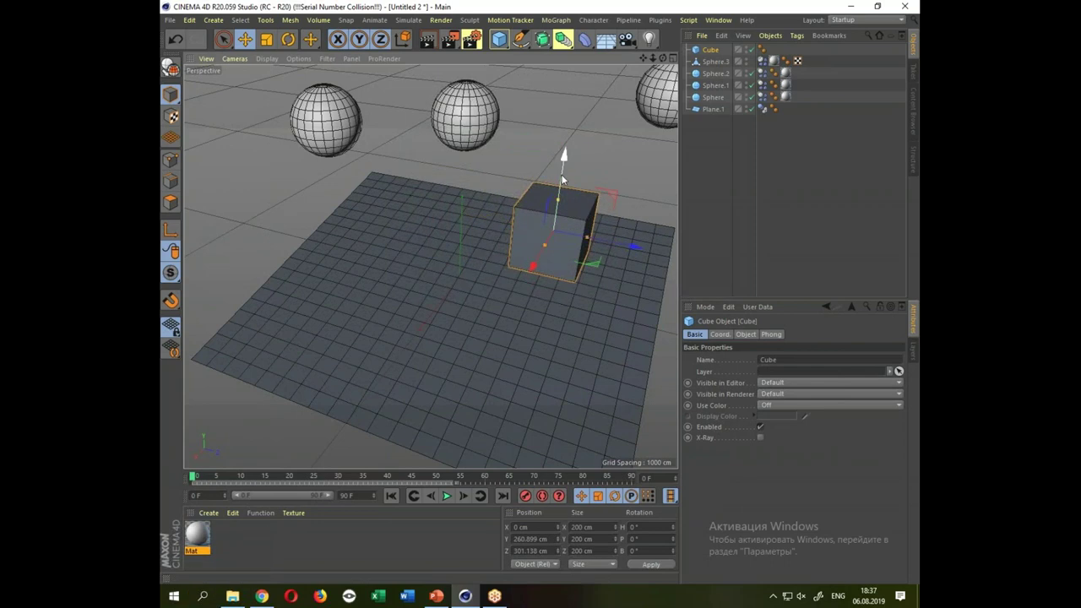
drag(563, 154, 563, 108)
drag(548, 243, 528, 247)
Give the Cube 5, 9 and 8 segments, make it editable, and apply Mat.
click(740, 332)
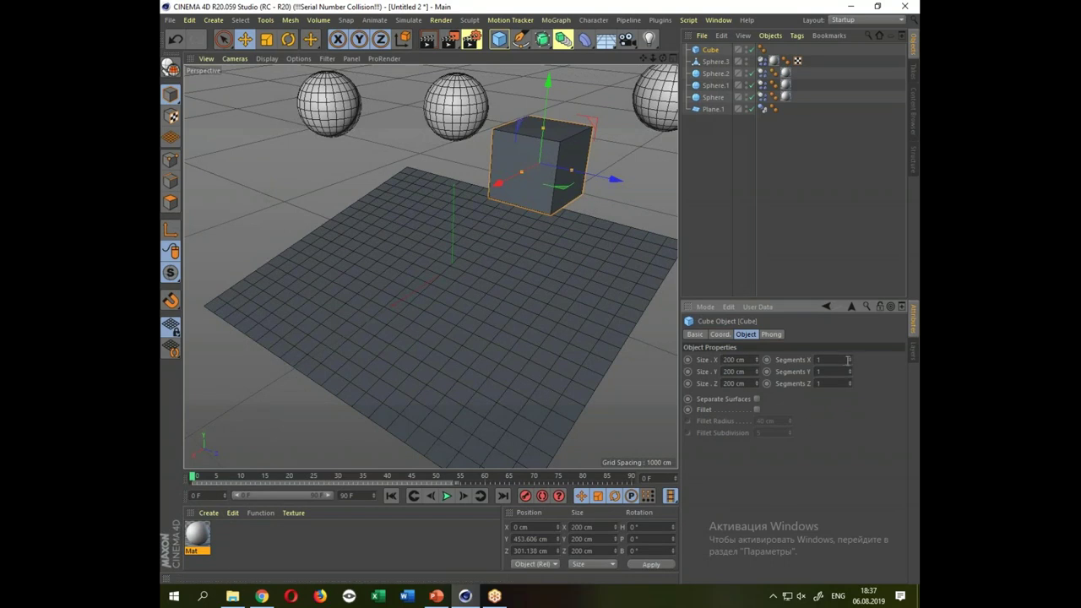
text(5)
key(Return)
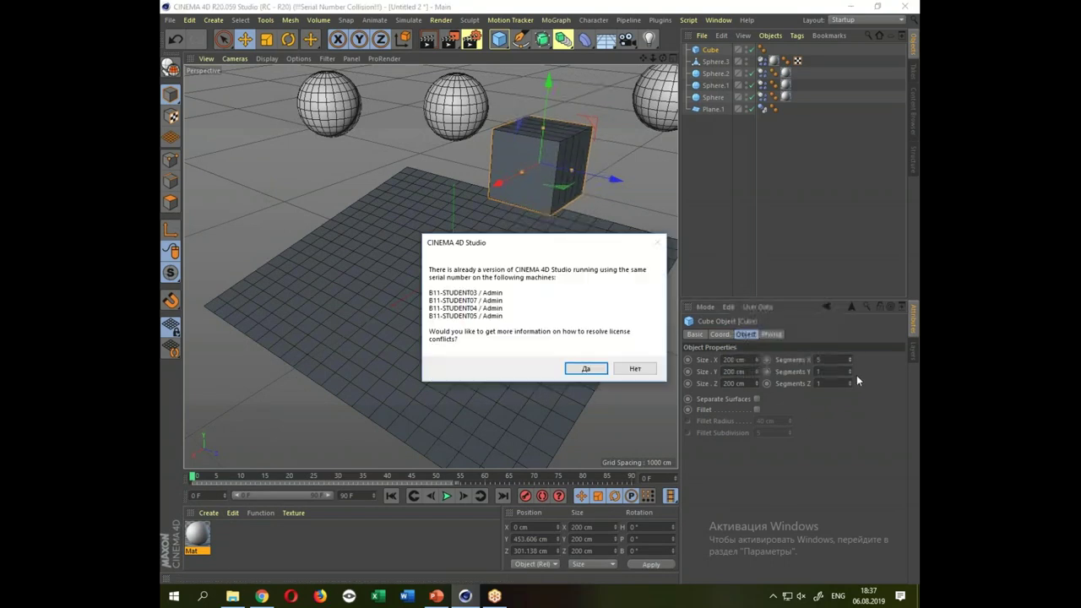
click(634, 366)
drag(848, 371, 849, 346)
drag(849, 384, 849, 358)
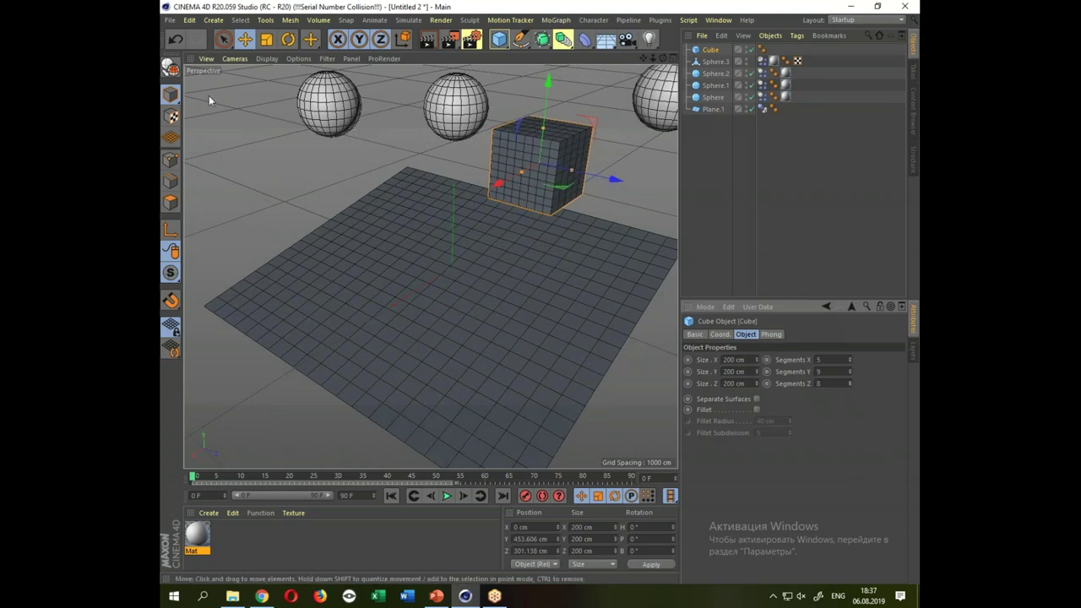
click(170, 66)
drag(196, 538, 540, 165)
Tag the Cube as a Soft Body, play the drop, then rewind to frame 0.
right_click(707, 51)
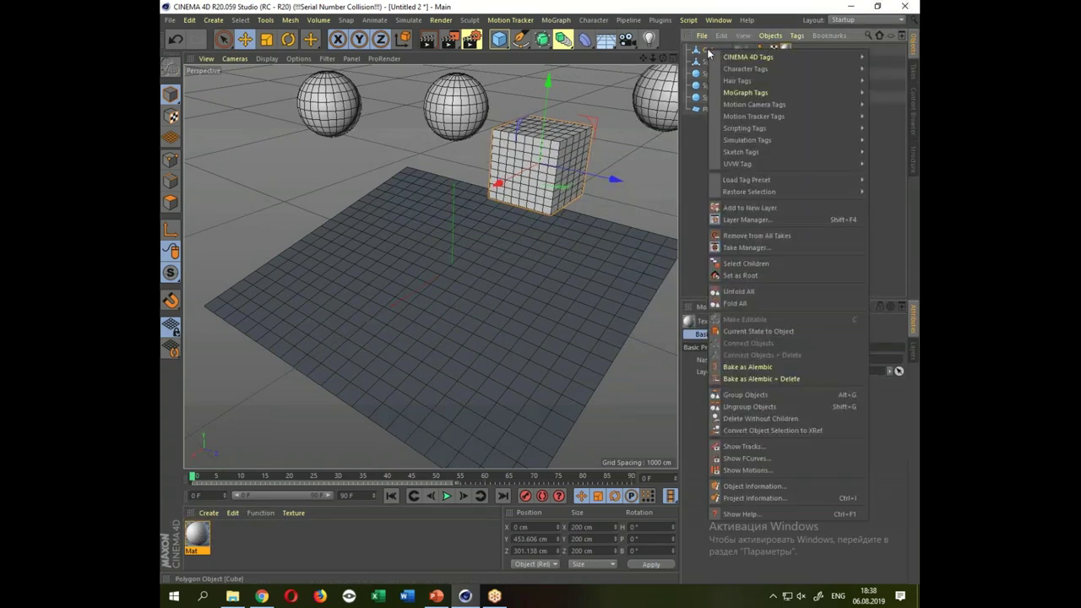
mouse_move(747, 140)
click(692, 154)
click(447, 496)
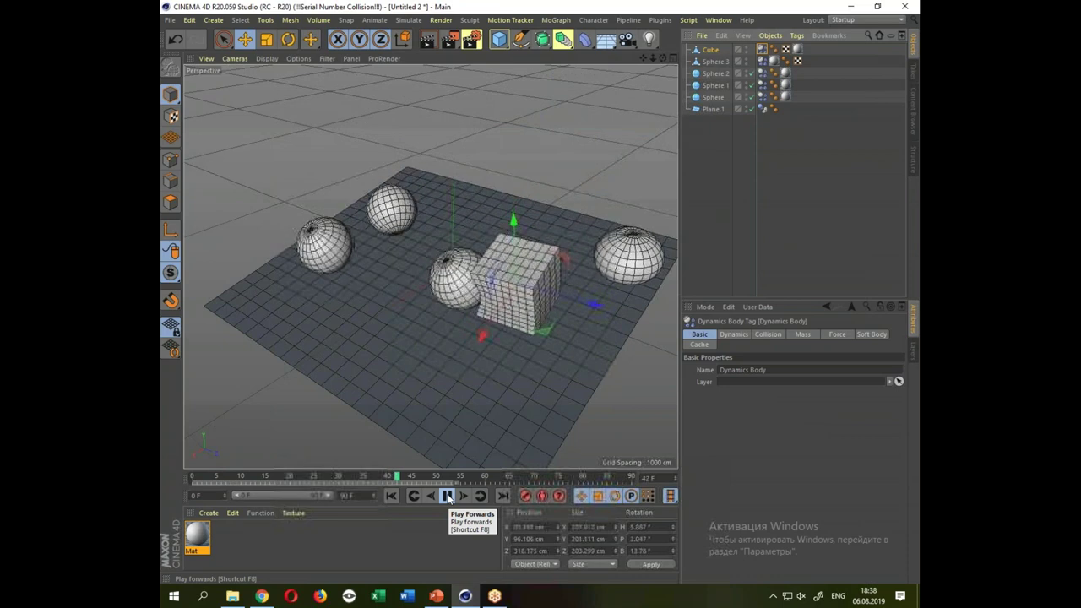
drag(501, 364, 570, 353)
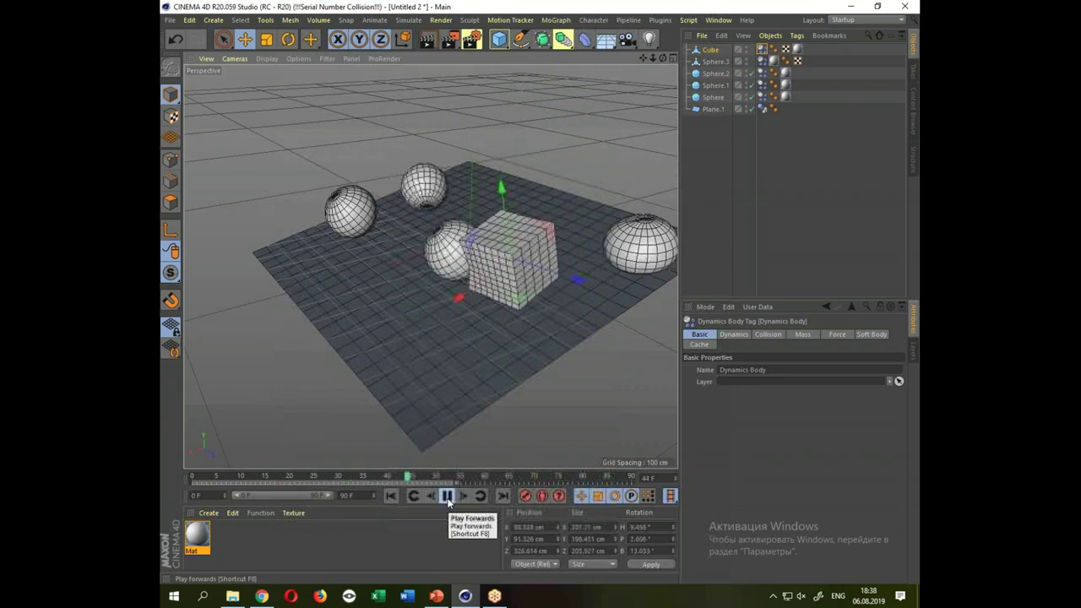
click(447, 498)
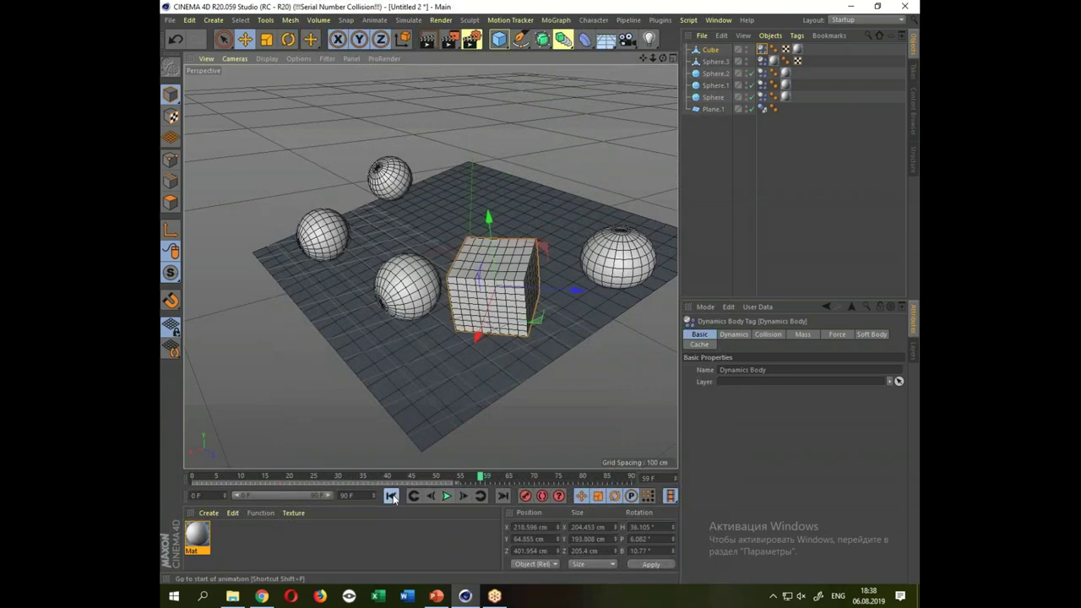
click(391, 496)
Rotate the Cube so it tilts onto a corner (about P -38.7°, B 22.8°).
key(r)
drag(563, 117, 525, 107)
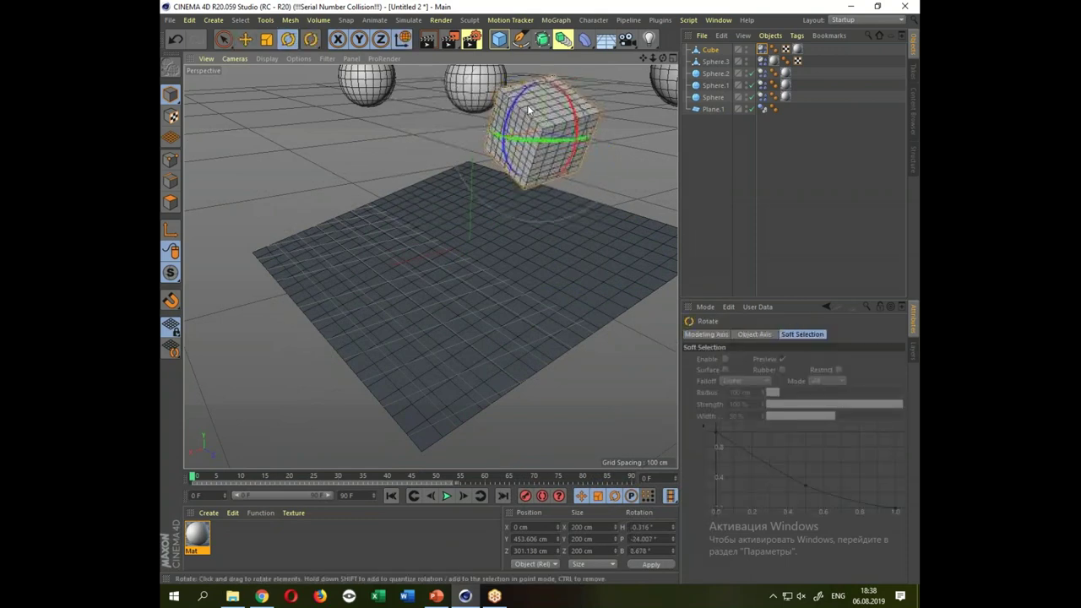
drag(525, 108, 511, 127)
Replay the drop with the tilted Cube, rewind to frame 0, and show its Dynamics Body tag.
click(457, 495)
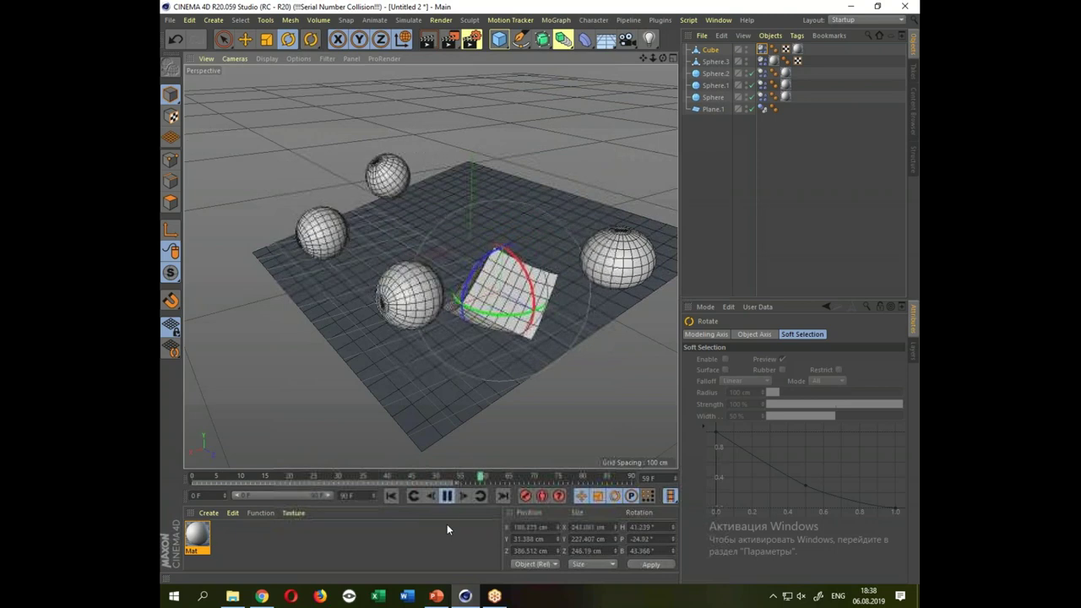
click(446, 496)
click(391, 495)
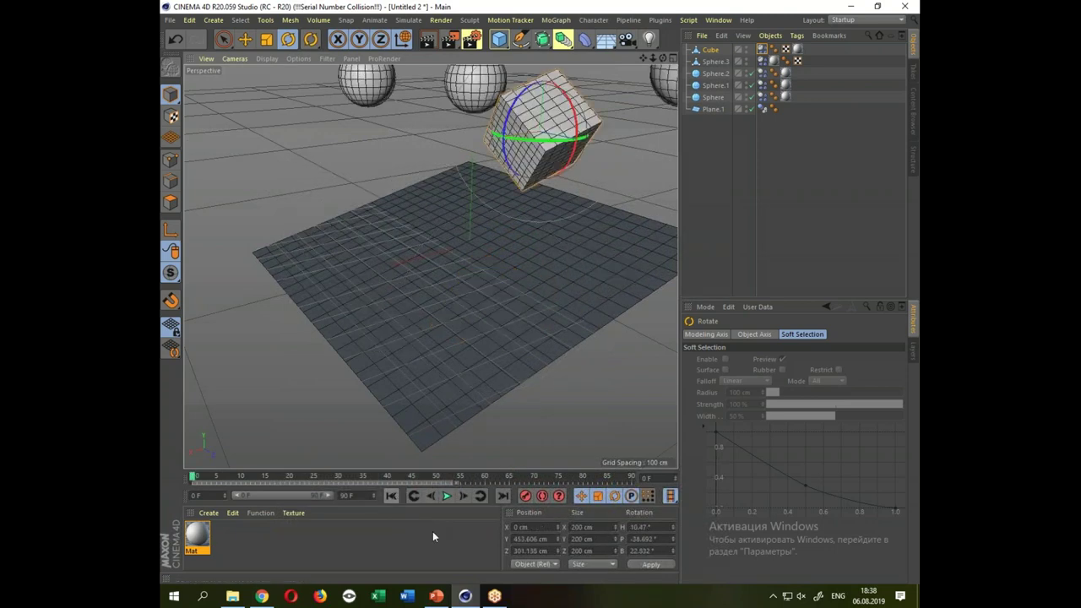
scroll(down, 3)
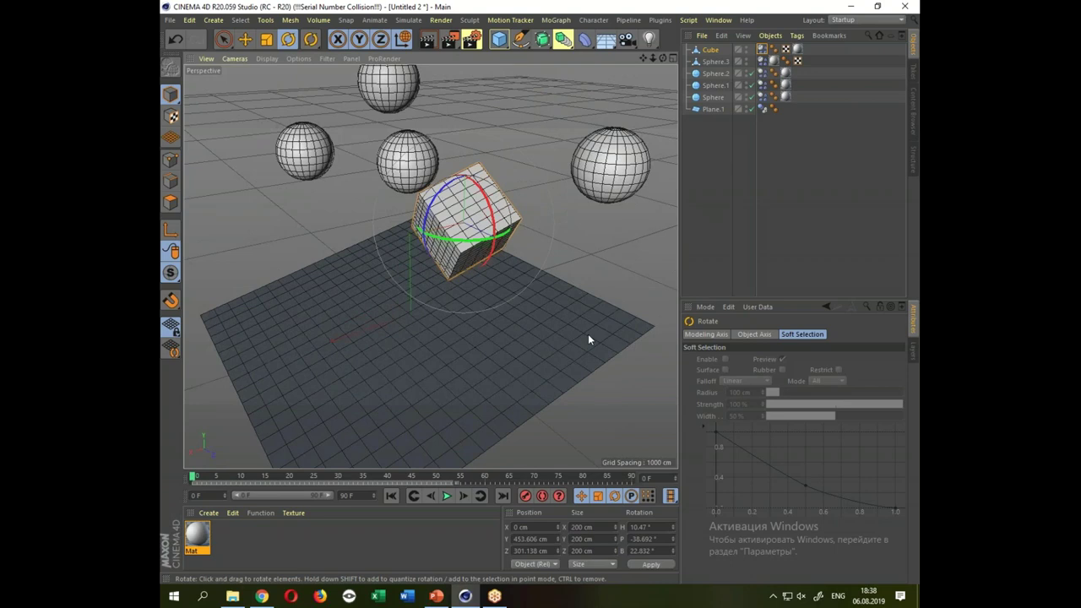
drag(559, 336, 561, 419)
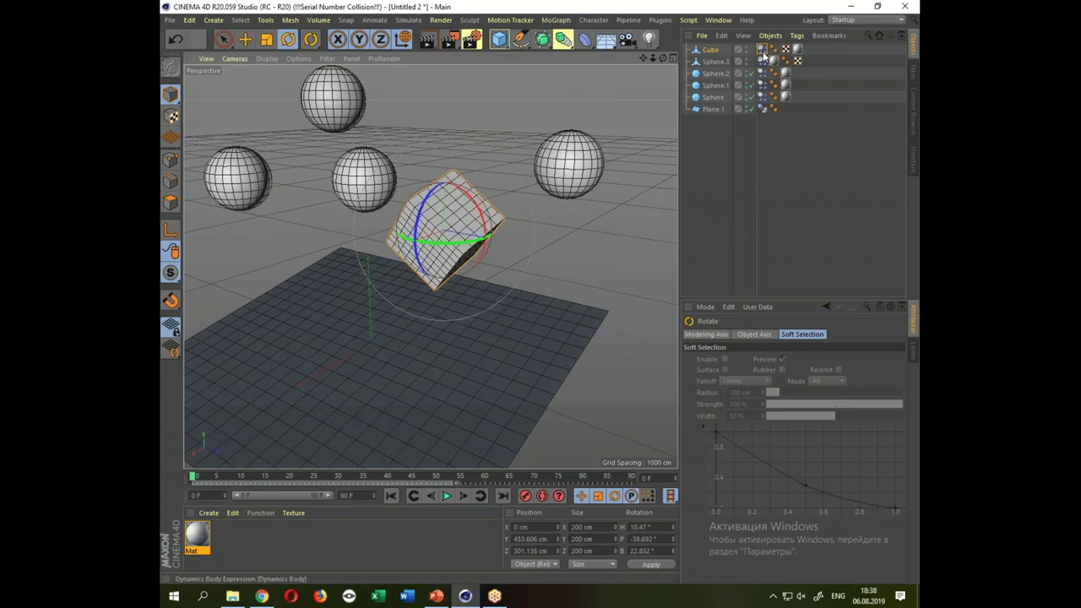
click(762, 49)
Check the Dynamics Body Collision and Soft Body tabs, then deselect and bring up the primitives palette.
click(770, 334)
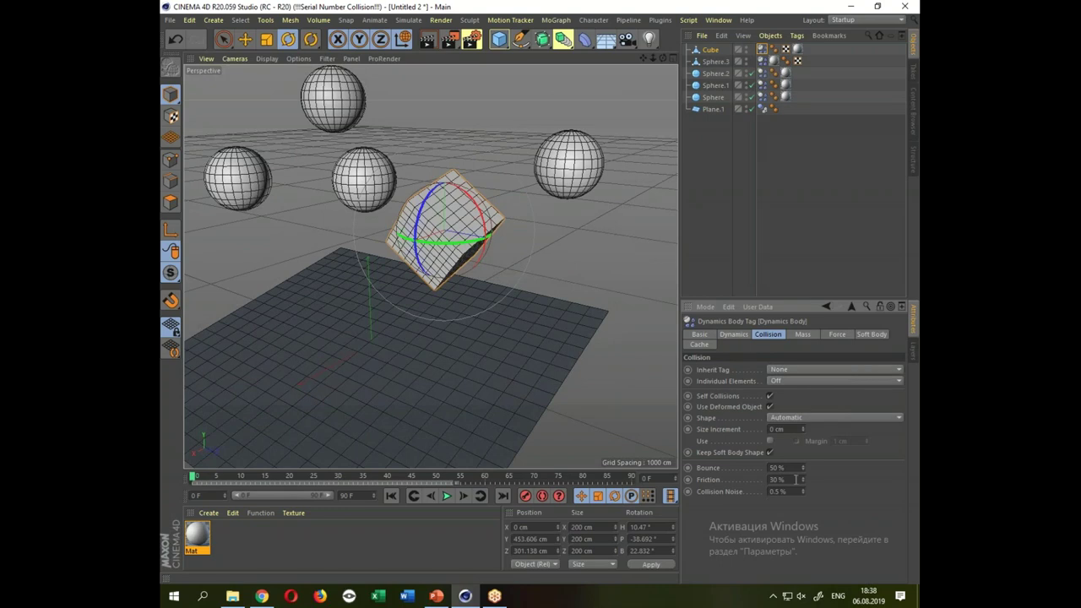
click(873, 335)
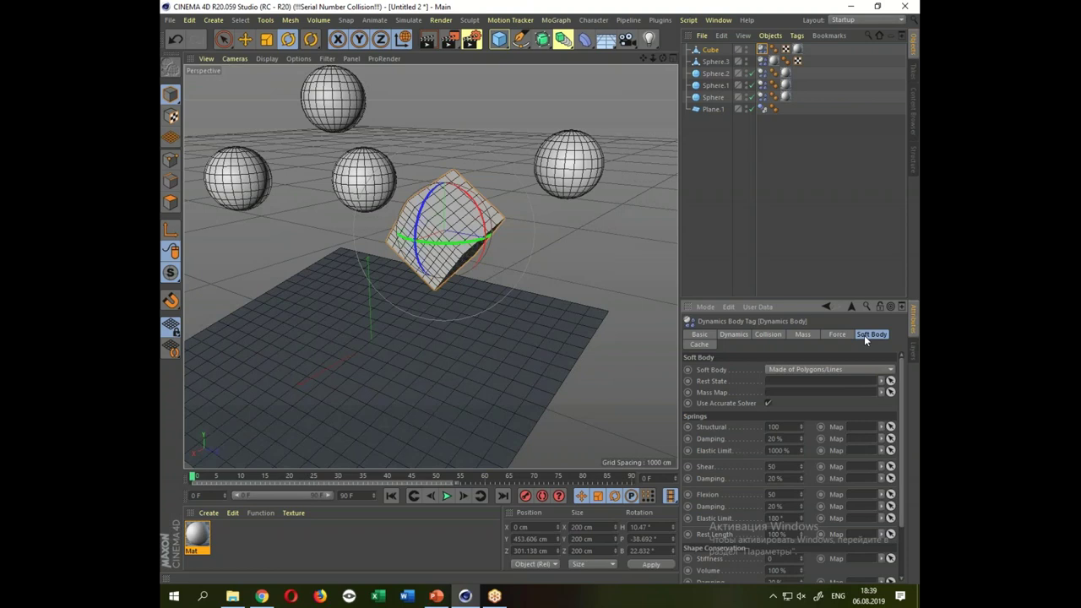
click(581, 280)
drag(580, 279, 593, 384)
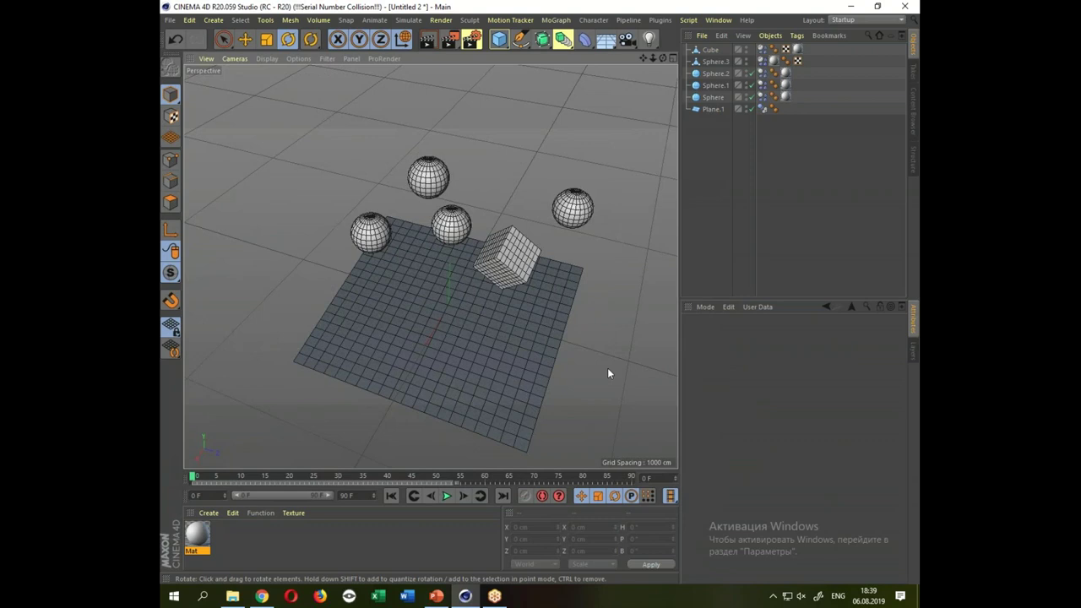
drag(578, 372, 557, 357)
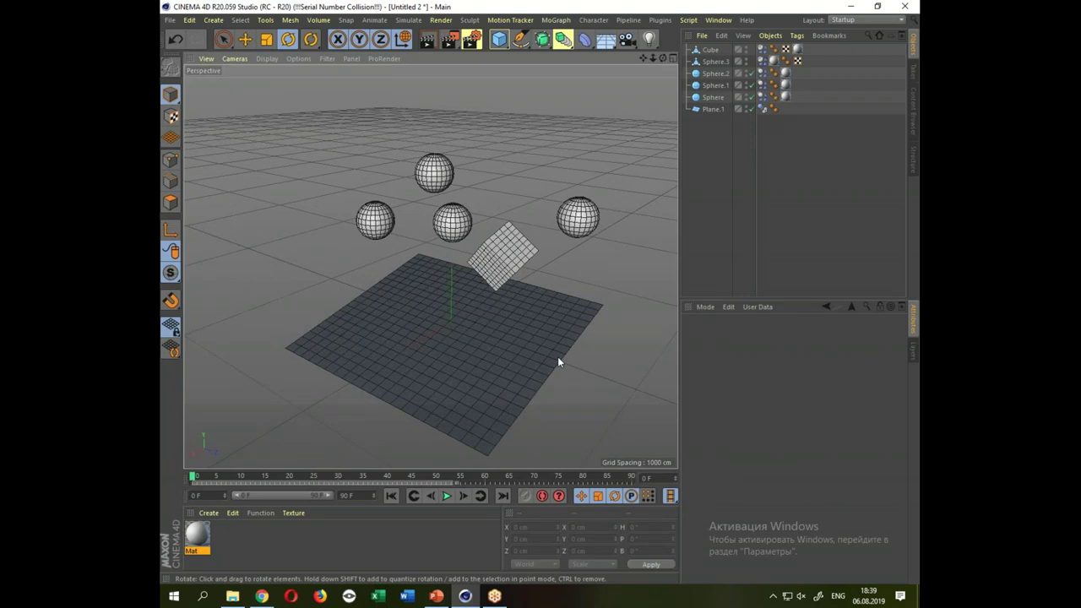
click(495, 42)
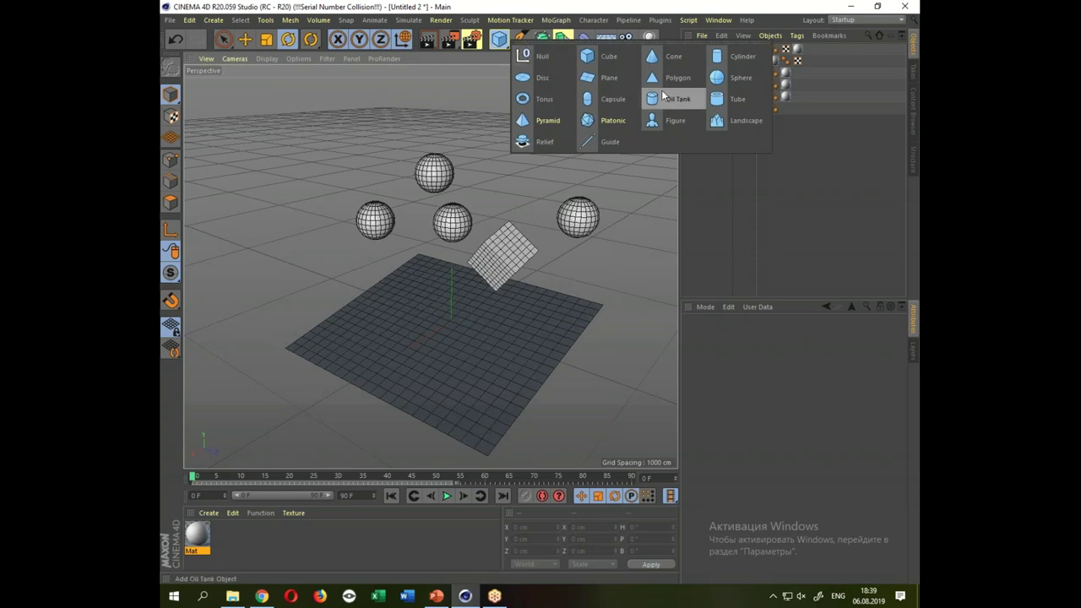
Add a new Plane and lift it above the spheres to about Y 945 cm.
click(595, 82)
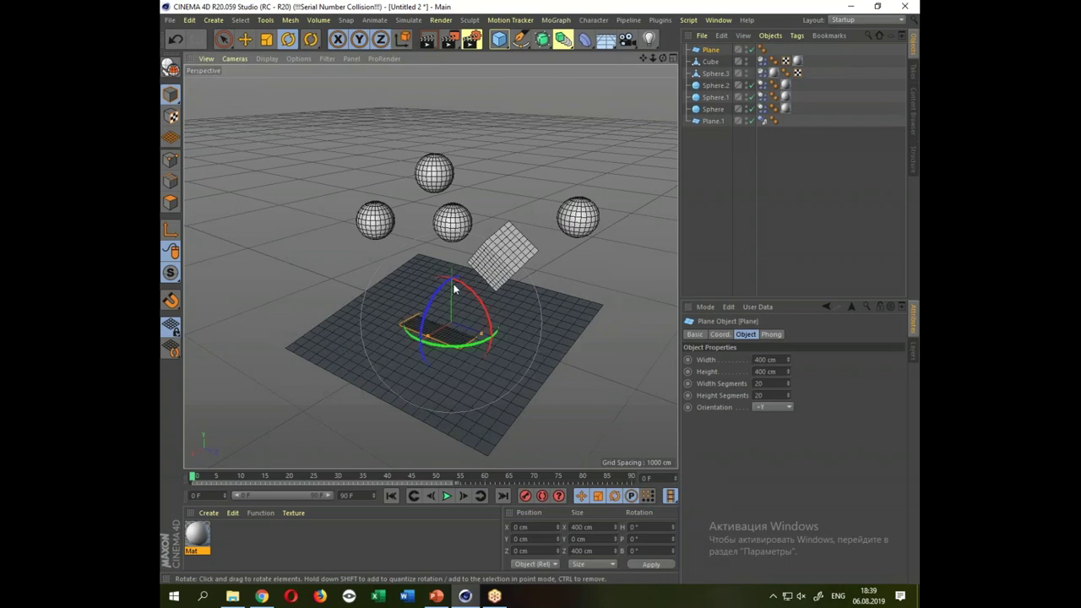
click(246, 39)
drag(452, 260, 450, 84)
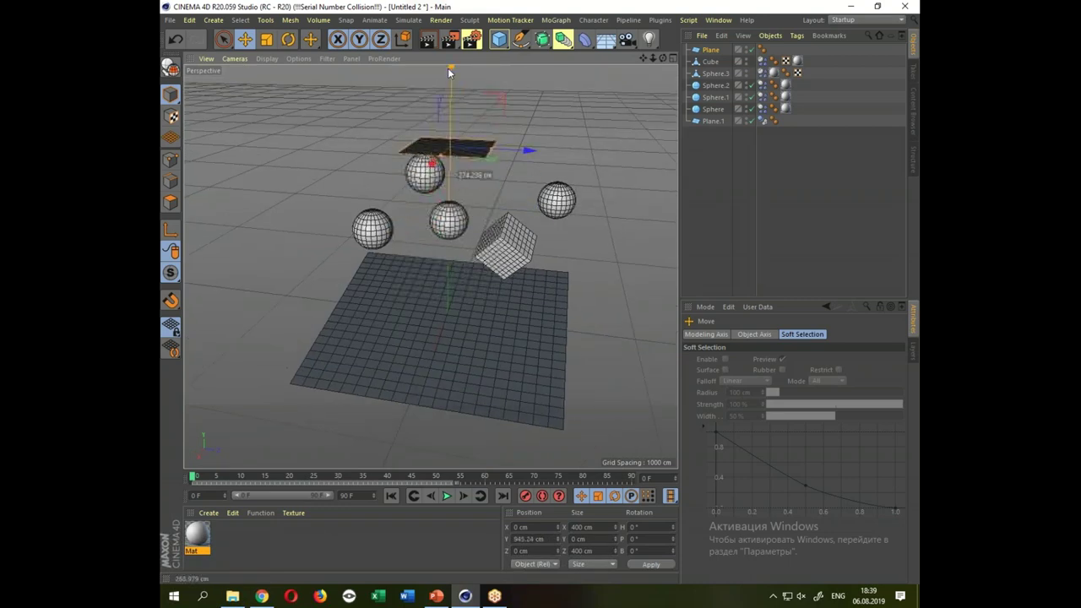
drag(360, 173, 388, 242)
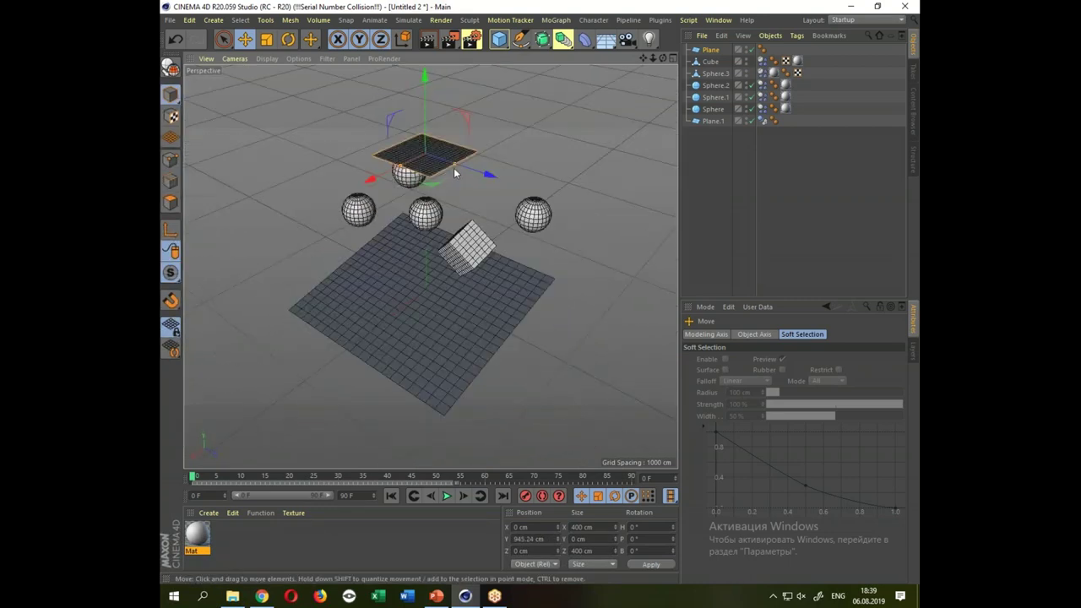
Stretch the upper Plane to about 613 × 864 cm and apply Mat to it.
drag(456, 164, 482, 188)
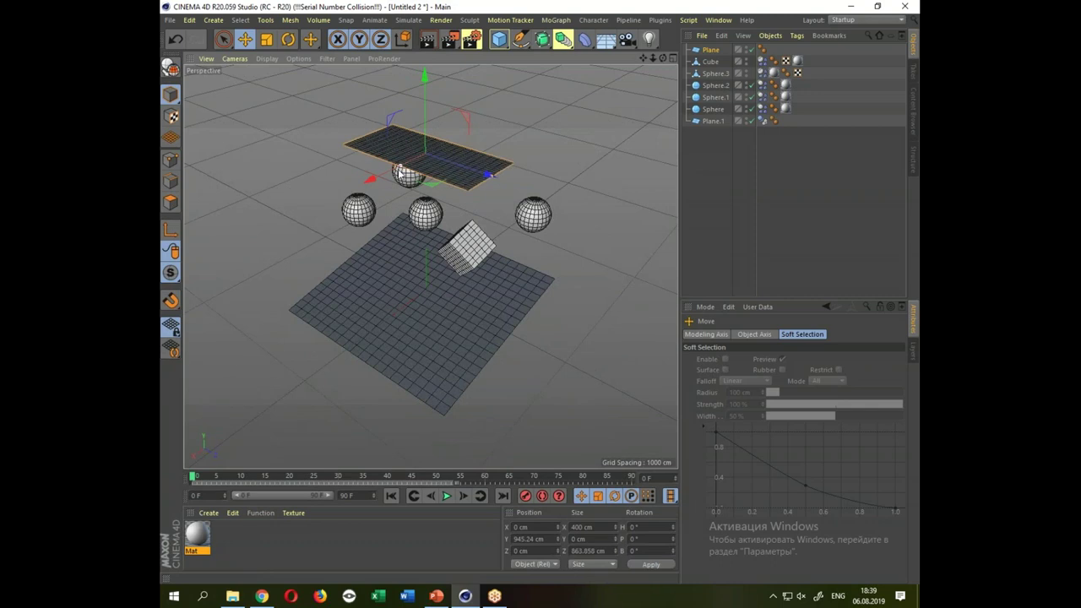
drag(404, 173, 391, 179)
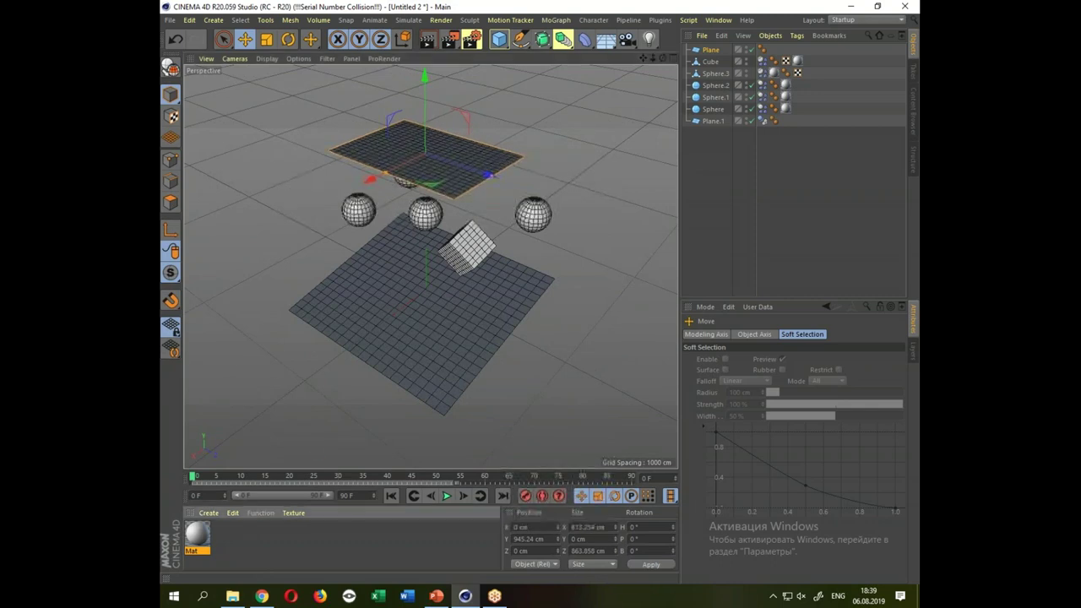
drag(478, 181, 484, 165)
drag(533, 268, 512, 253)
scroll(down, 3)
scroll(up, 3)
drag(556, 272, 575, 312)
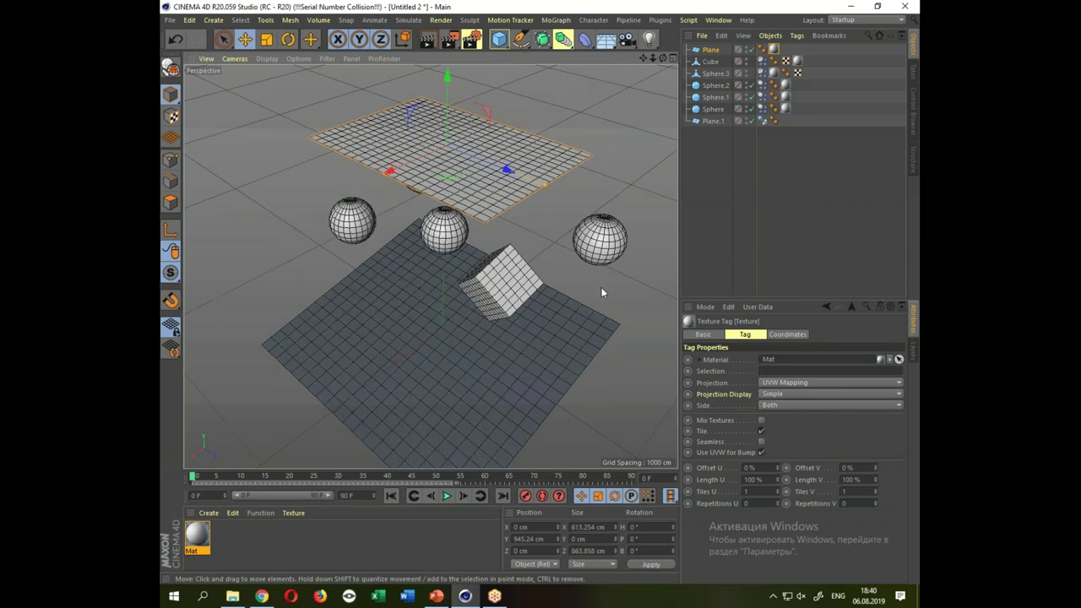
Convert the upper Plane to an editable polygon object with Make Editable (C).
drag(608, 294, 602, 283)
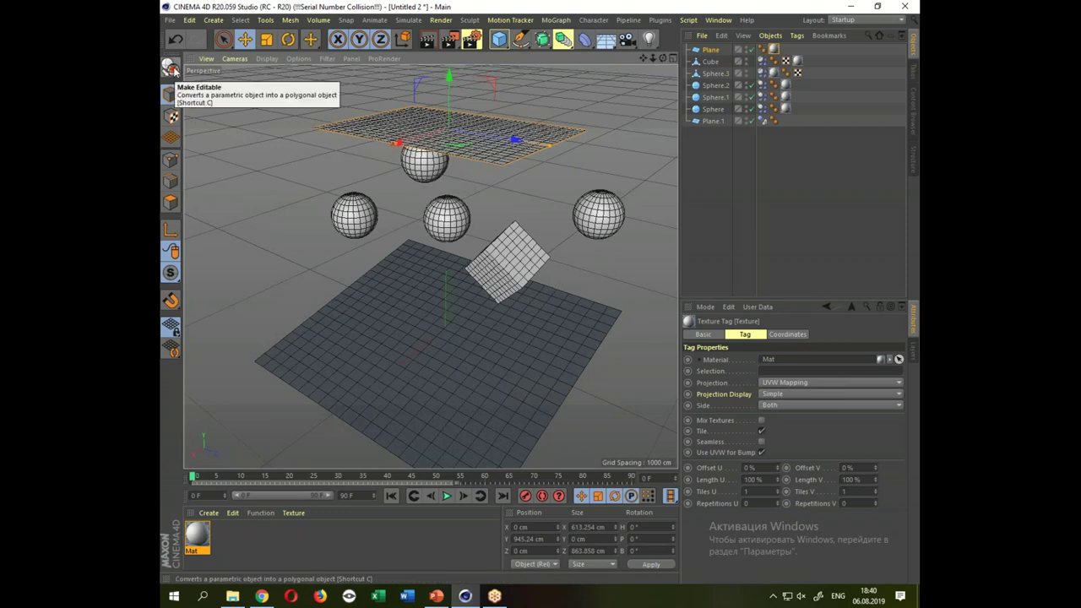
click(171, 68)
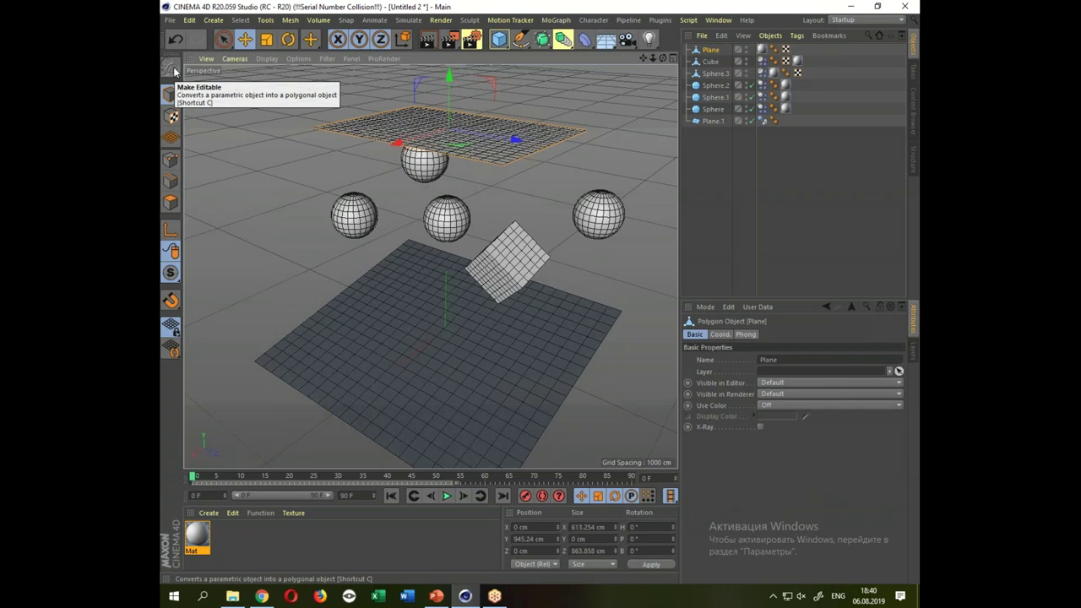
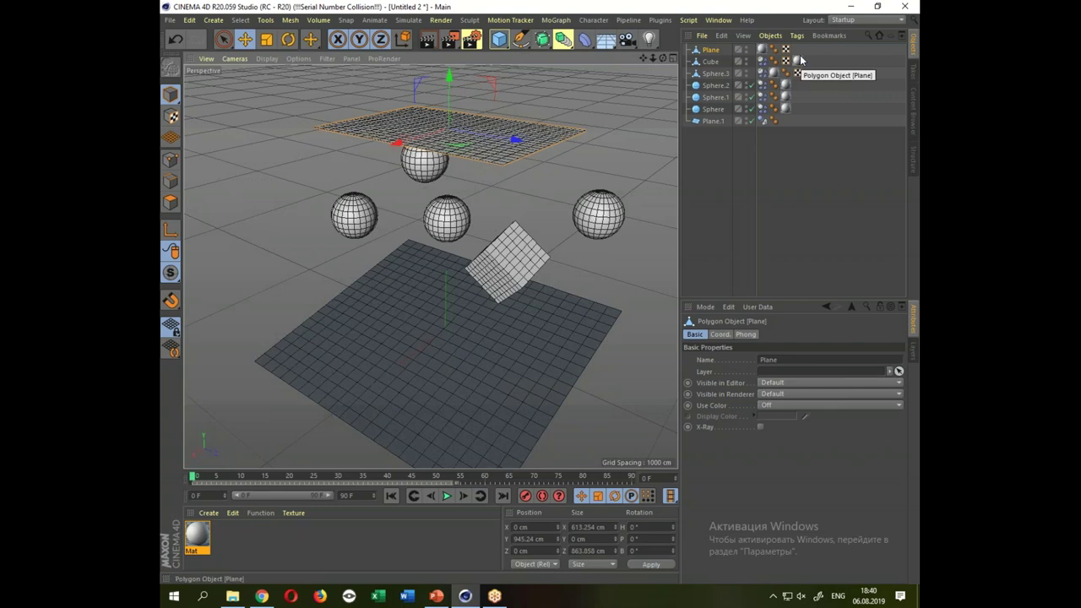
Give the Plane a Cloth tag and play the simulation so it drops onto the spheres and cube.
drag(798, 58, 797, 74)
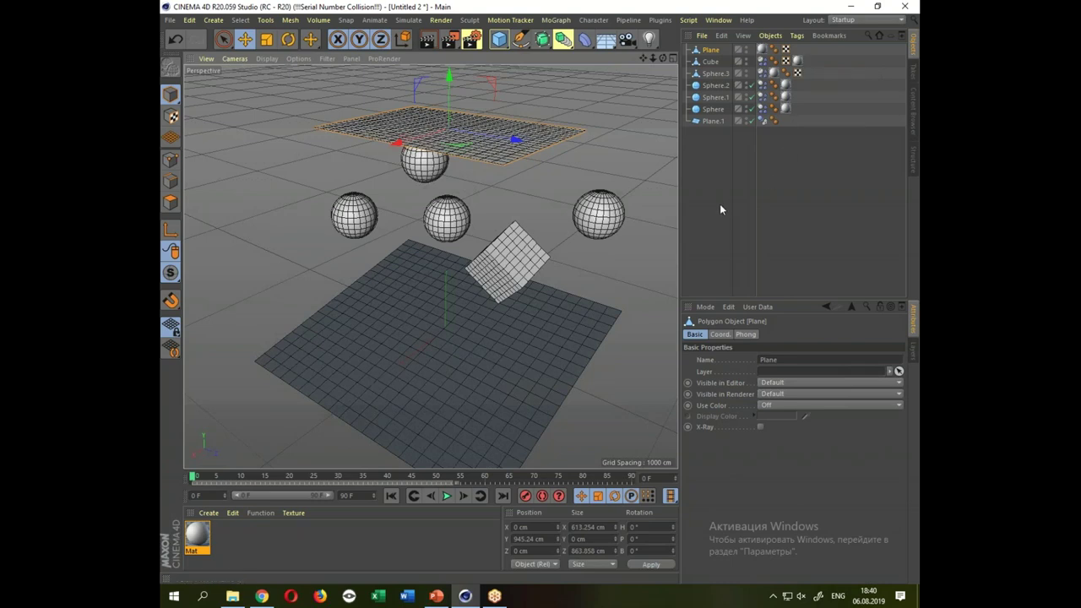
drag(644, 123, 626, 128)
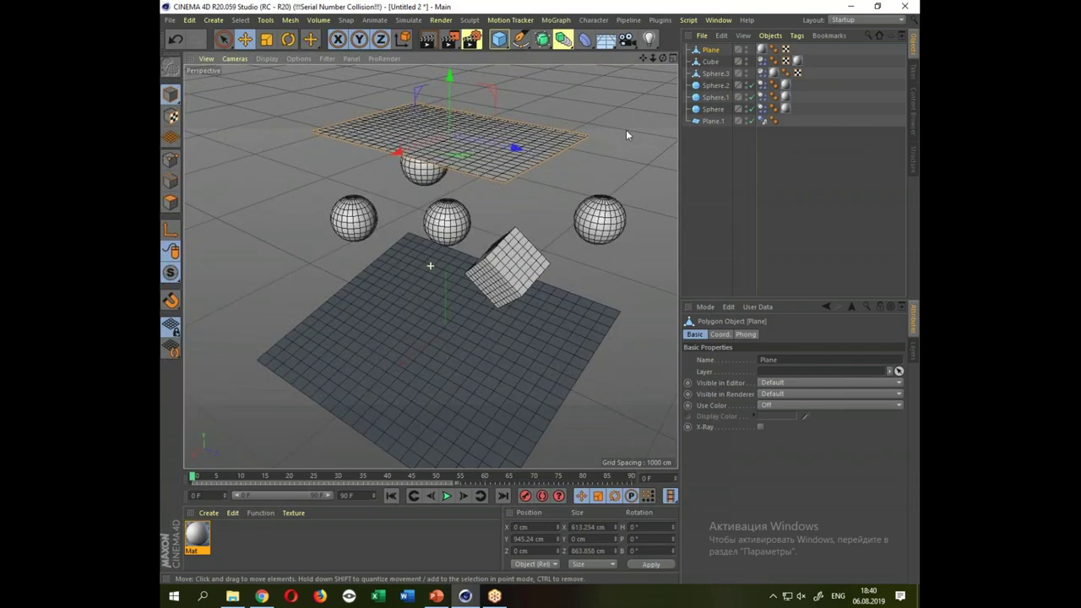
right_click(712, 53)
mouse_move(750, 140)
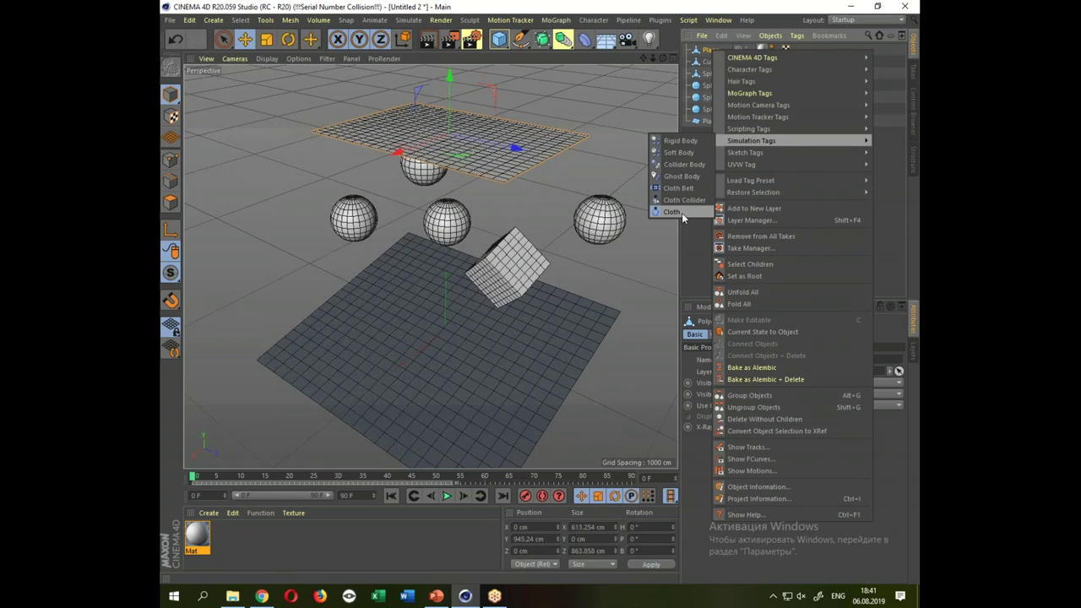
click(675, 212)
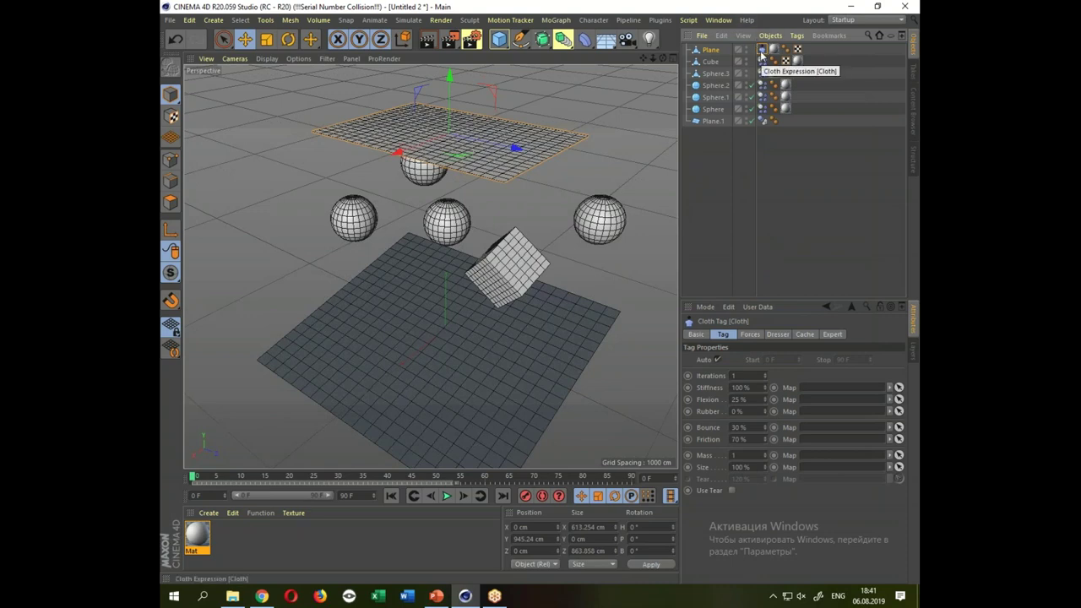
click(446, 497)
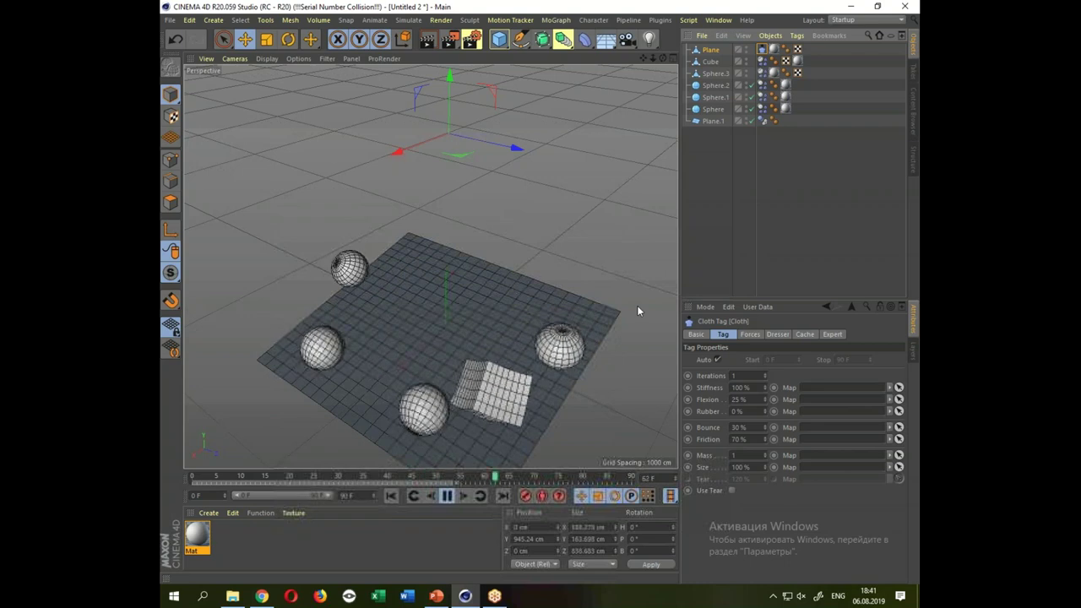
key(space)
click(391, 496)
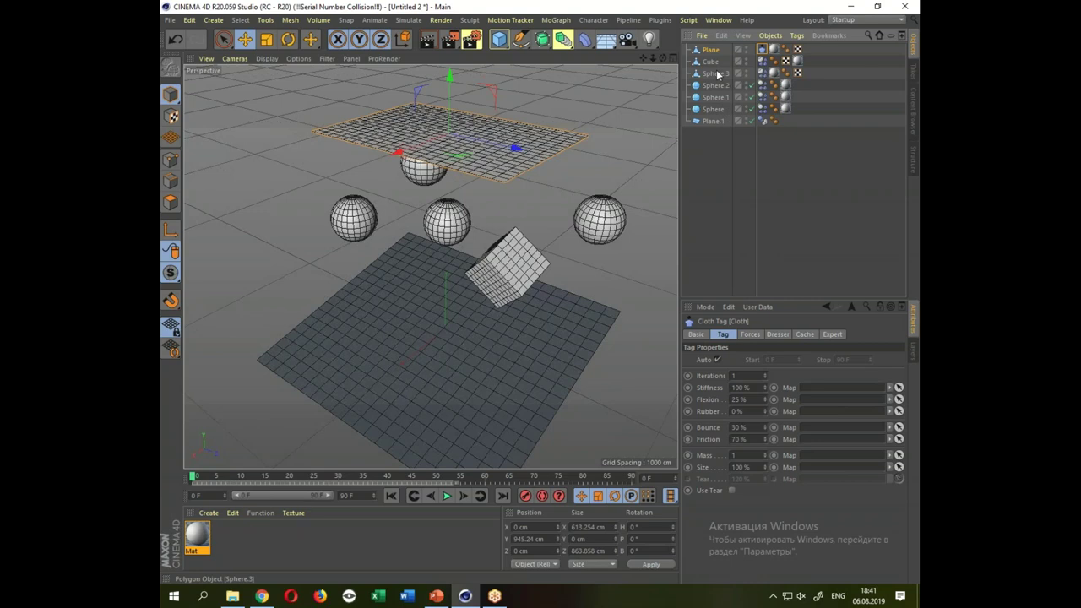
click(709, 63)
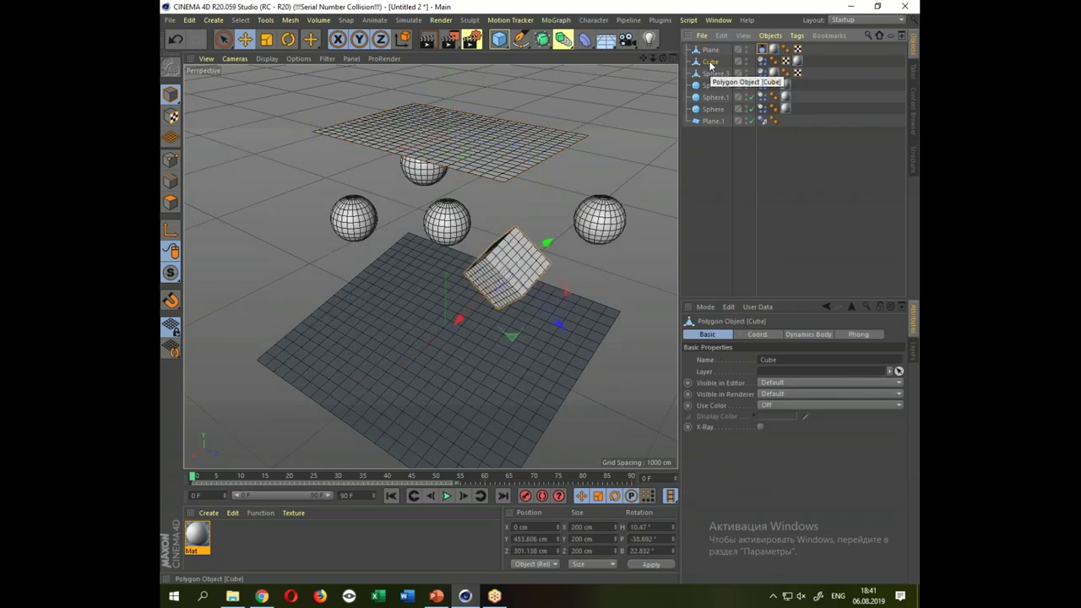
Add a Cloth Collider tag to the Cube, answering Нет to the license warning.
right_click(710, 66)
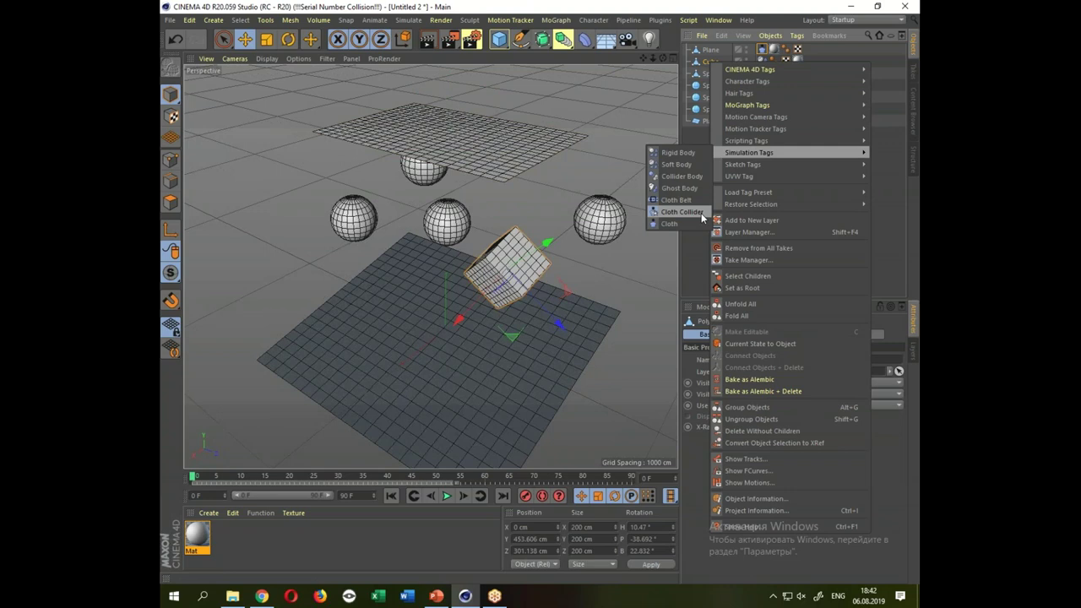
click(701, 217)
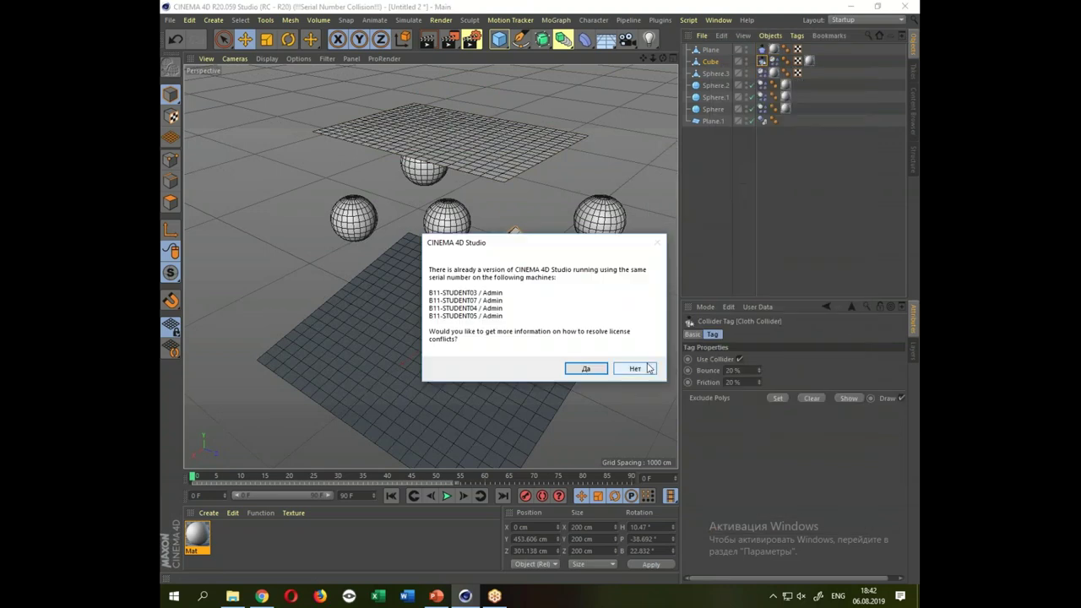
click(635, 369)
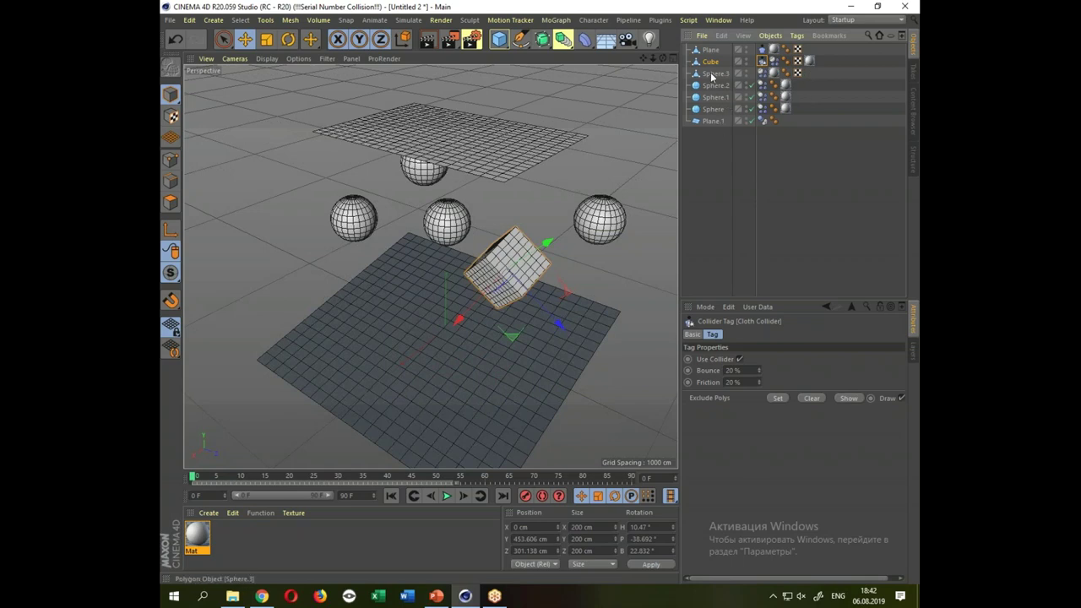
right_click(712, 77)
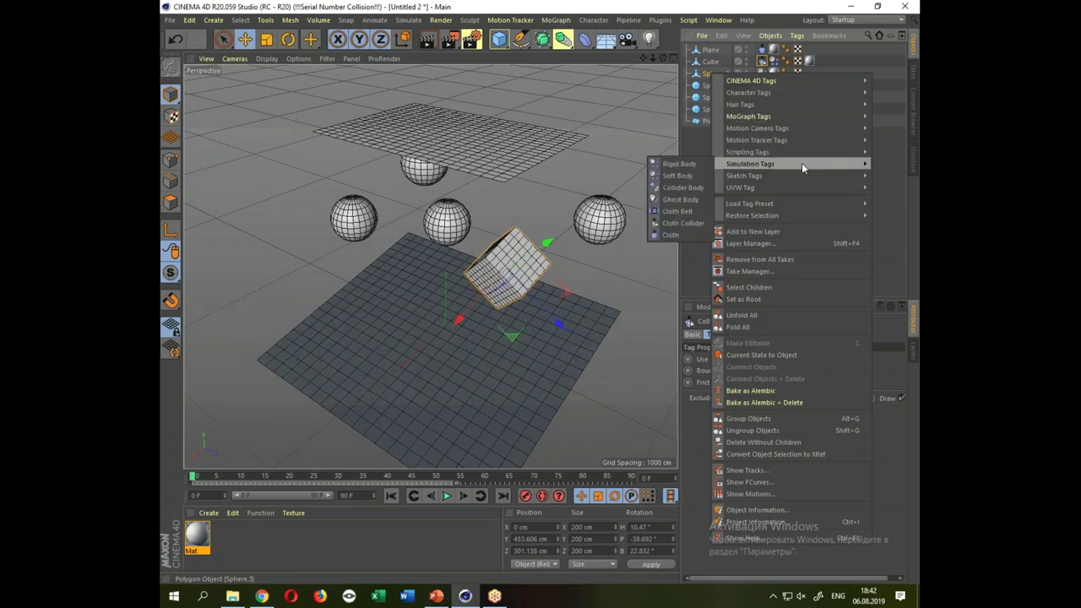
mouse_move(751, 80)
click(845, 55)
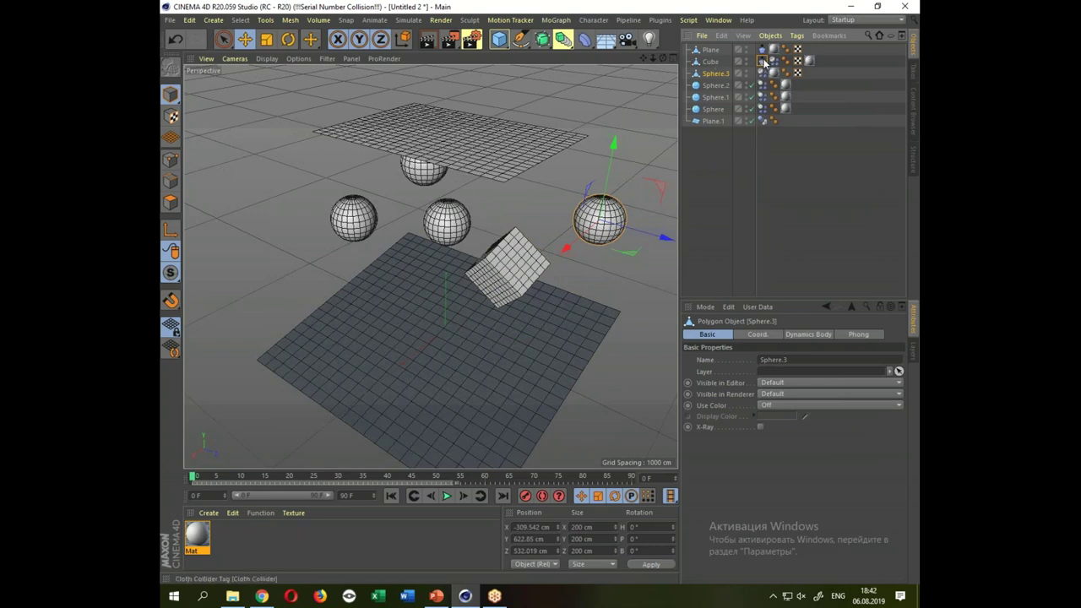
Copy the Cube's Cloth Collider tag onto Sphere.3, the other sphere and Plane.1.
drag(765, 63, 757, 65)
drag(740, 76, 715, 123)
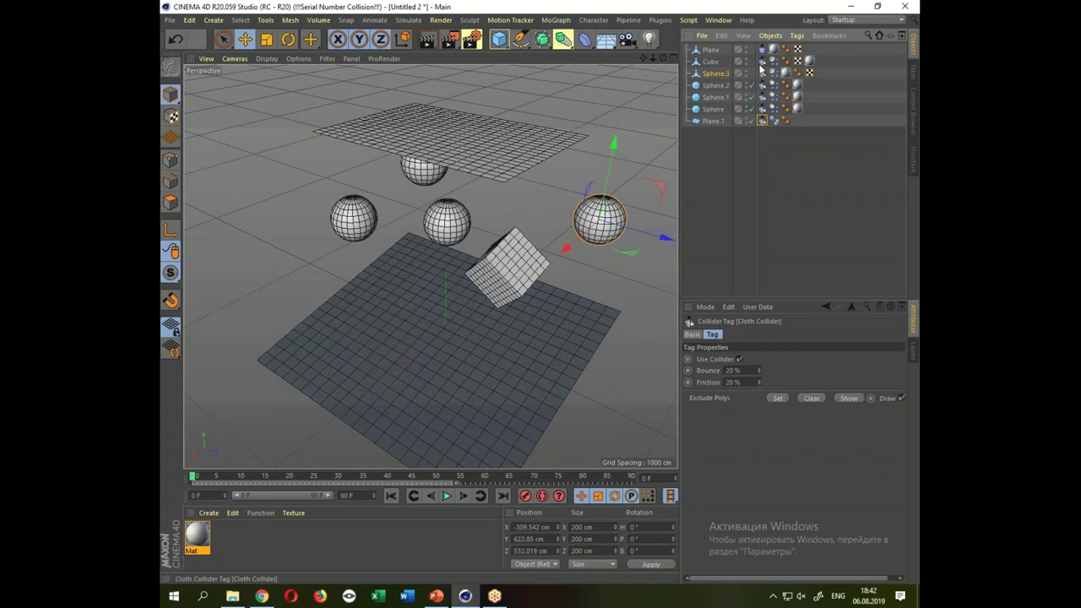
click(763, 63)
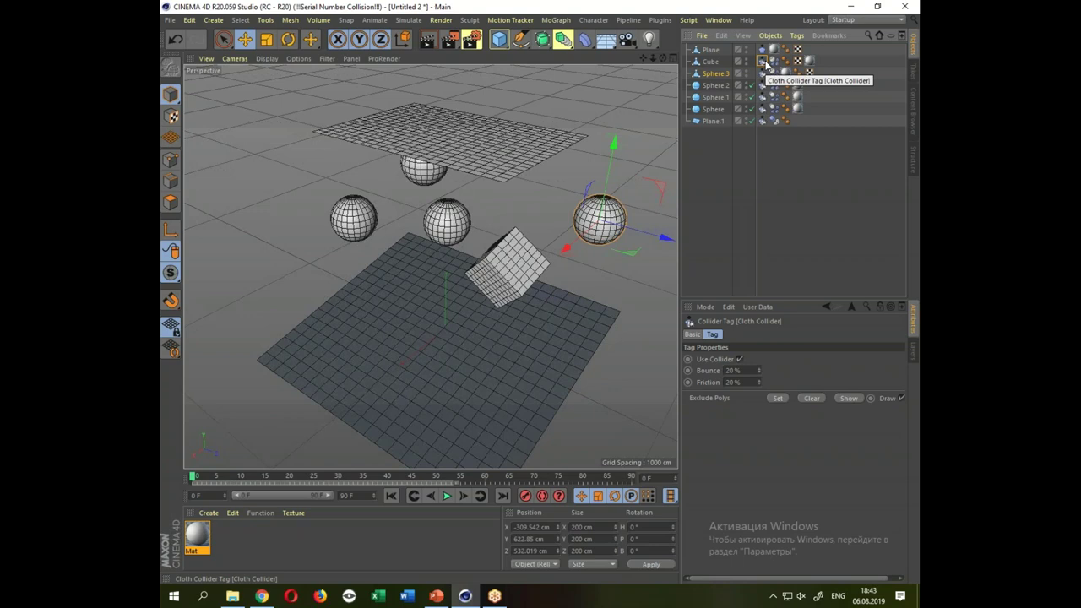
drag(762, 67, 724, 79)
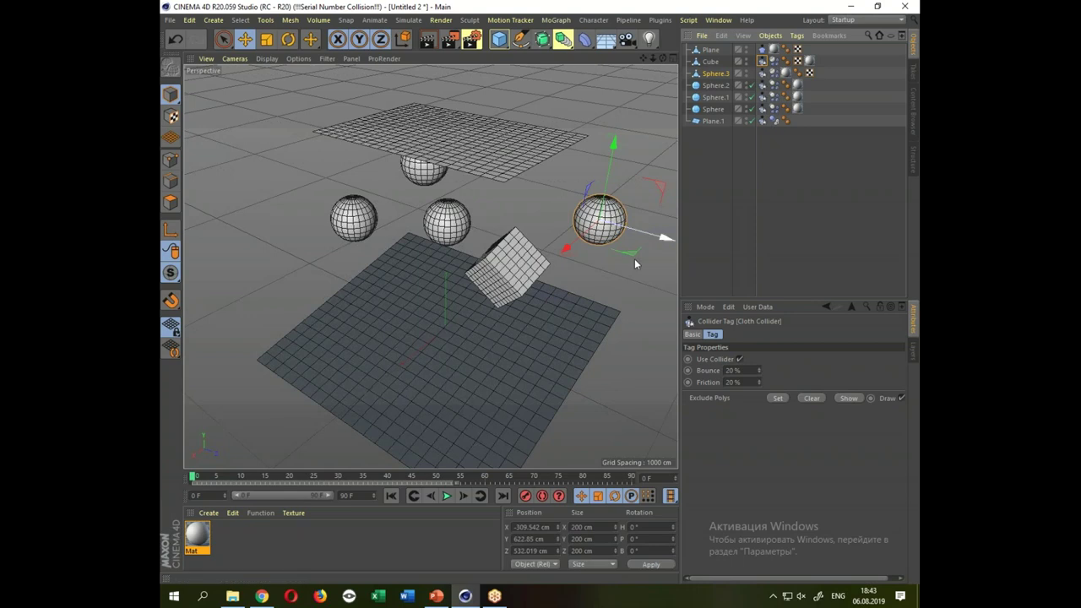
drag(614, 279, 617, 298)
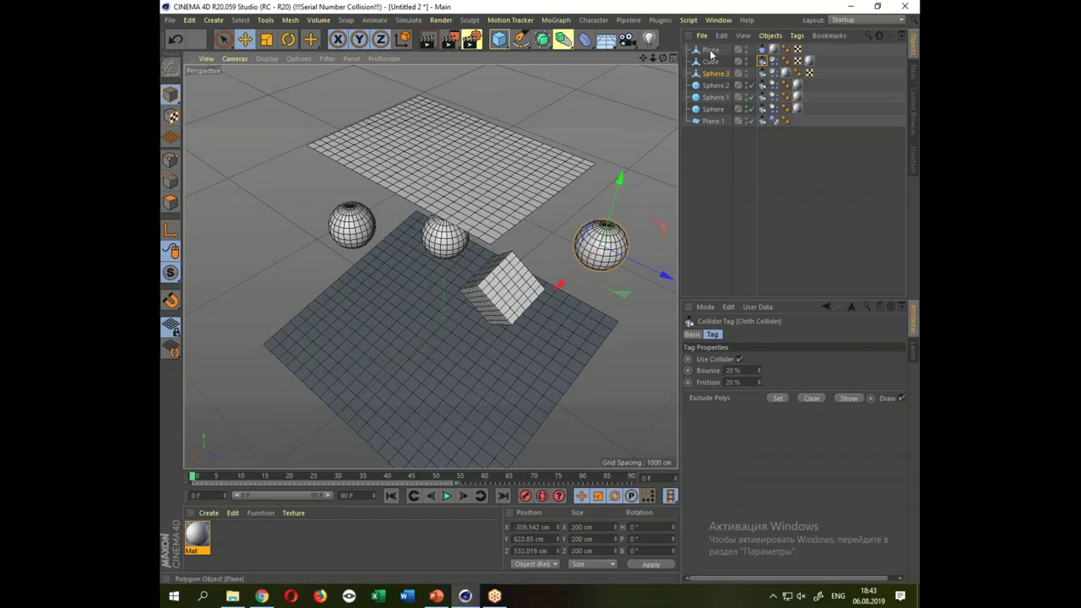
Add a Cloth Belt tag to the Cube and run the simulation.
click(710, 50)
right_click(712, 54)
mouse_move(751, 142)
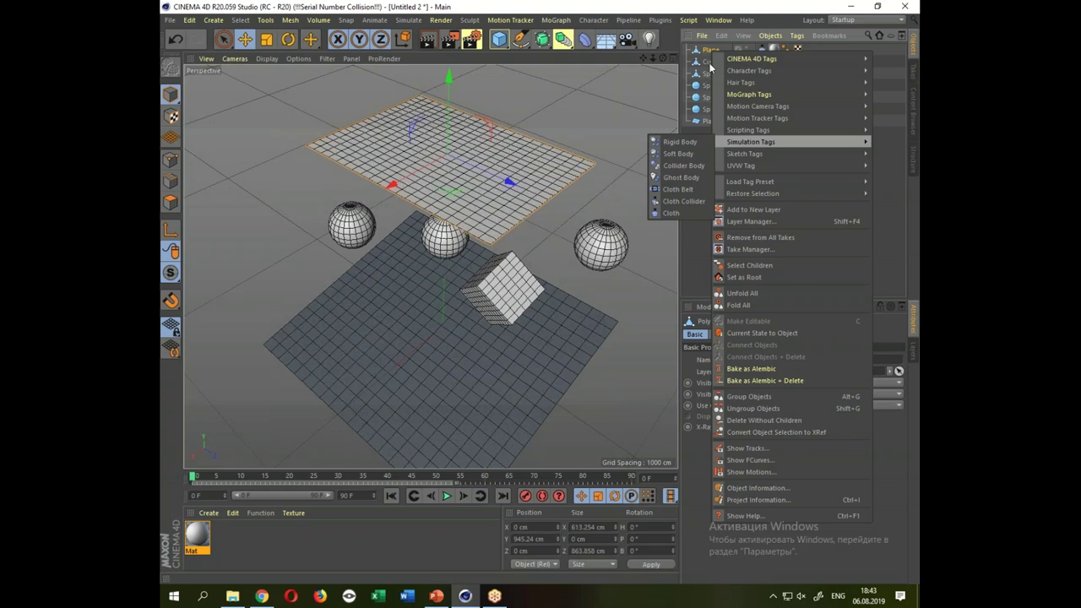
click(709, 66)
click(710, 66)
right_click(709, 66)
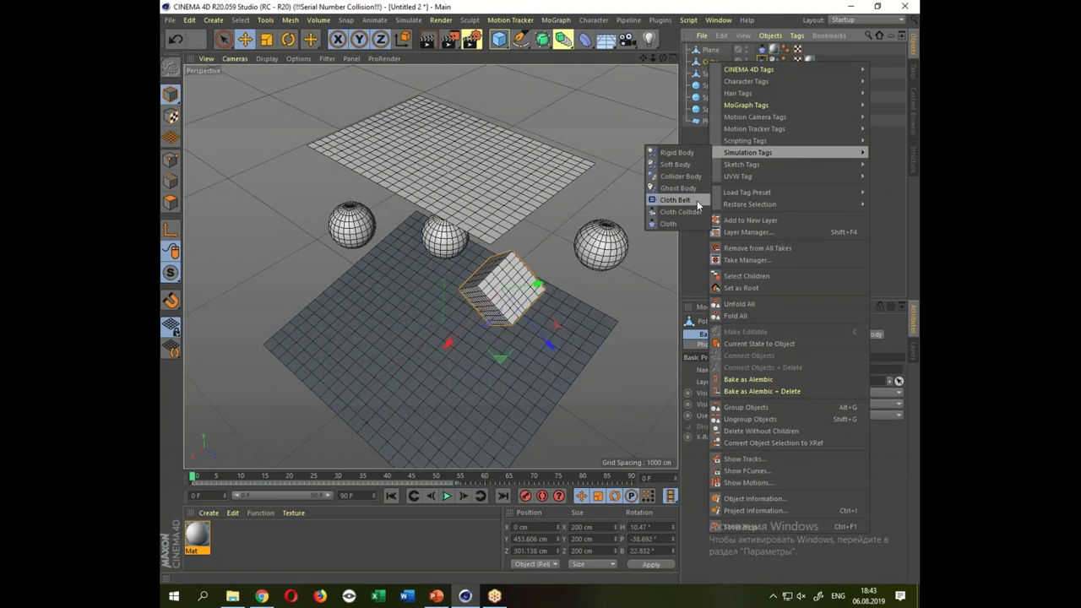
click(696, 200)
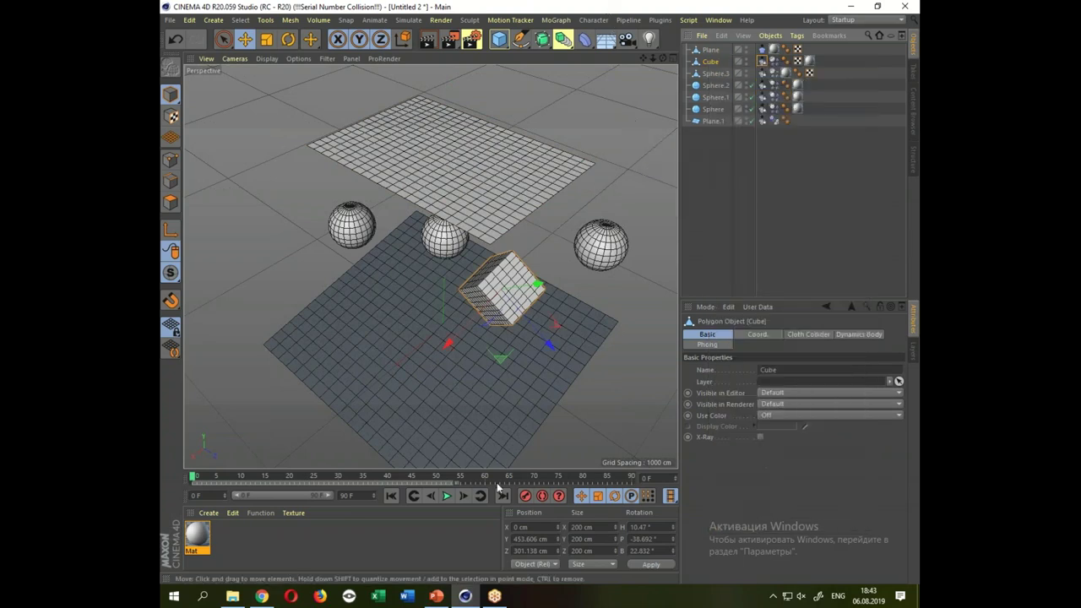
click(446, 495)
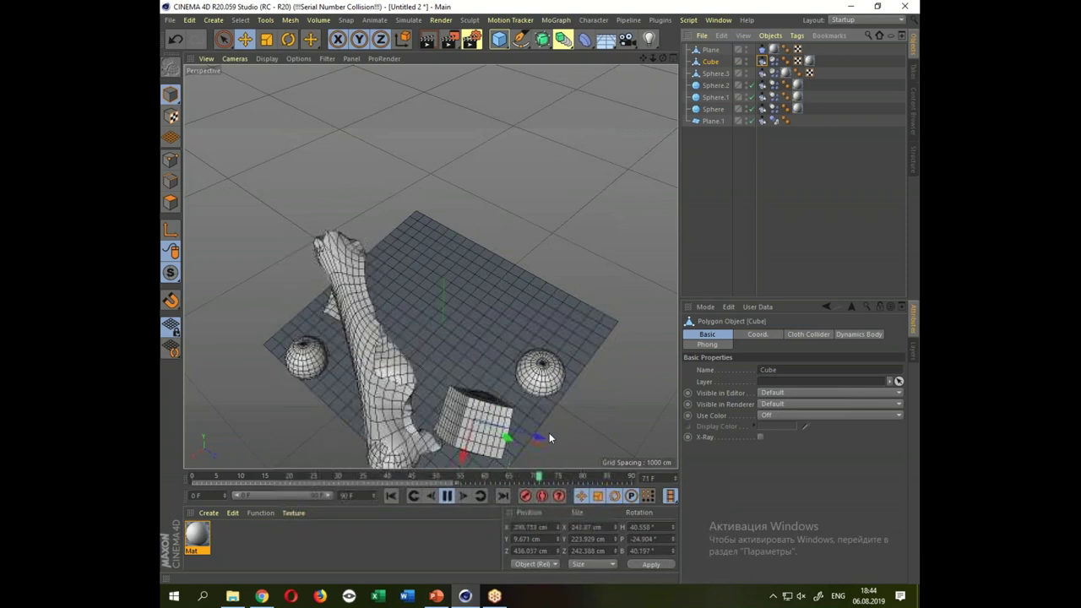
Stop and rewind to frame 0, then show the Plane Cloth tag's Forces and Expert settings.
click(447, 496)
click(392, 496)
click(492, 193)
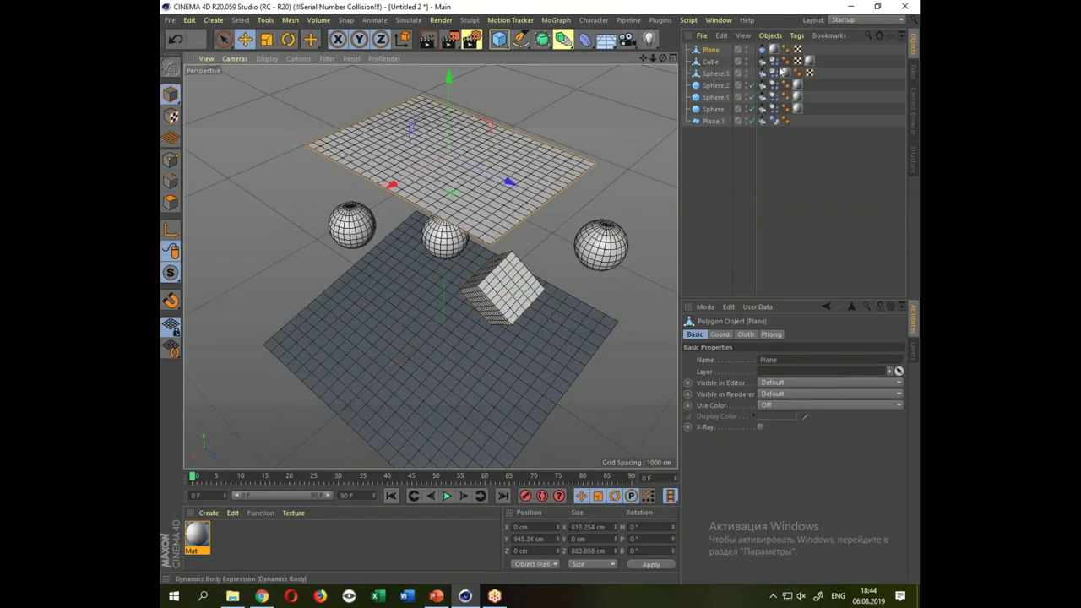
click(763, 52)
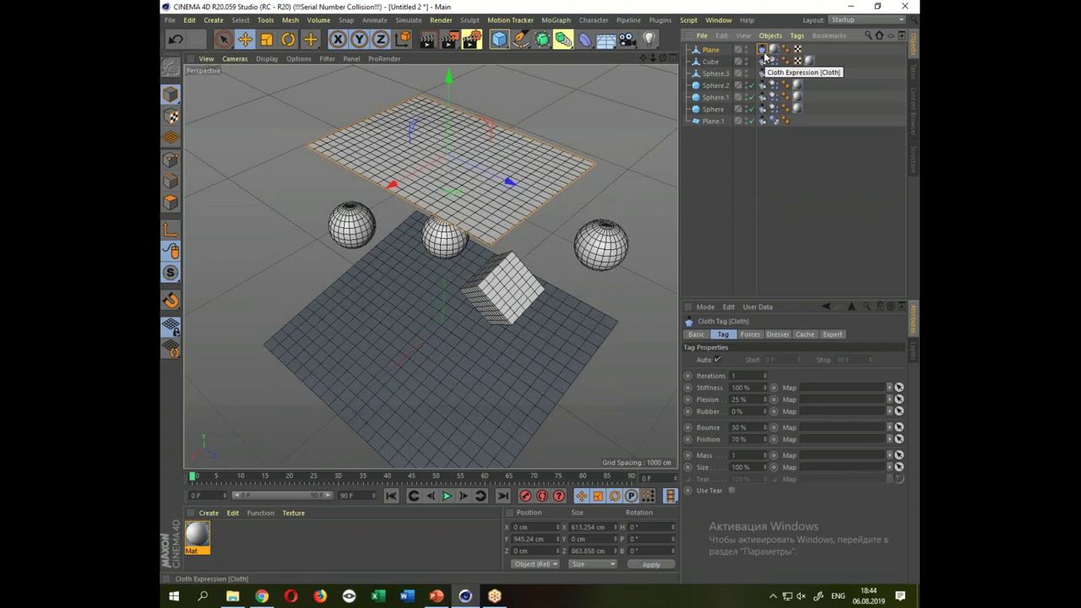
click(757, 336)
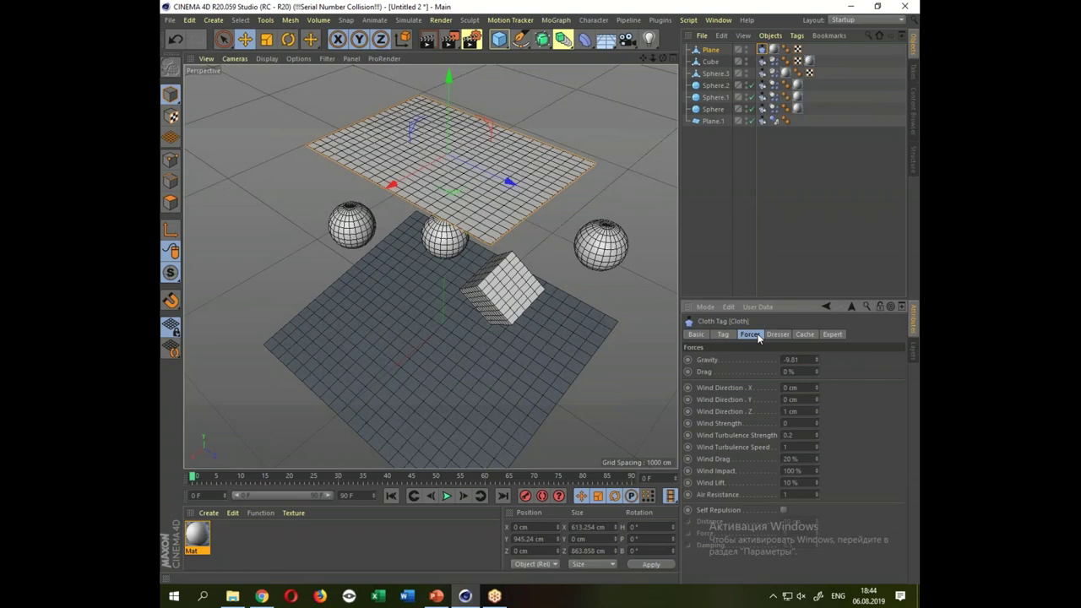
click(833, 334)
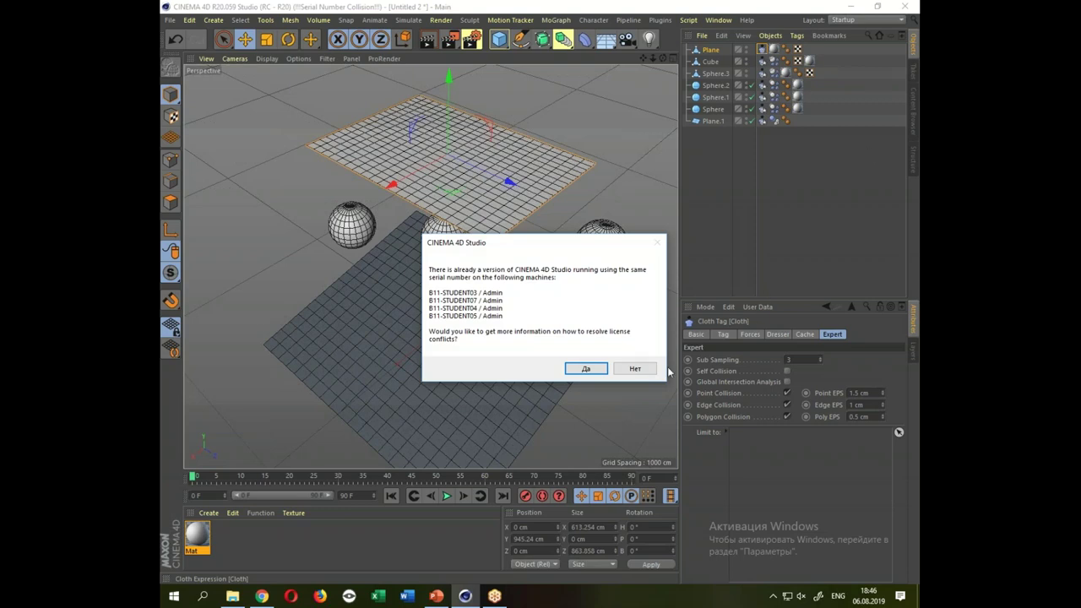
Dismiss the license warning with Нет and create the new empty project Untitled 3.
click(641, 372)
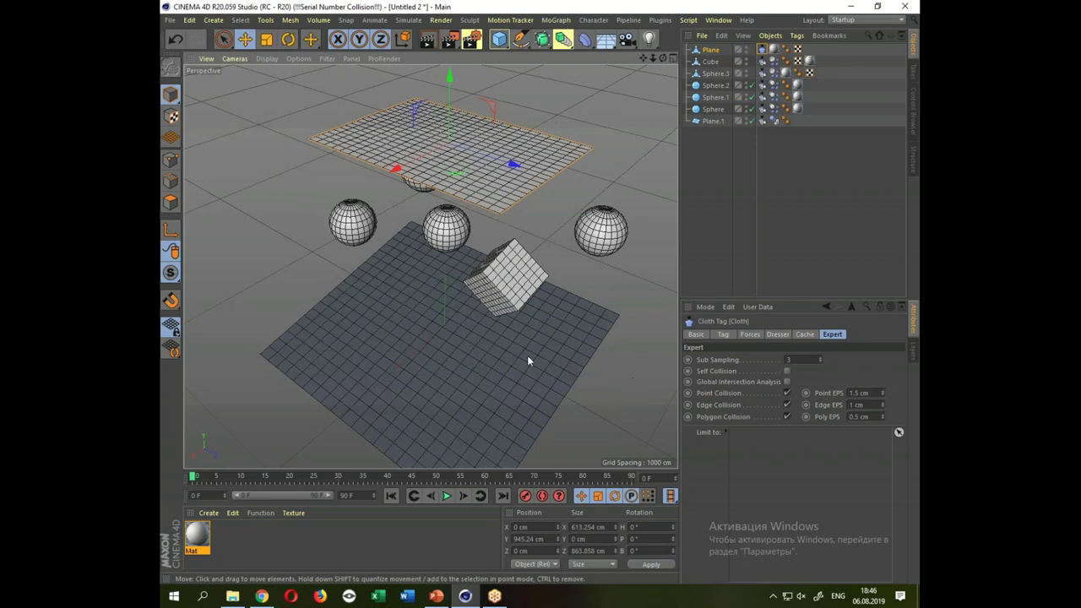
click(169, 20)
click(194, 37)
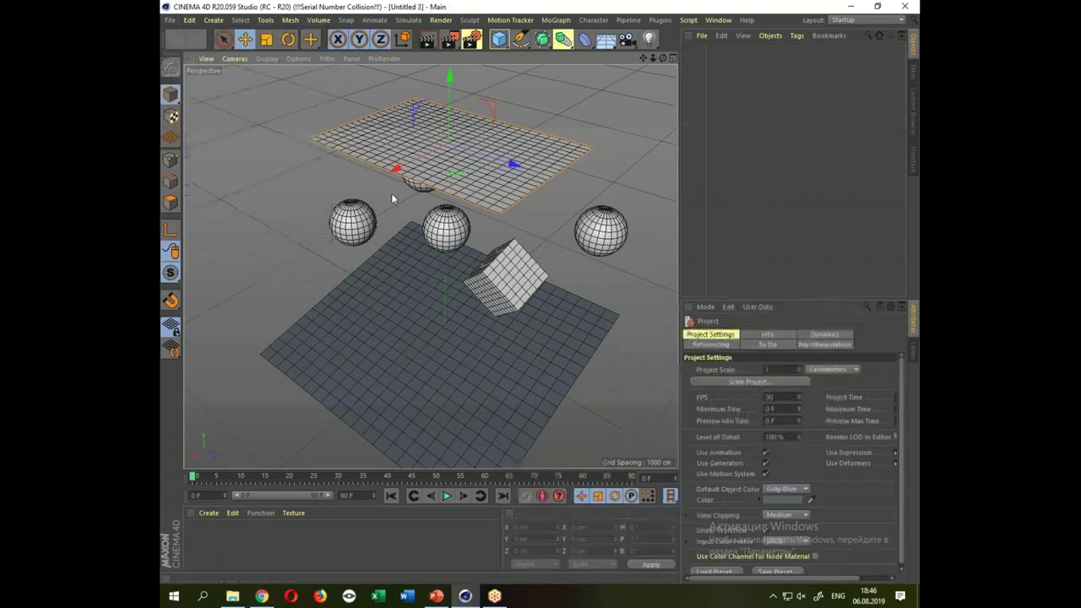
drag(452, 282, 484, 288)
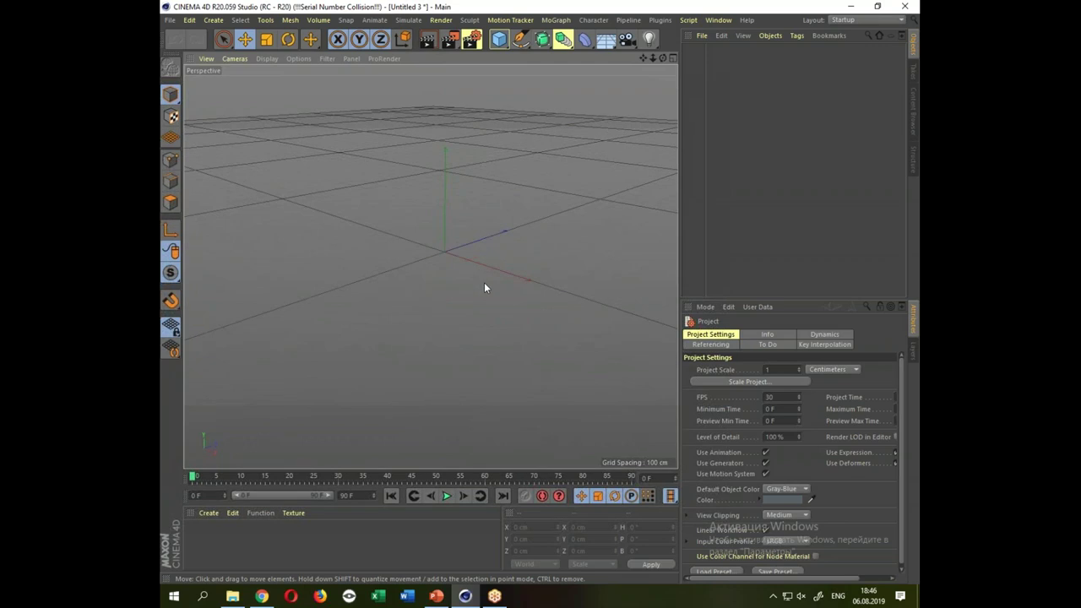
Add a Plane scaled up to about 1328 cm, then add a default 200 cm Cube.
drag(499, 40, 612, 75)
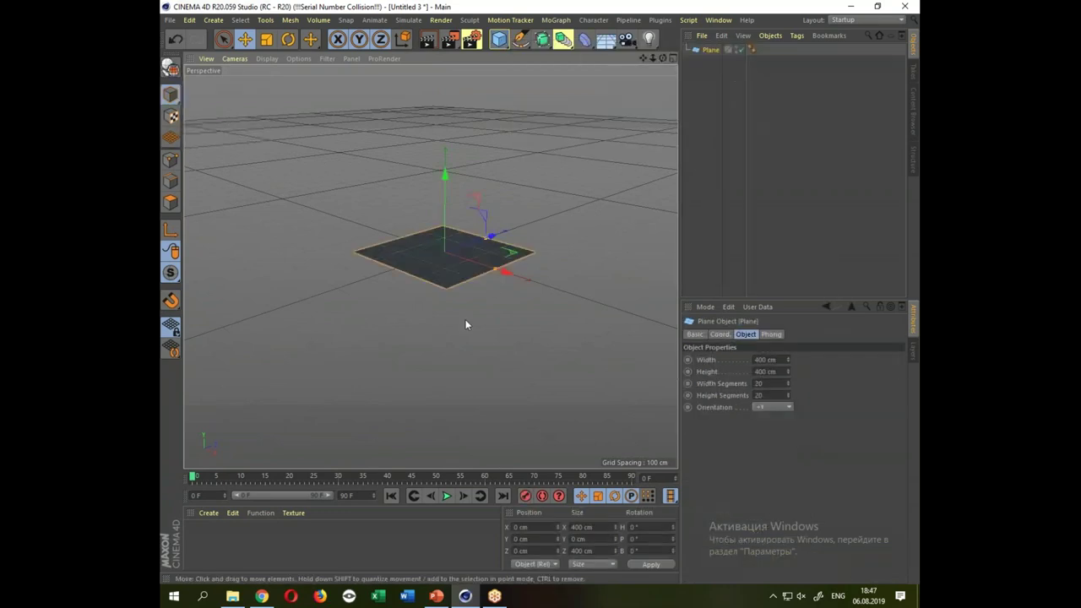
drag(465, 324, 505, 326)
key(t)
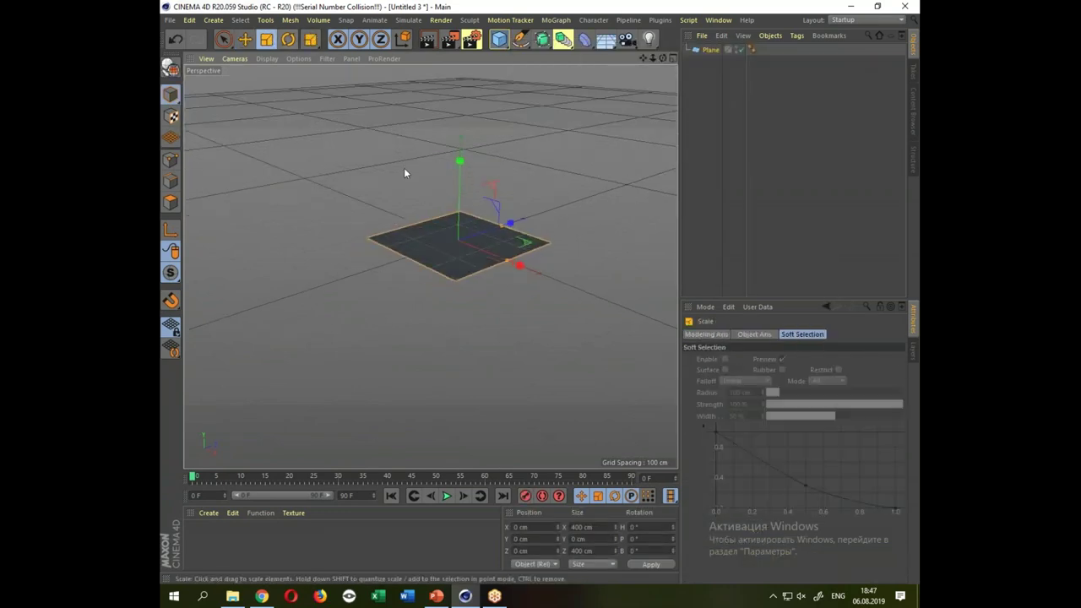
drag(457, 254, 670, 325)
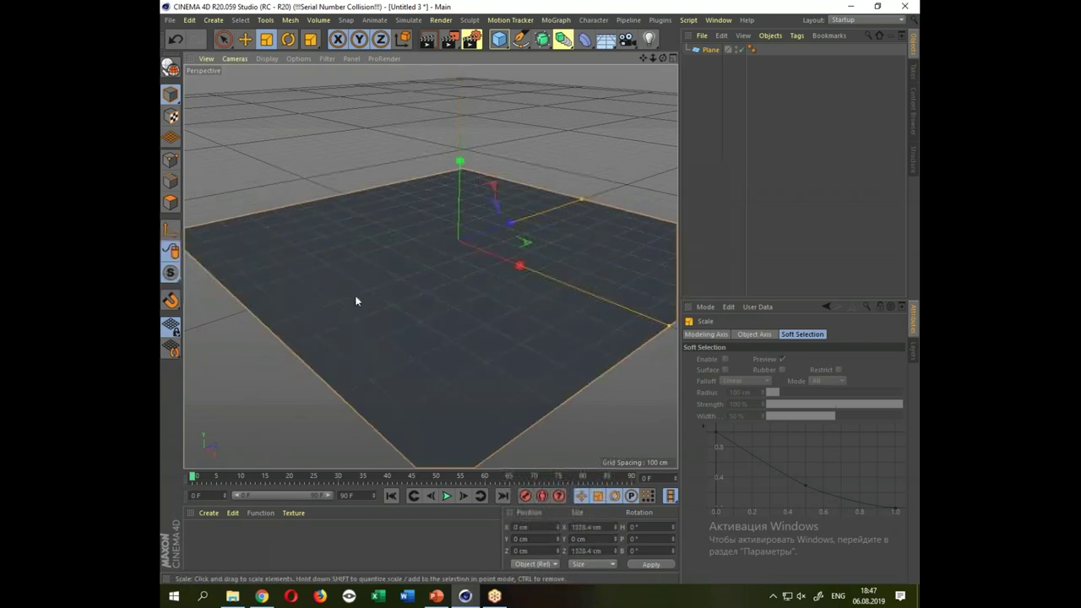
click(499, 39)
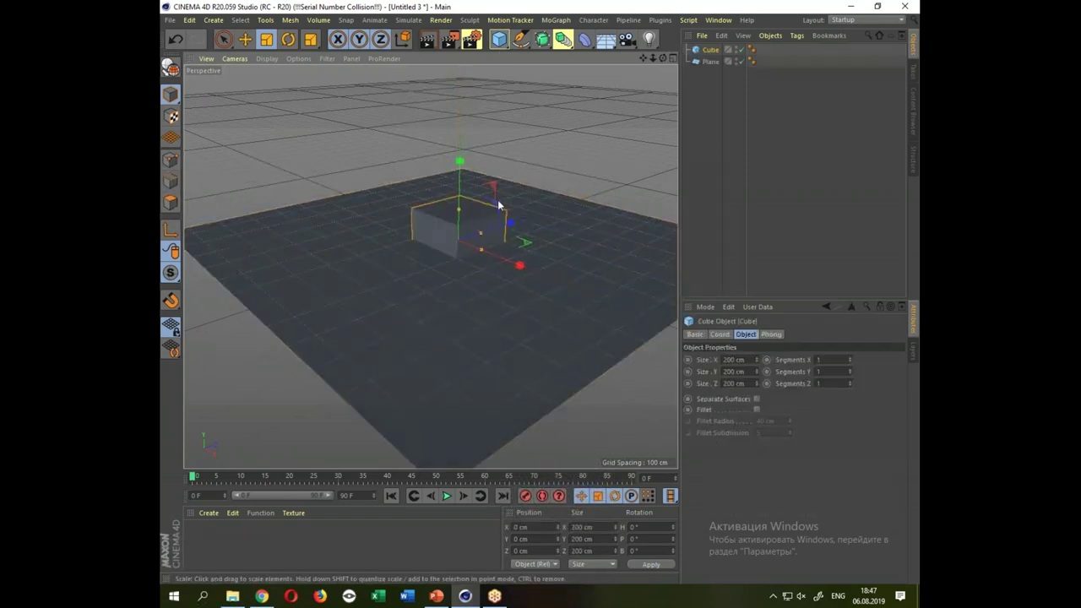
Raise and reshape the cube into a thin 200 × 345 × 45 cm slab shifted across the plane.
click(246, 42)
drag(457, 169, 464, 156)
drag(462, 212, 458, 267)
drag(481, 187, 465, 193)
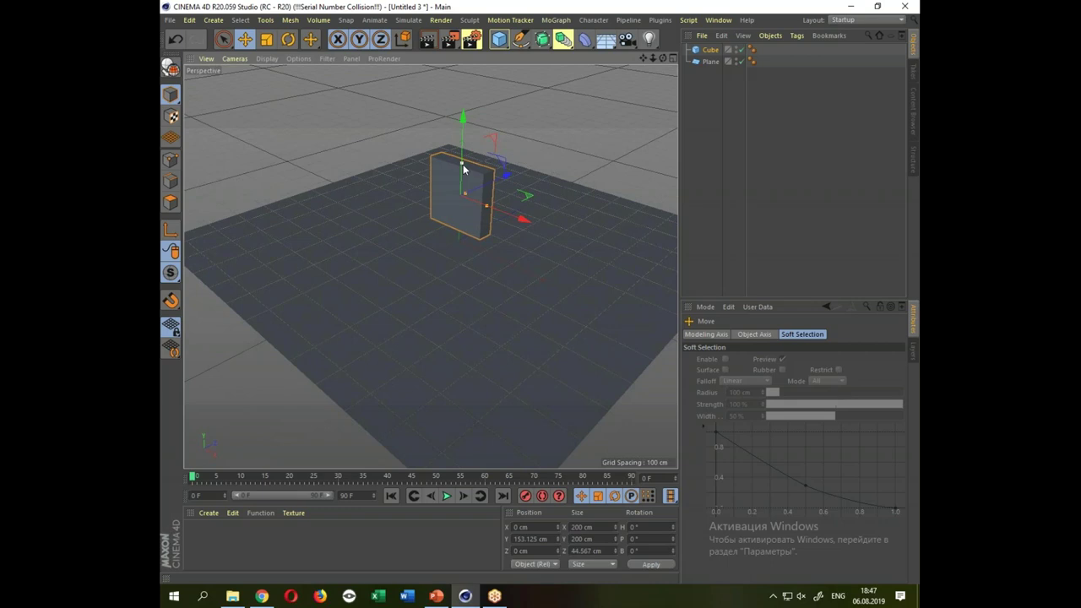
drag(464, 152, 462, 106)
drag(536, 220, 569, 328)
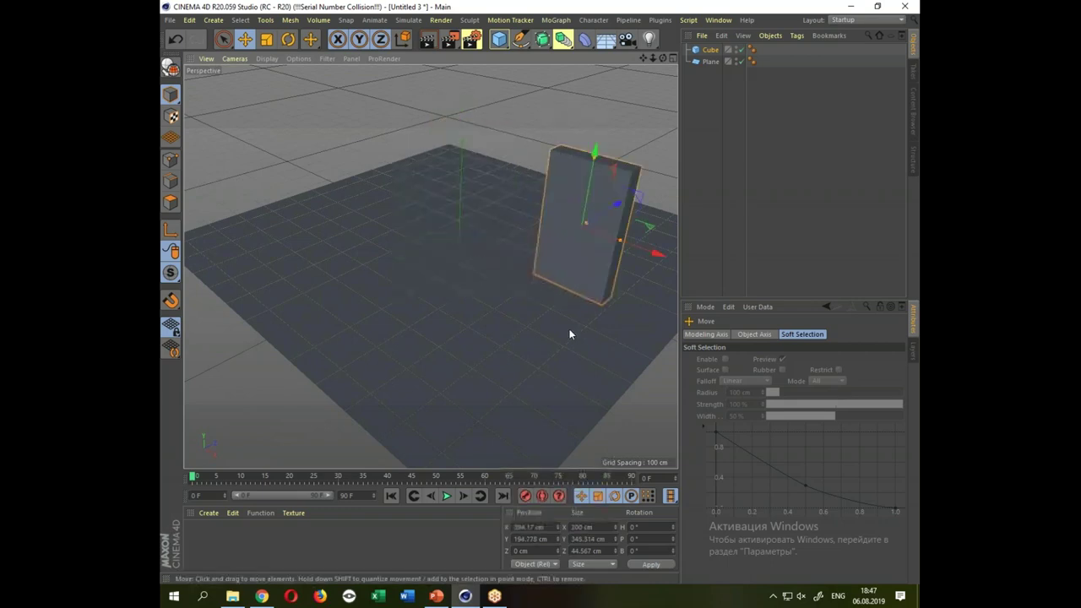
scroll(up, 3)
scroll(up, 3)
scroll(down, 3)
scroll(down, 3)
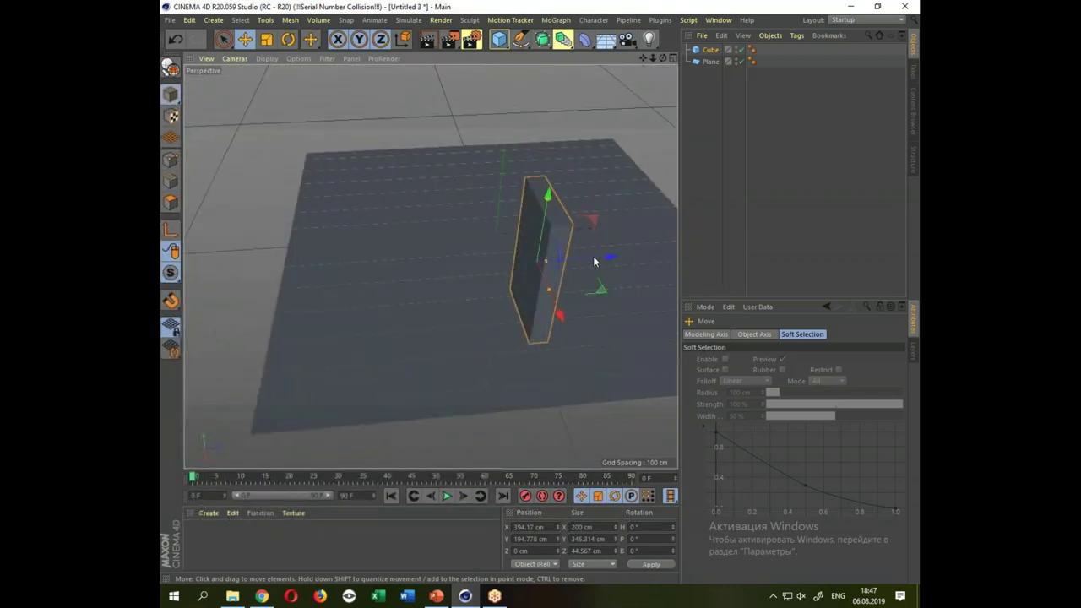
drag(603, 255, 383, 304)
Create a new material Mat and apply it to the slab.
double_click(224, 535)
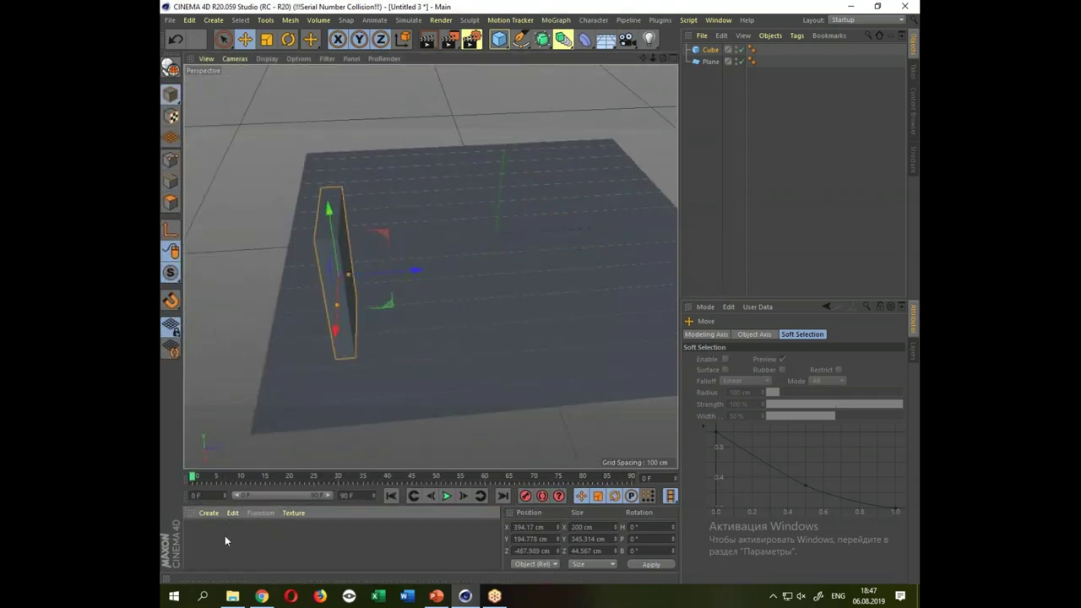
drag(194, 540, 331, 290)
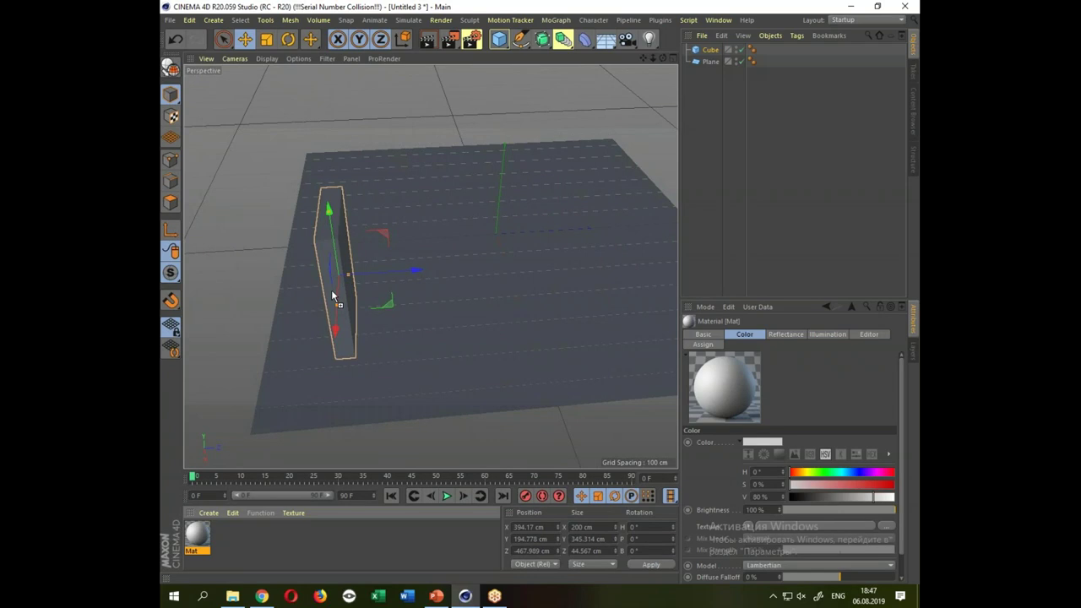
drag(231, 280, 278, 263)
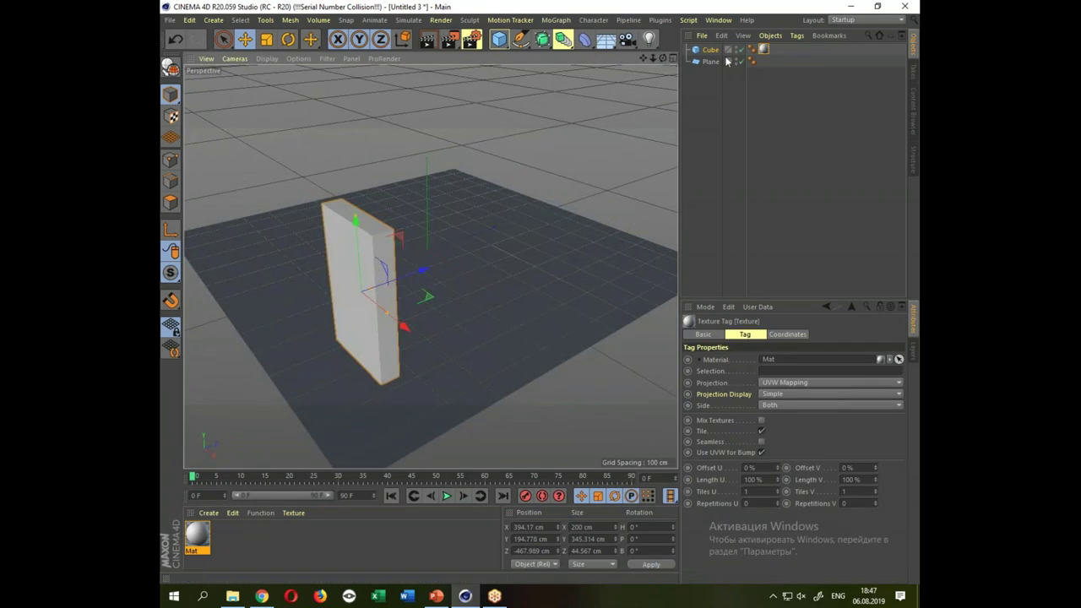
right_click(712, 51)
mouse_move(751, 140)
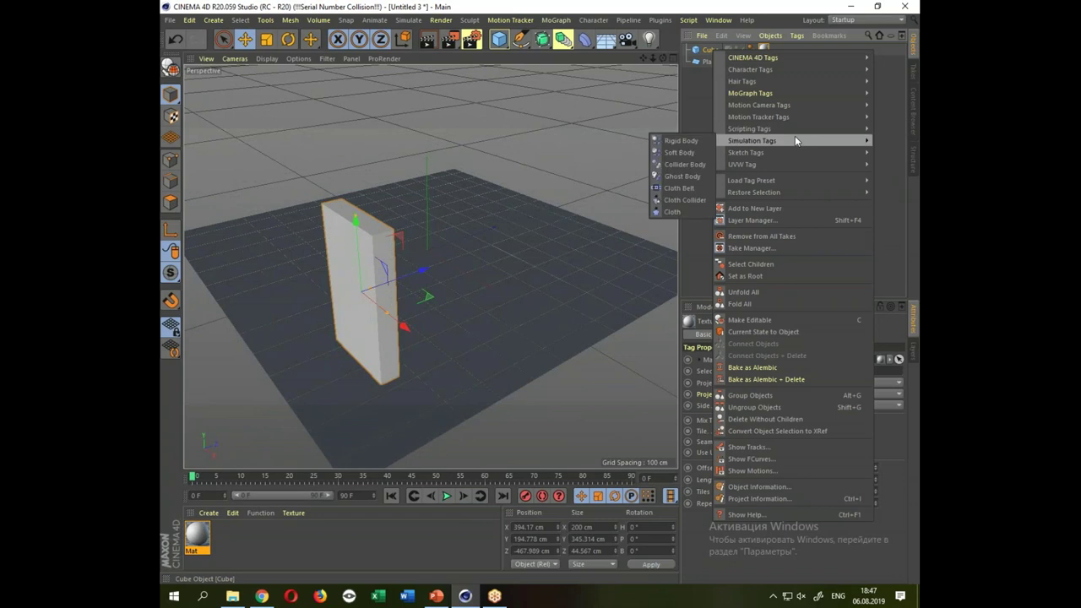
Make the Cube a Rigid Body and the floor Plane a Collider Body.
click(667, 140)
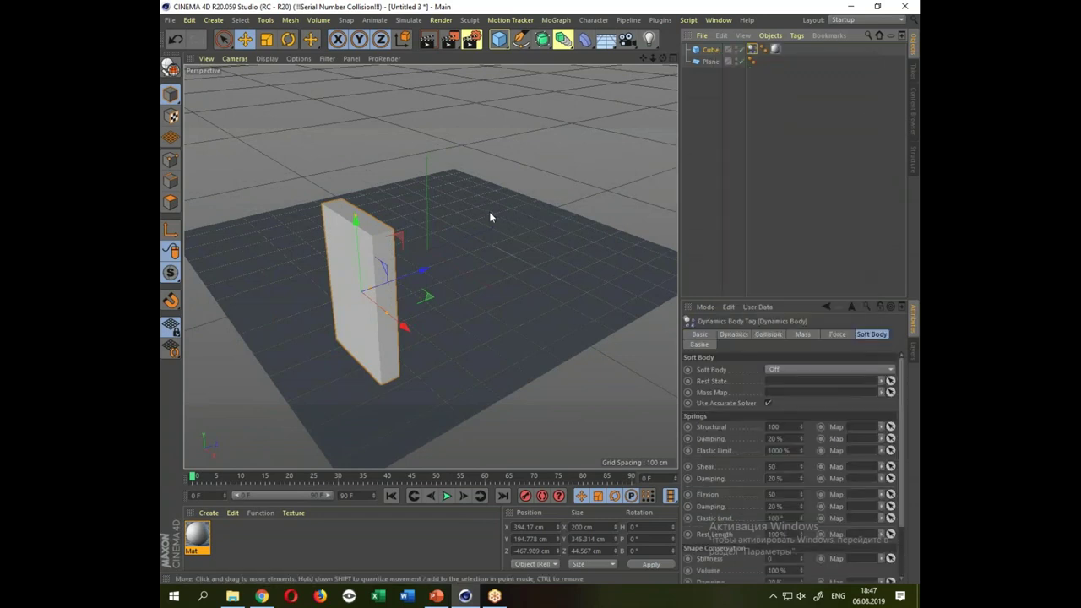
click(489, 211)
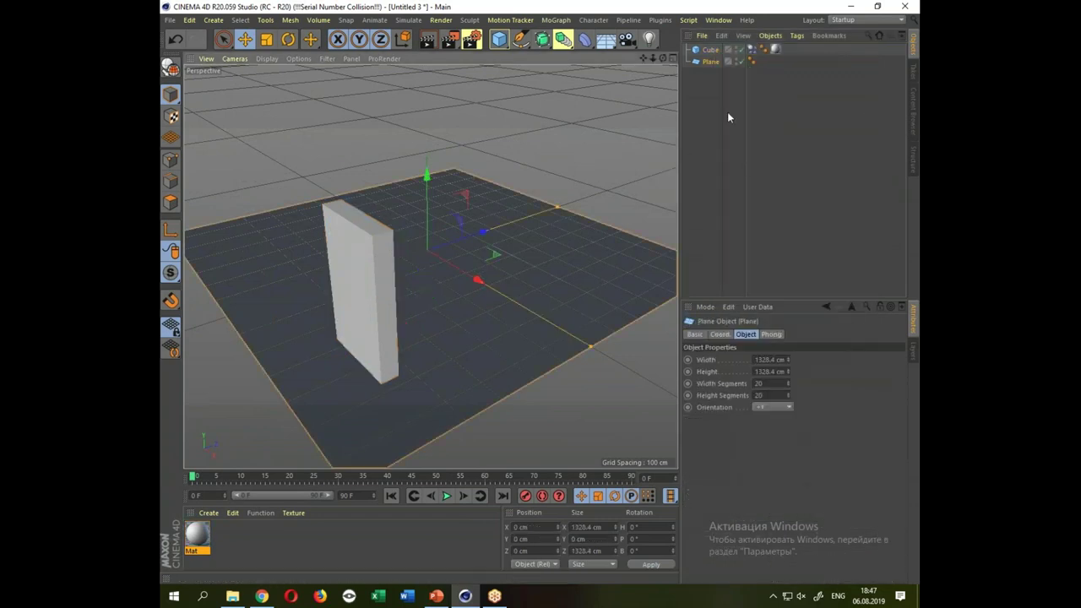
right_click(710, 63)
mouse_move(746, 152)
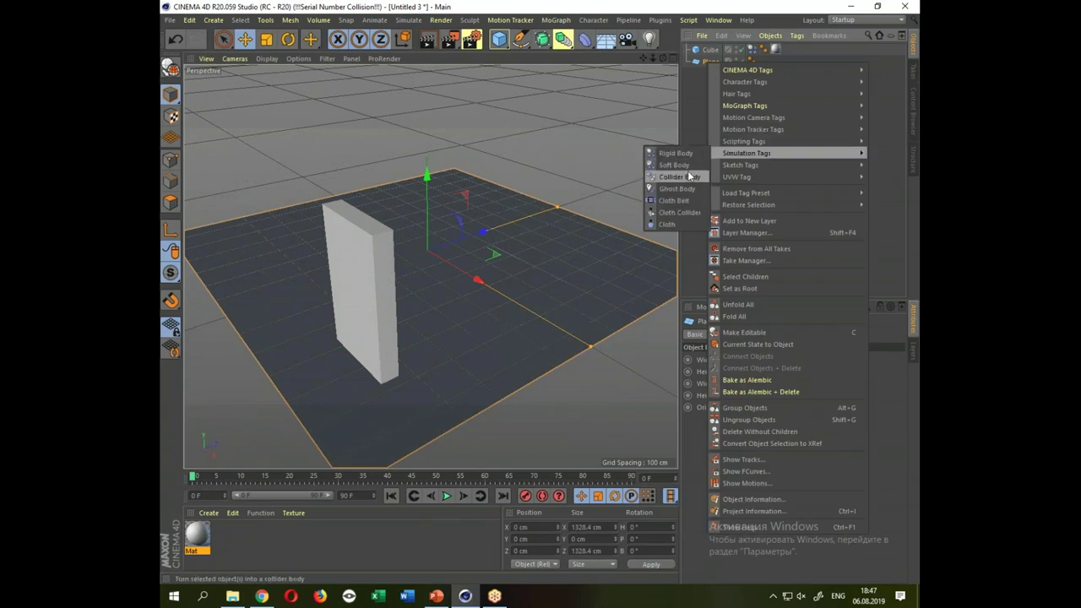
click(688, 177)
Test-play the dynamics simulation, stop it and rewind to frame 0.
drag(496, 416, 459, 360)
scroll(down, 3)
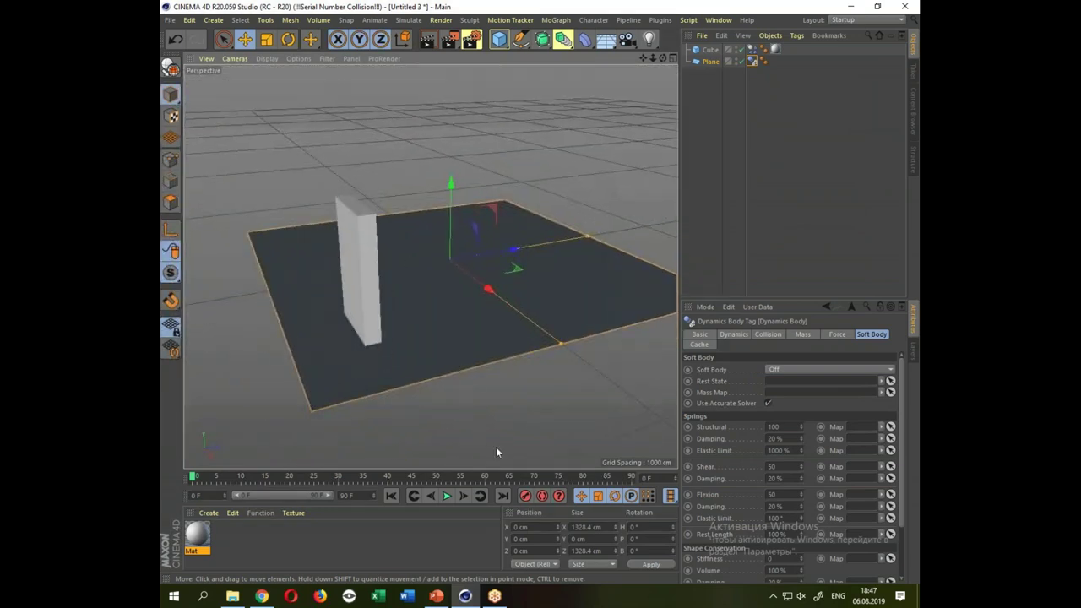
click(447, 497)
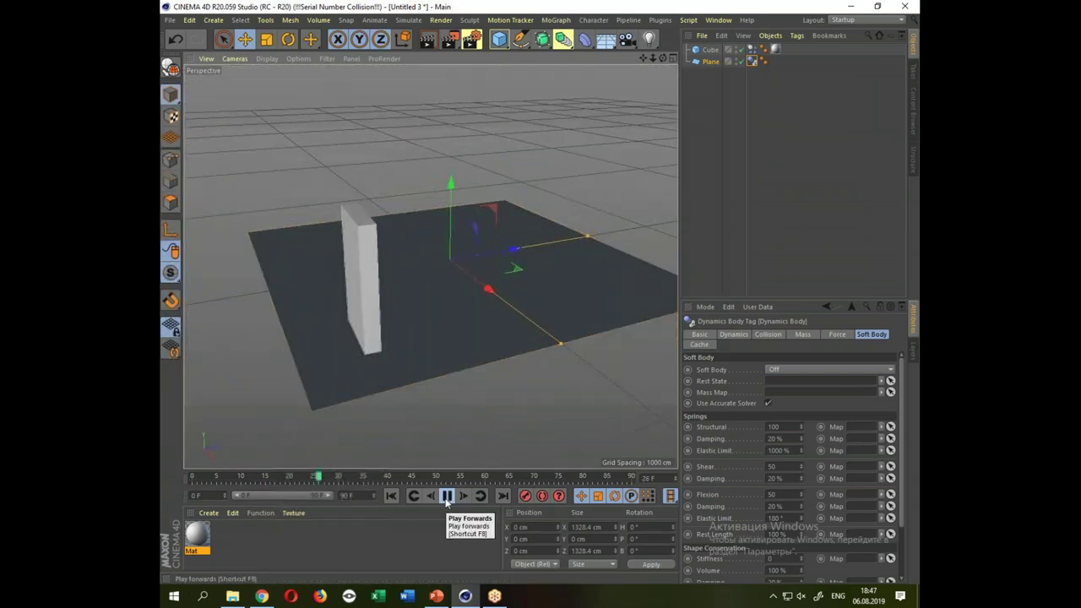
click(446, 498)
click(394, 497)
drag(447, 416, 432, 436)
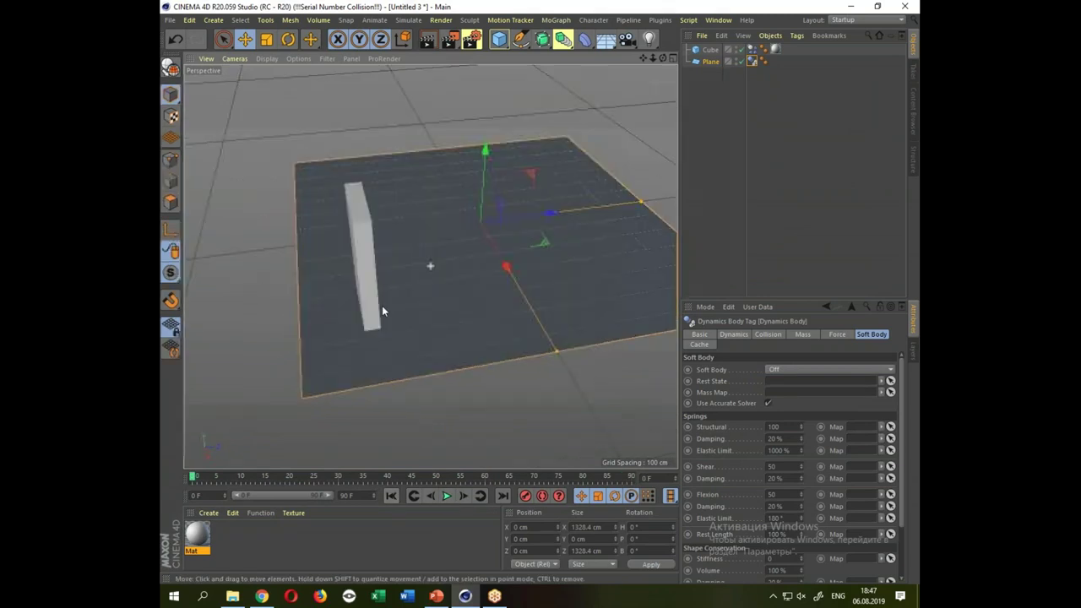
click(357, 229)
drag(358, 228, 475, 368)
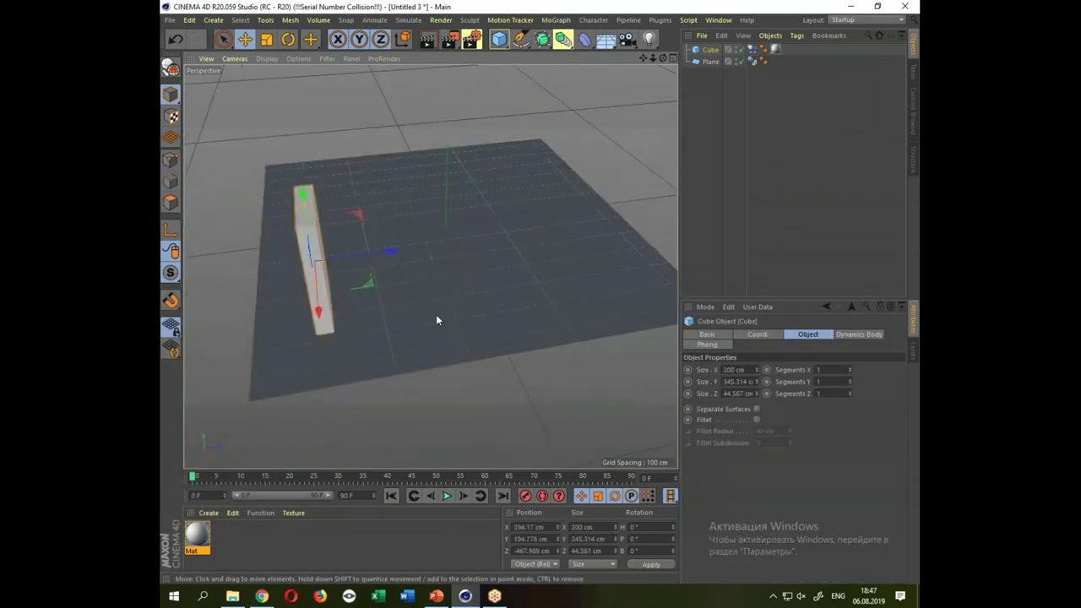
Ctrl-drag two copies of the slab along Z, turning one and shifting it across the plane.
drag(394, 254, 646, 219)
drag(556, 301, 359, 303)
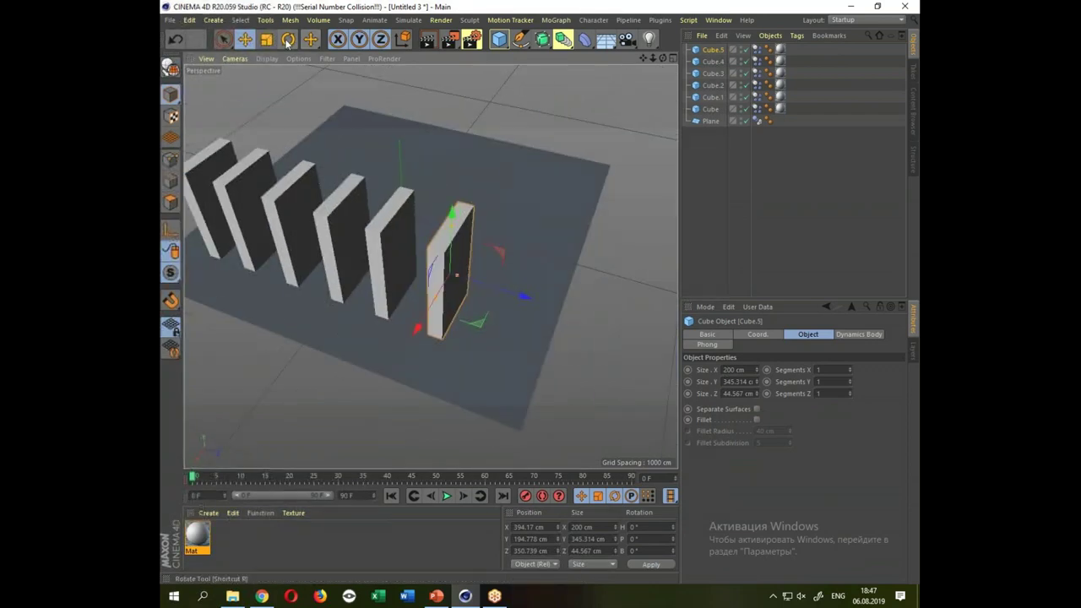
click(288, 39)
drag(385, 243, 520, 288)
click(245, 39)
drag(519, 359, 531, 411)
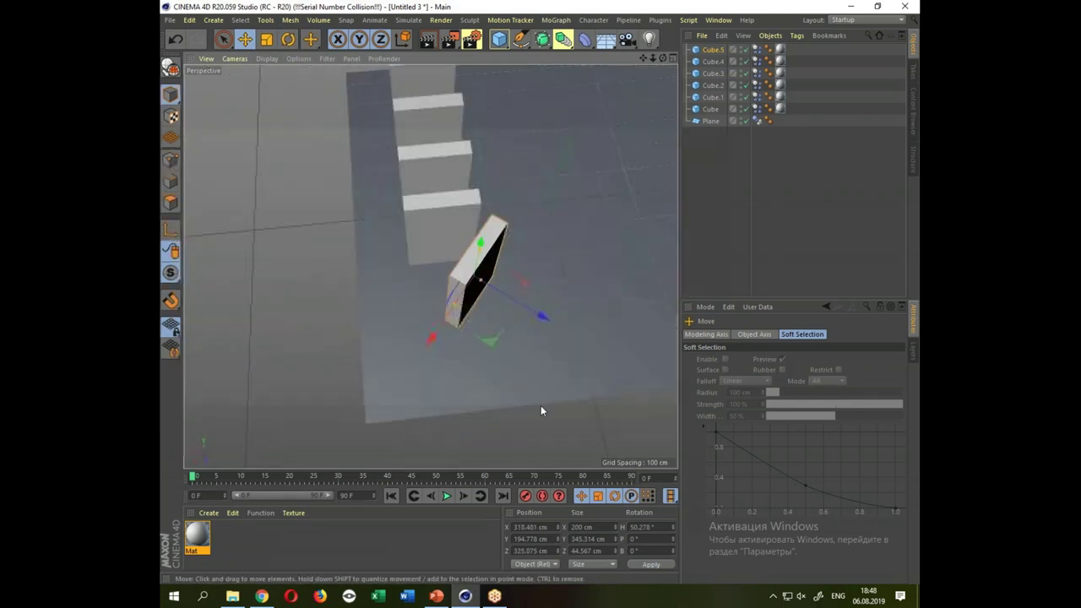
Copy the turned slab, rotate it and slide it along X to curve the domino row.
drag(492, 341, 583, 307)
key(r)
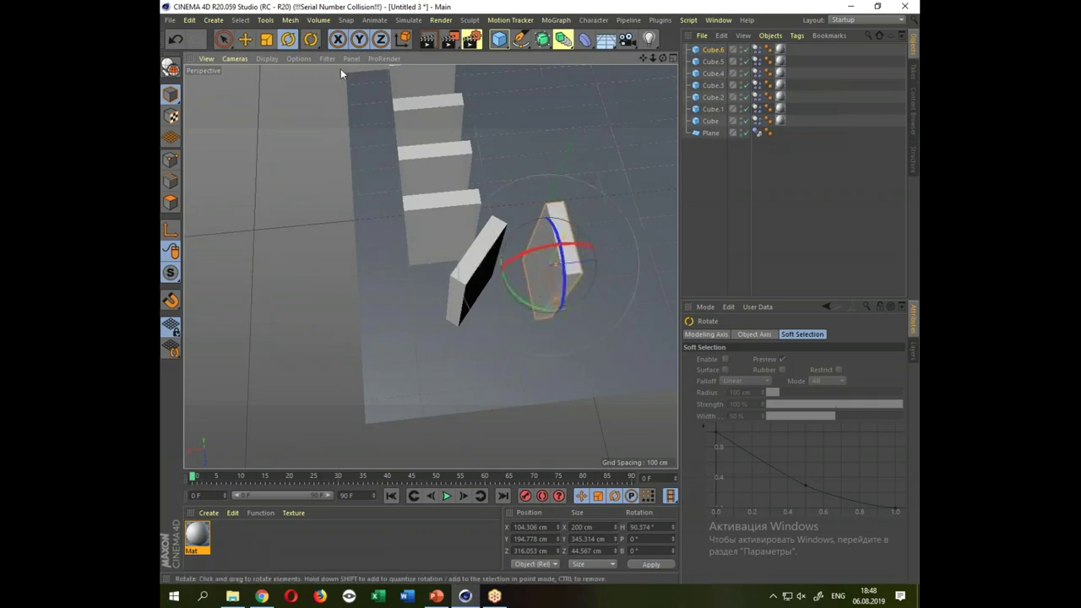
click(245, 39)
drag(608, 311, 597, 325)
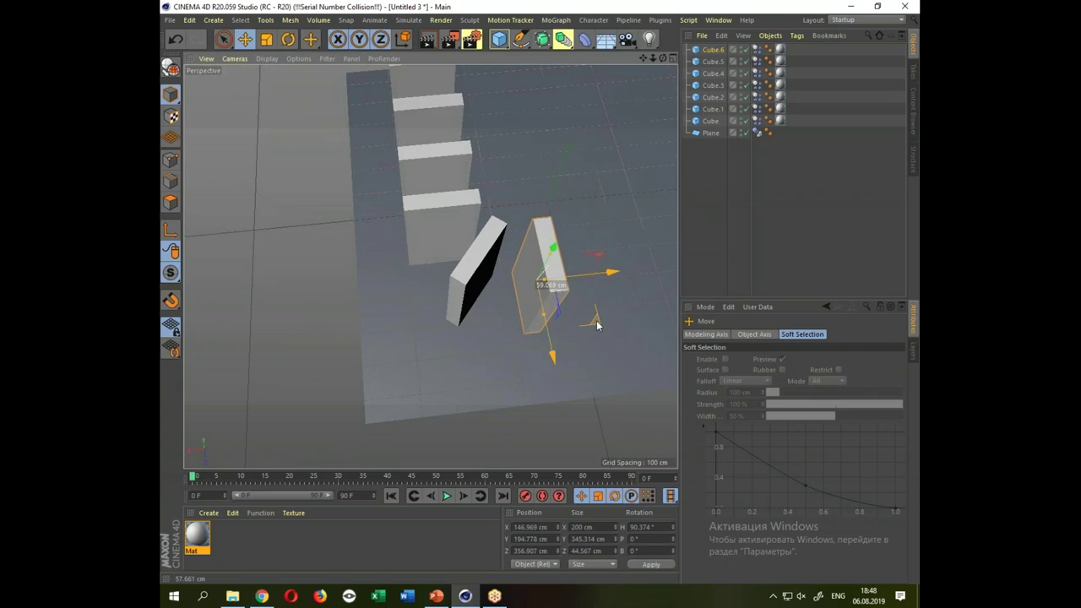
drag(306, 258, 217, 277)
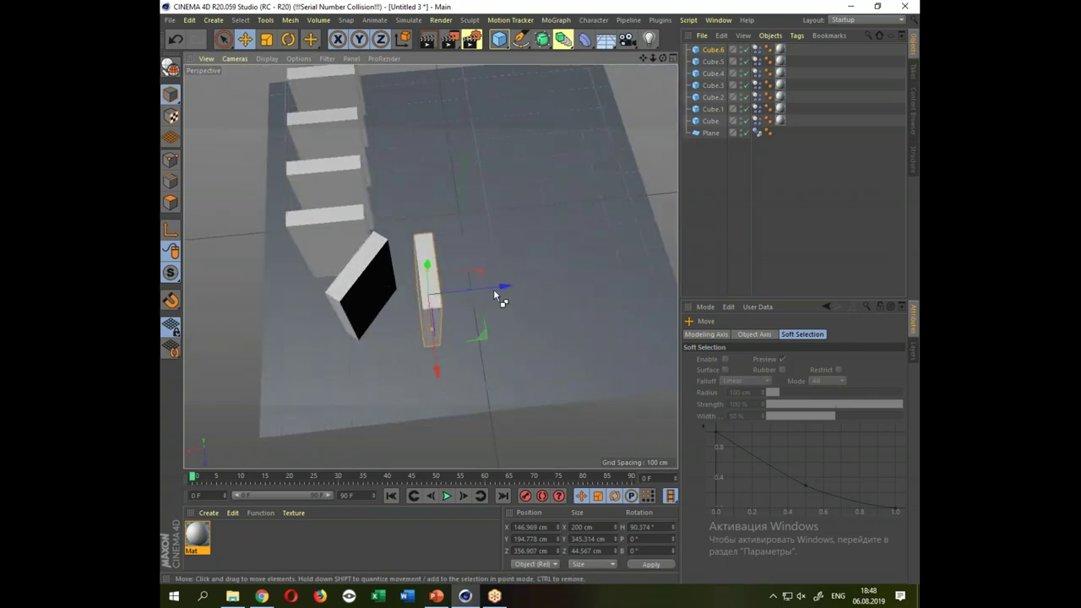
drag(494, 284, 590, 272)
scroll(up, 3)
scroll(down, 3)
scroll(up, 3)
scroll(down, 3)
drag(587, 329, 526, 330)
scroll(up, 3)
click(582, 392)
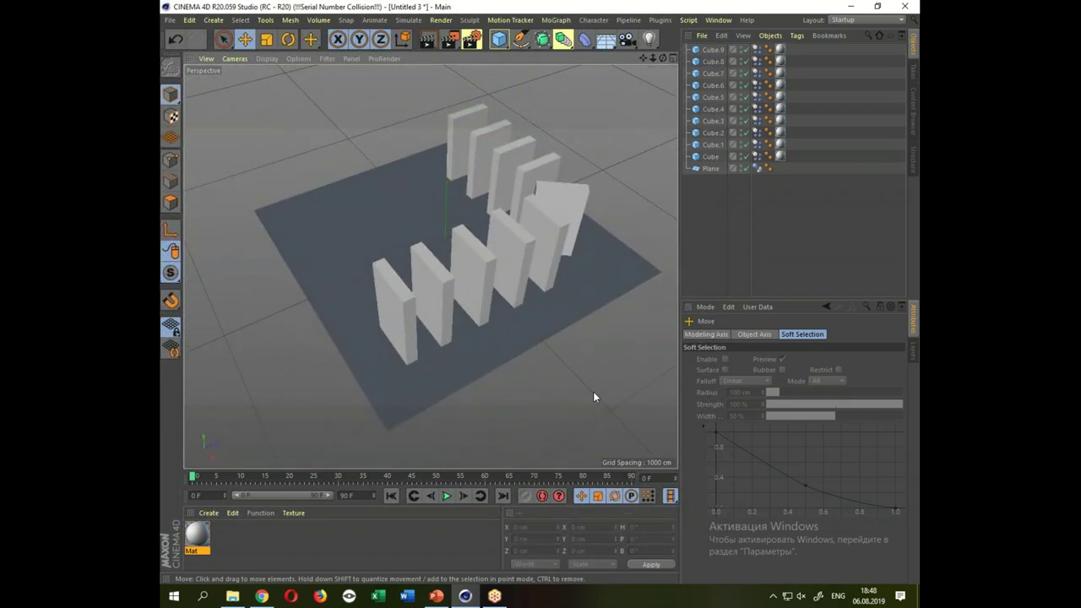
Play the domino simulation, then stop it and rewind to the first frame.
click(446, 496)
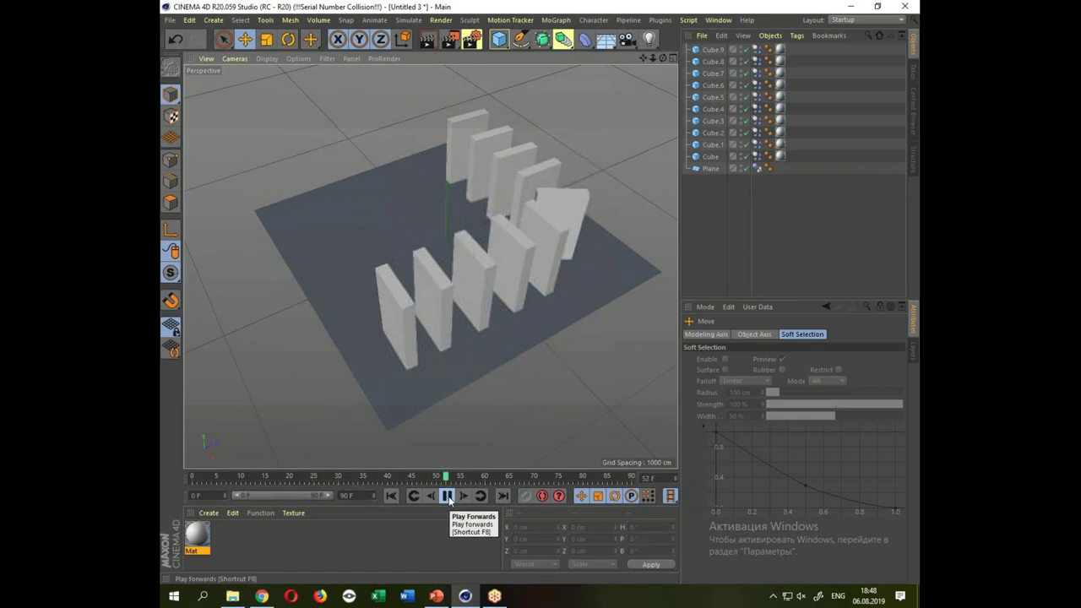
click(446, 496)
click(391, 498)
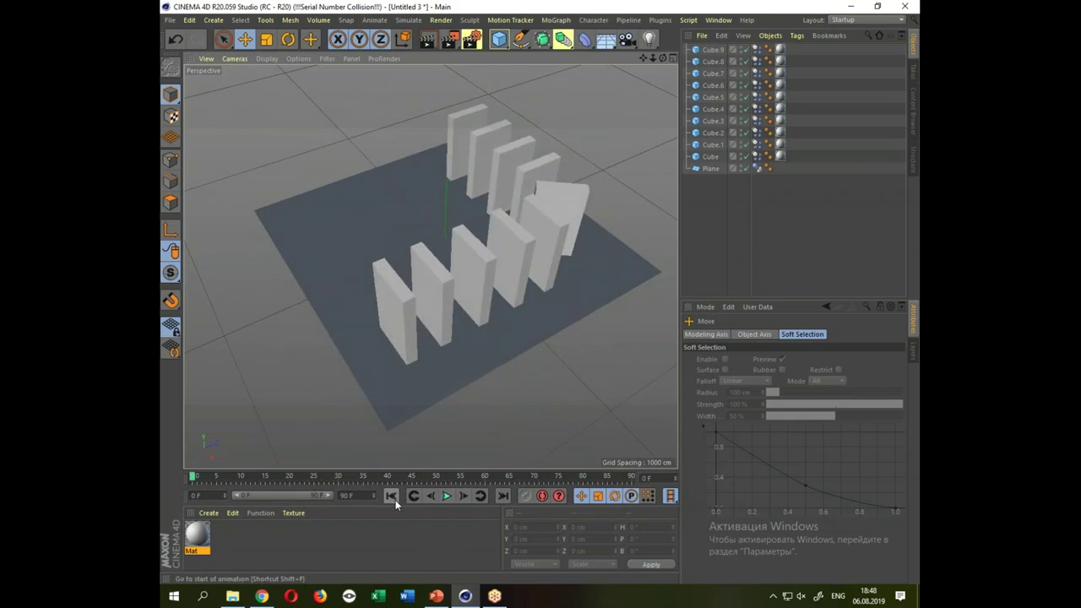
Select the first domino (Cube) and open its Dynamics Body tag settings.
drag(488, 412, 460, 412)
scroll(up, 3)
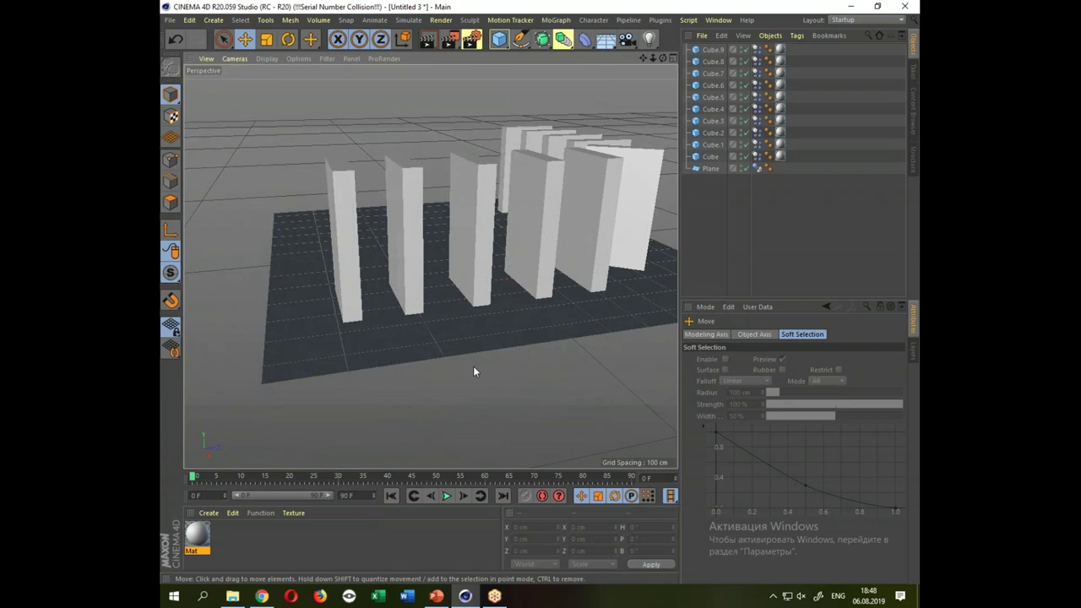
click(341, 179)
drag(439, 355, 466, 344)
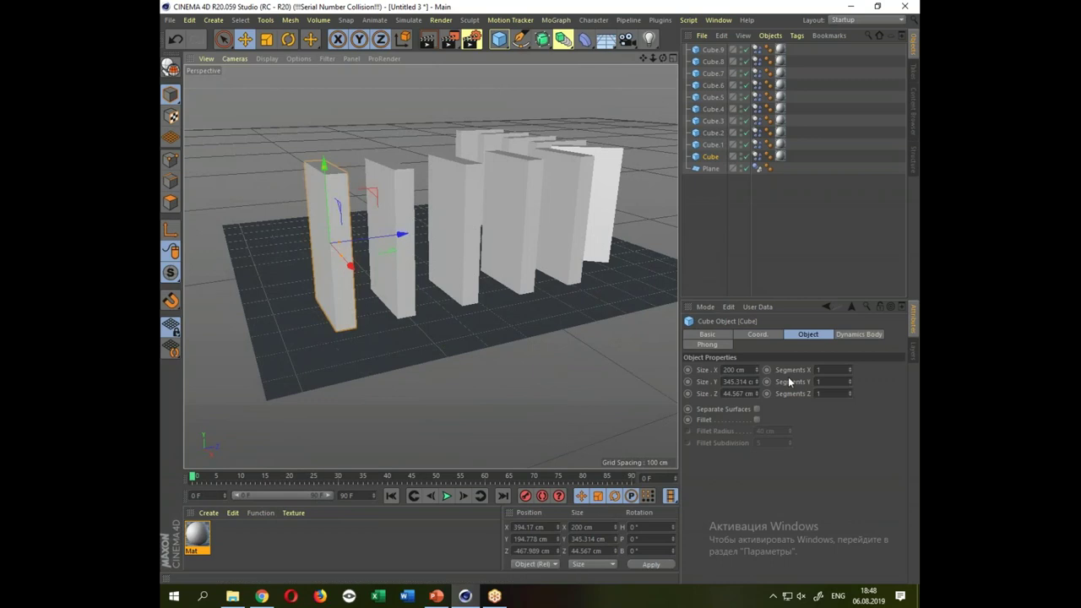
click(756, 157)
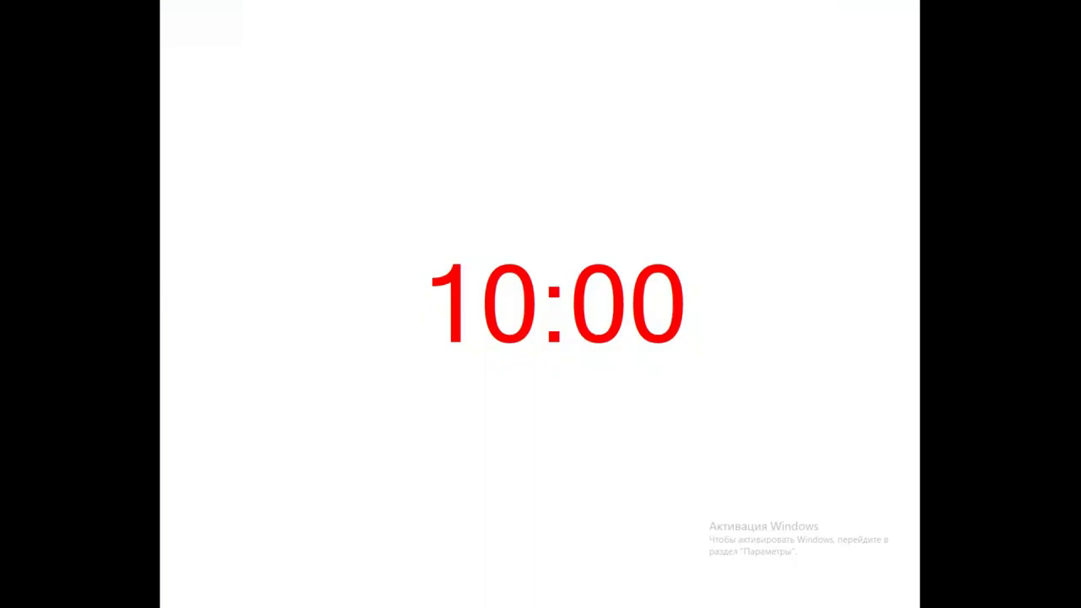
Show the Dynamics page of the first domino's Dynamics Body tag.
click(747, 335)
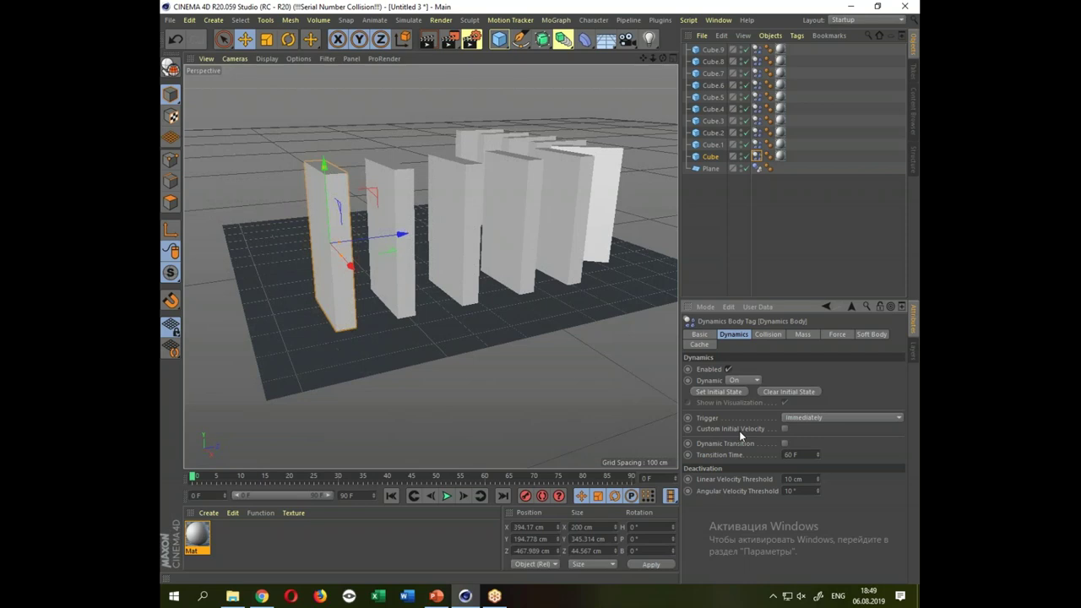
Give the first domino a custom initial angular velocity of -100 and test-play the push.
click(784, 429)
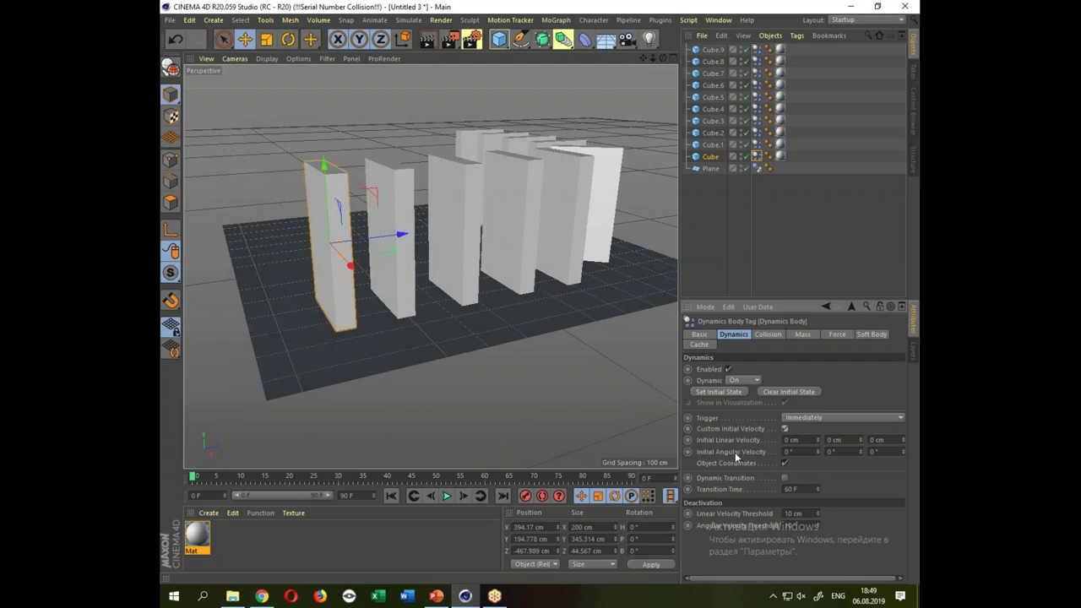
click(843, 453)
text(100)
drag(595, 390, 527, 458)
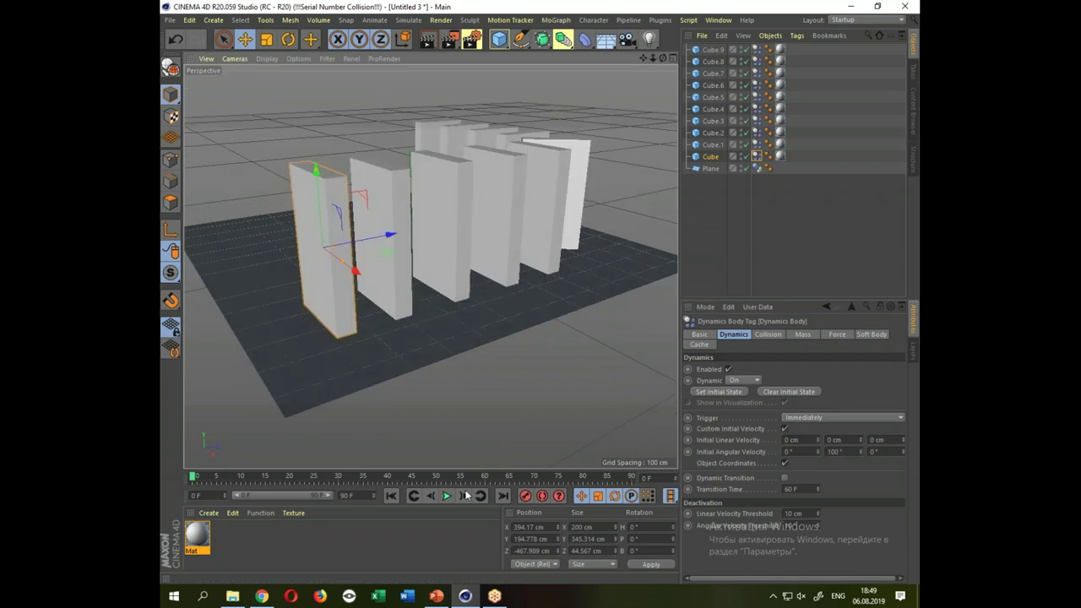
click(447, 495)
click(392, 497)
text(-)
drag(507, 430, 547, 377)
click(447, 495)
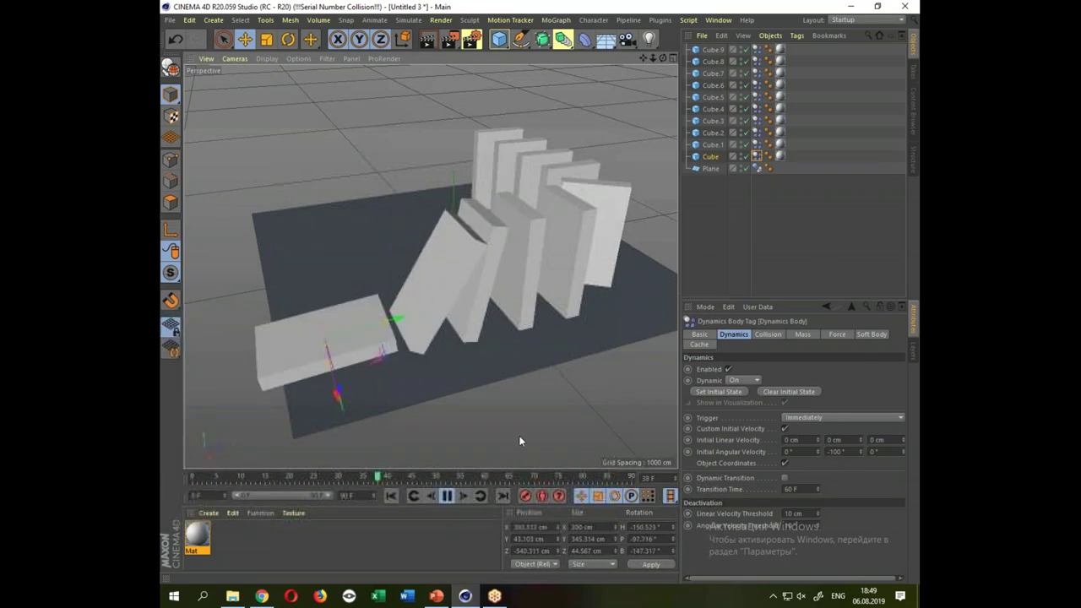
Rewind to frame 0 and set the scene's end frame to 200.
click(391, 495)
click(346, 495)
text(200)
key(Return)
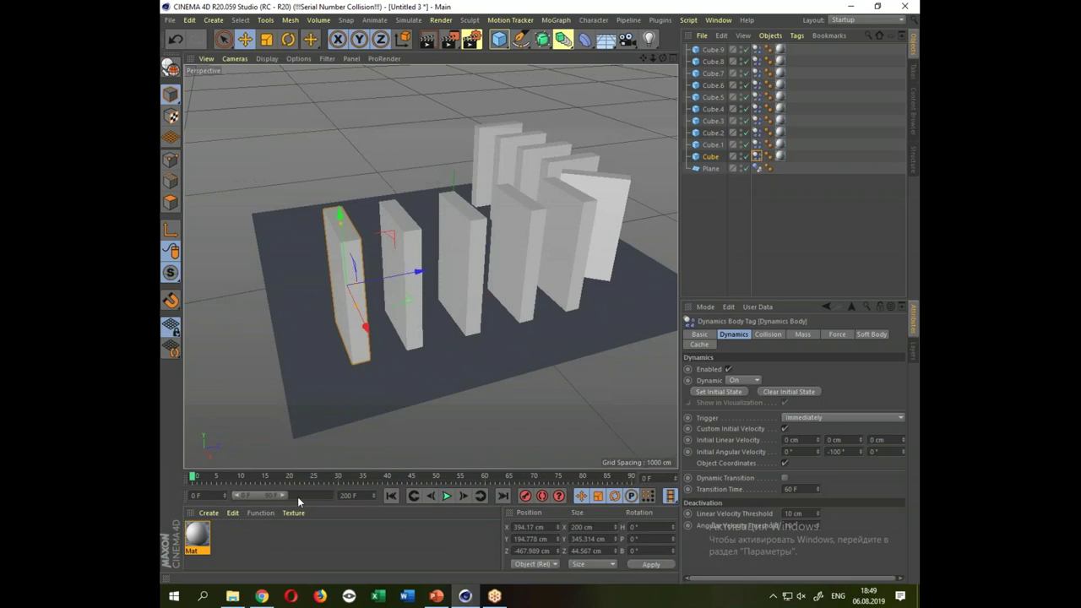
Extend the preview range to 200 frames and play the simulation, pausing at frame 50.
drag(286, 495, 329, 495)
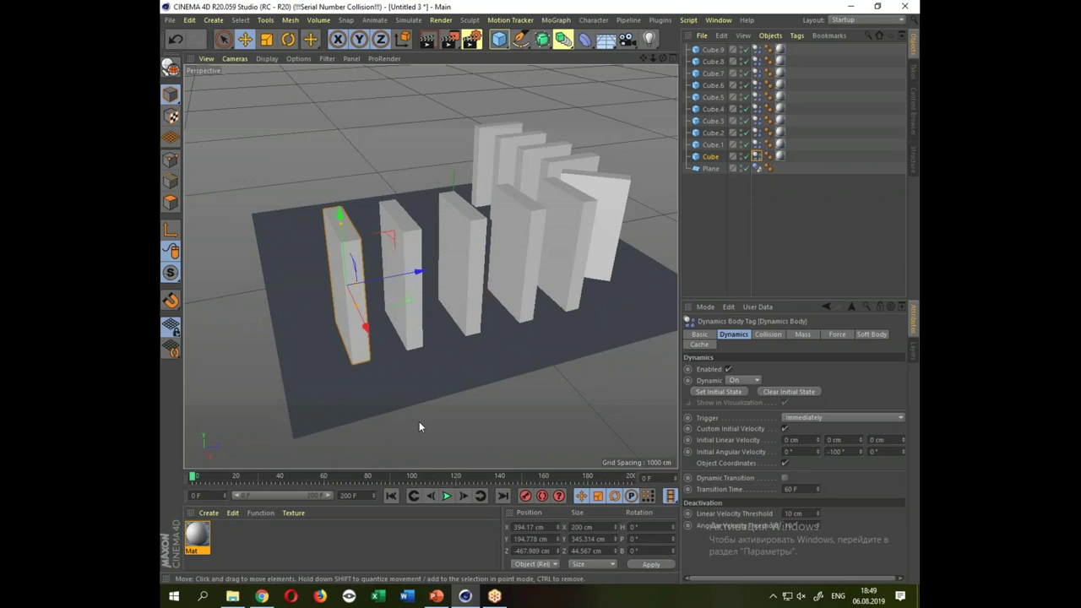
click(446, 496)
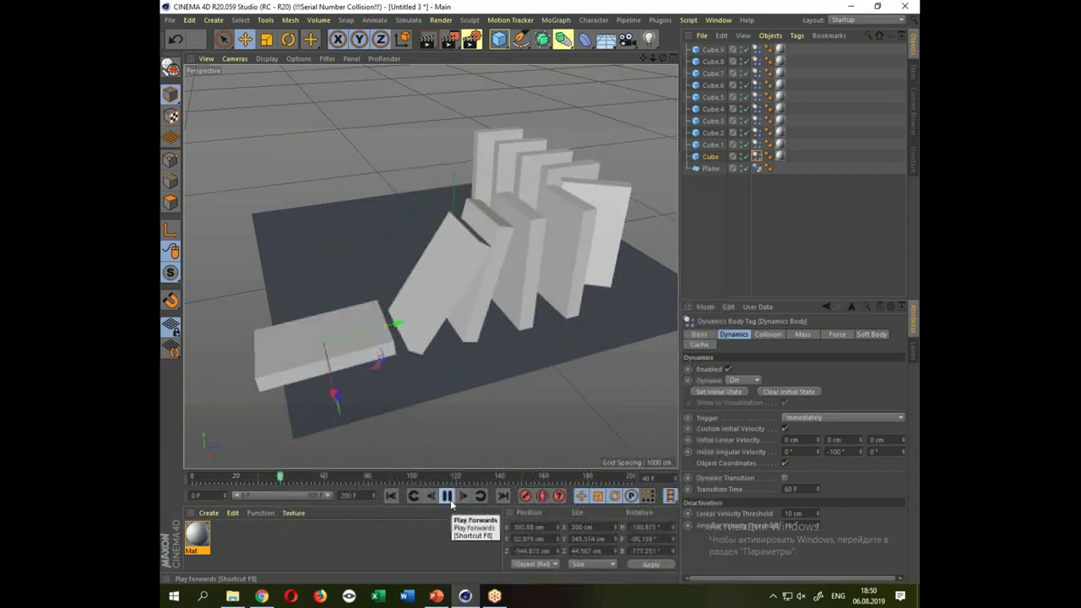
click(448, 497)
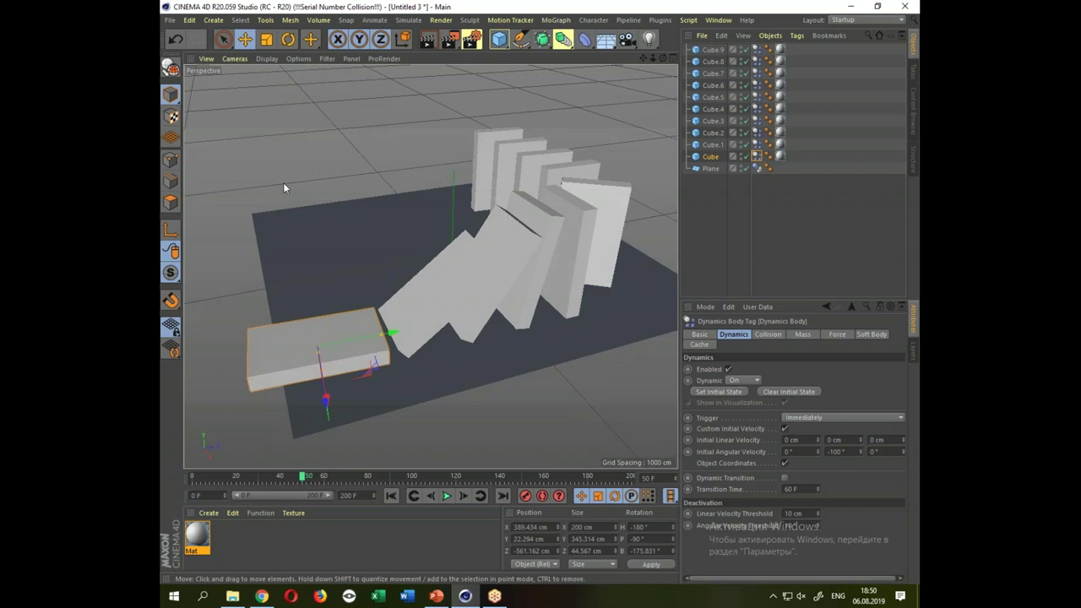
Open 4_fraq.c4d from Desktop\C4D\C4D and dismiss the license warning.
click(170, 22)
click(211, 50)
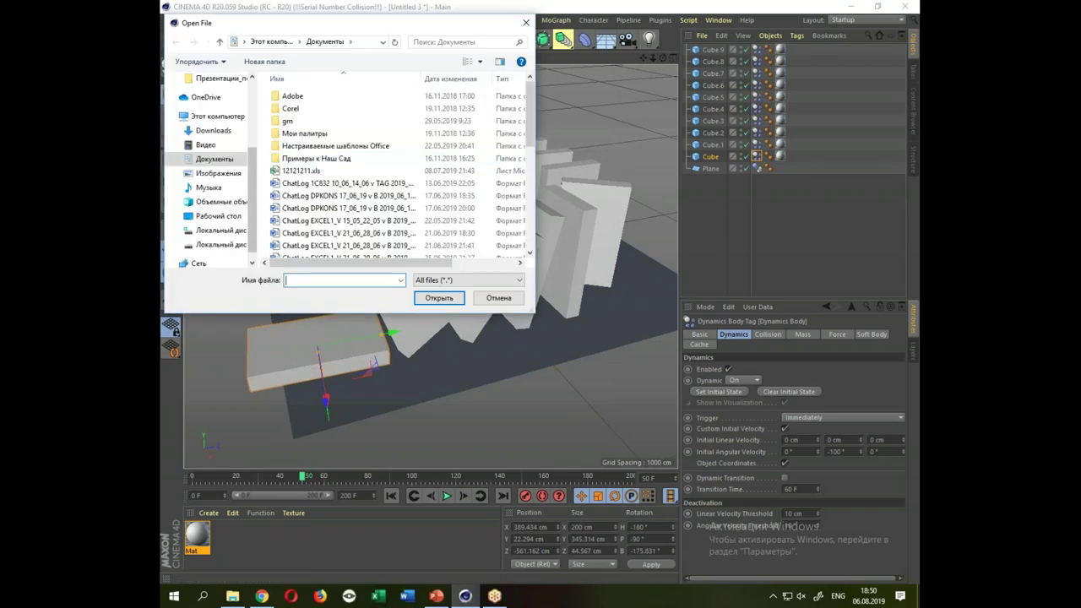
scroll(up, 3)
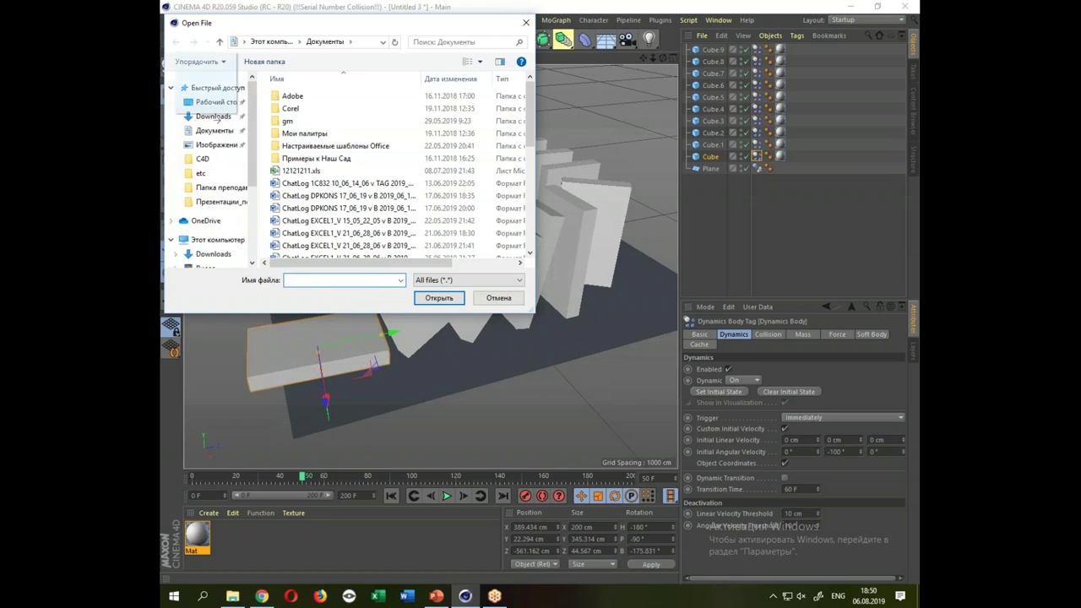
click(207, 101)
double_click(289, 108)
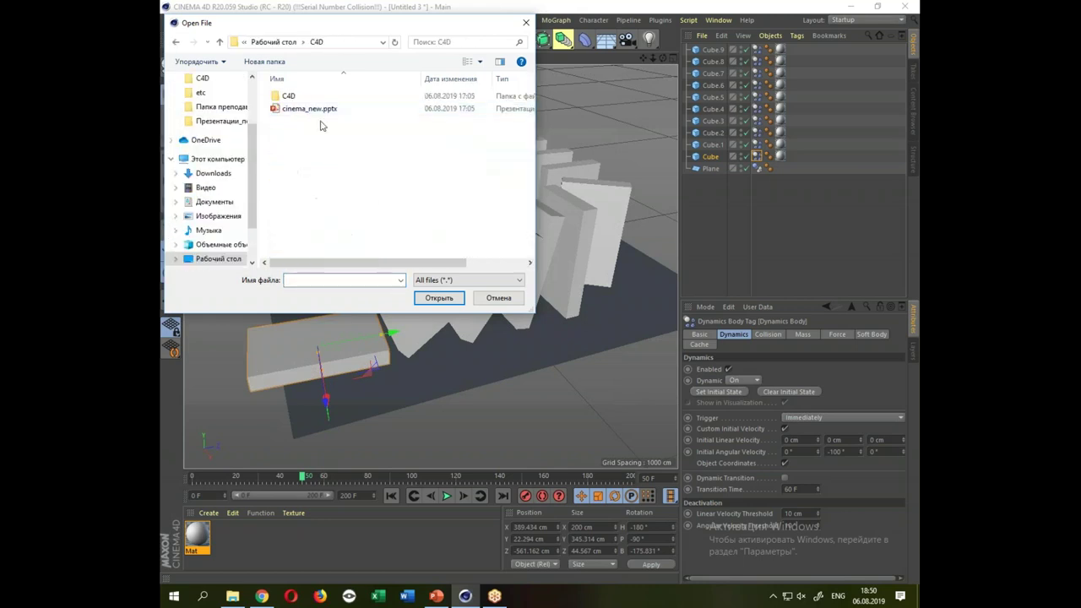
double_click(289, 96)
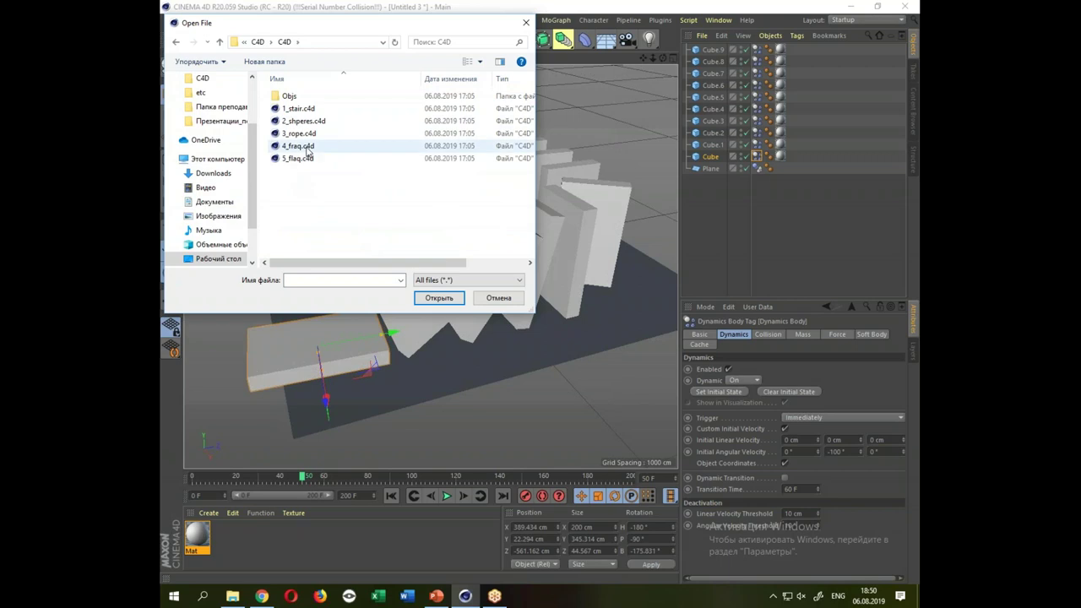
double_click(305, 146)
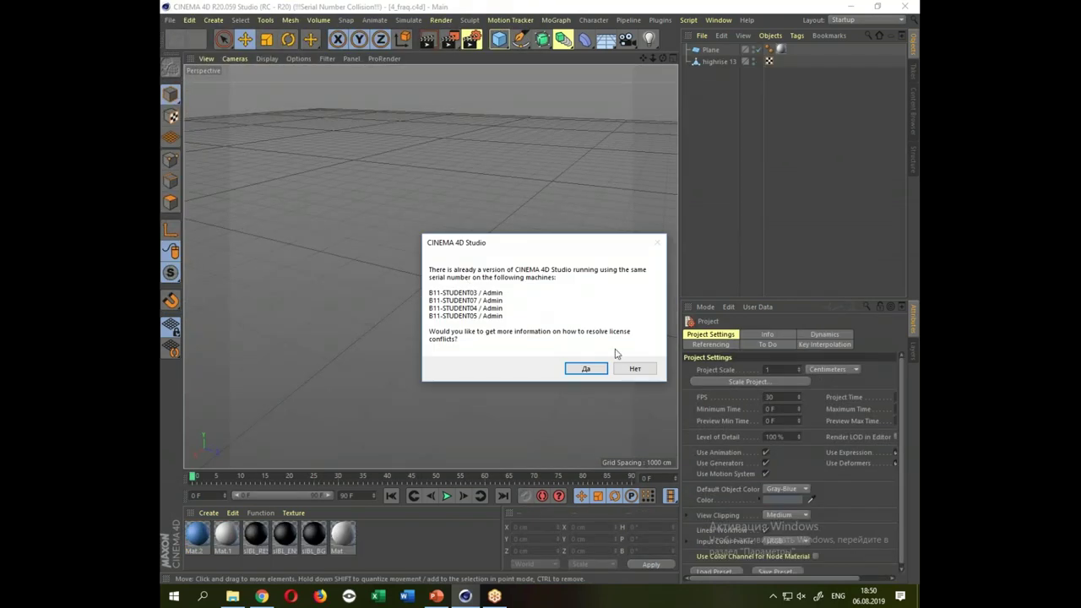
click(633, 370)
Orbit around the twin towers and select the highrise 13 object.
drag(390, 309, 390, 273)
scroll(down, 3)
scroll(up, 3)
drag(473, 221, 405, 301)
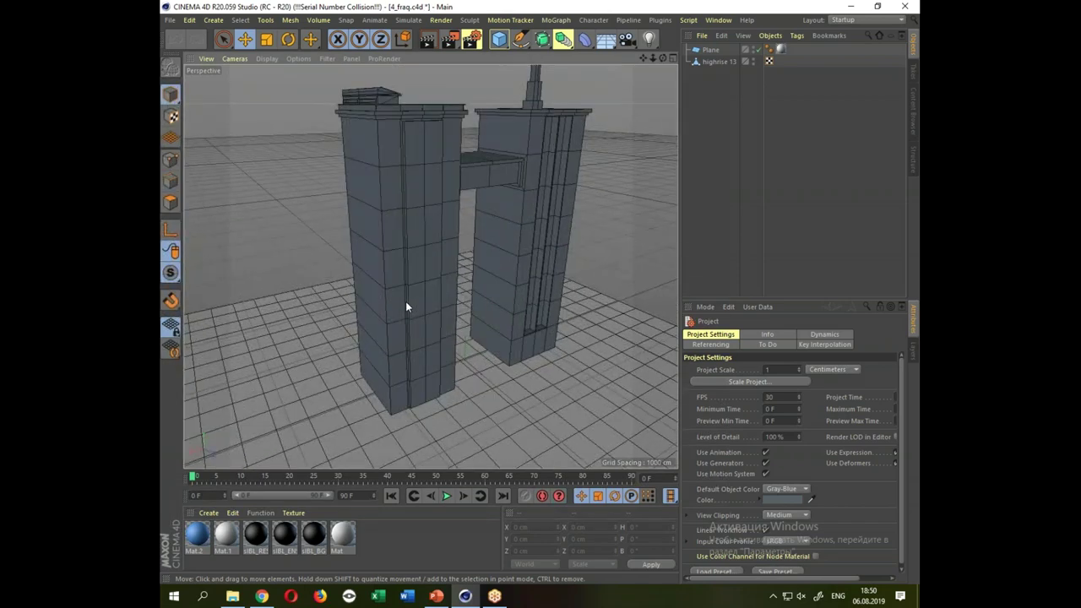
scroll(up, 3)
scroll(down, 3)
drag(437, 345, 417, 308)
scroll(up, 3)
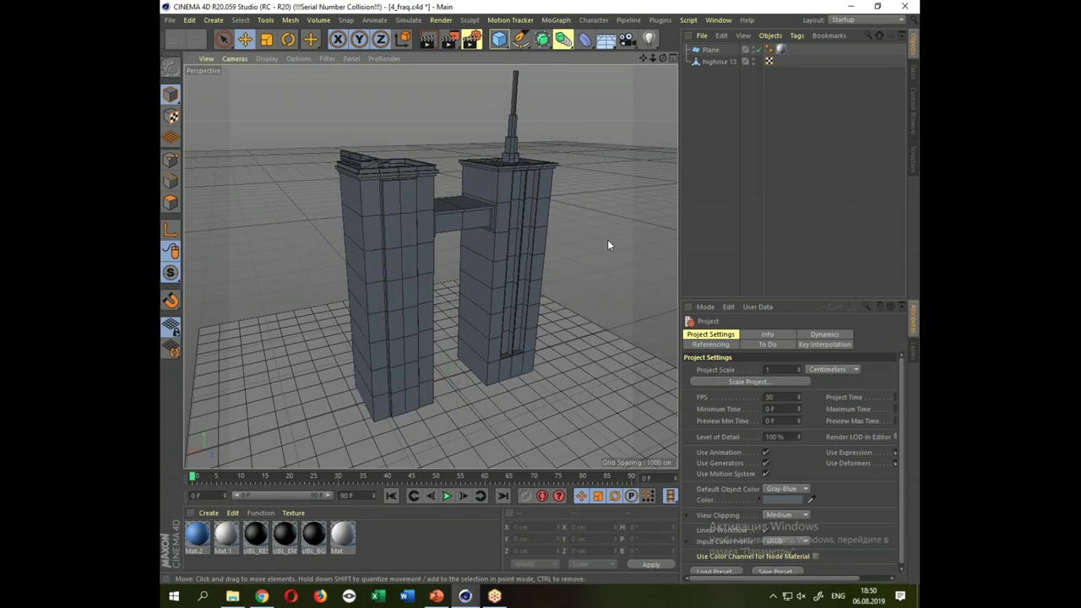
click(531, 211)
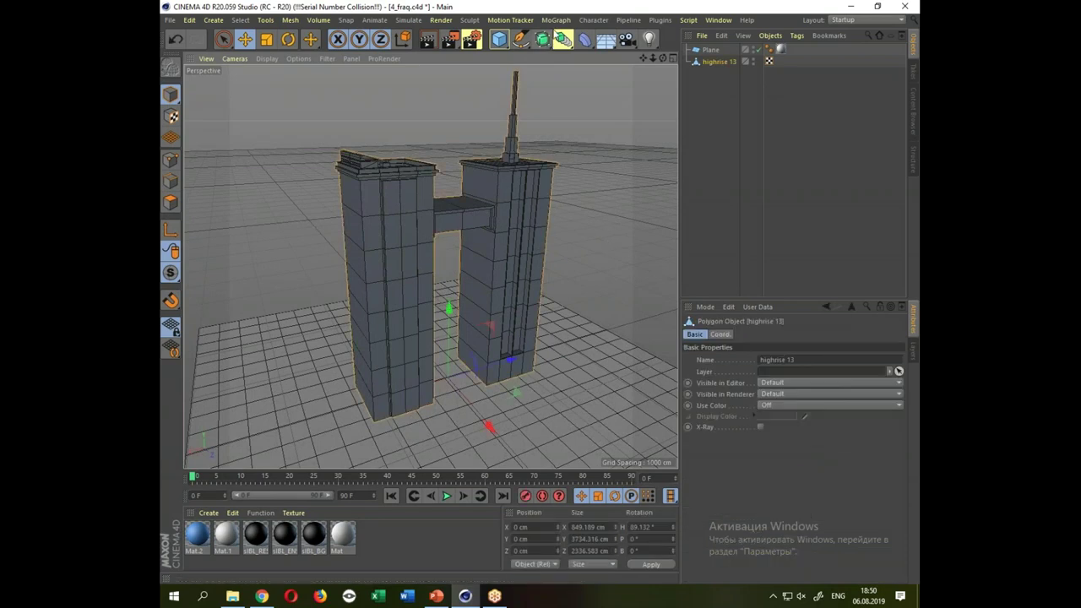
click(550, 21)
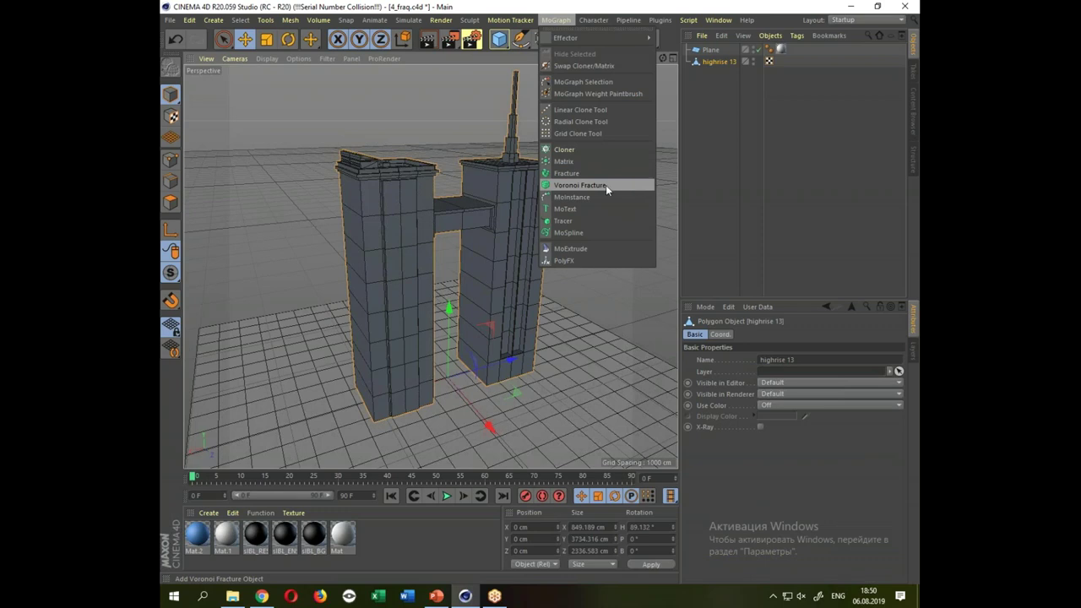
Add a Voronoi Fracture object and place highrise 13 under it.
click(606, 185)
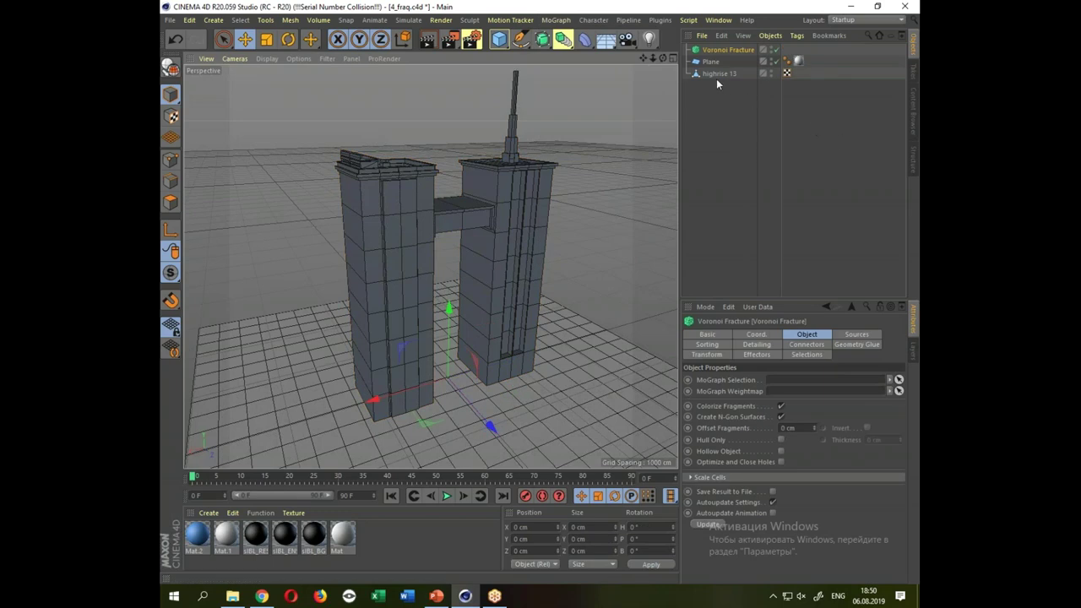
click(715, 74)
drag(713, 75, 736, 62)
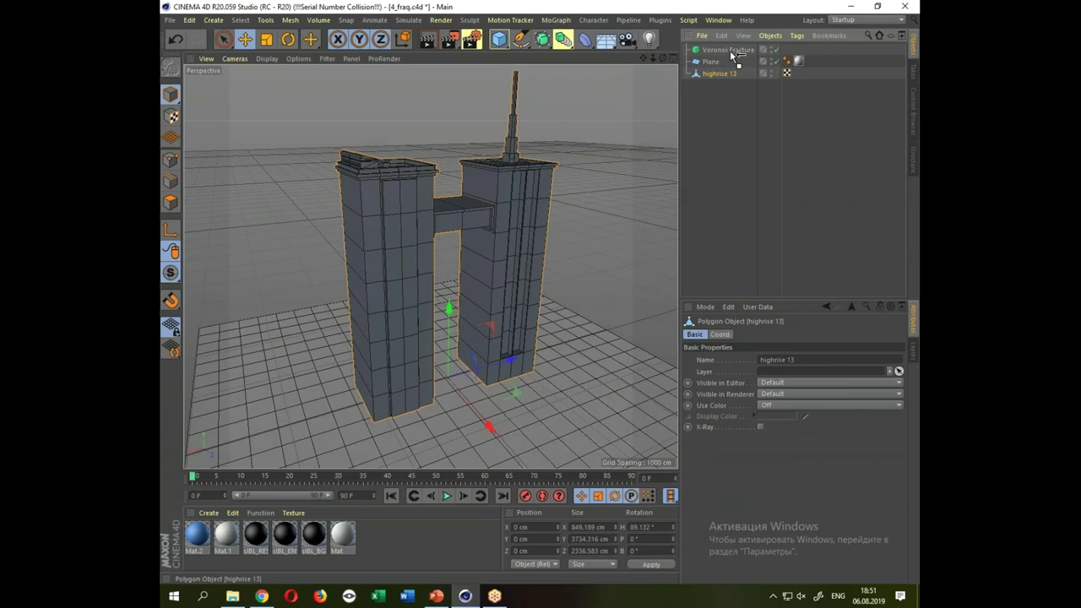
drag(729, 49, 729, 50)
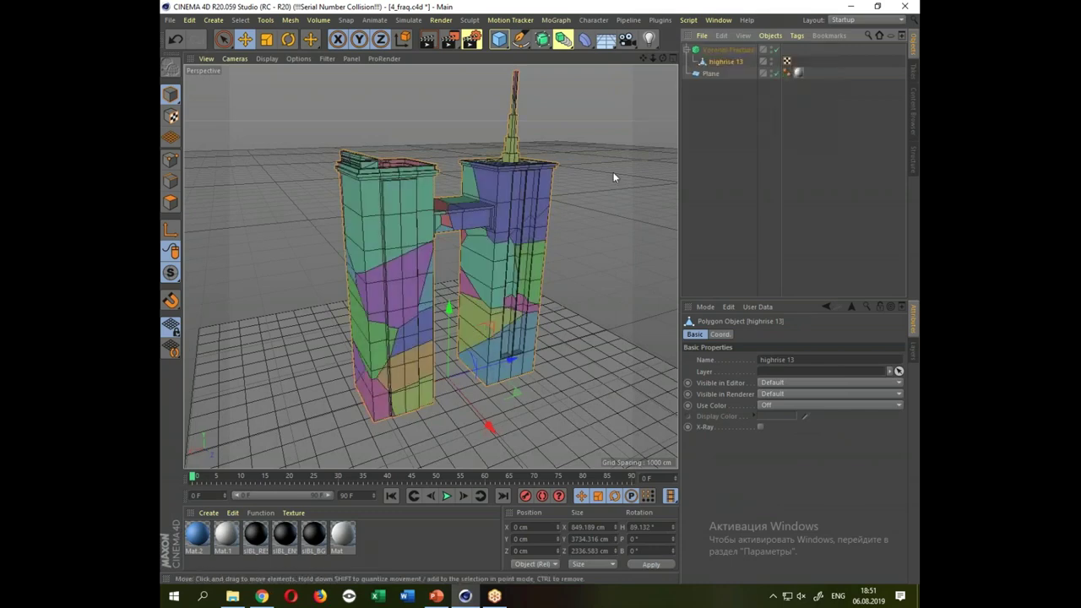
drag(593, 266, 607, 263)
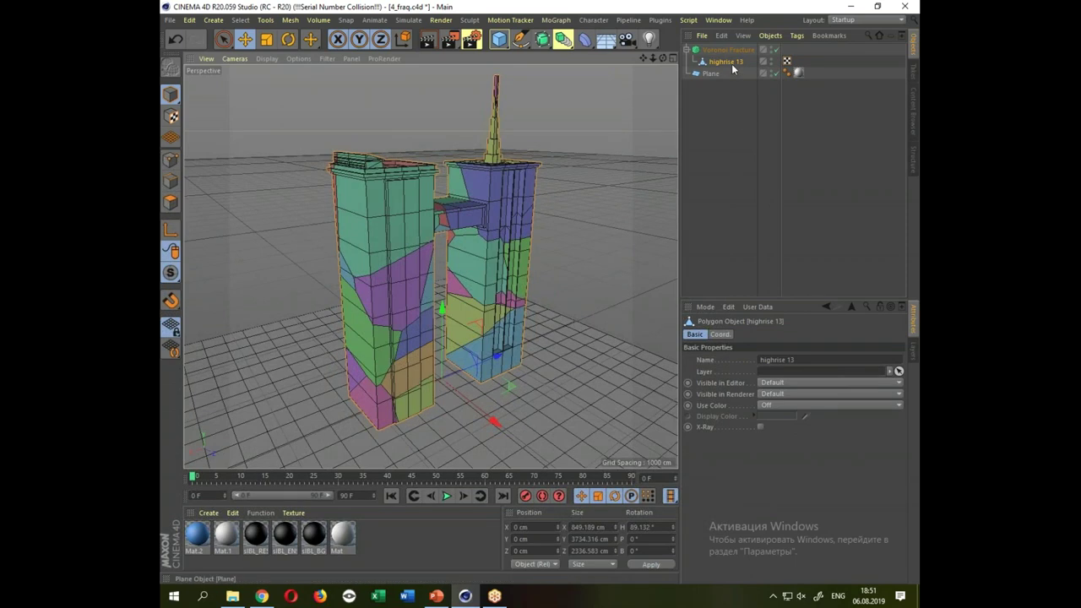
Set the Voronoi Fracture's source Point Amount to 80.
click(730, 51)
click(730, 49)
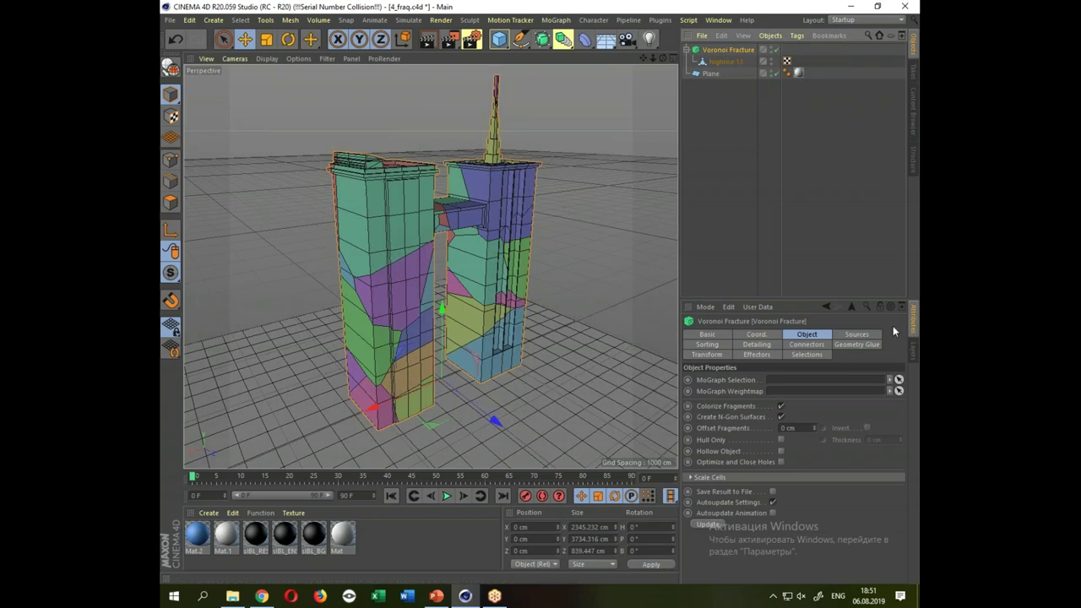
click(856, 335)
click(764, 411)
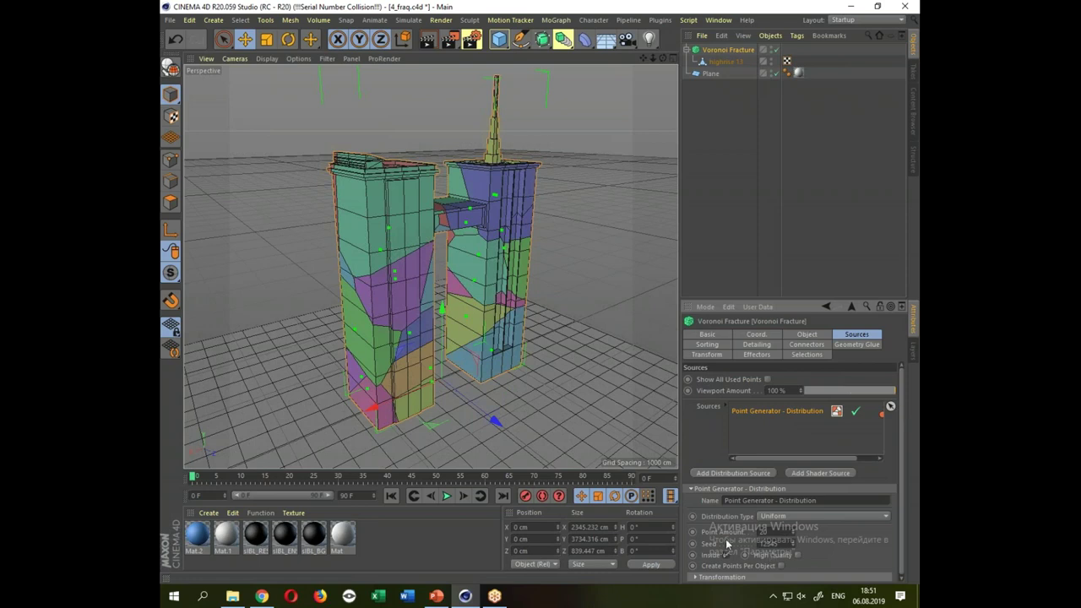
text(80)
drag(584, 265, 586, 271)
click(627, 306)
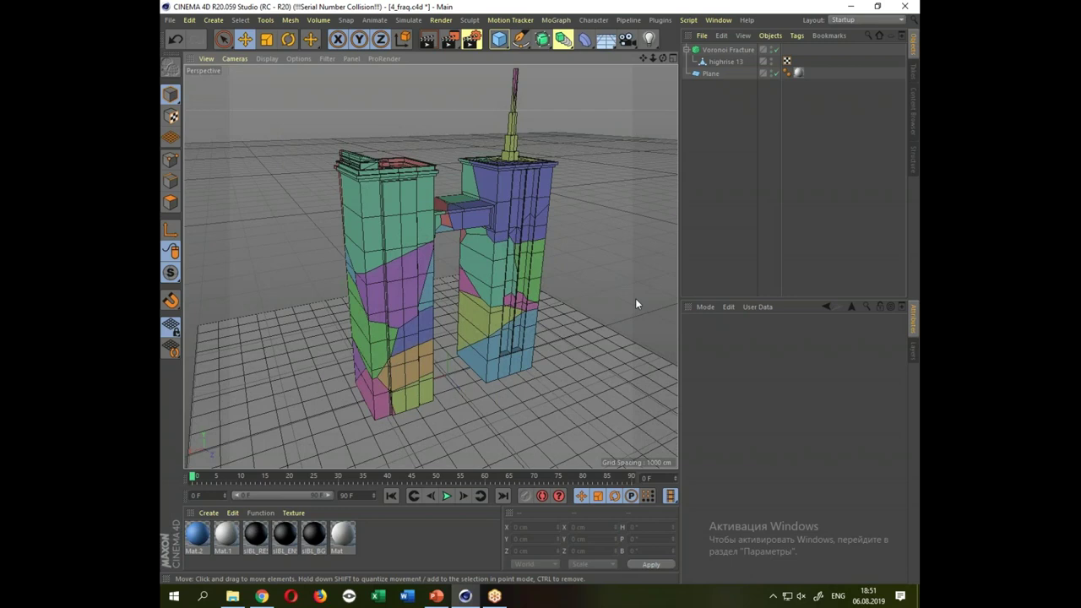
click(729, 53)
right_click(741, 50)
mouse_move(780, 139)
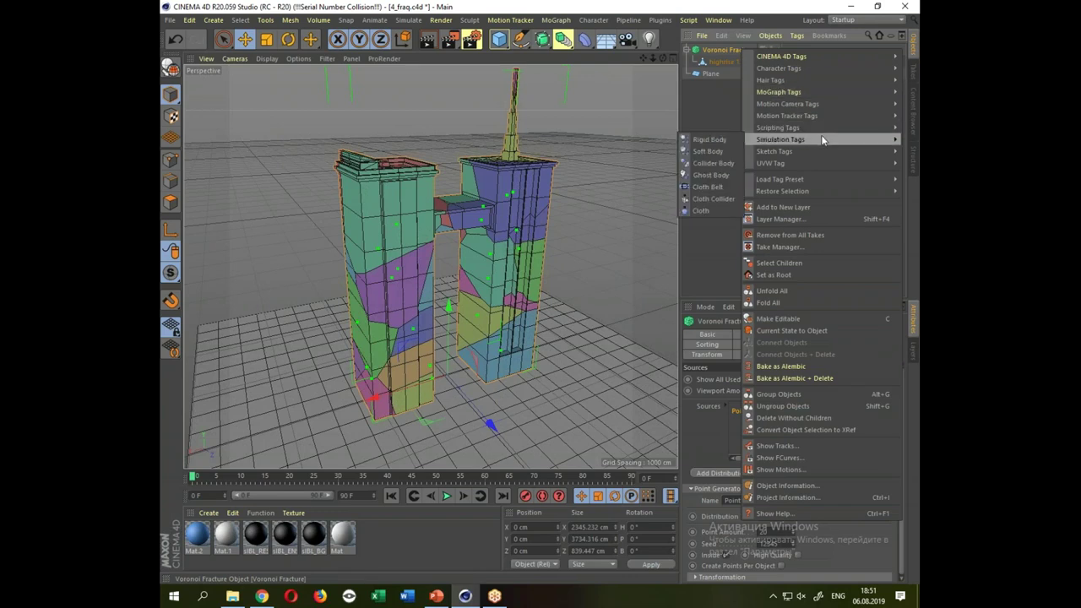
Add a Rigid Body tag with Inherit Tag set to Apply Tag to Children, then play the collapse.
click(730, 141)
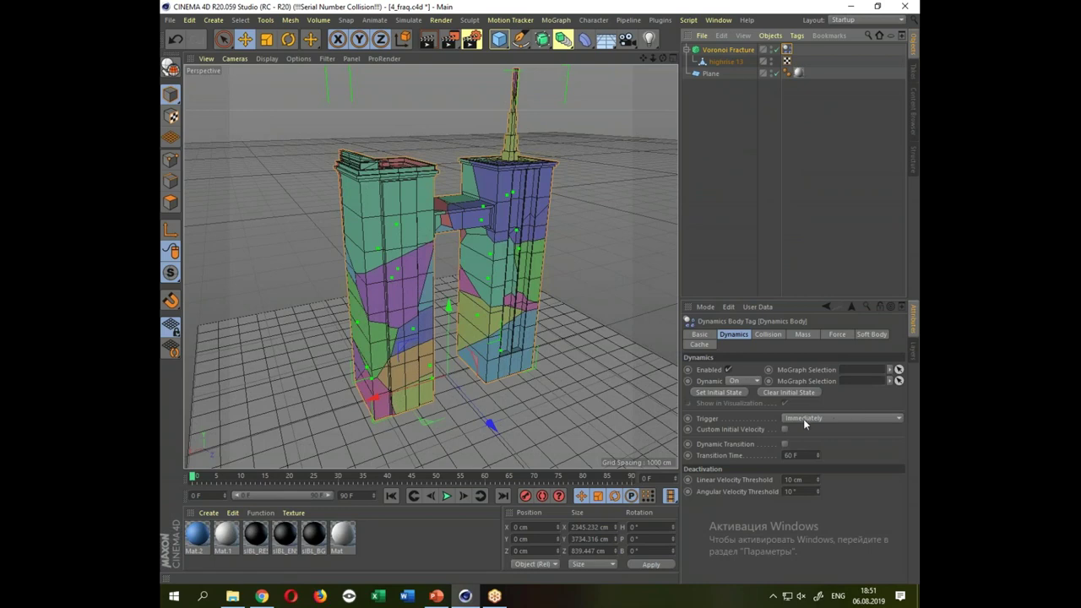
click(770, 334)
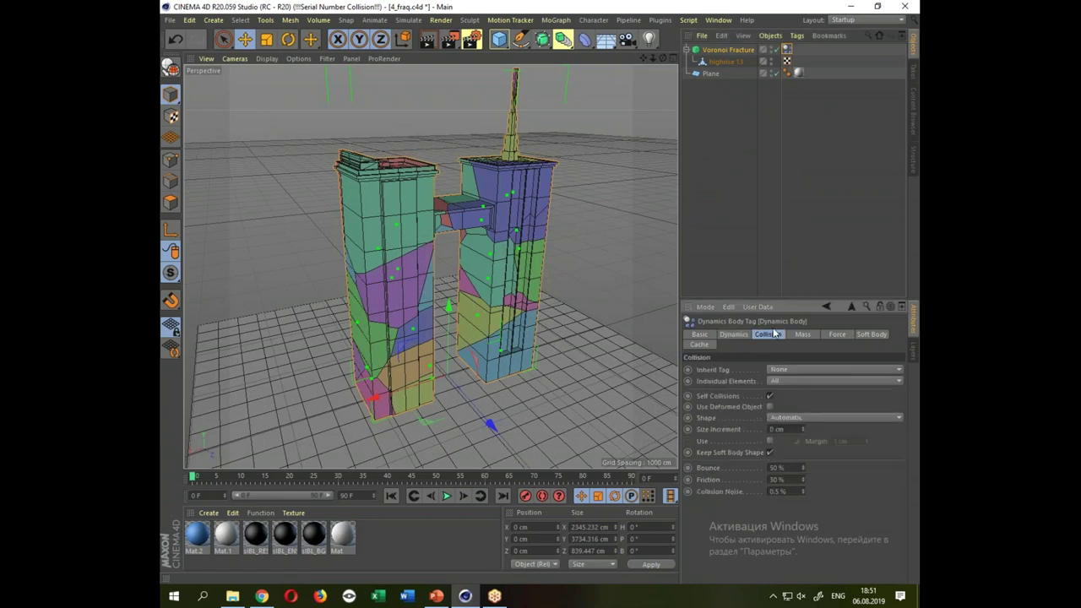
click(780, 382)
click(780, 381)
click(780, 367)
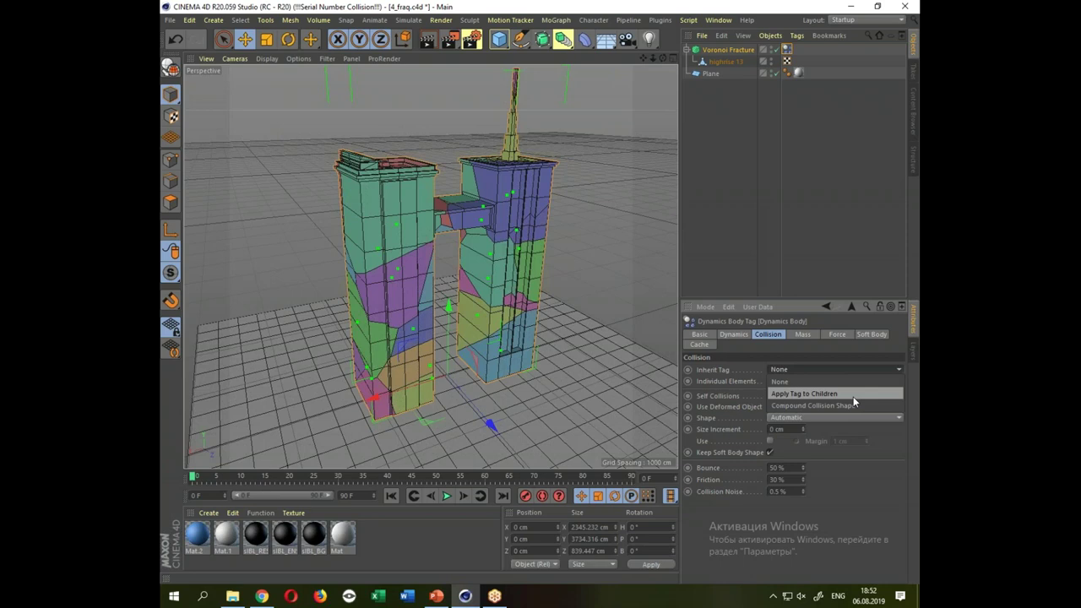
click(853, 394)
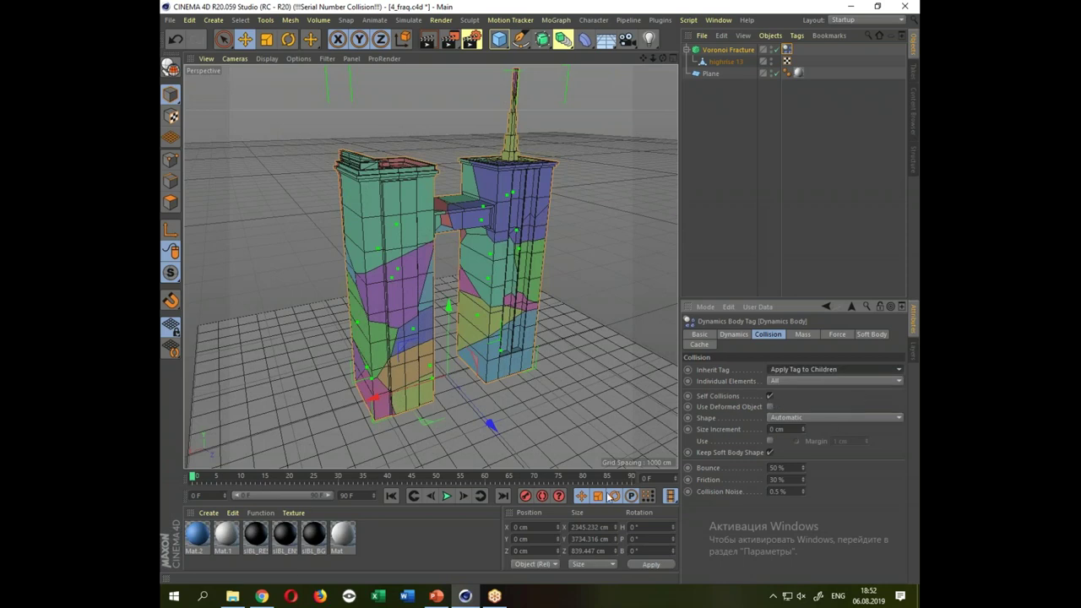
click(582, 291)
click(453, 497)
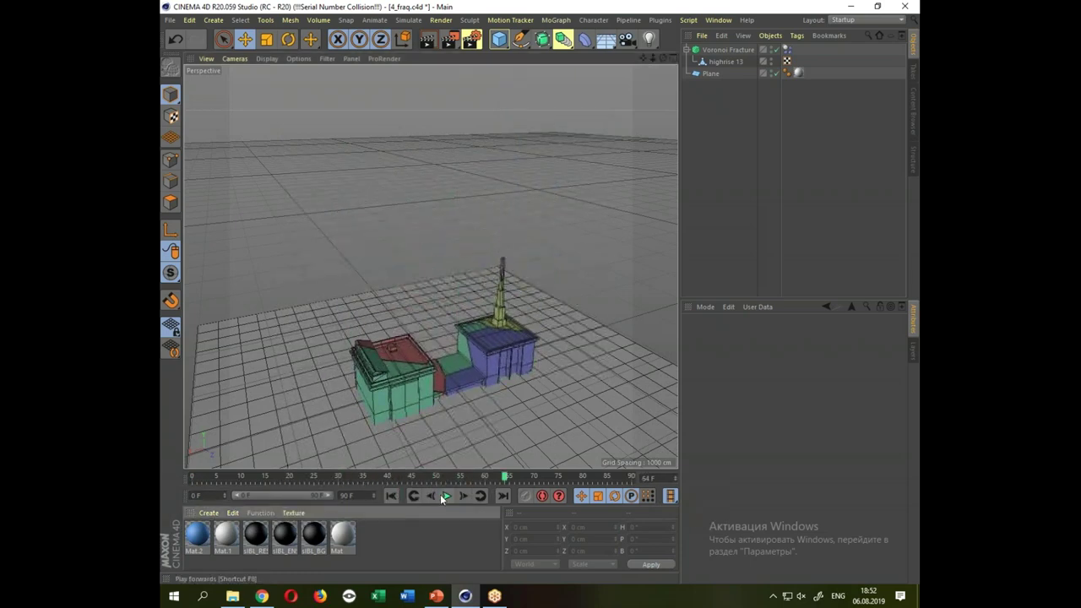
Add a cloth collider tag to the ground Plane, test-play, then rewind to frame 0.
click(394, 497)
click(596, 355)
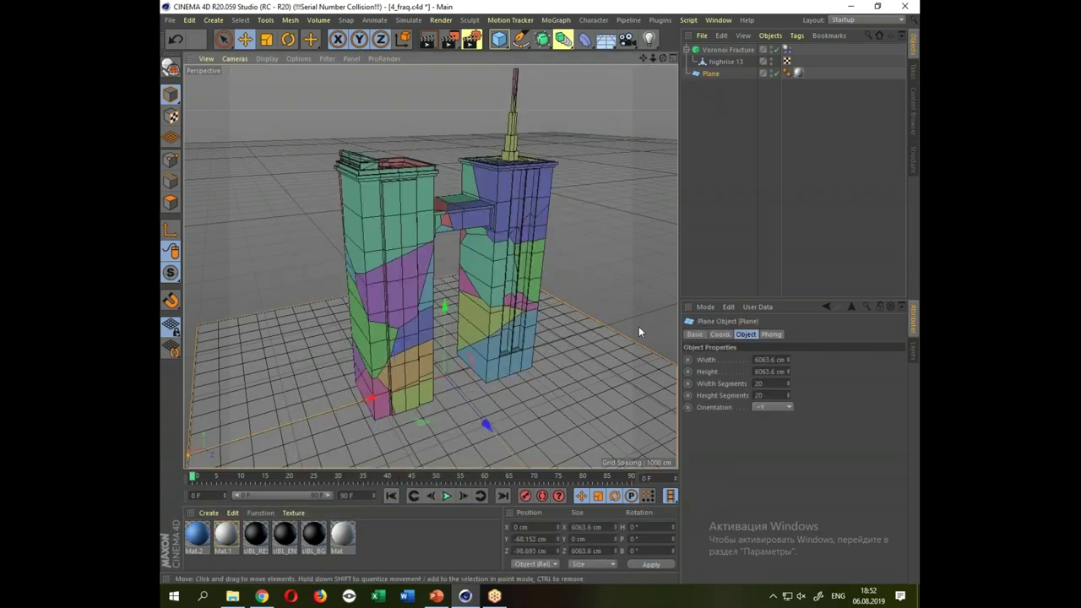
right_click(710, 74)
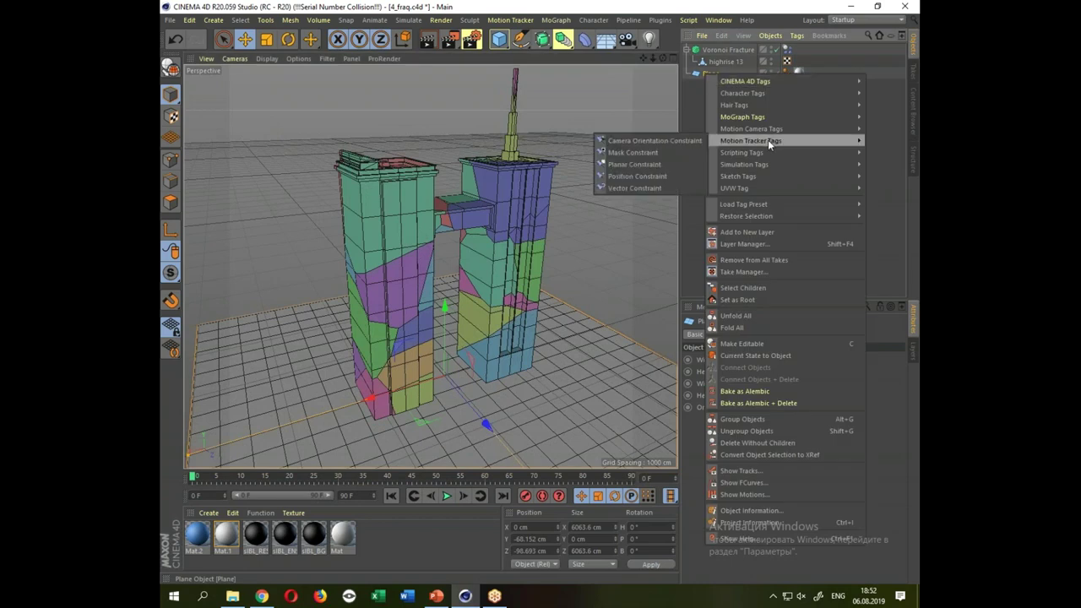
mouse_move(743, 164)
click(684, 224)
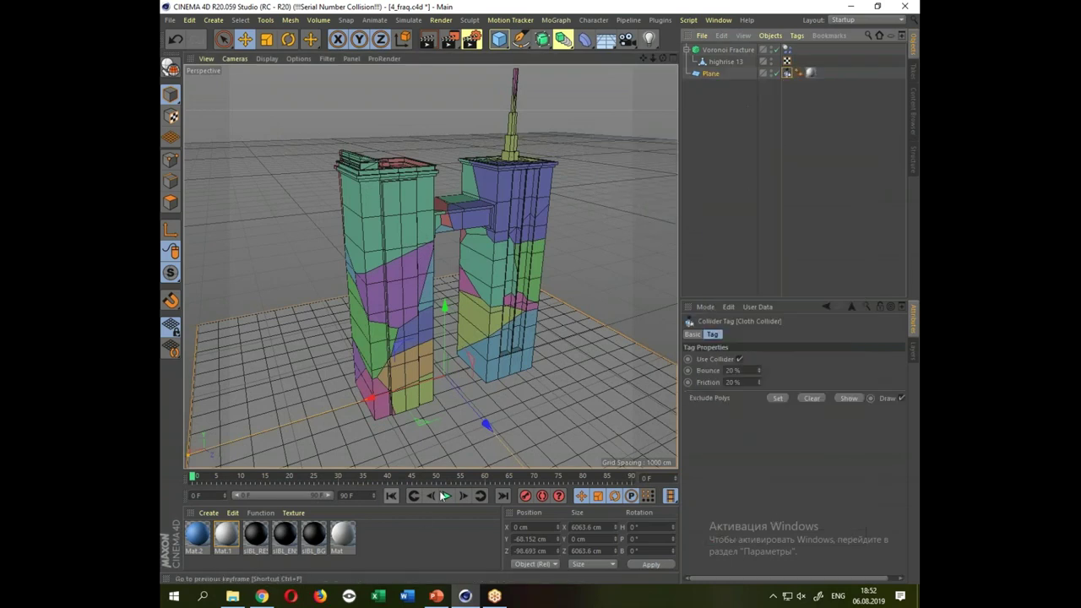
click(445, 495)
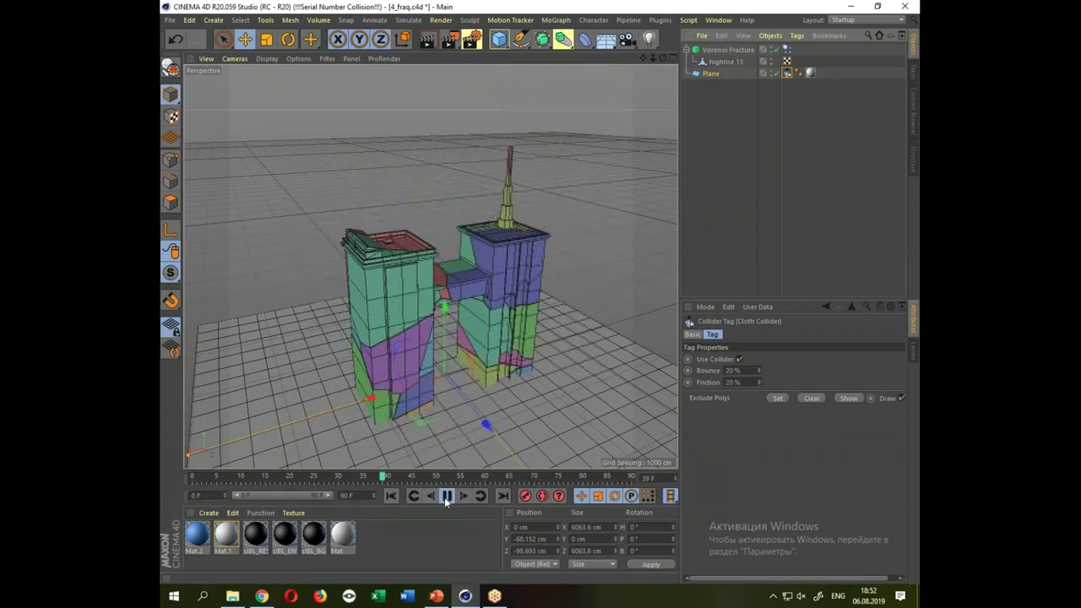
click(447, 496)
click(544, 427)
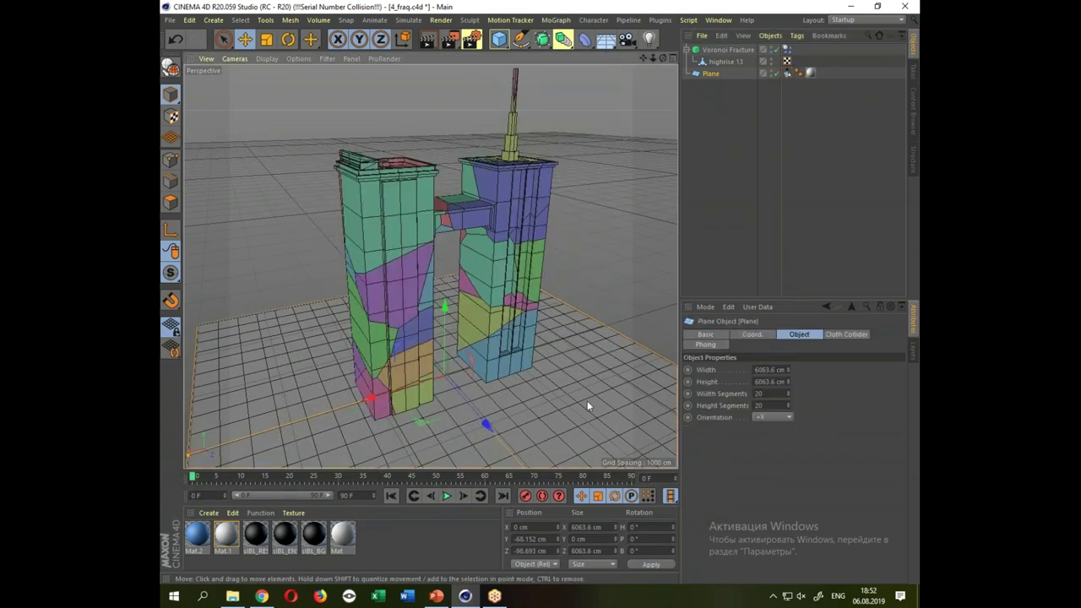
Add a Collider Body tag to the Plane from Simulation Tags.
click(786, 74)
click(750, 98)
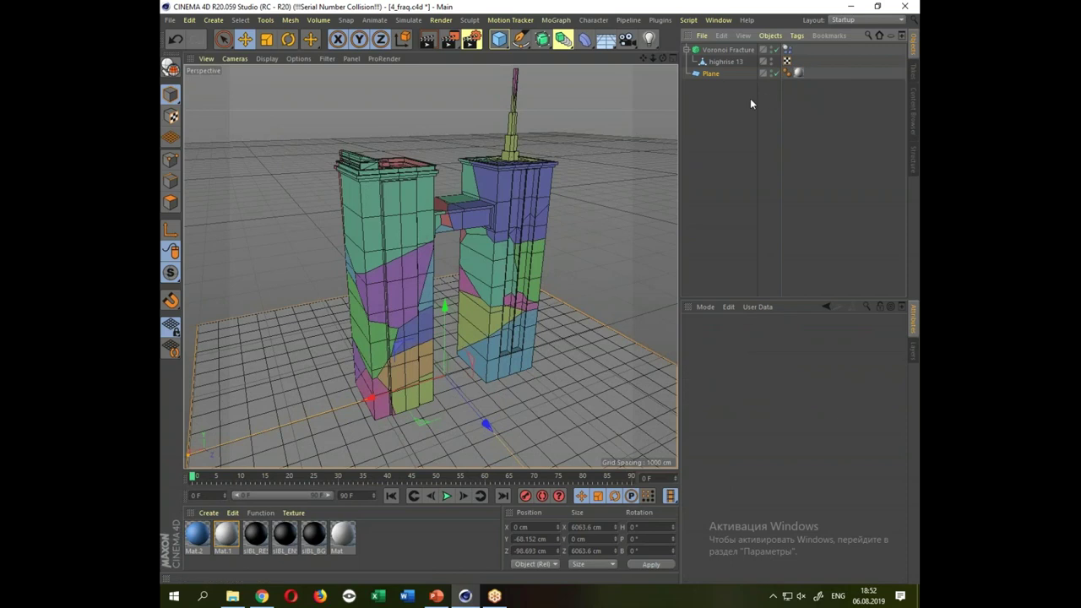
right_click(721, 75)
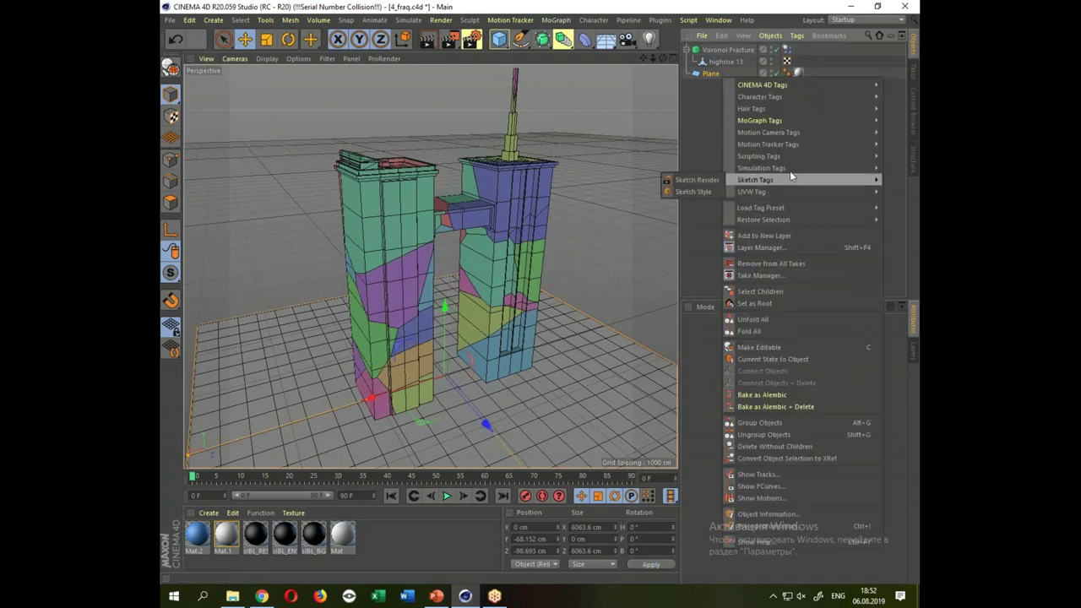
mouse_move(760, 168)
click(707, 190)
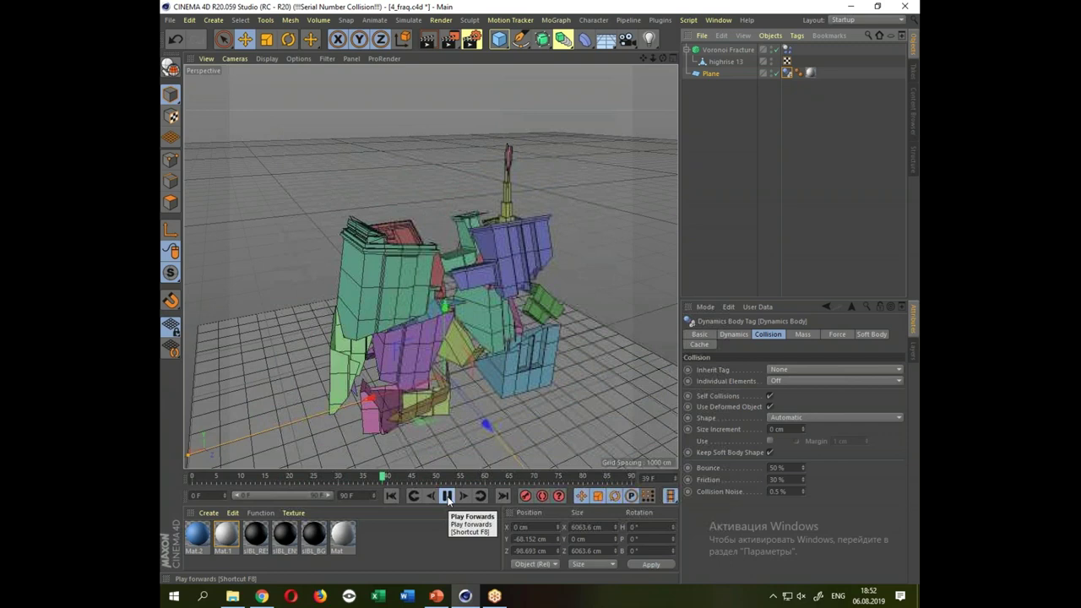
Pause the collapse and orbit around to inspect the fragment pile.
key(F8)
drag(599, 395, 505, 351)
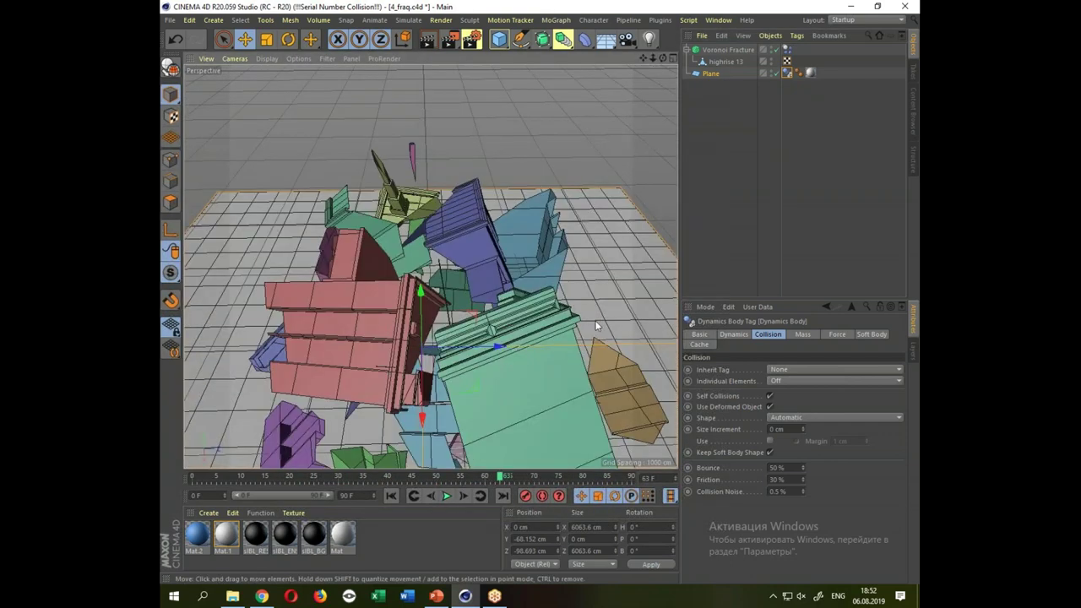
scroll(down, 3)
drag(578, 326, 551, 197)
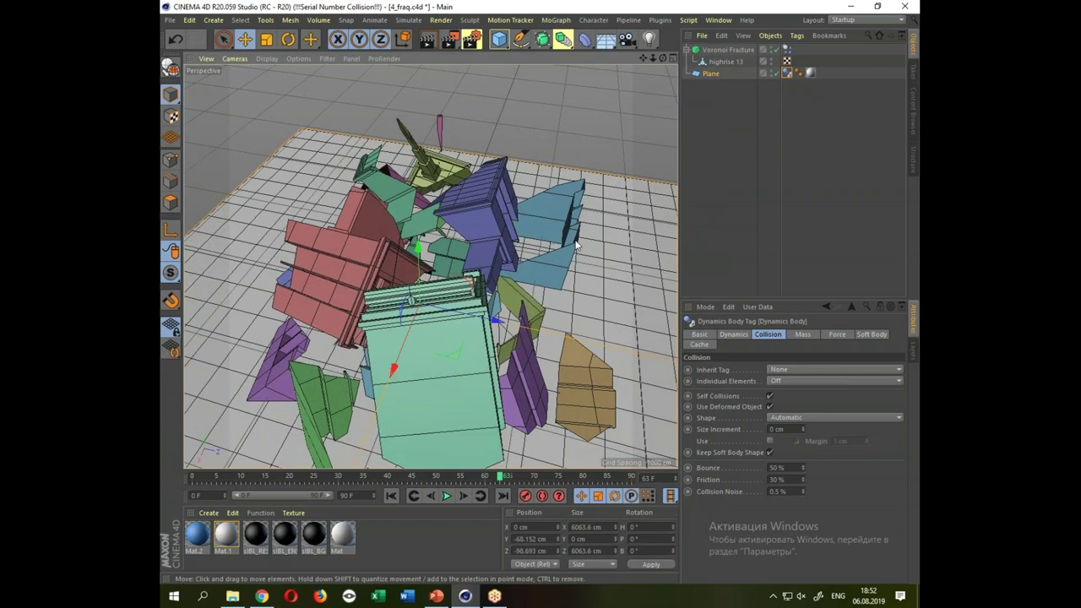
Enable Hull Only in the Voronoi Fracture's Object settings.
click(723, 49)
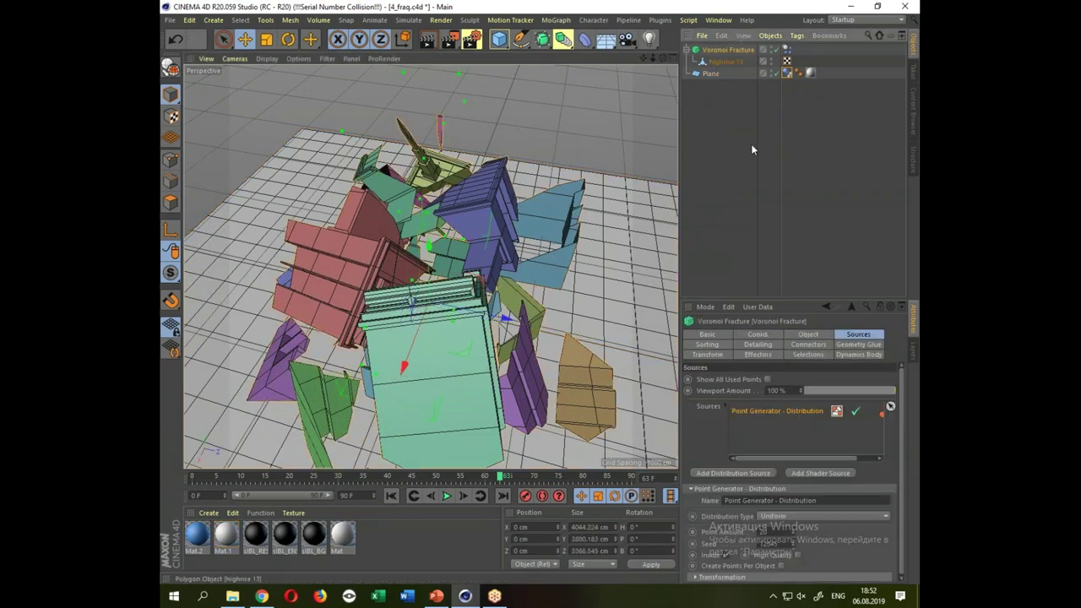
click(767, 345)
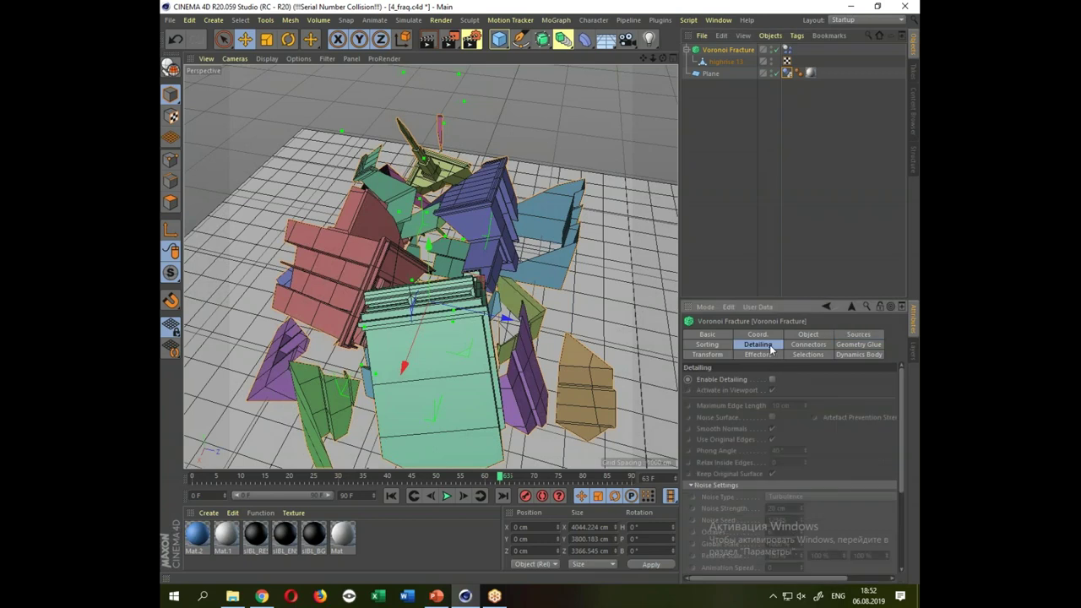
click(714, 336)
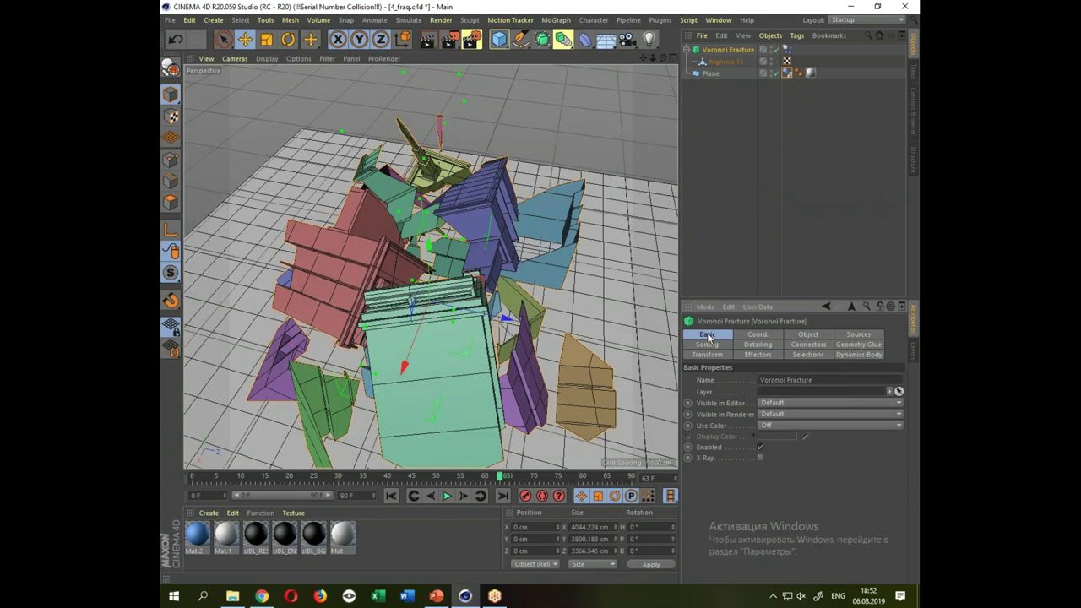
click(810, 338)
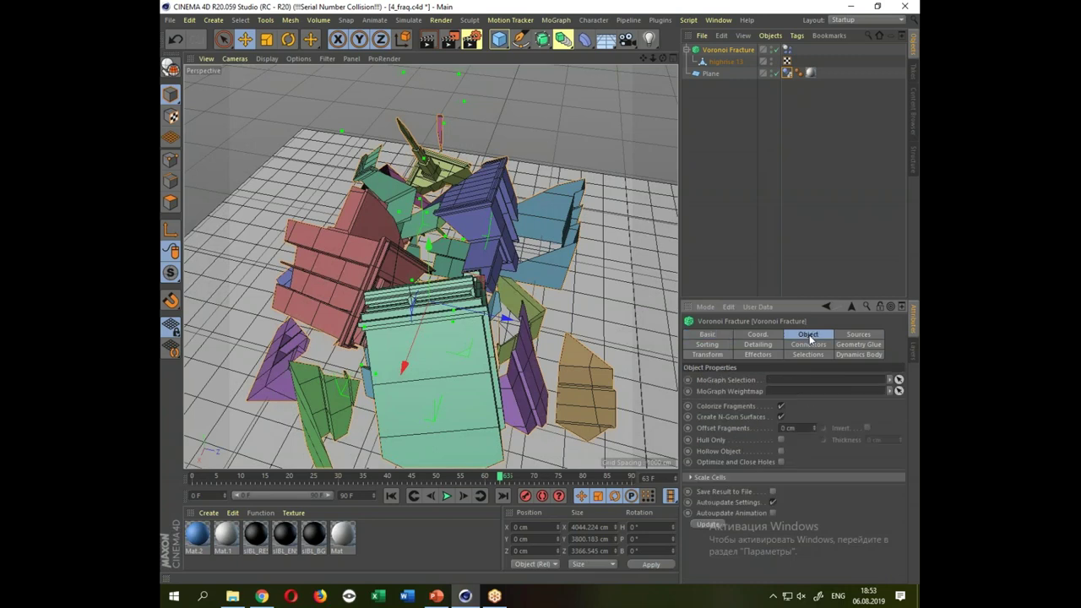
click(781, 439)
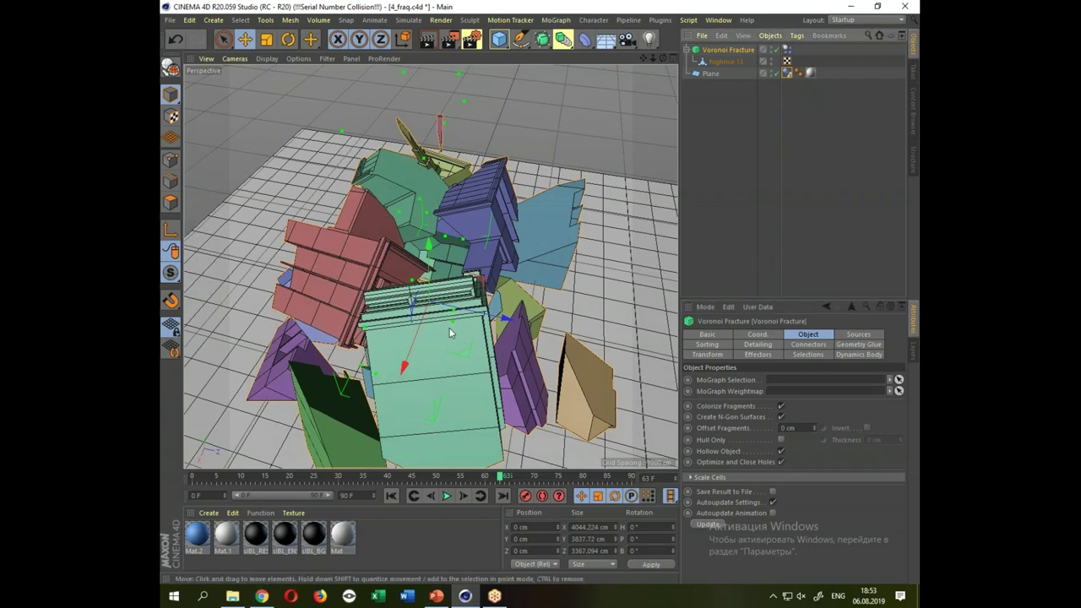
Rewind to frame 0, set the fracture's Dynamics Body Trigger to On Collision, and add a Sphere.
drag(497, 479, 166, 470)
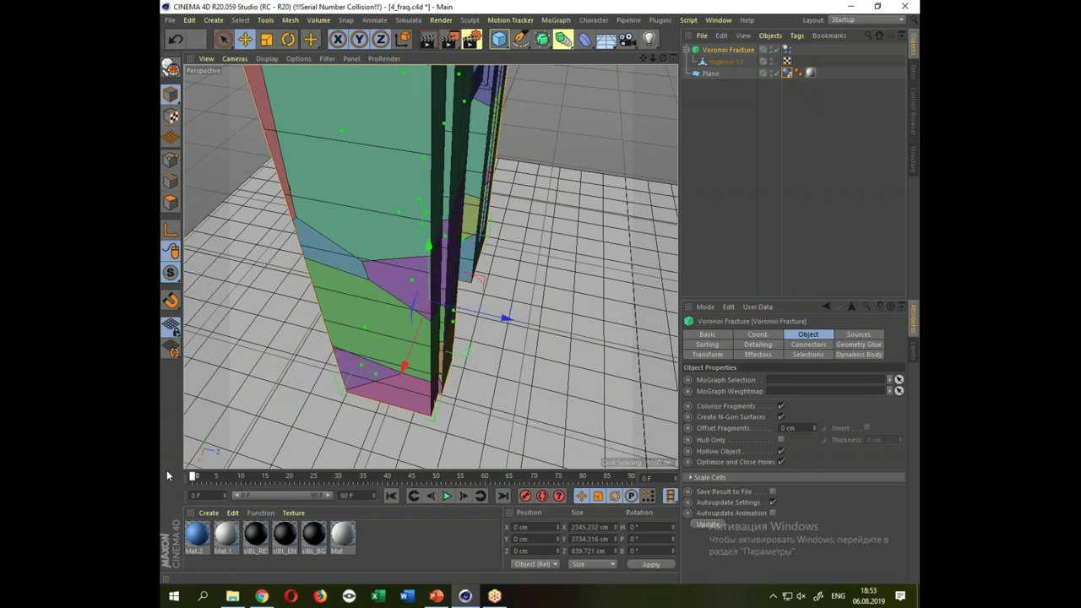
click(787, 60)
click(733, 335)
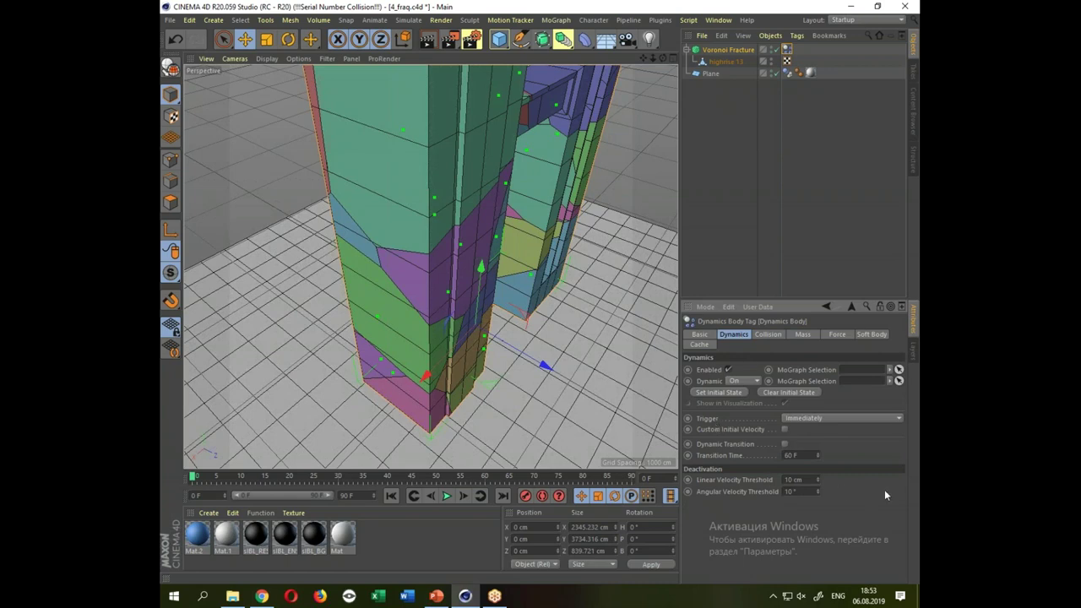
click(823, 419)
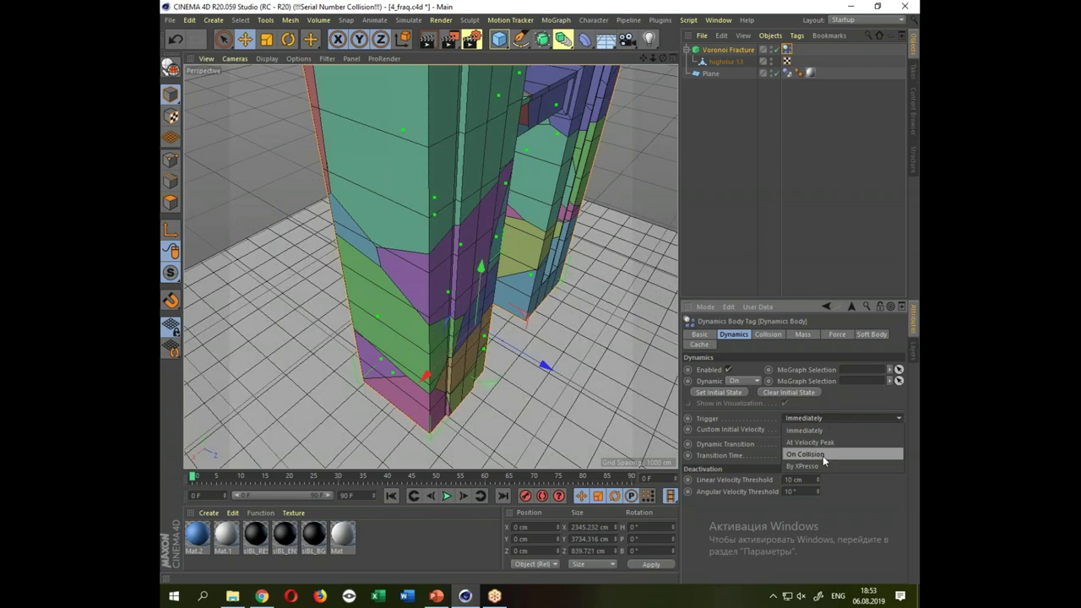
click(822, 455)
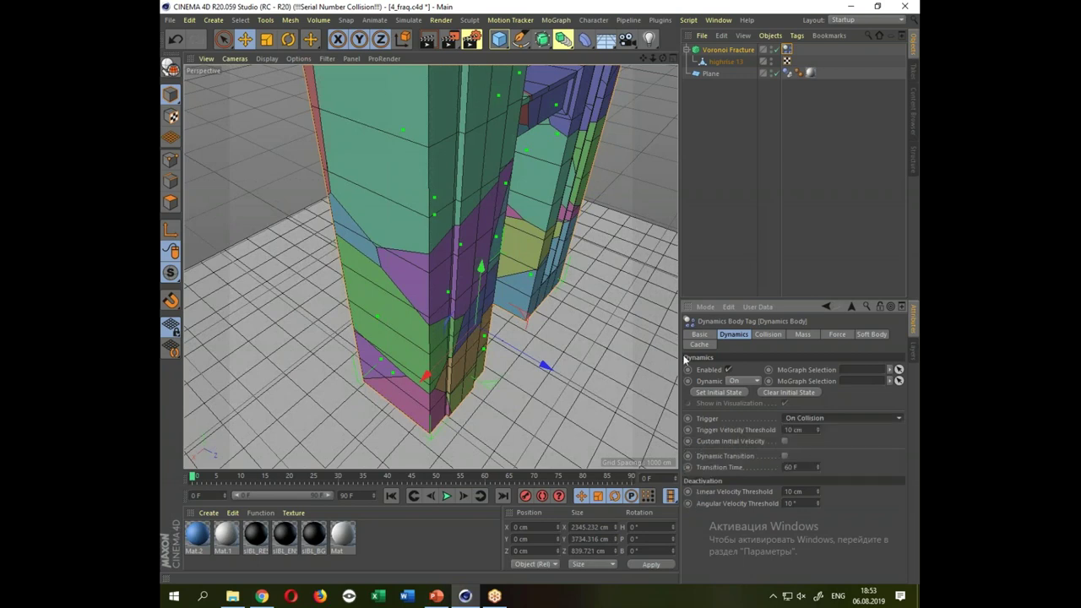
scroll(down, 3)
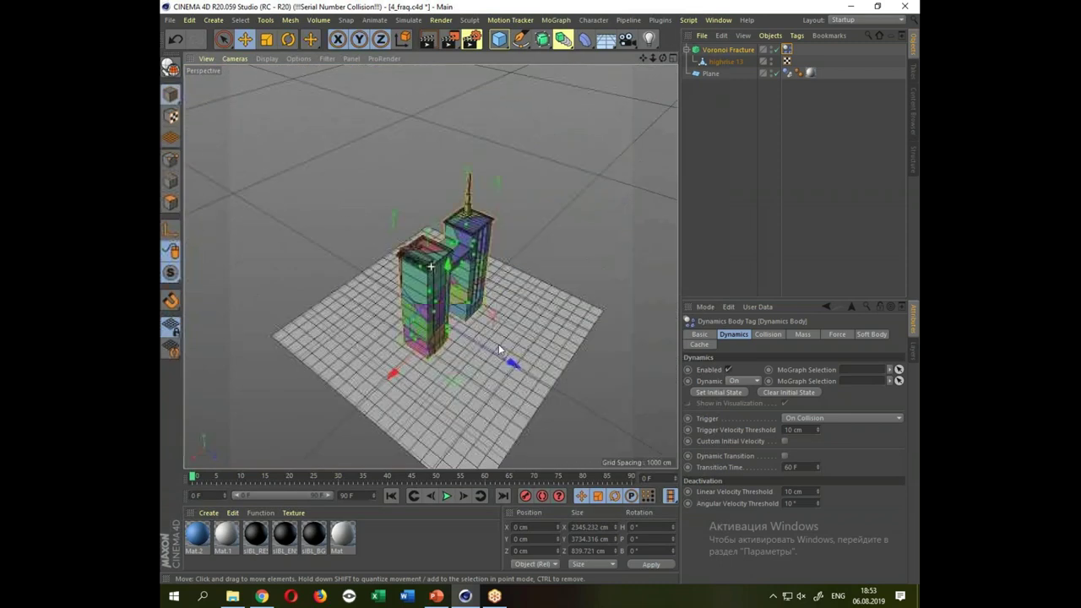
drag(499, 38, 717, 77)
Move the sphere out of the towers, enlarge it, and lower it slightly.
drag(447, 267, 625, 300)
scroll(down, 3)
scroll(up, 3)
scroll(up, 3)
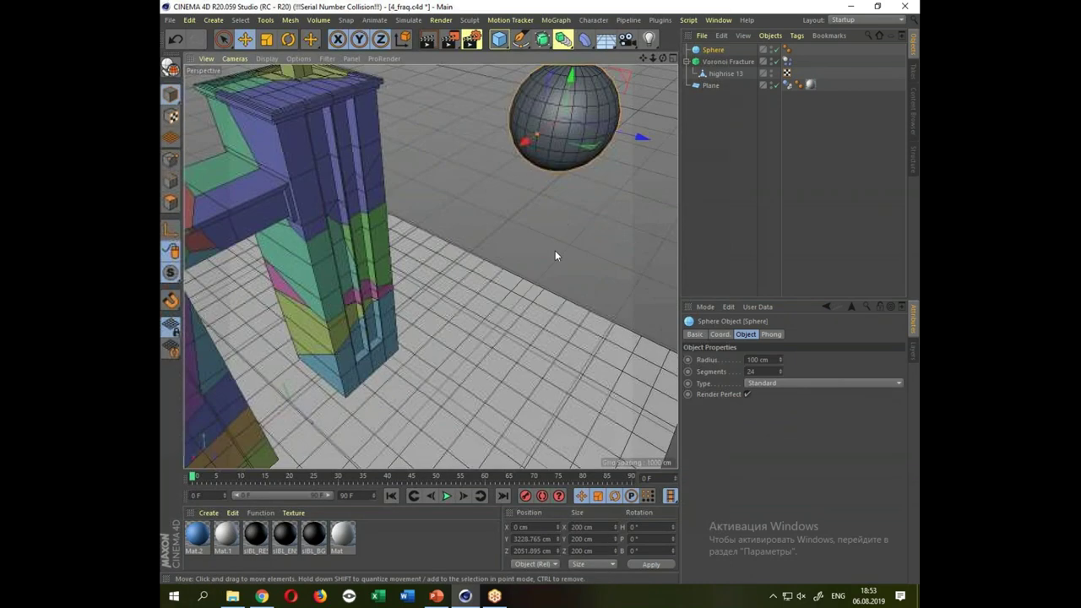
scroll(down, 3)
drag(549, 179, 439, 271)
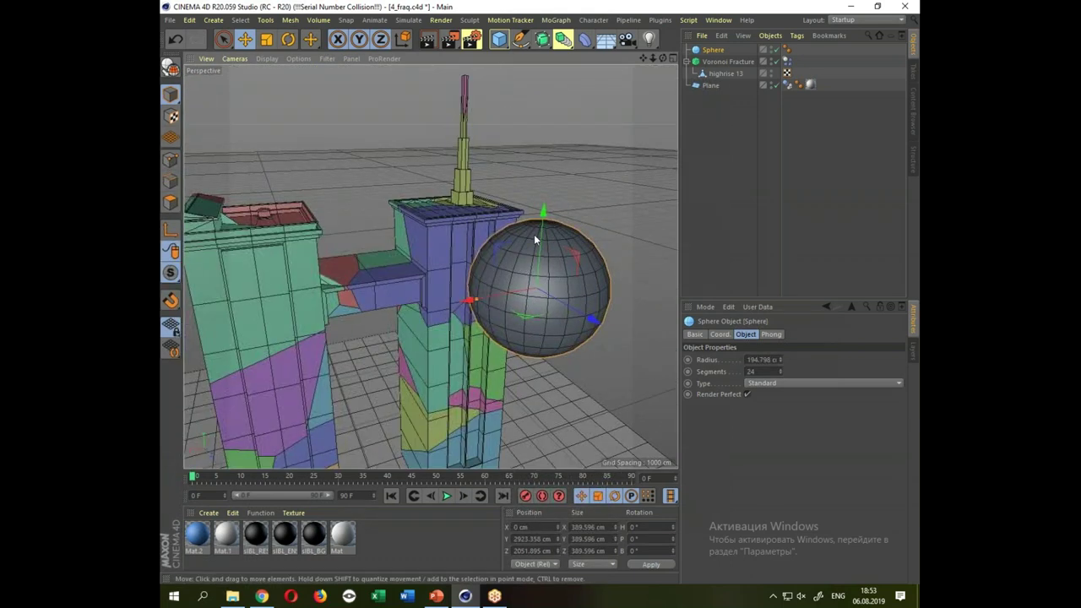
drag(539, 230, 478, 361)
In the maximised Front view, move the sphere right and down beside the tower.
middle_click(607, 166)
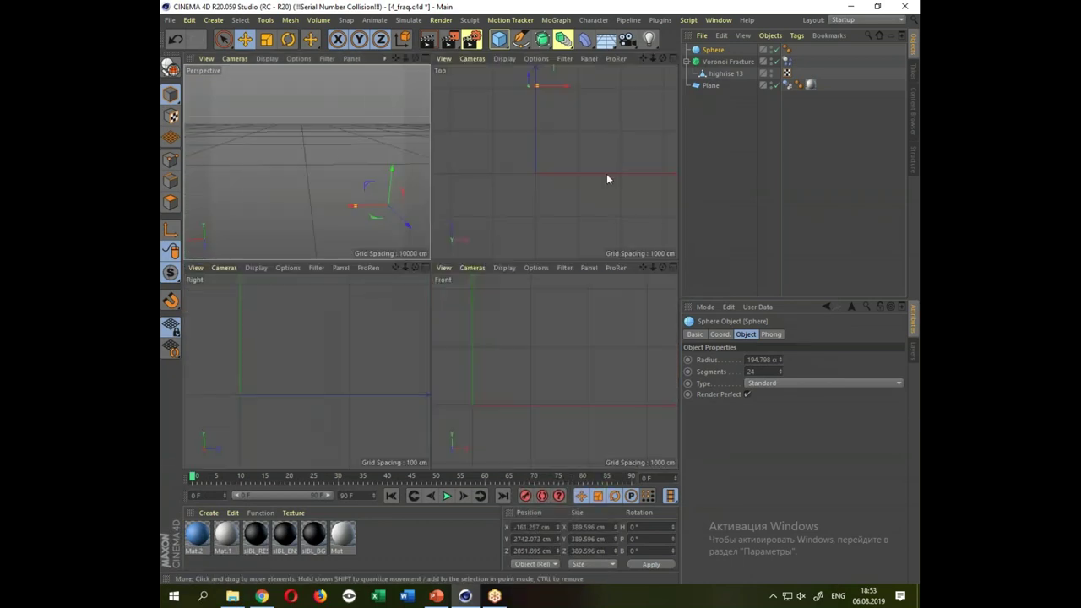
middle_click(606, 352)
scroll(up, 3)
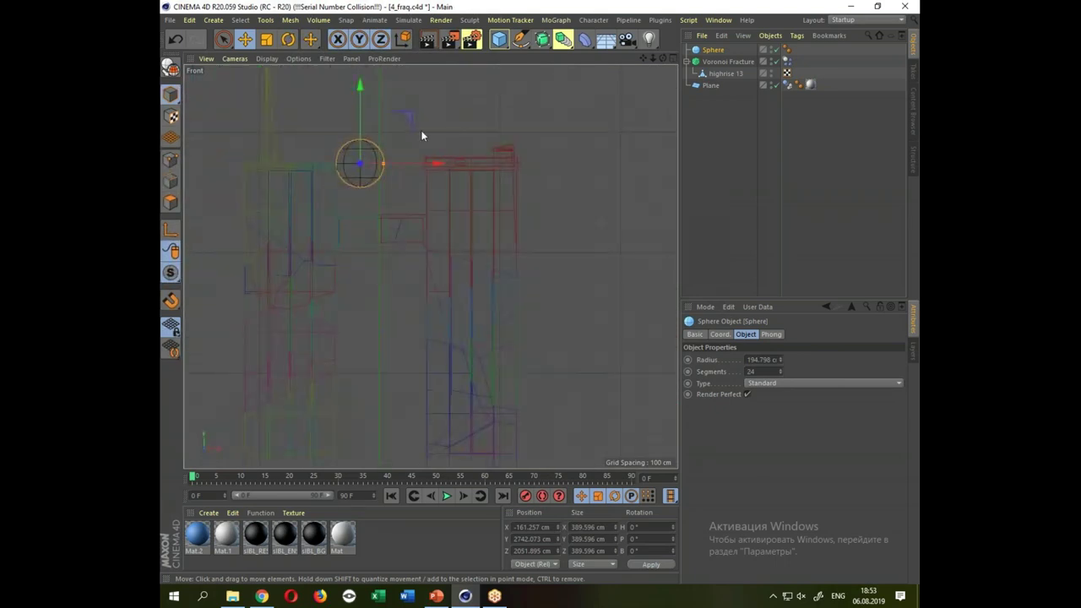
drag(412, 118, 538, 167)
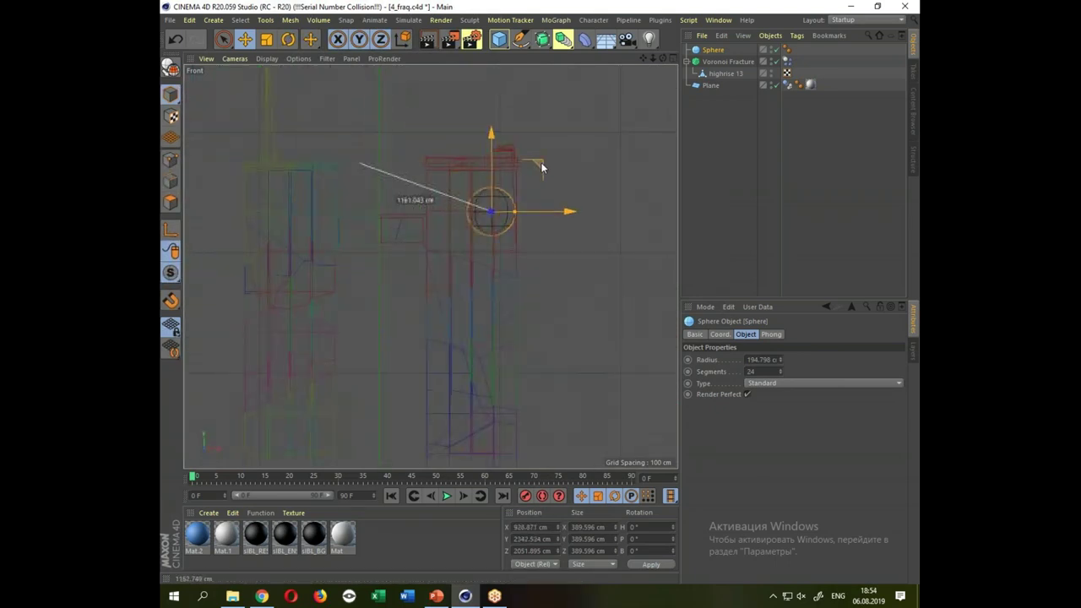
Back in the Perspective view, scale the sphere up to a 273.51 cm radius.
middle_click(571, 268)
middle_click(392, 142)
drag(614, 232, 532, 275)
scroll(up, 3)
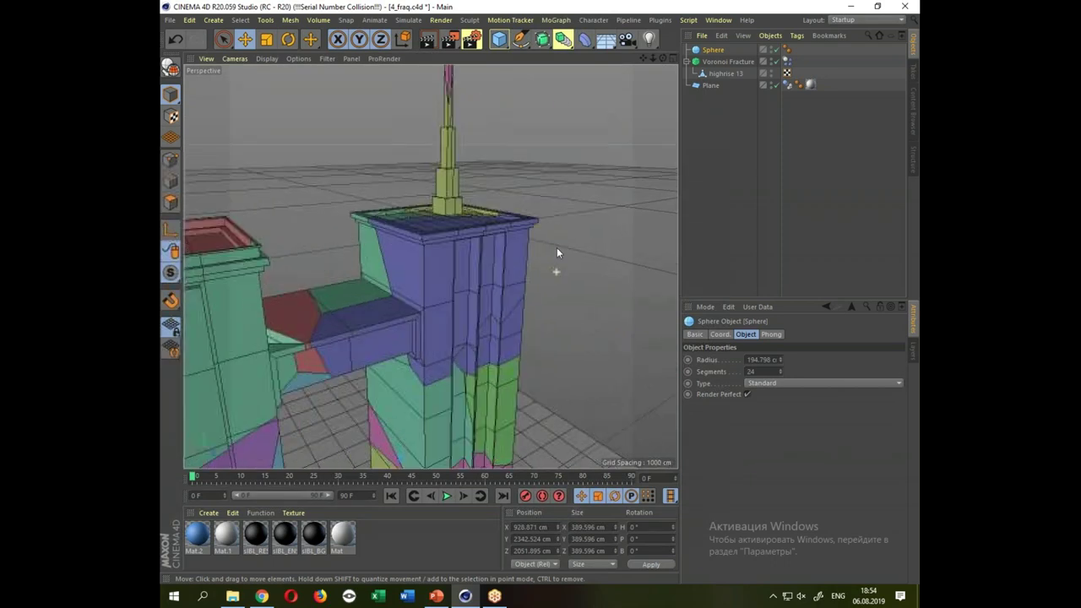
scroll(down, 3)
scroll(up, 3)
scroll(up, 3)
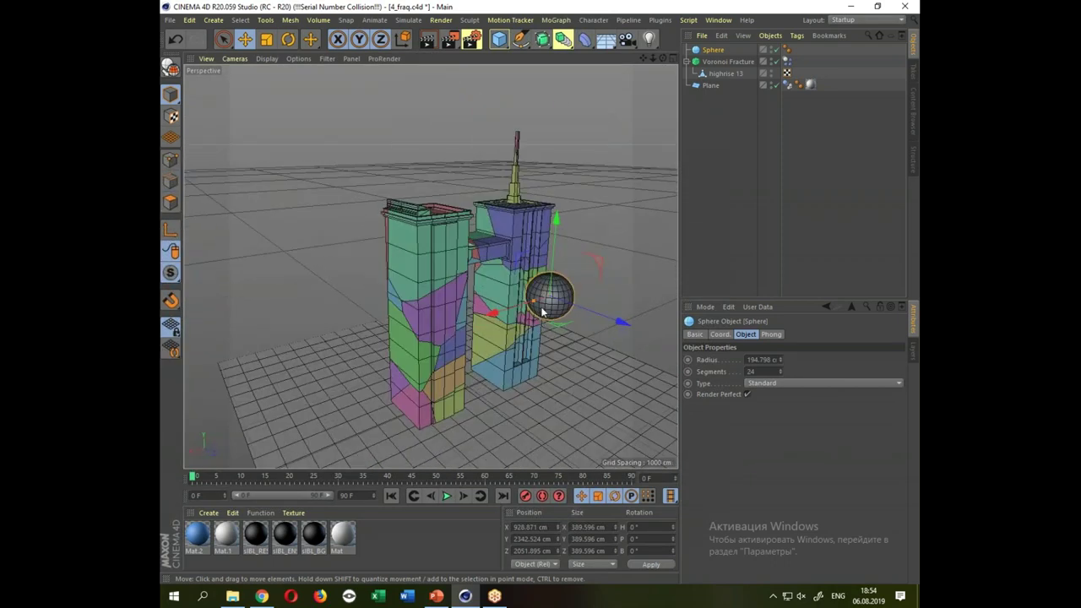
drag(532, 305, 535, 307)
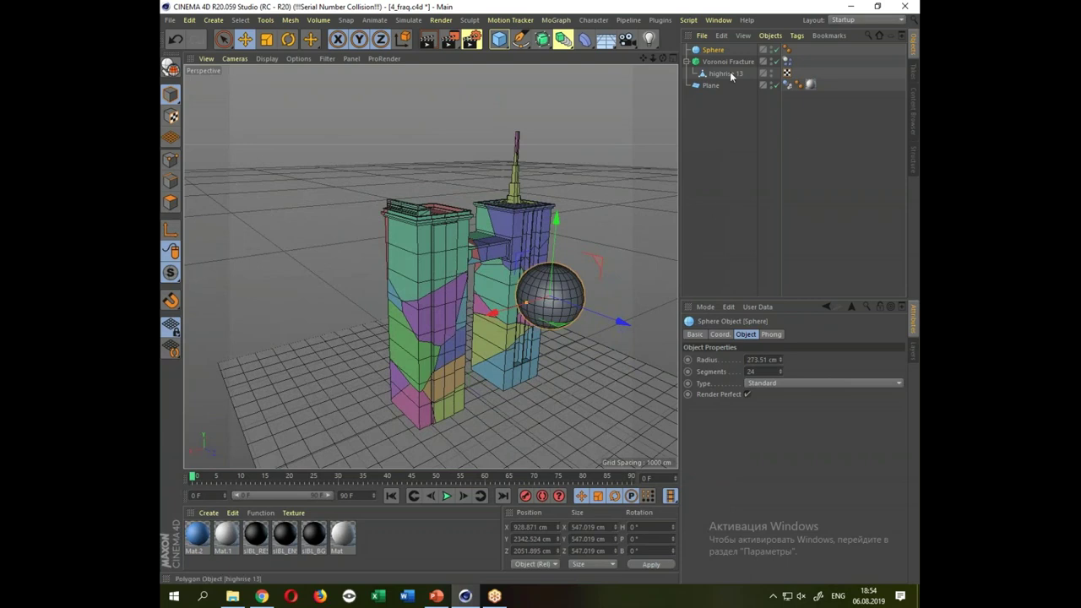
Add a Collider Body dynamics tag to the sphere.
right_click(720, 56)
mouse_move(758, 142)
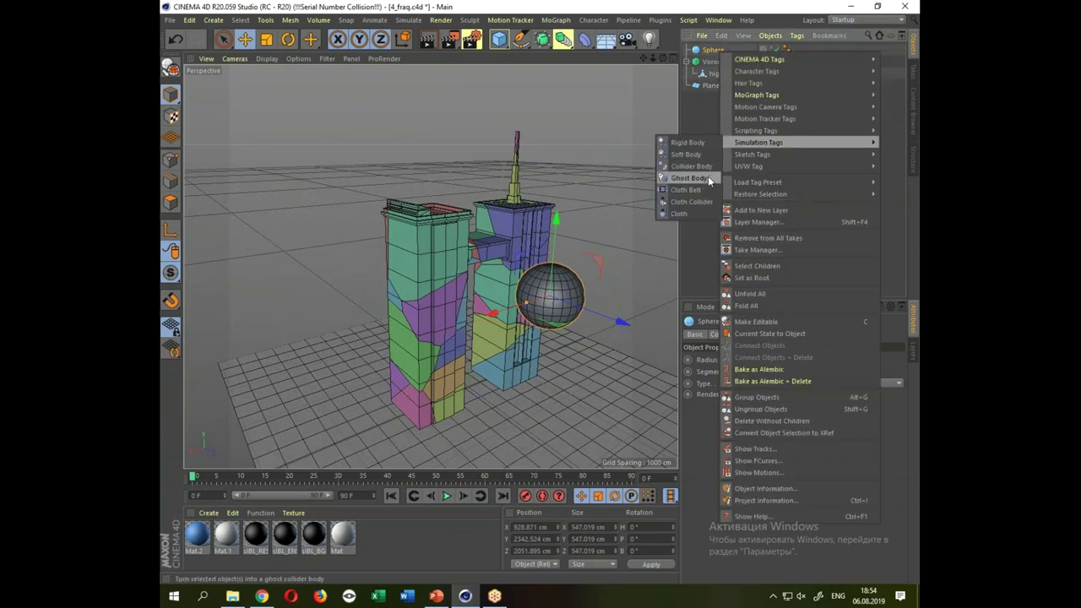
click(708, 166)
drag(367, 338, 510, 297)
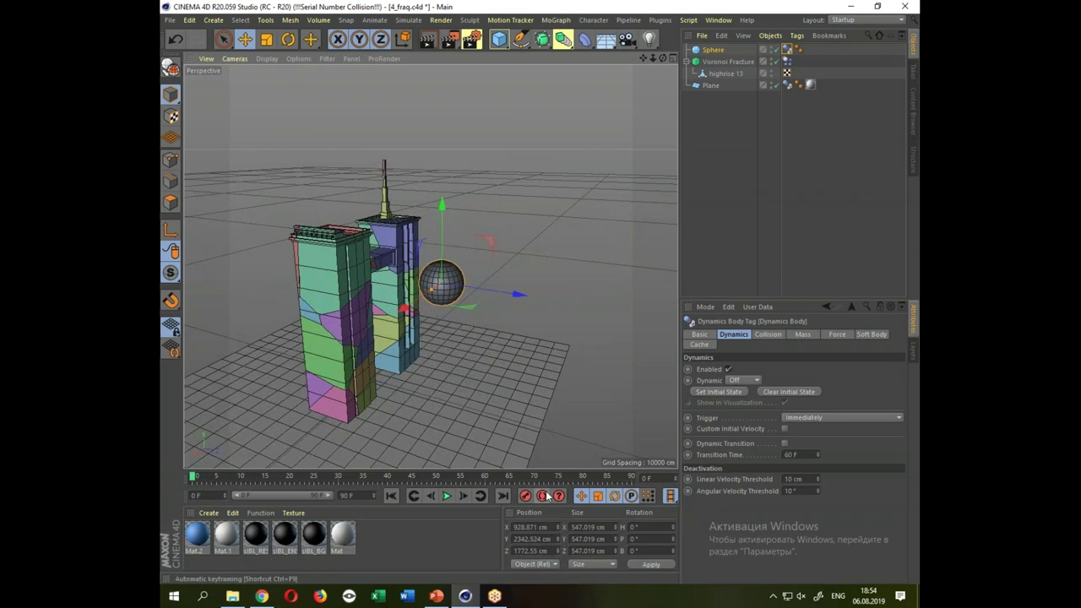
drag(427, 393, 461, 392)
Keyframe the sphere moved left through the towers at frame 70, then rewind and play.
click(533, 478)
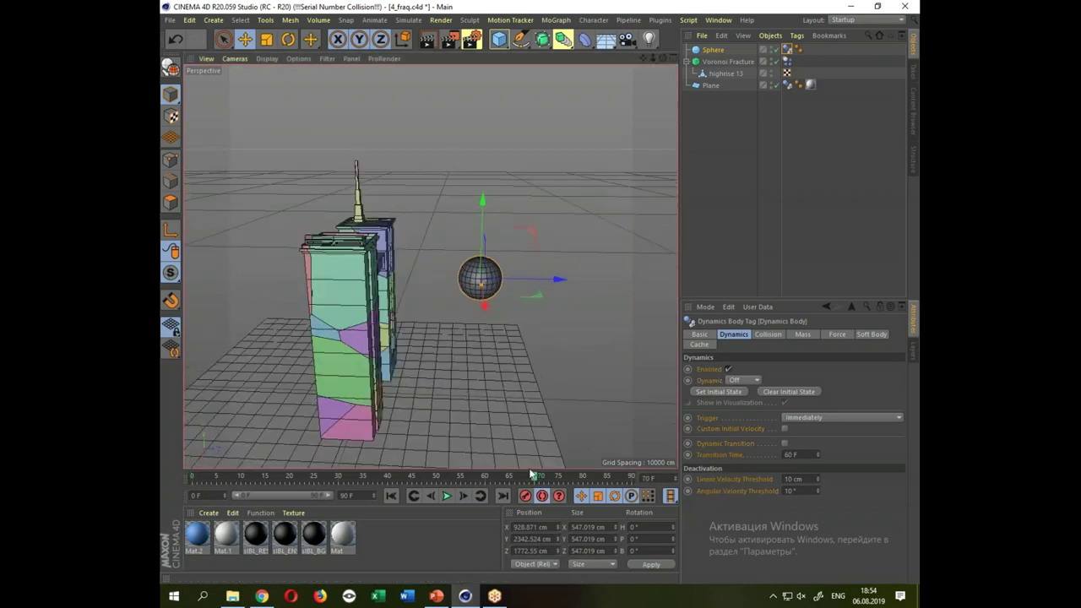
drag(553, 279, 349, 292)
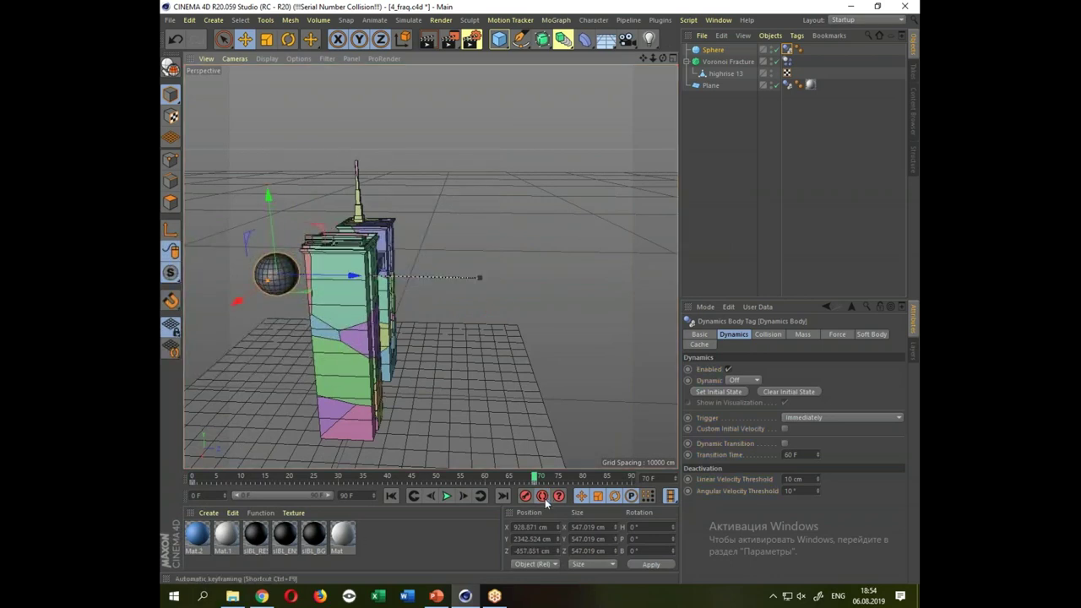
drag(208, 475, 159, 479)
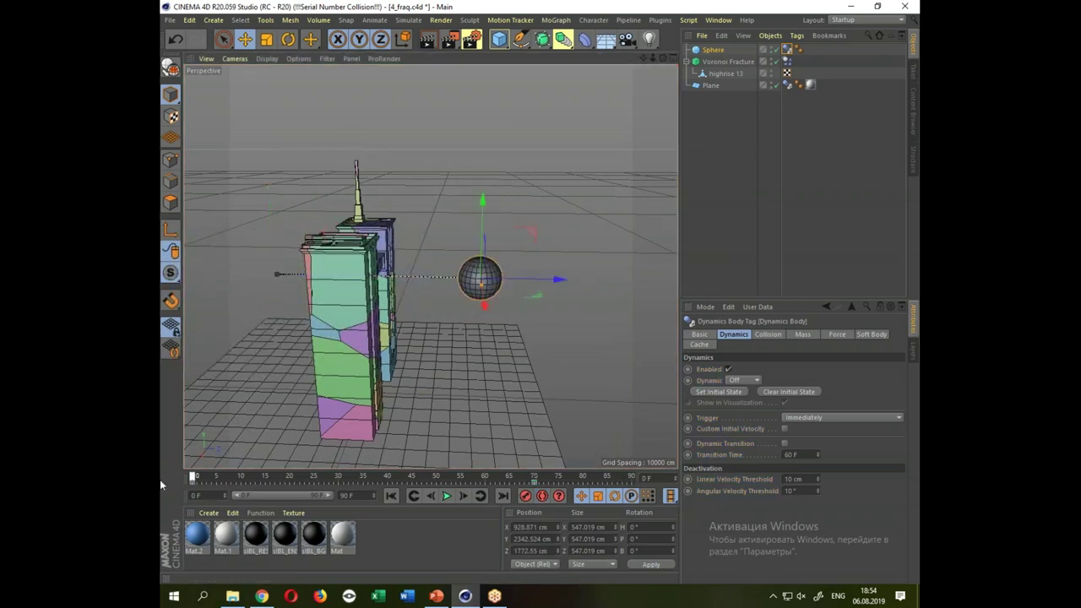
drag(333, 403, 397, 423)
click(446, 496)
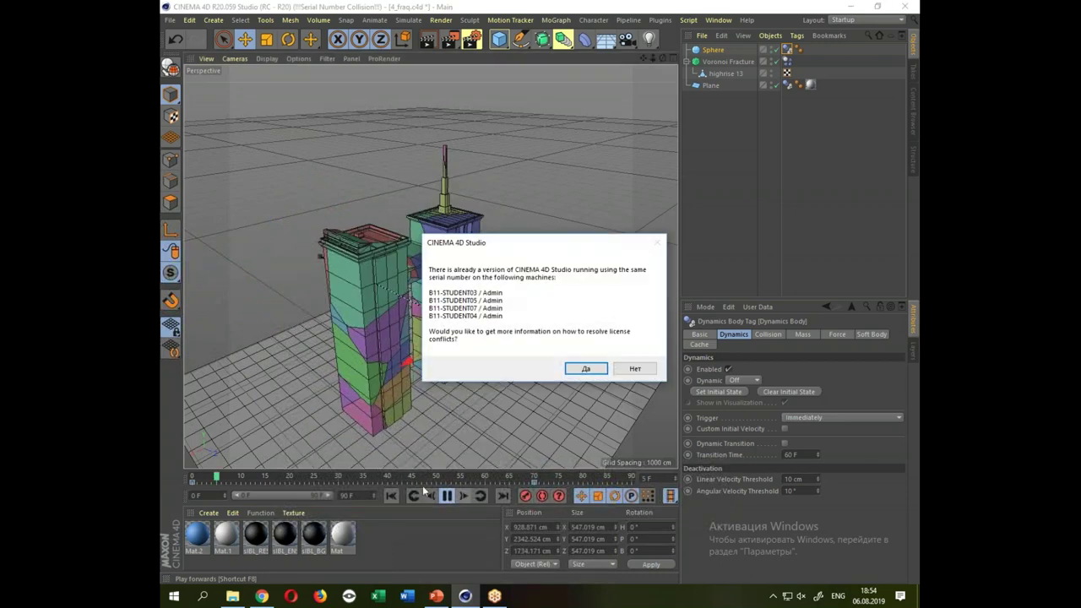
Dismiss the licence warning, stop and rewind to frame 0, and delete the Sphere.
key(Return)
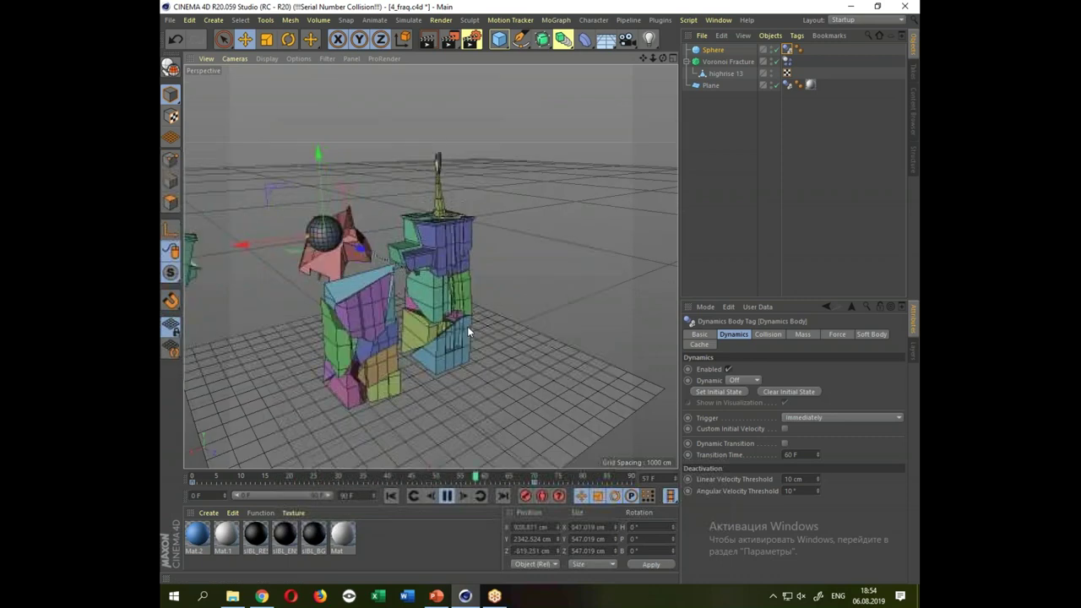
click(446, 496)
click(390, 496)
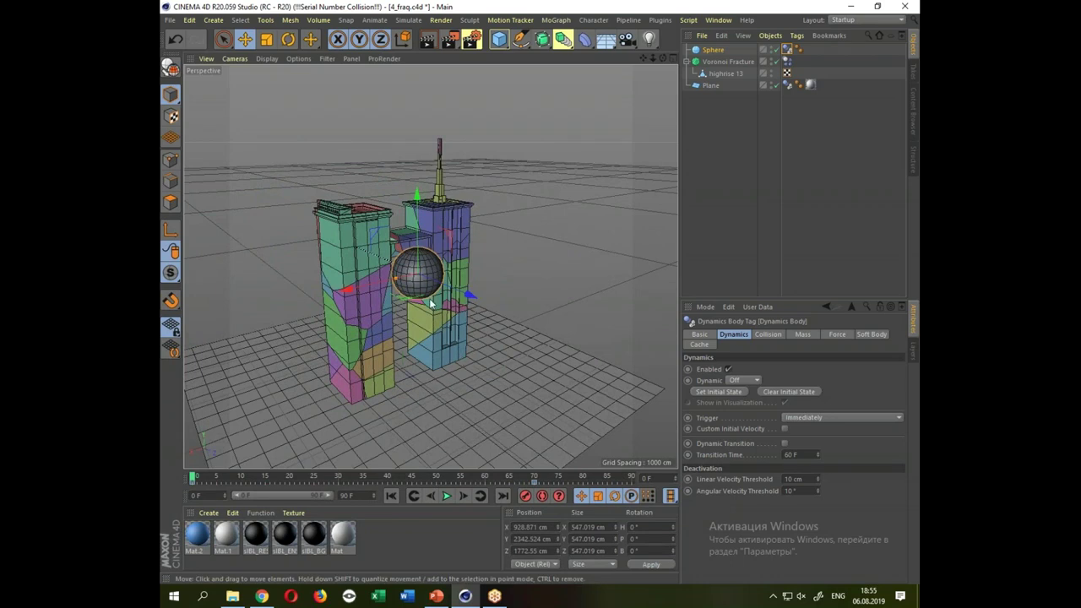
key(Delete)
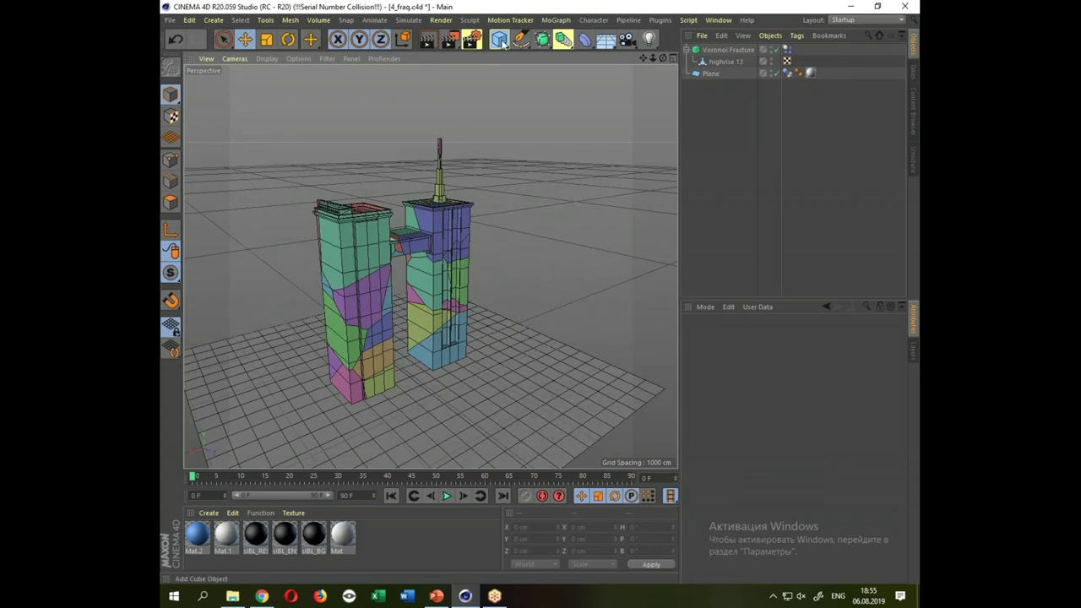
Add a new sphere high above the towers, give it a Rigid Body tag, and play its fall.
drag(500, 43, 697, 91)
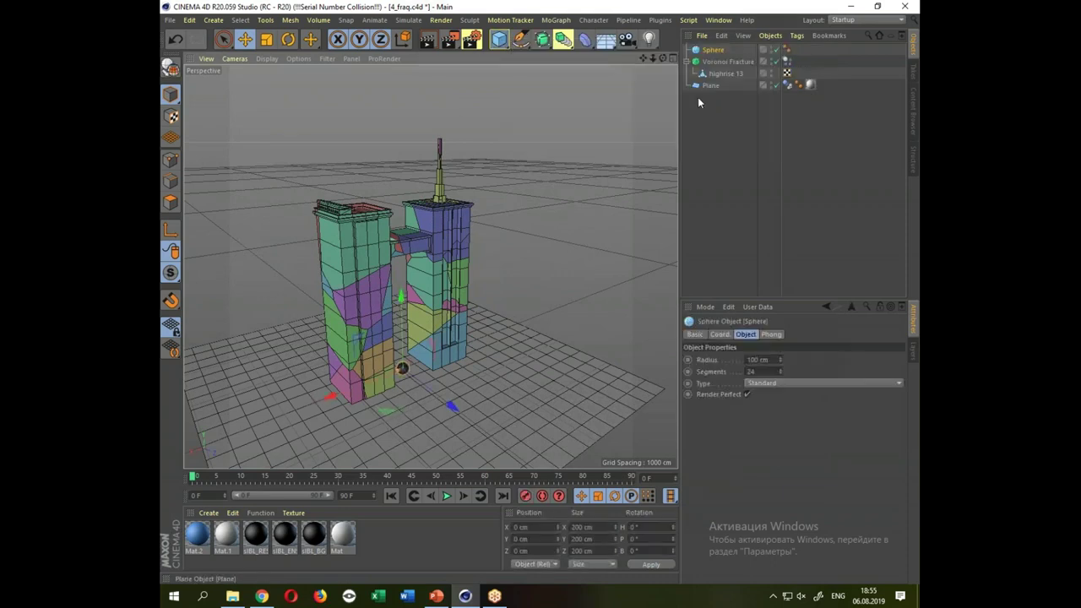
drag(403, 308, 377, 139)
right_click(715, 52)
mouse_move(753, 140)
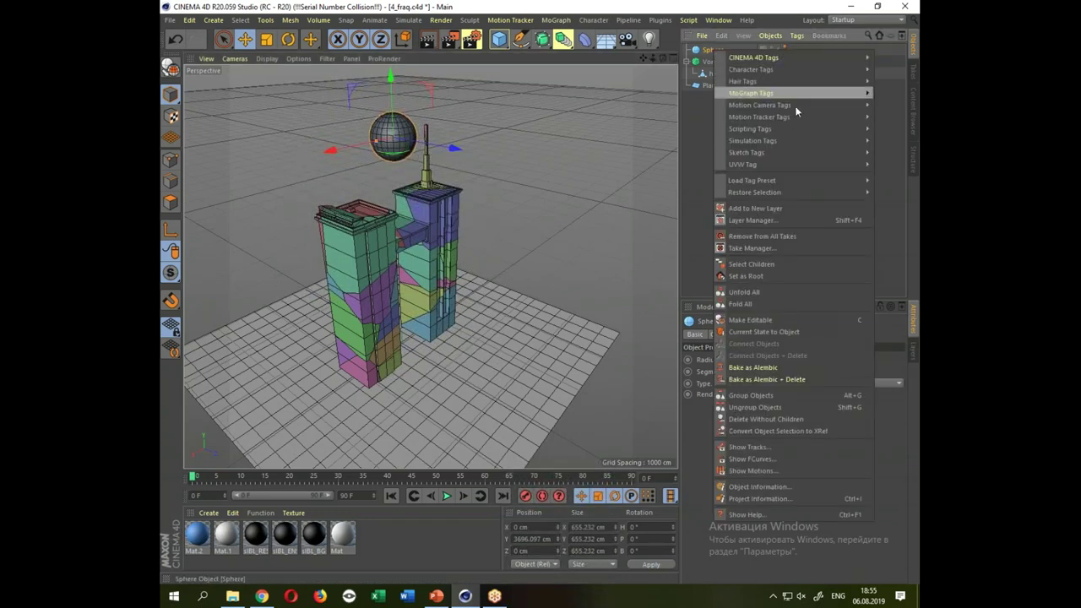
click(681, 140)
click(448, 497)
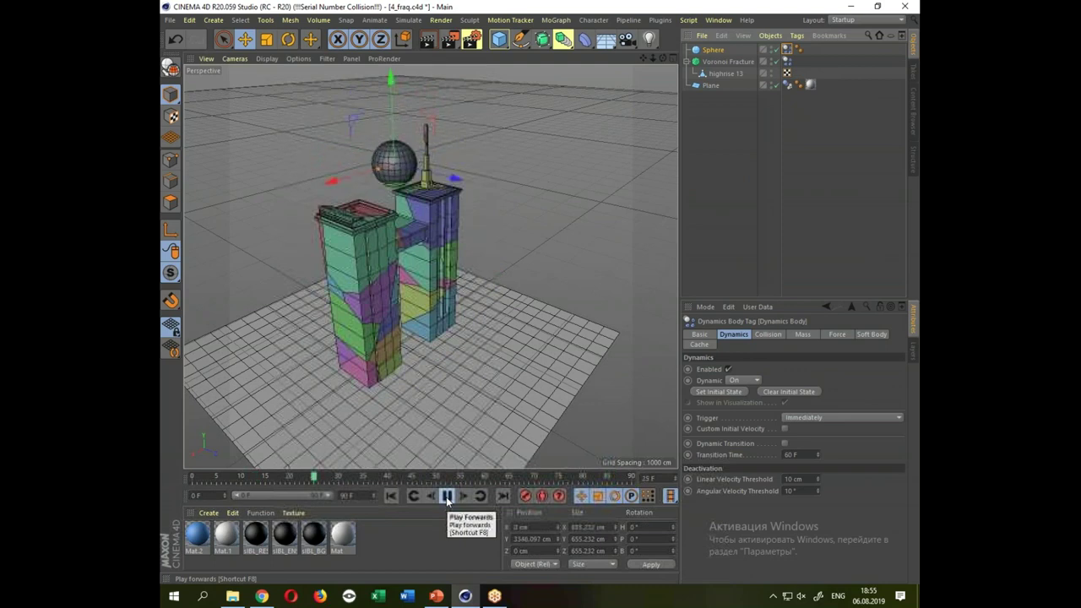
click(448, 496)
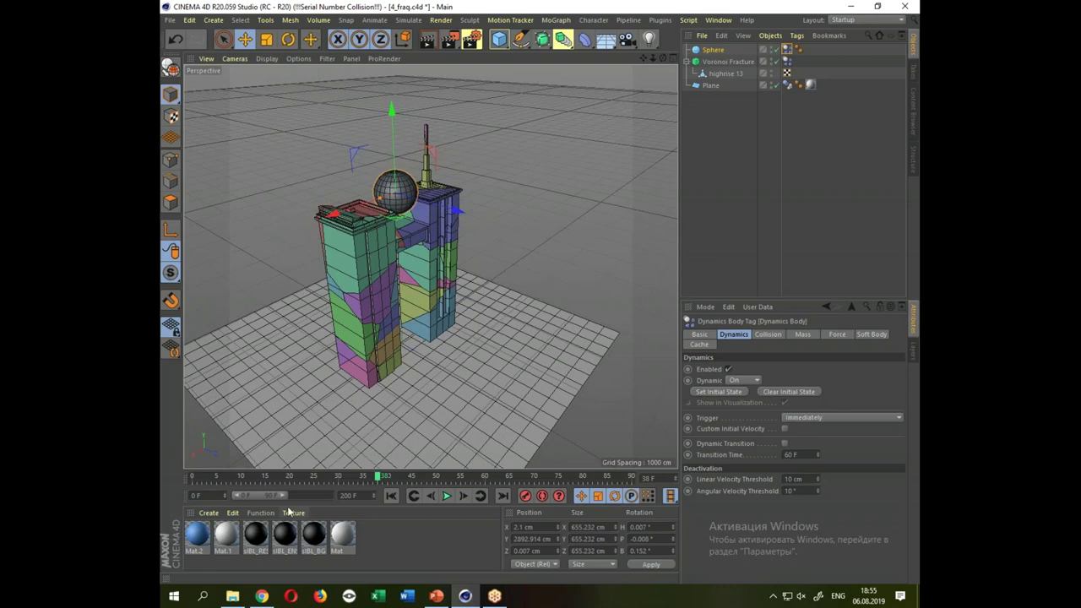
Extend the preview range to 200 frames, play the collapse, and rewind to frame 0.
drag(280, 498, 337, 499)
click(454, 497)
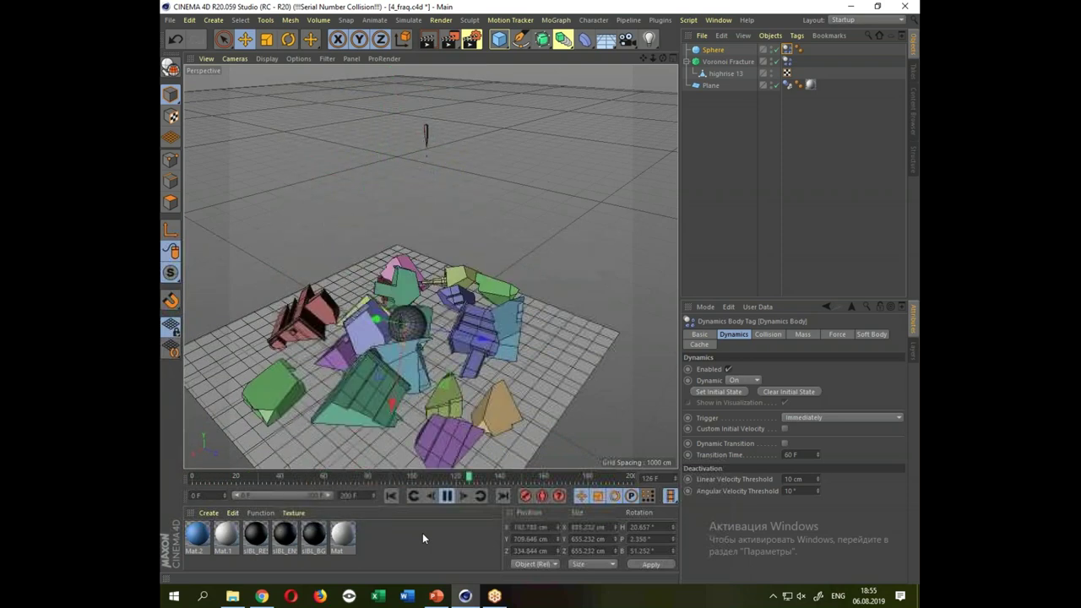
click(445, 496)
click(391, 495)
drag(454, 389, 455, 292)
scroll(down, 3)
scroll(up, 3)
scroll(up, 3)
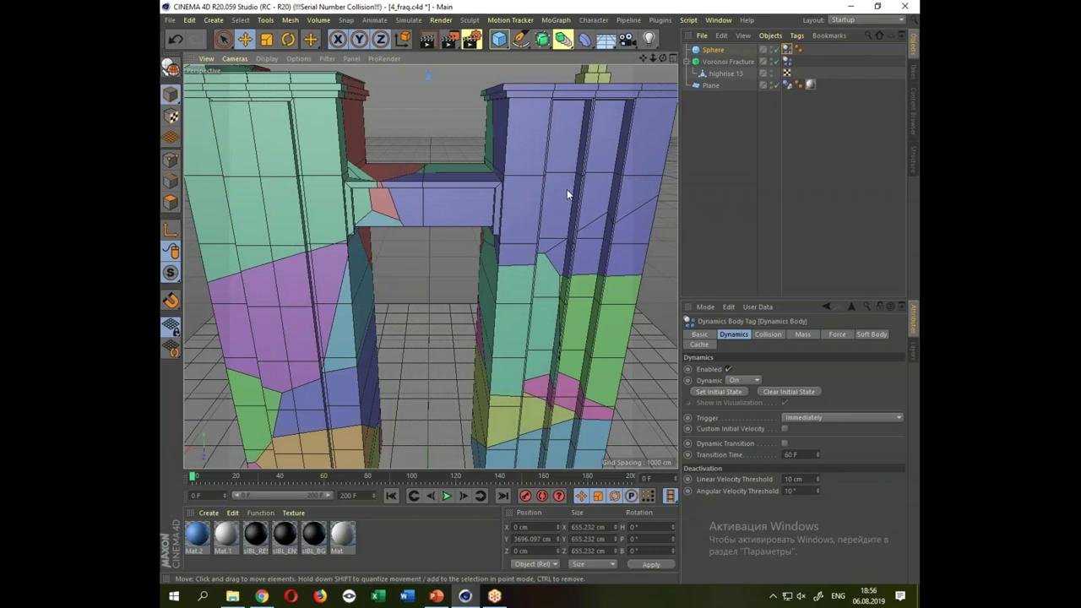
Reframe the whole scene and browse the MoGraph menu without adding anything.
scroll(down, 3)
scroll(down, 3)
drag(507, 279, 490, 289)
scroll(down, 3)
scroll(down, 3)
drag(504, 331, 629, 322)
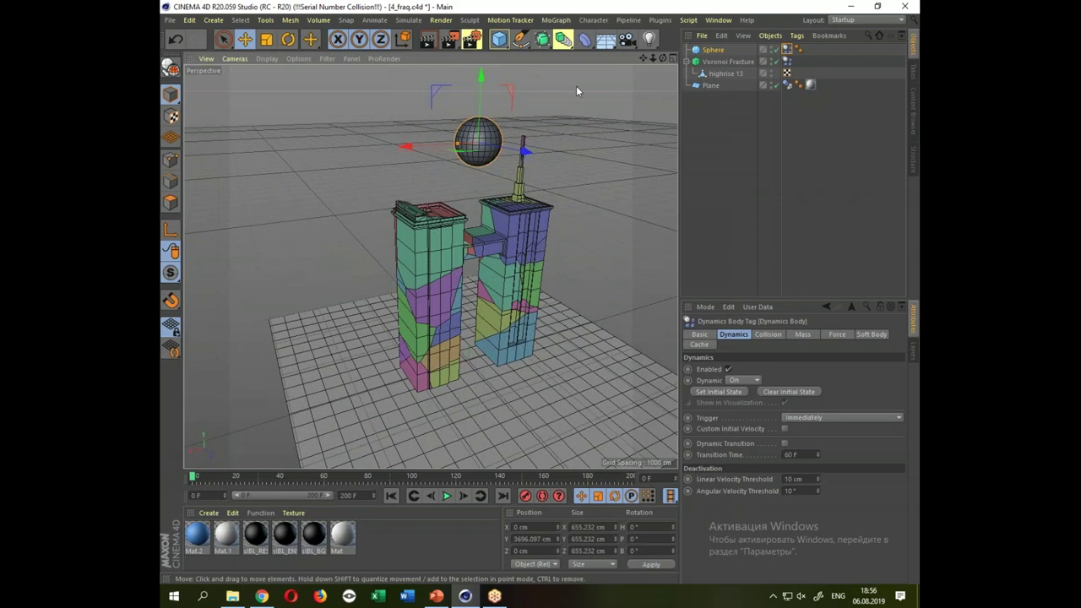
click(557, 21)
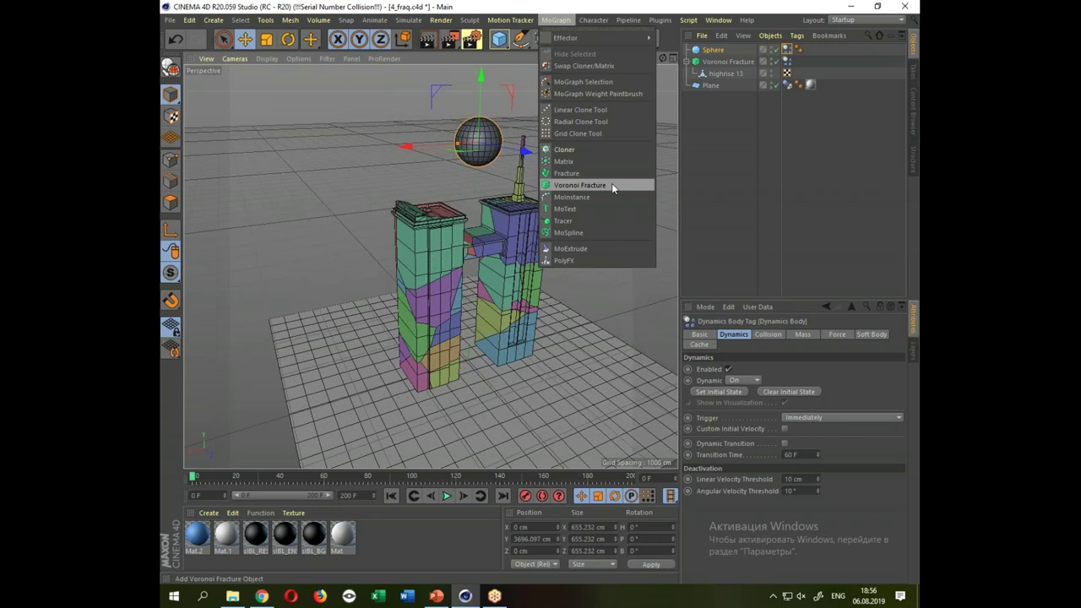
key(Escape)
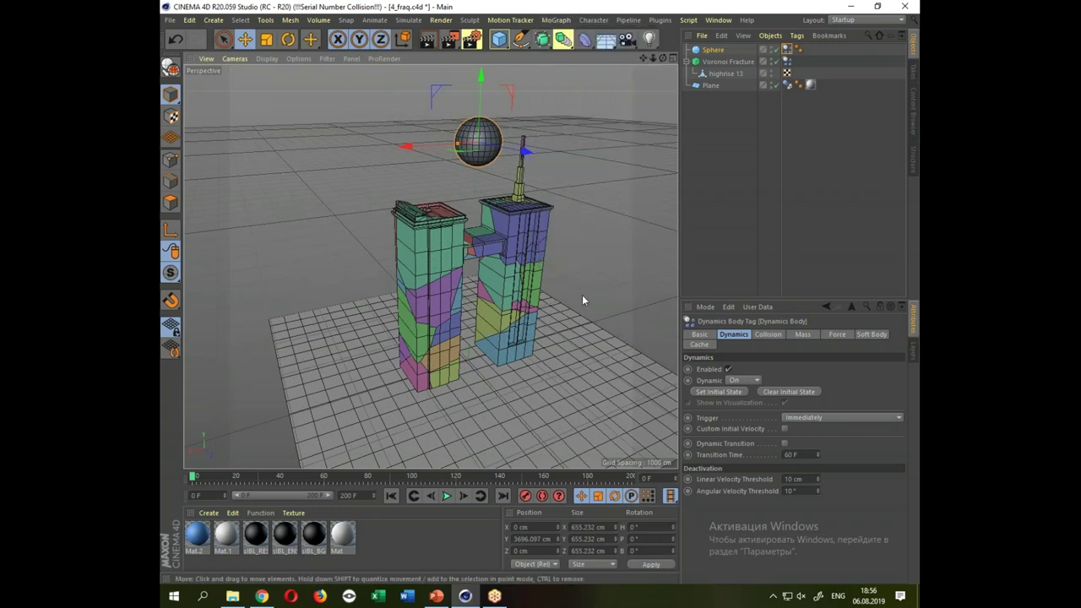
Open the File > Open window listing the C4D folder's project files.
drag(582, 288, 585, 290)
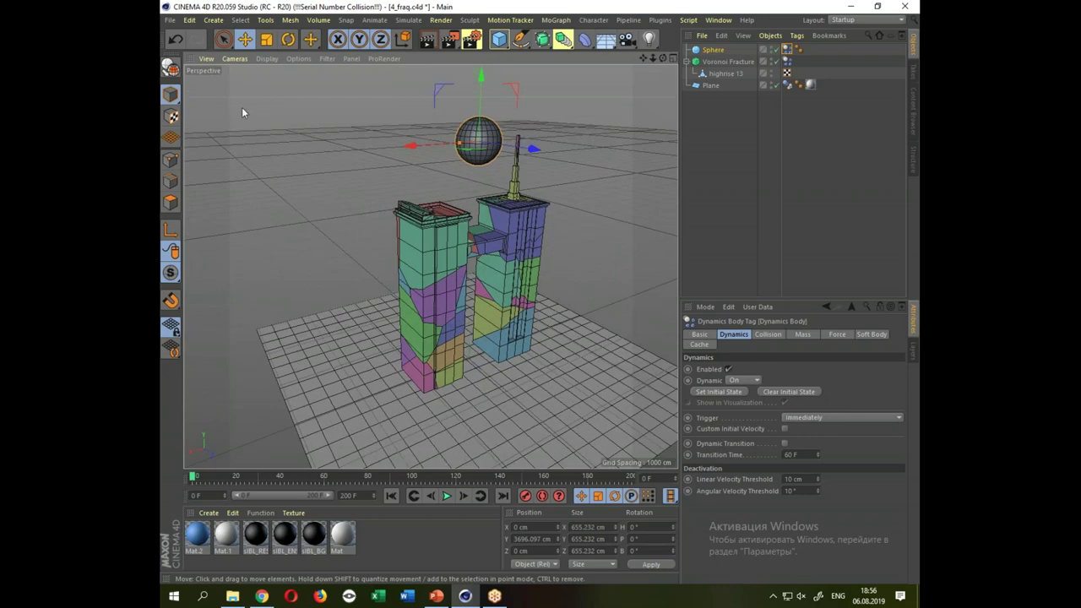
click(170, 20)
click(186, 61)
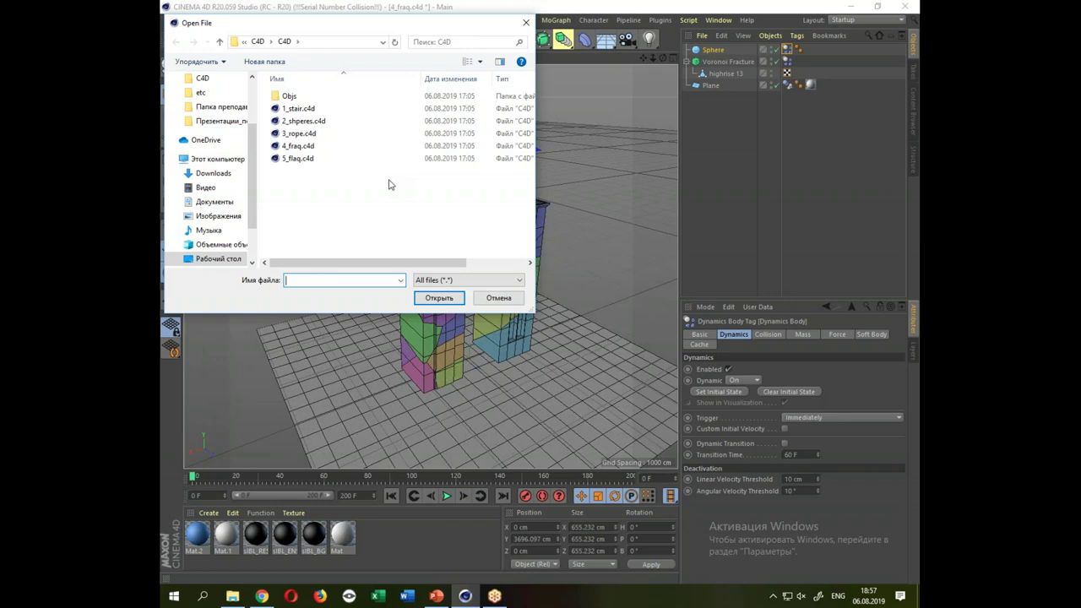
Reopen the Open File window and load 1_stair.c4d from the C4D folder.
key(Escape)
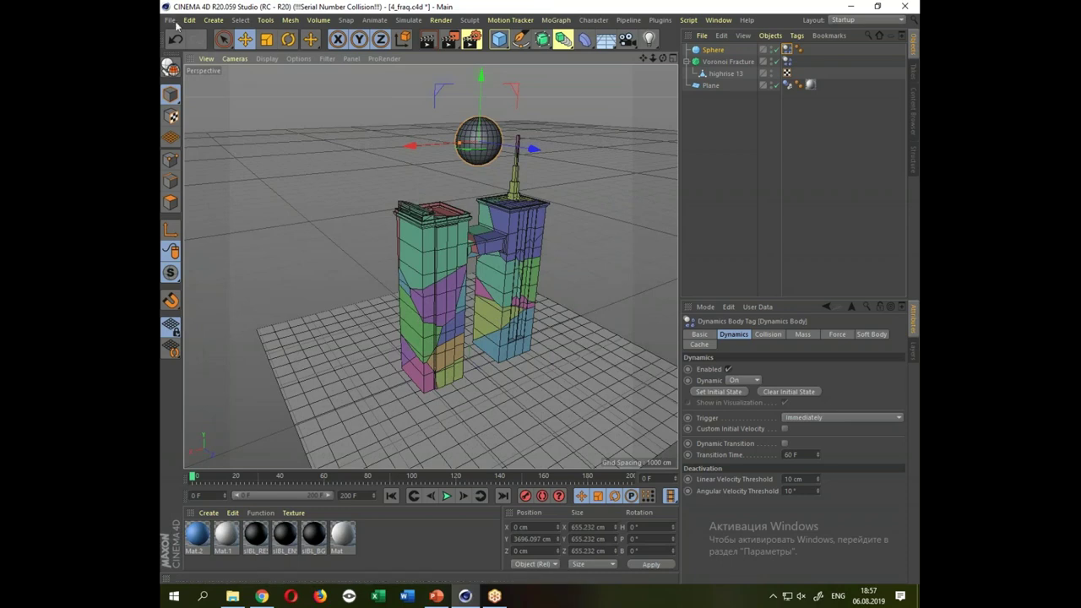
click(170, 20)
click(283, 119)
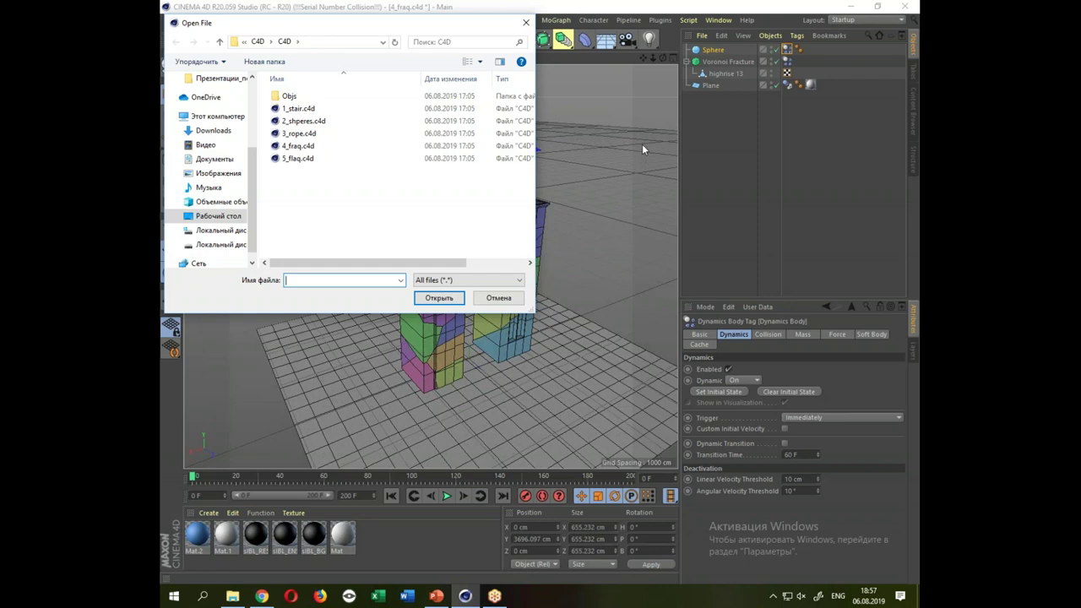
drag(479, 28, 566, 53)
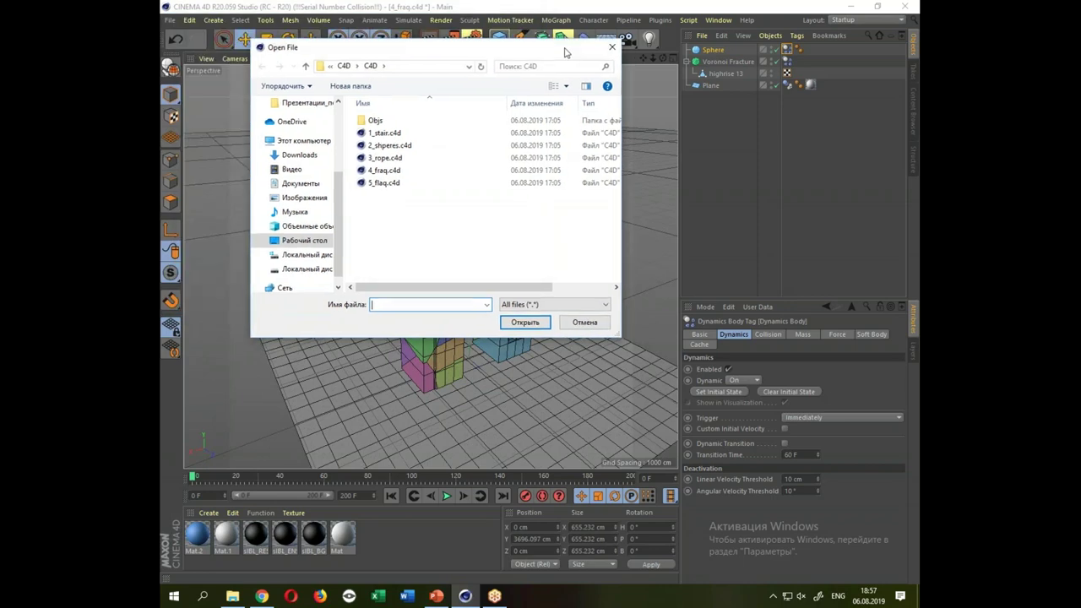
double_click(397, 133)
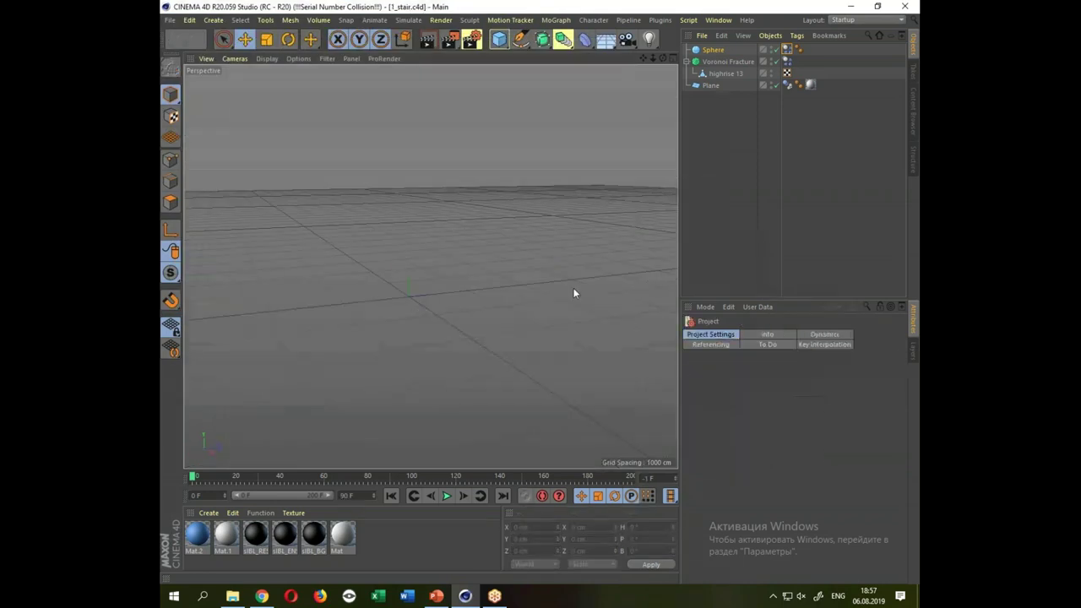
scroll(up, 3)
scroll(up, 3)
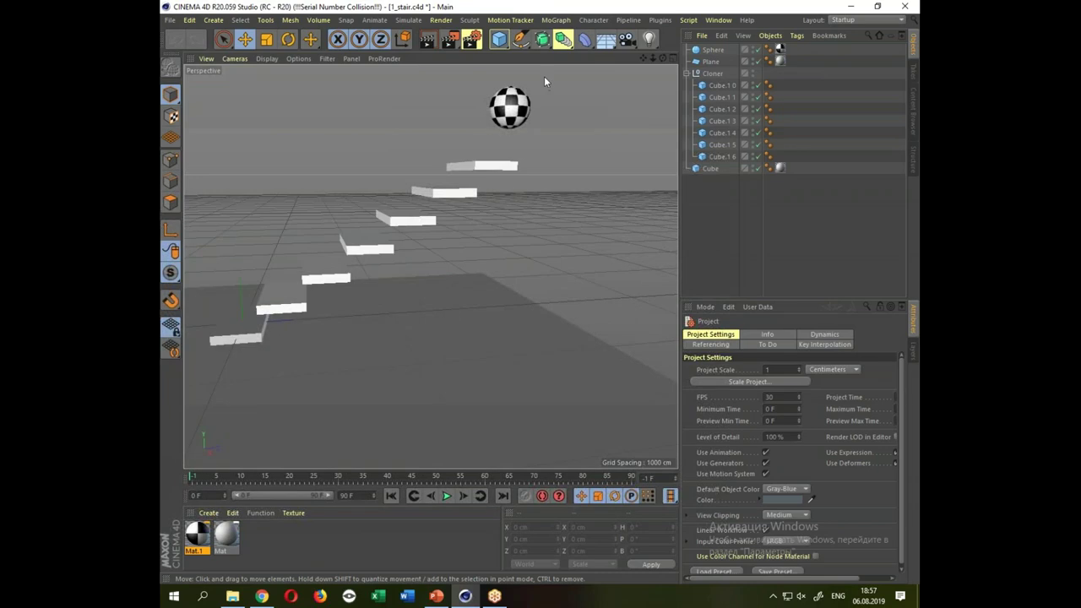
click(554, 20)
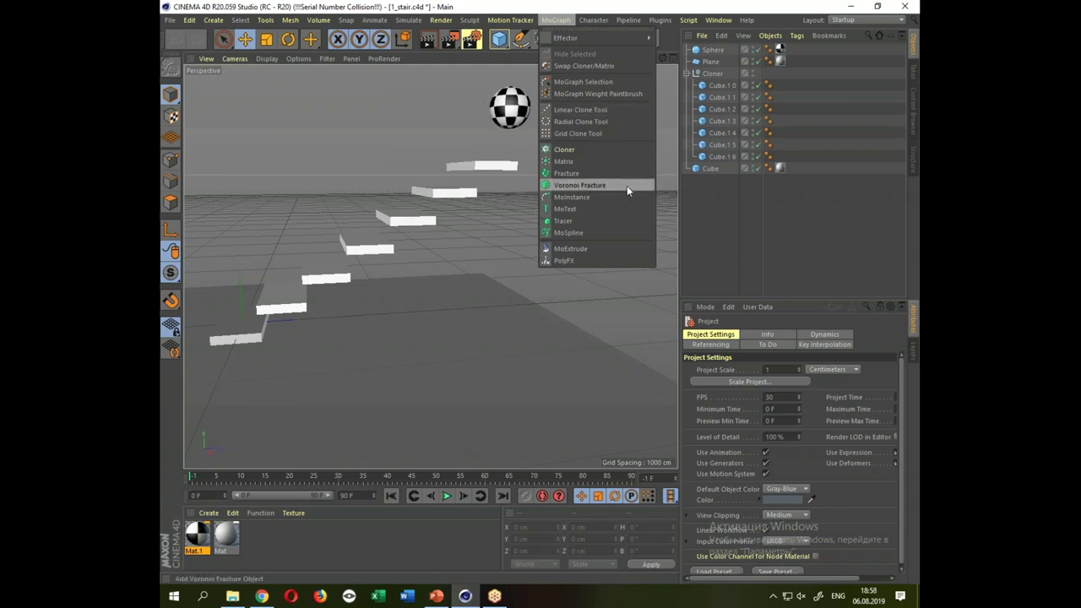
click(507, 238)
drag(494, 234, 487, 256)
drag(412, 231, 532, 202)
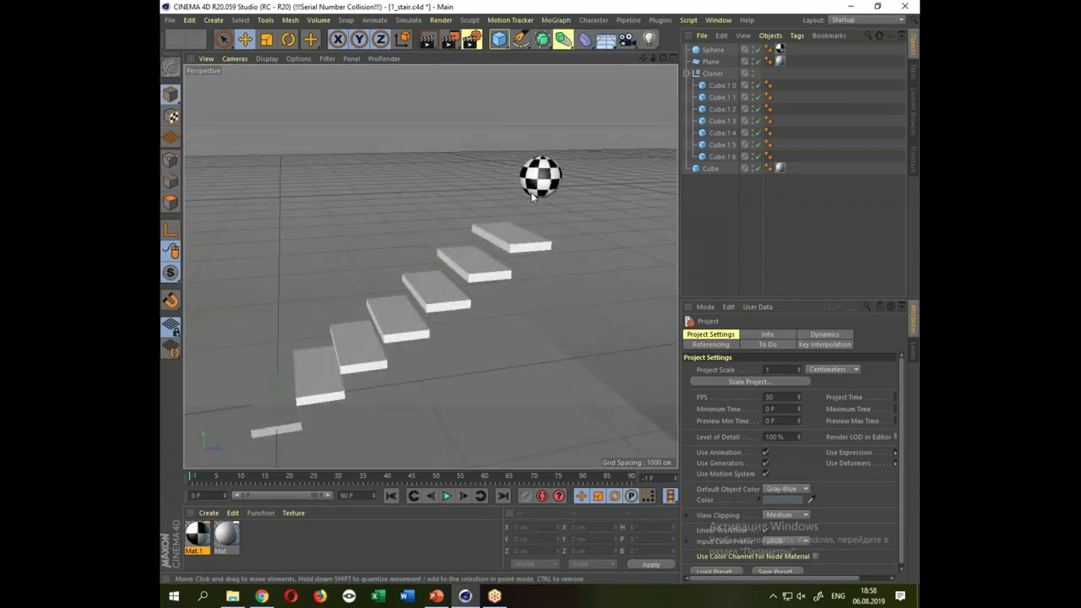
click(534, 196)
drag(528, 242, 565, 170)
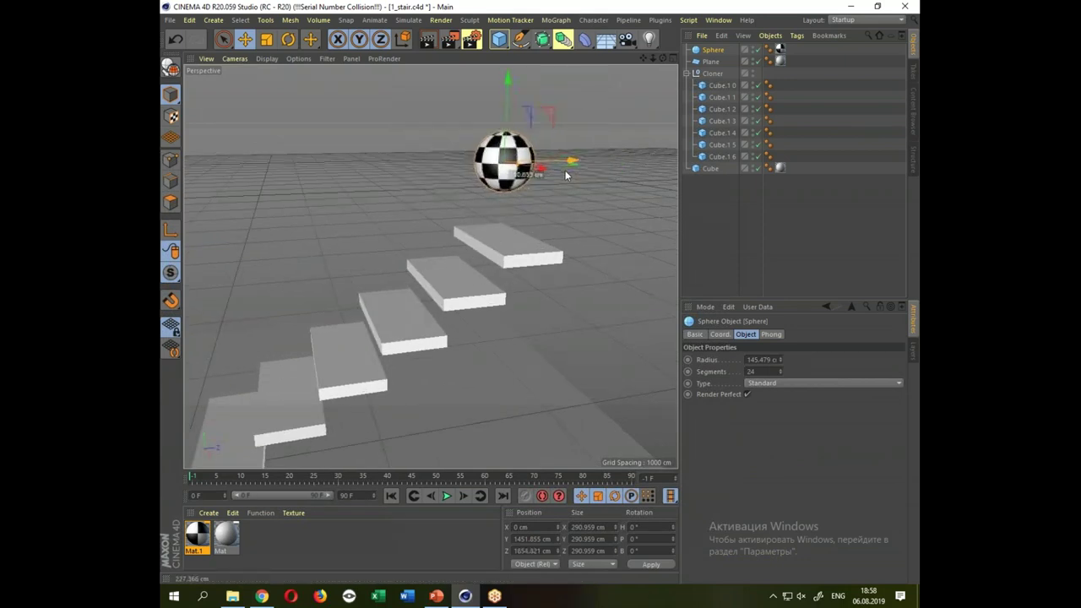
drag(570, 227, 579, 234)
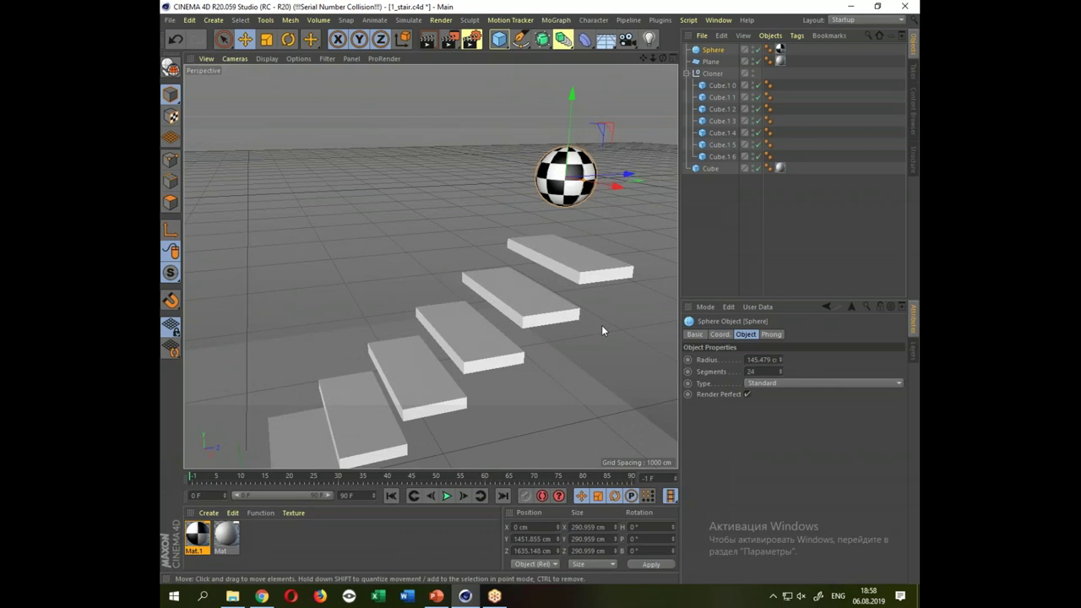
Give the sphere a Rigid Body tag and stair step Cube.1.0 a Collider Body tag.
right_click(716, 52)
mouse_move(755, 139)
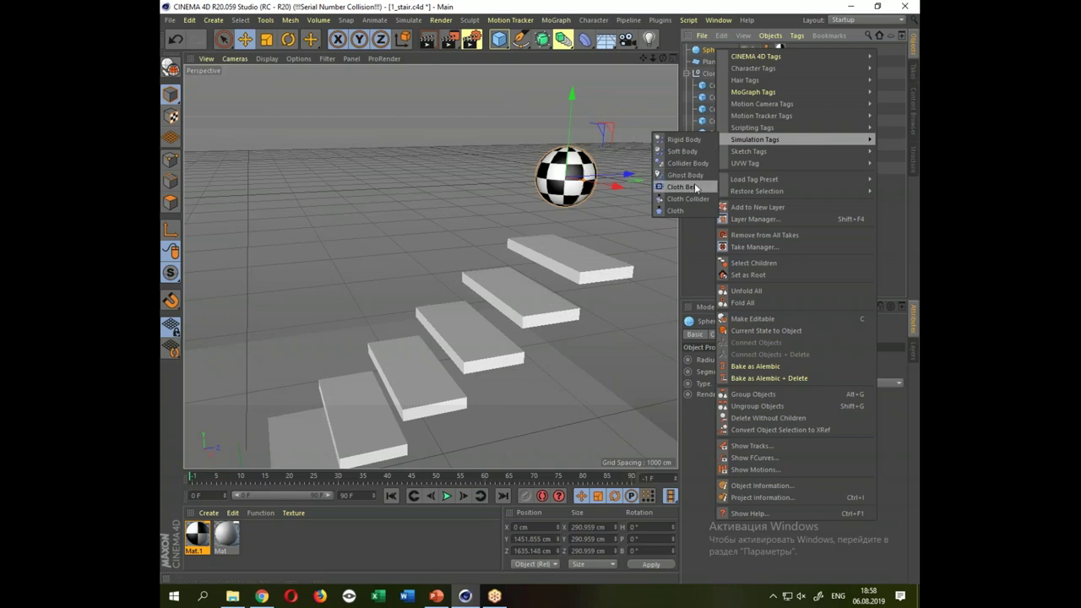
click(694, 151)
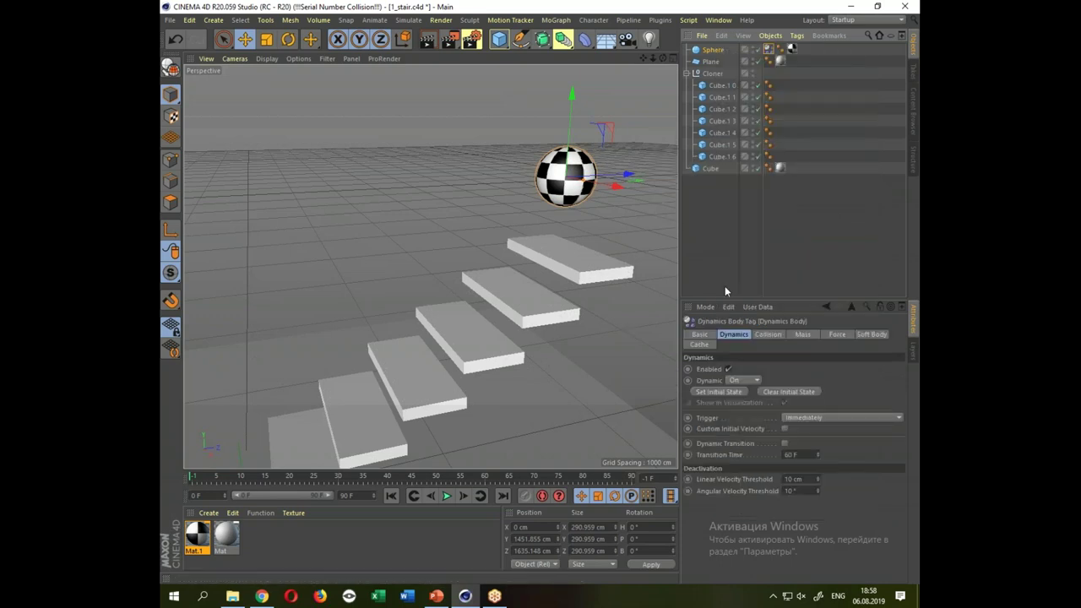
click(726, 86)
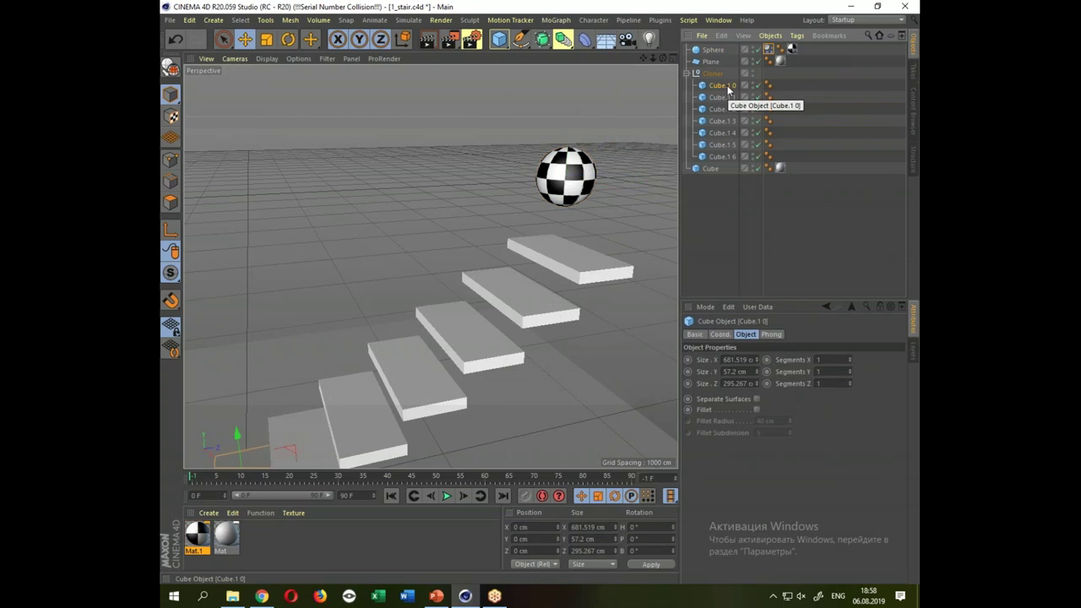
right_click(727, 88)
mouse_move(766, 177)
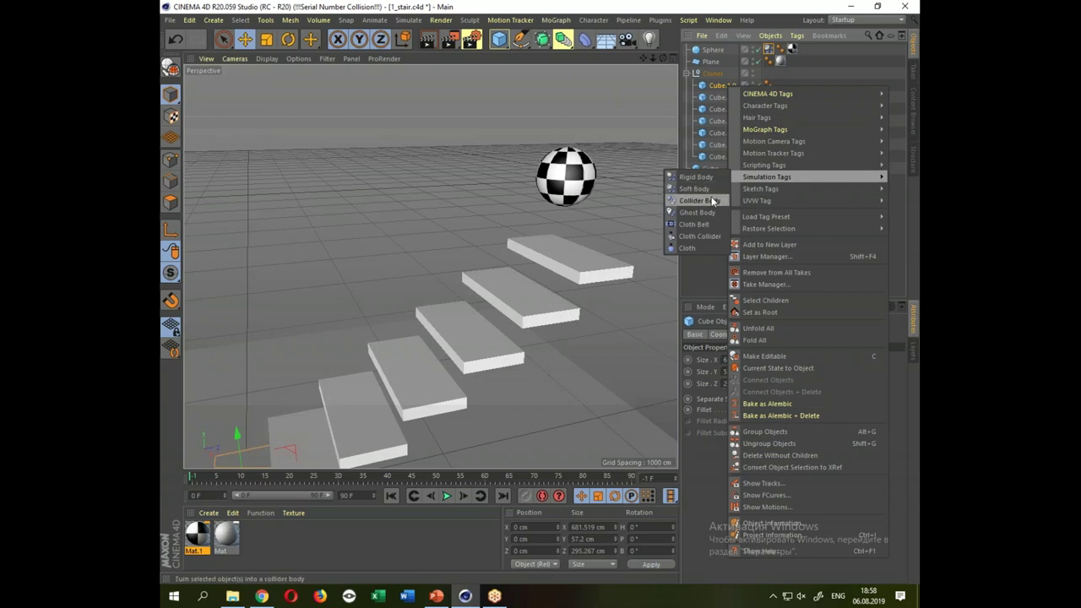
click(711, 201)
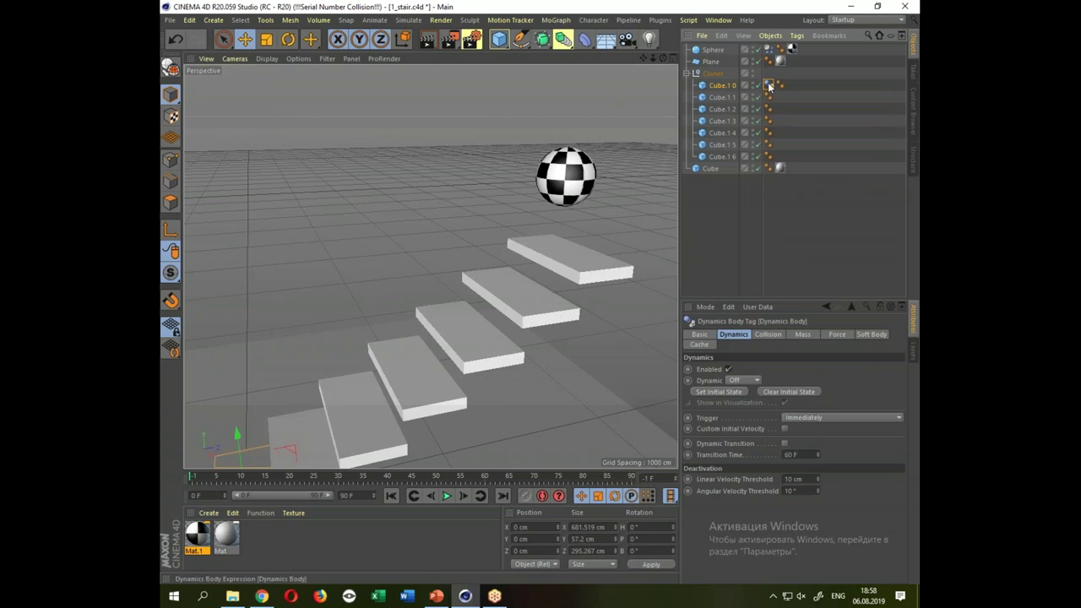
Copy the collider tag to the remaining stair steps and play the simulation.
drag(732, 98, 725, 156)
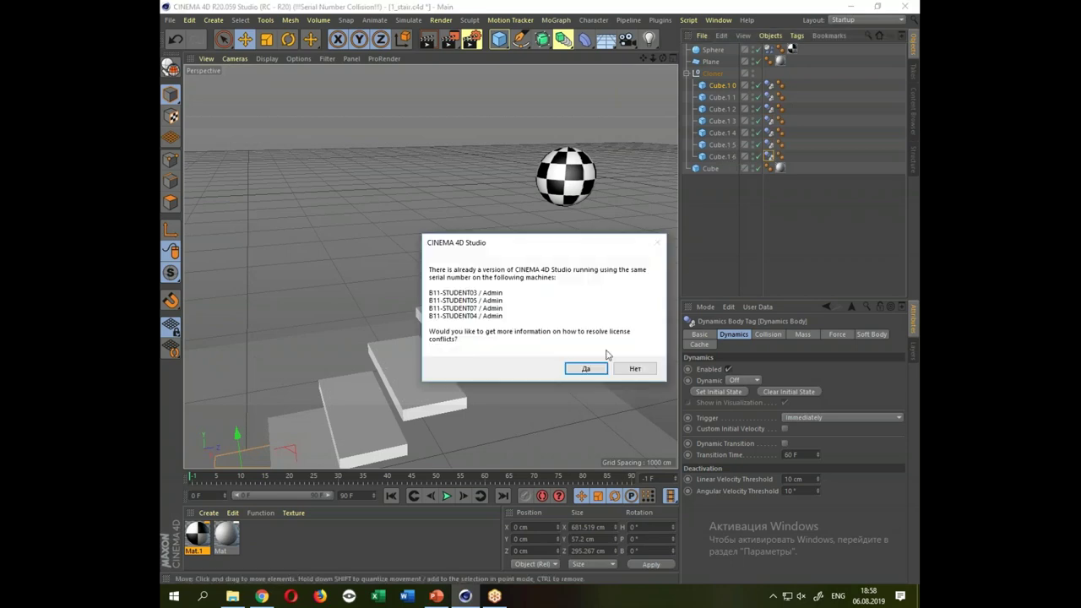
click(640, 370)
click(446, 496)
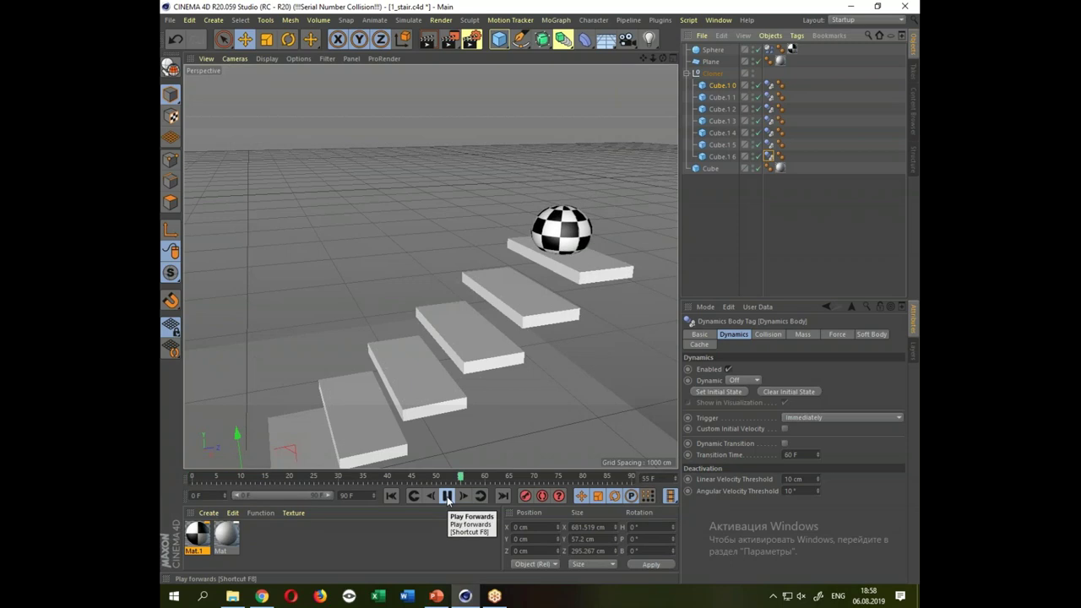
Stop and rewind the stair simulation to frame 0, then open the Simulate menu.
click(447, 496)
click(392, 496)
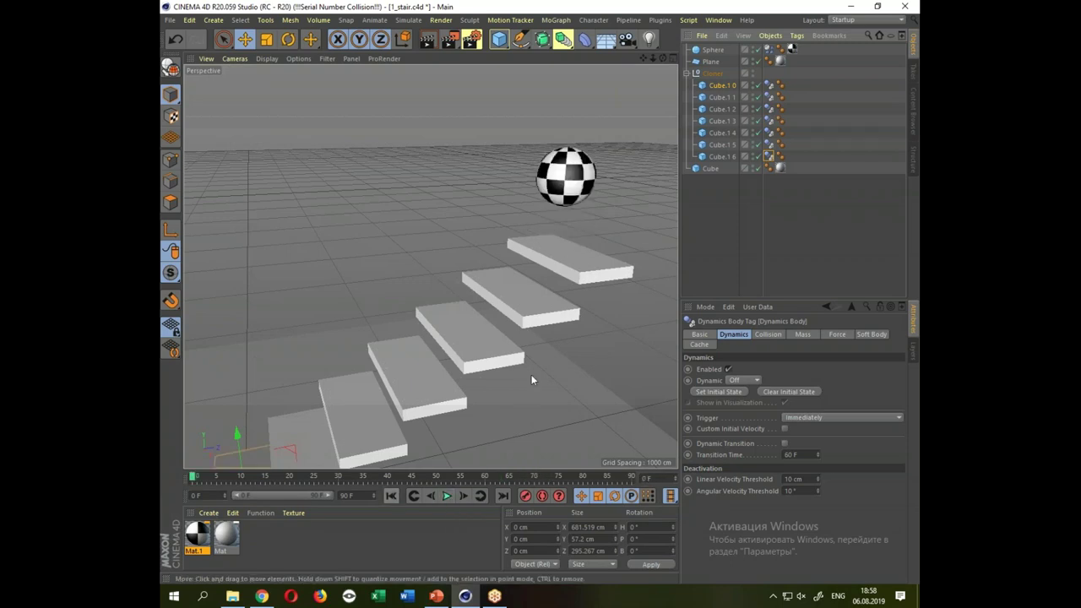
drag(510, 372, 474, 338)
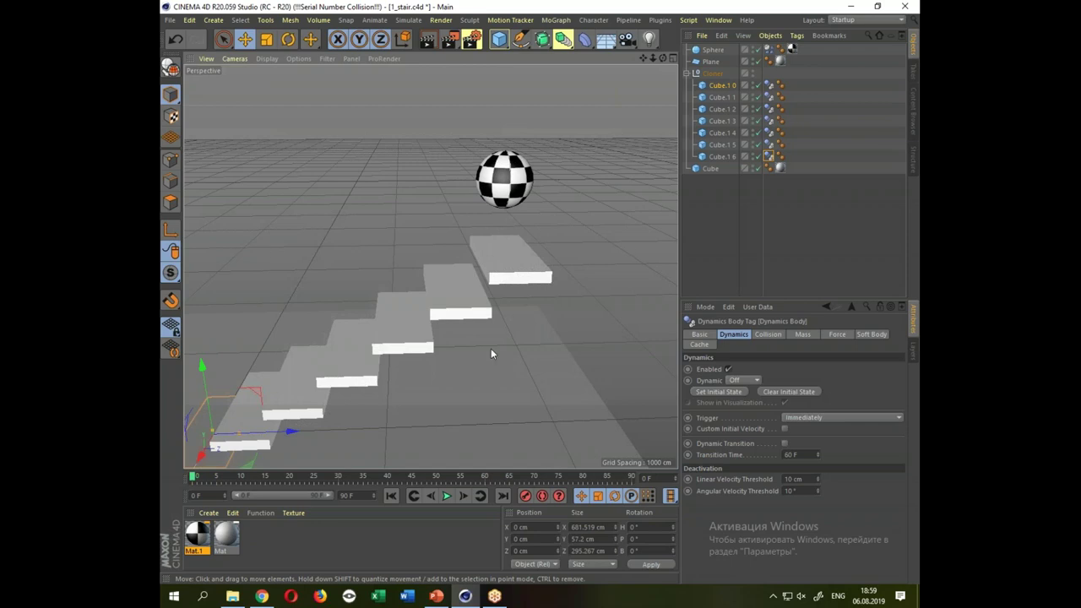
click(410, 21)
mouse_move(418, 65)
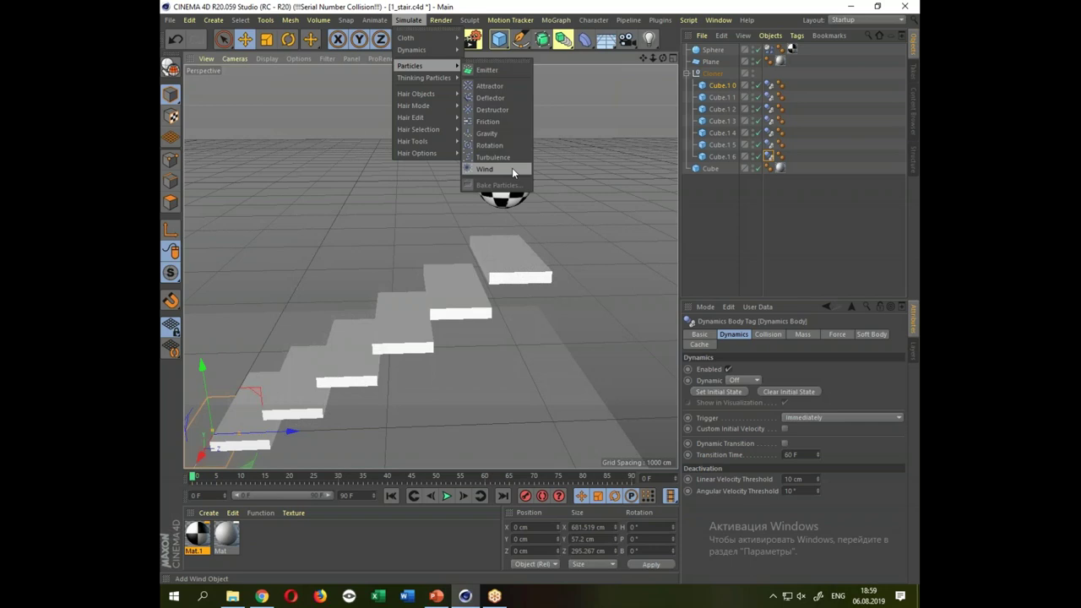
Add a Wind force and move it up and along Z beside the stairs.
click(511, 168)
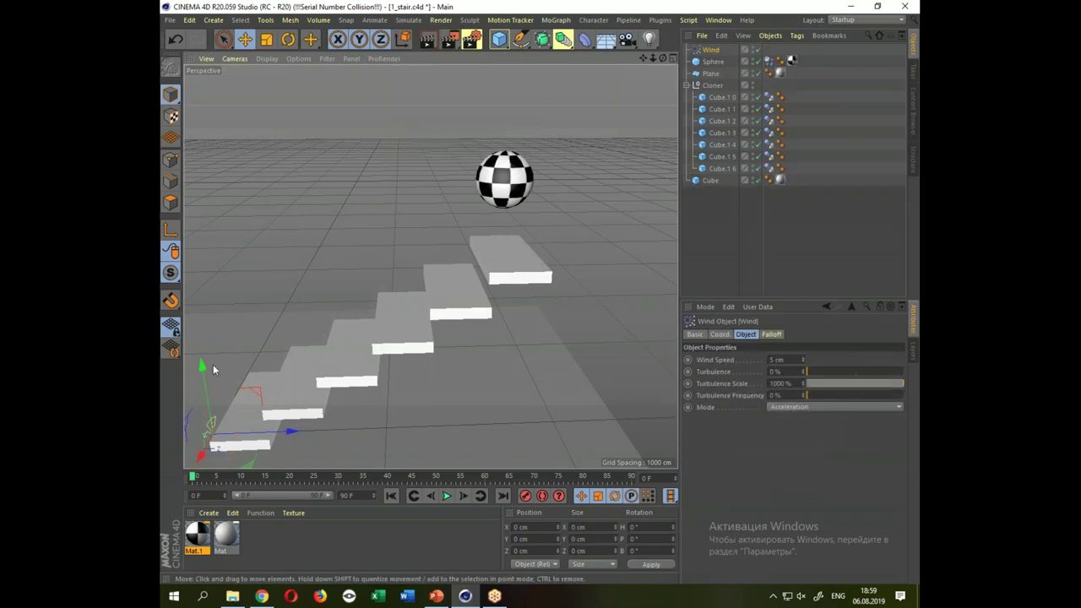
drag(203, 366, 218, 162)
drag(258, 245, 667, 241)
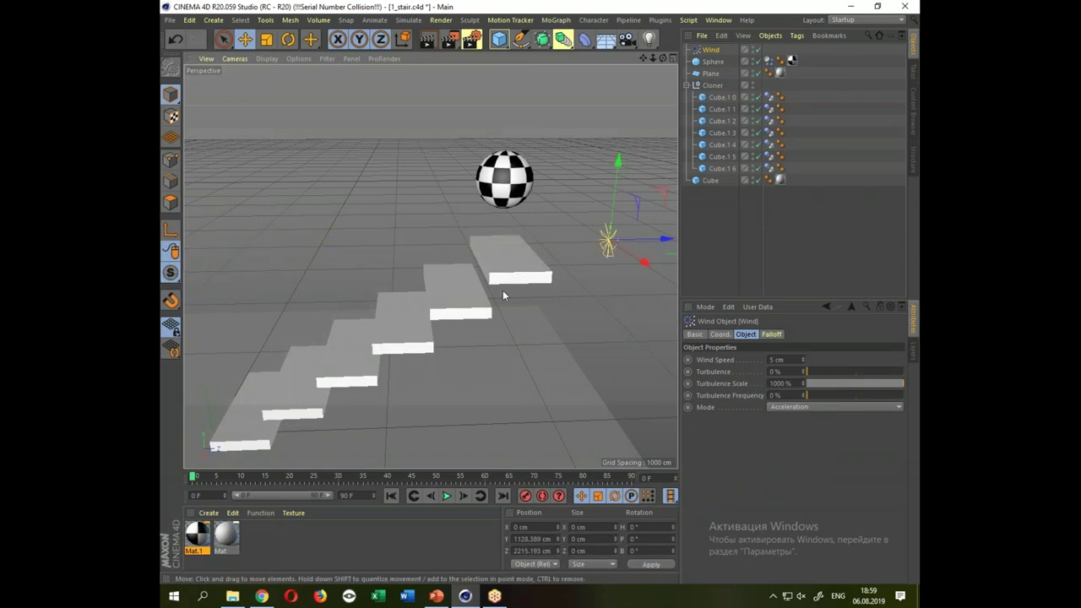
drag(501, 299, 487, 273)
scroll(up, 3)
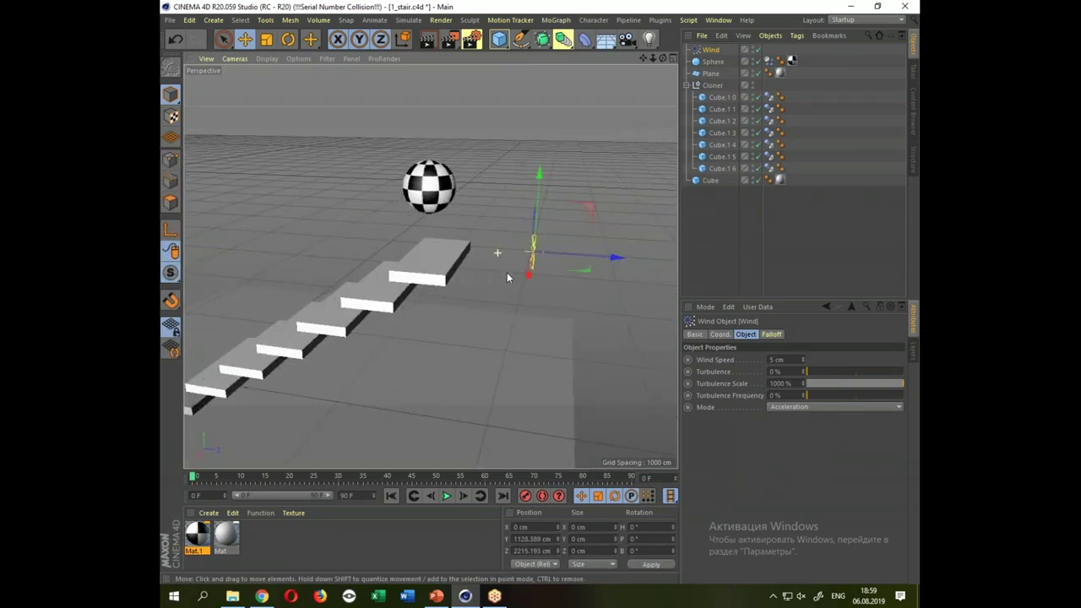
scroll(up, 3)
scroll(up, 3)
scroll(up, 3)
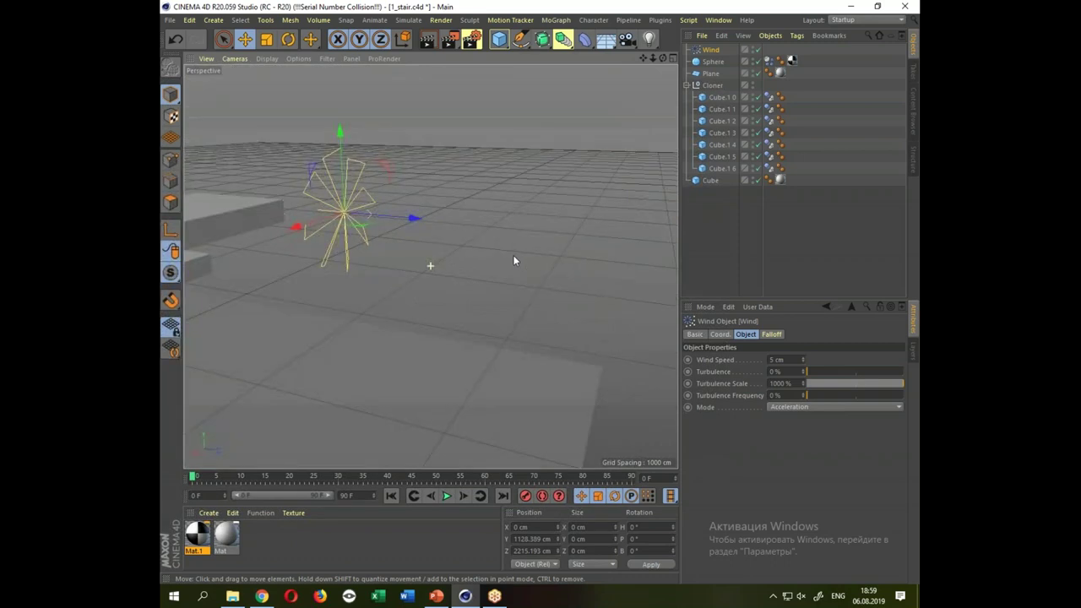
drag(513, 257, 539, 277)
click(534, 296)
drag(507, 324, 478, 274)
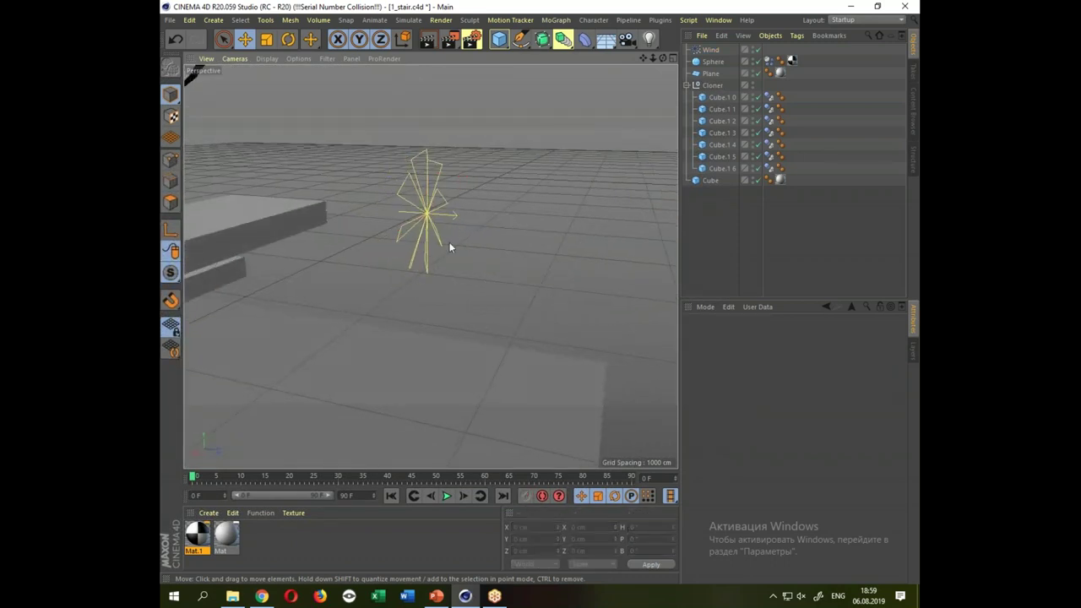
scroll(up, 3)
scroll(down, 3)
scroll(down, 3)
drag(493, 342, 490, 339)
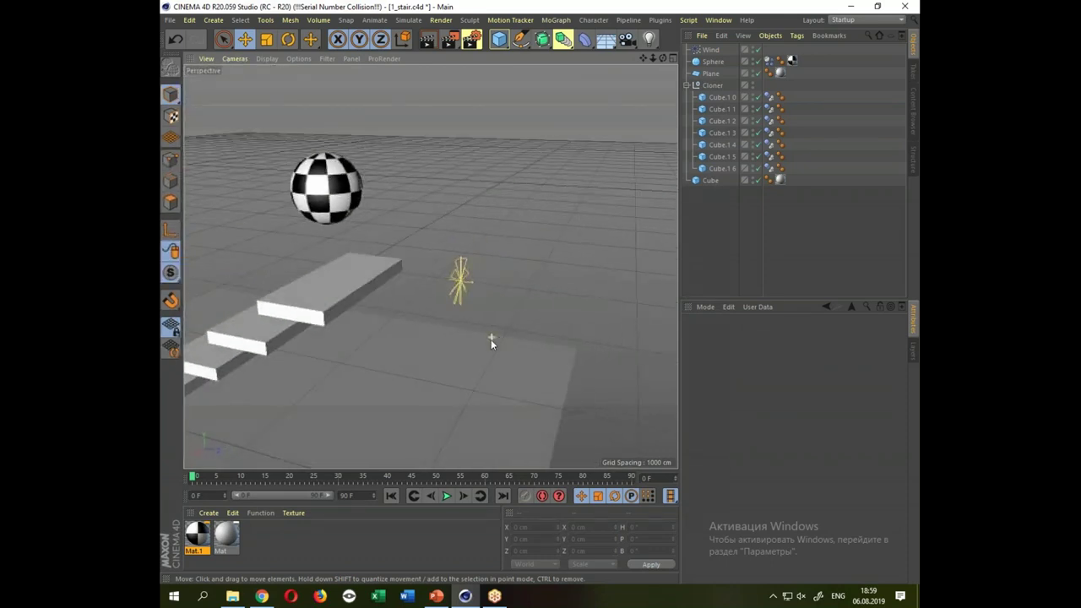
Rotate the Wind object about 180° so it blows back toward the stairs.
click(463, 292)
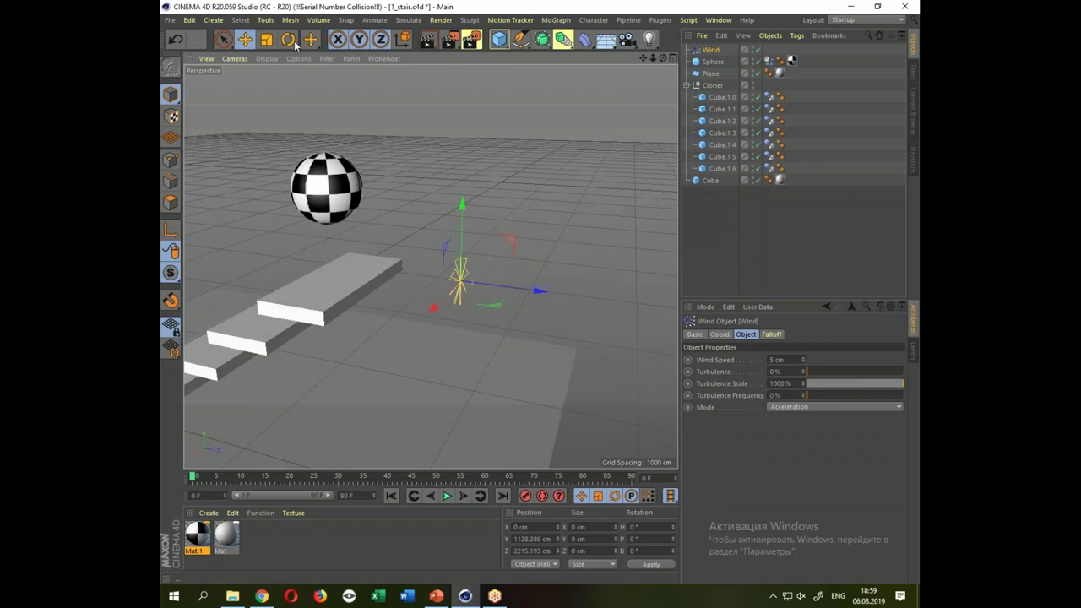
click(288, 39)
drag(496, 300, 269, 268)
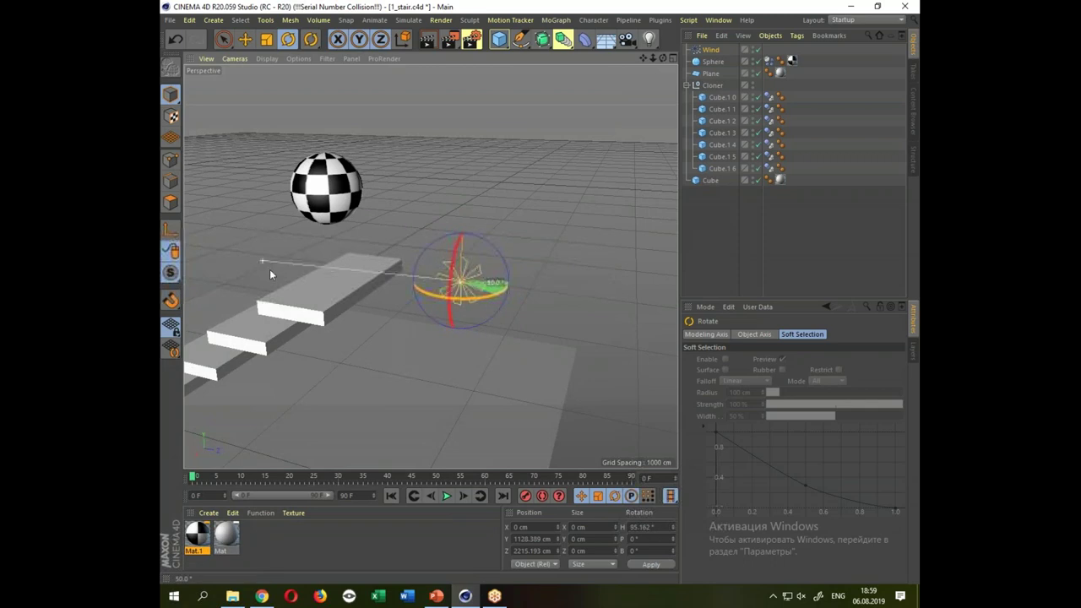
click(490, 301)
drag(491, 301, 385, 186)
click(493, 268)
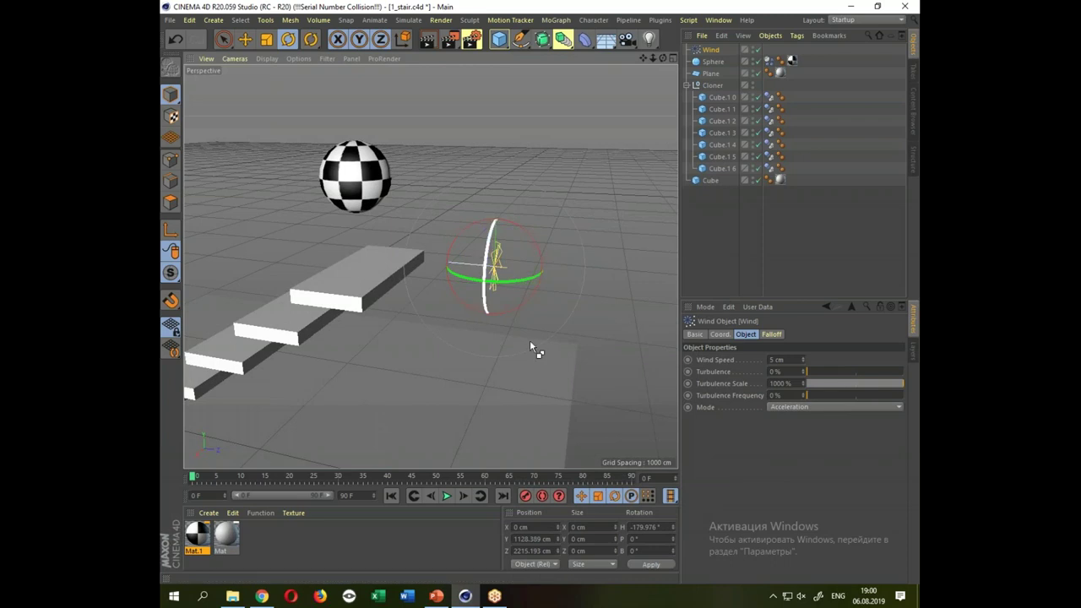
Set the wind's turbulence to 3.
click(777, 372)
click(783, 360)
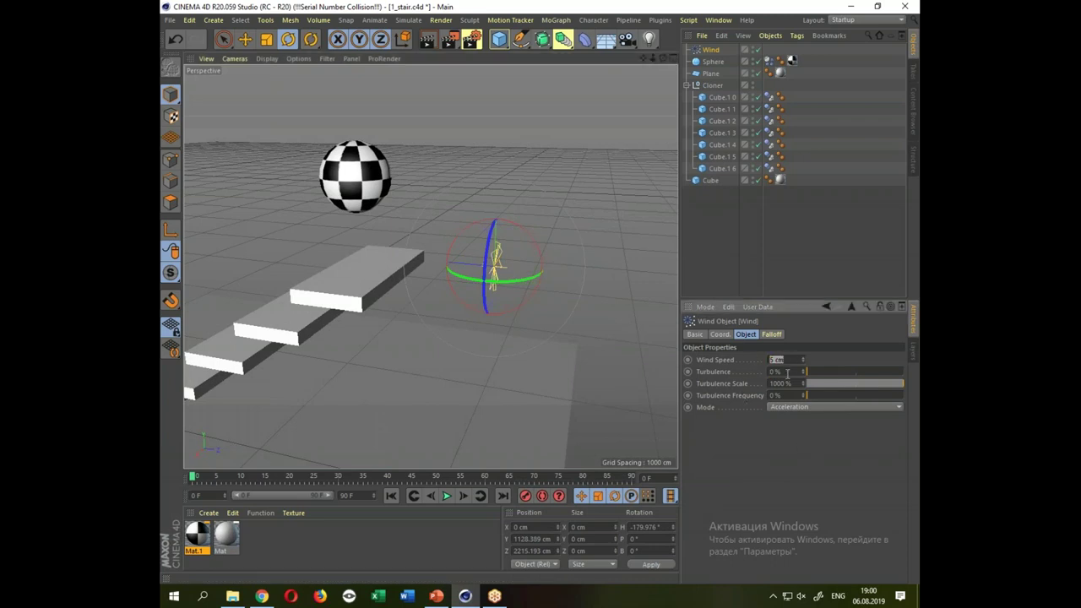
click(787, 371)
text(3)
key(Return)
drag(456, 357, 563, 385)
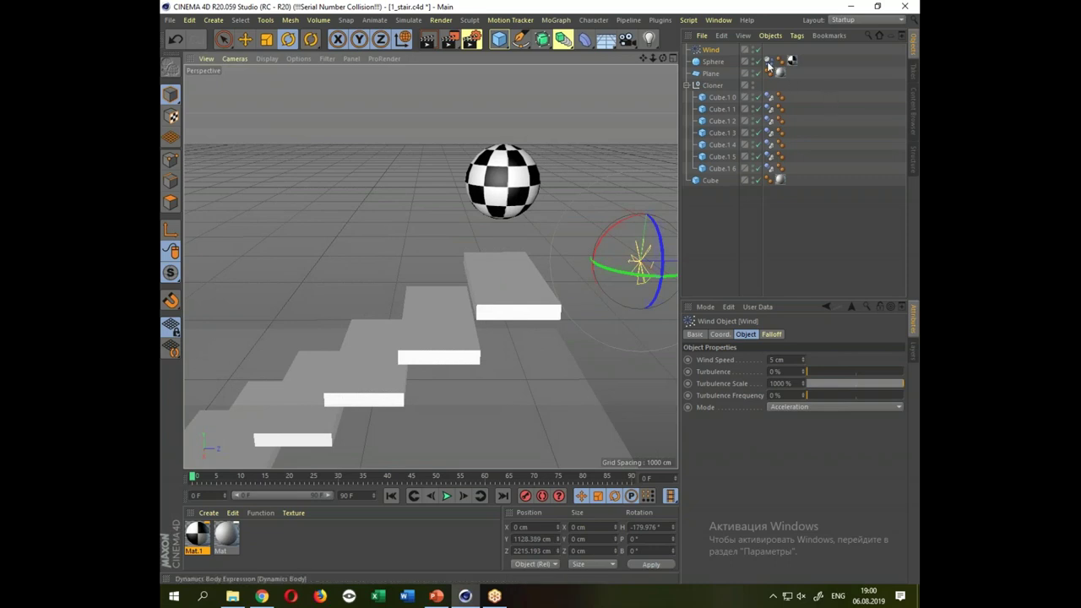
Drag Wind into the Force List of the sphere's Dynamics Body tag and play the simulation.
click(768, 62)
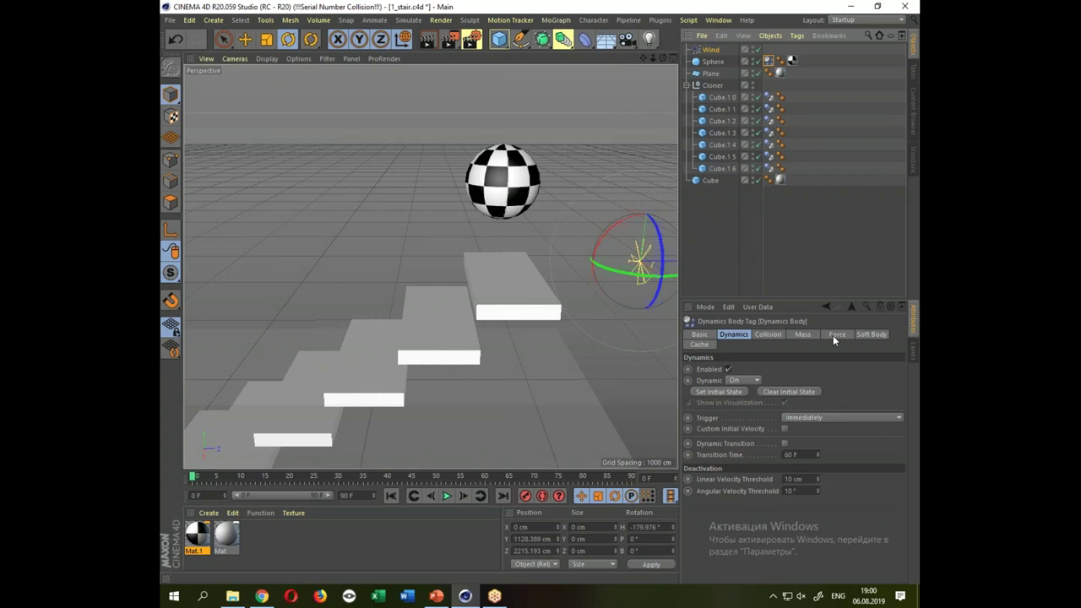
click(835, 334)
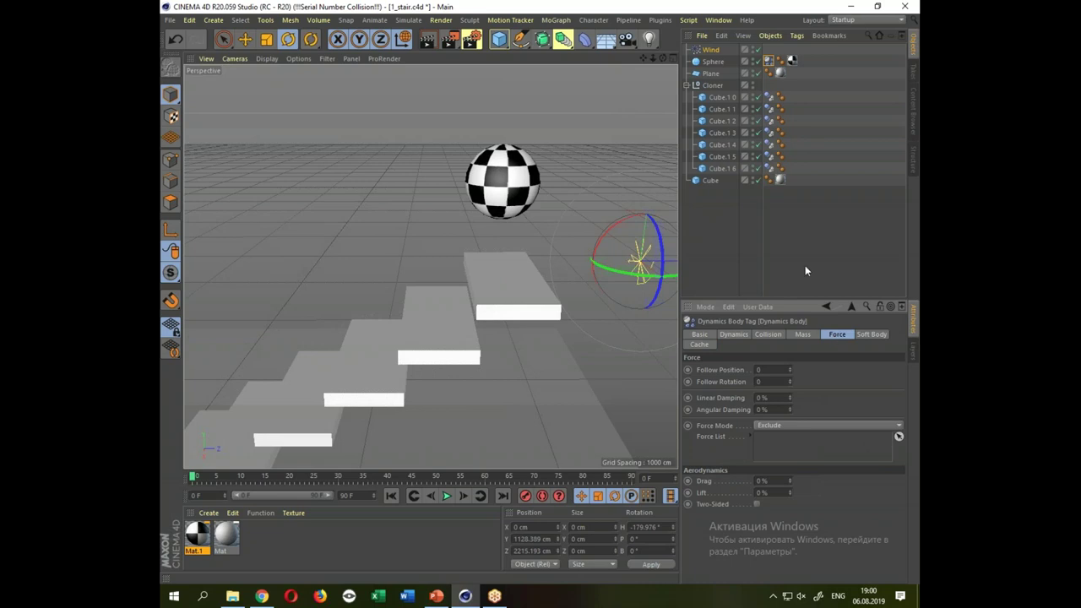
drag(711, 50, 793, 461)
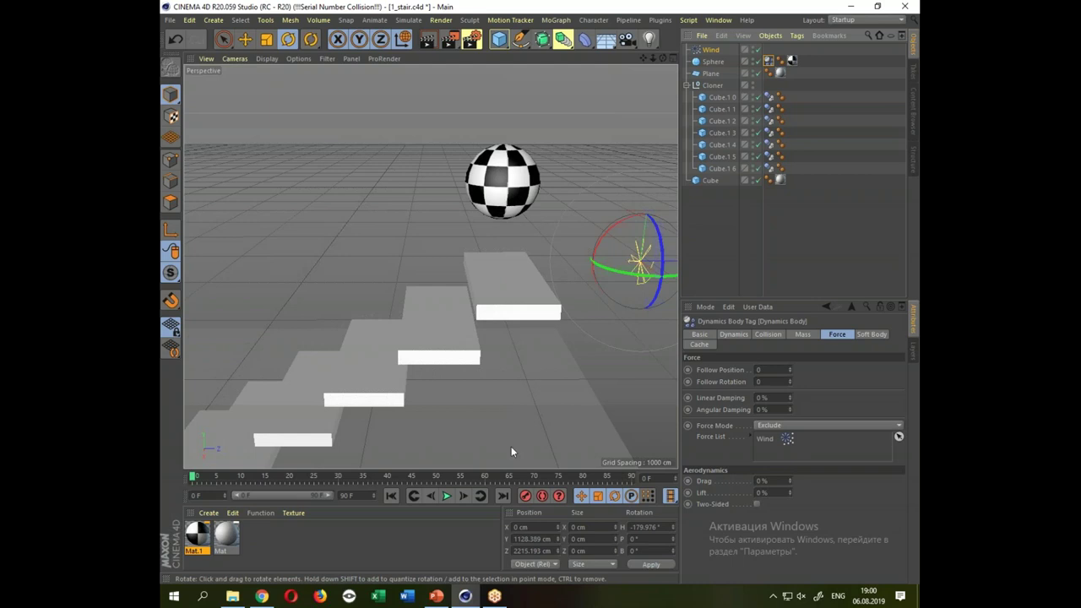
click(446, 496)
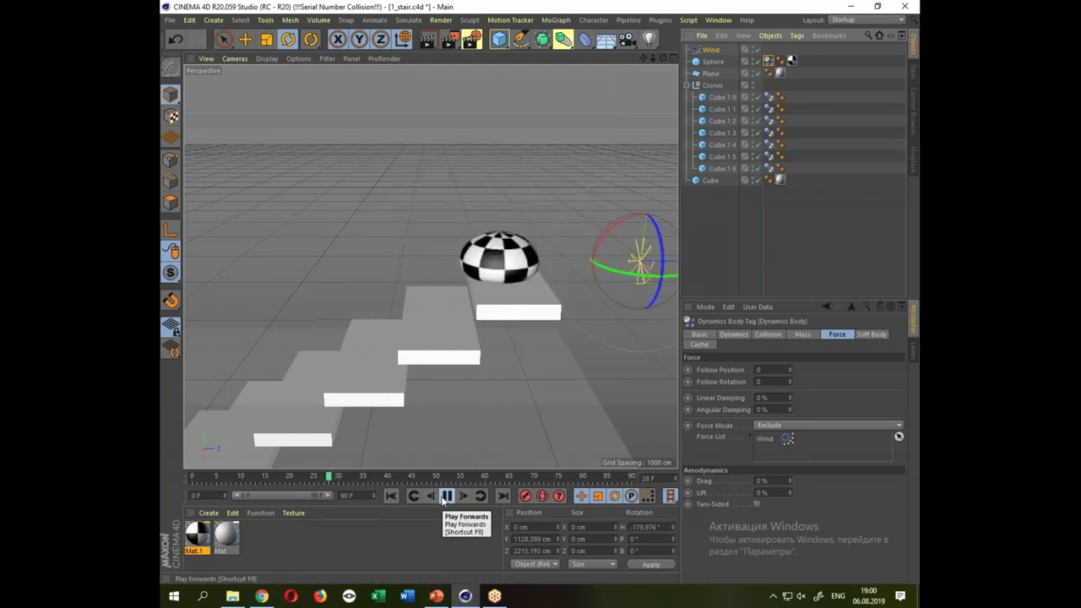
Stop playback and set the Wind's speed to 100 cm and turbulence to 50 %.
click(446, 496)
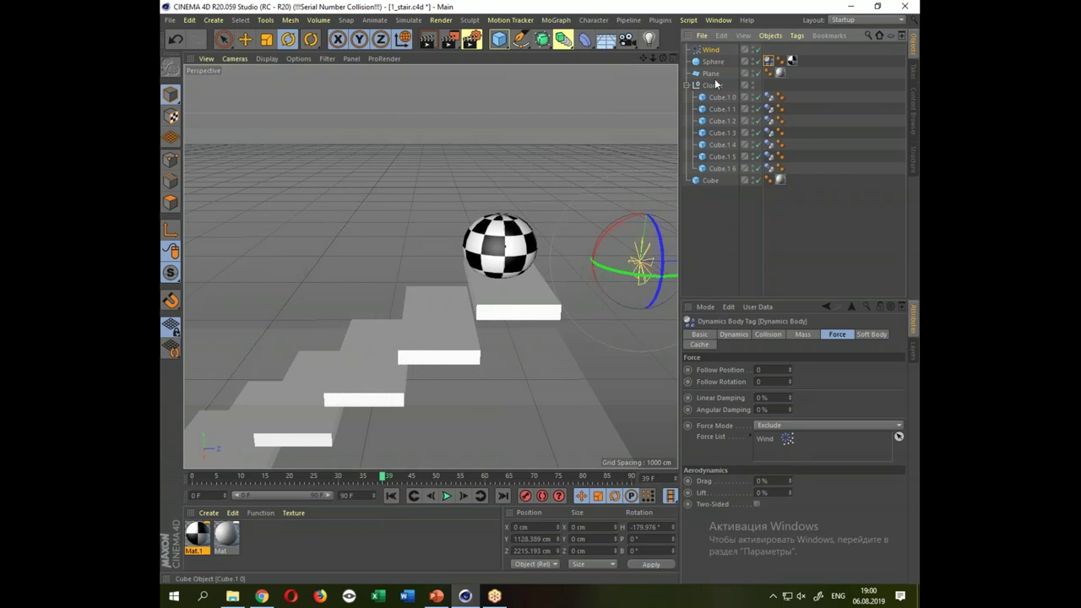
click(711, 50)
click(796, 360)
text(100)
key(Return)
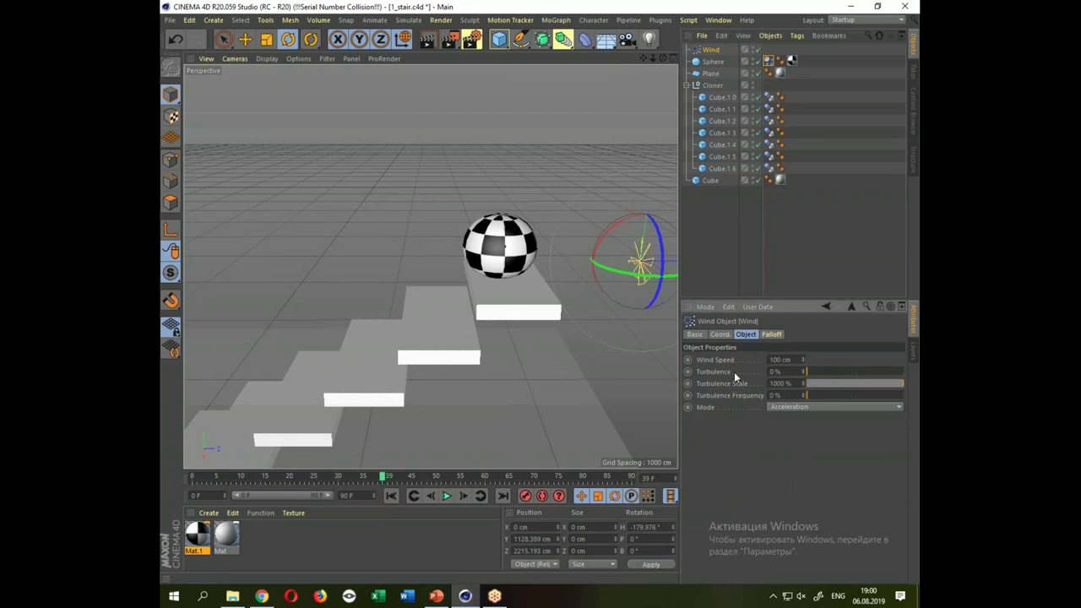
click(775, 372)
text(50)
key(Return)
Replay the simulation from the start, then raise Wind Speed to 1000 cm.
click(395, 496)
click(447, 496)
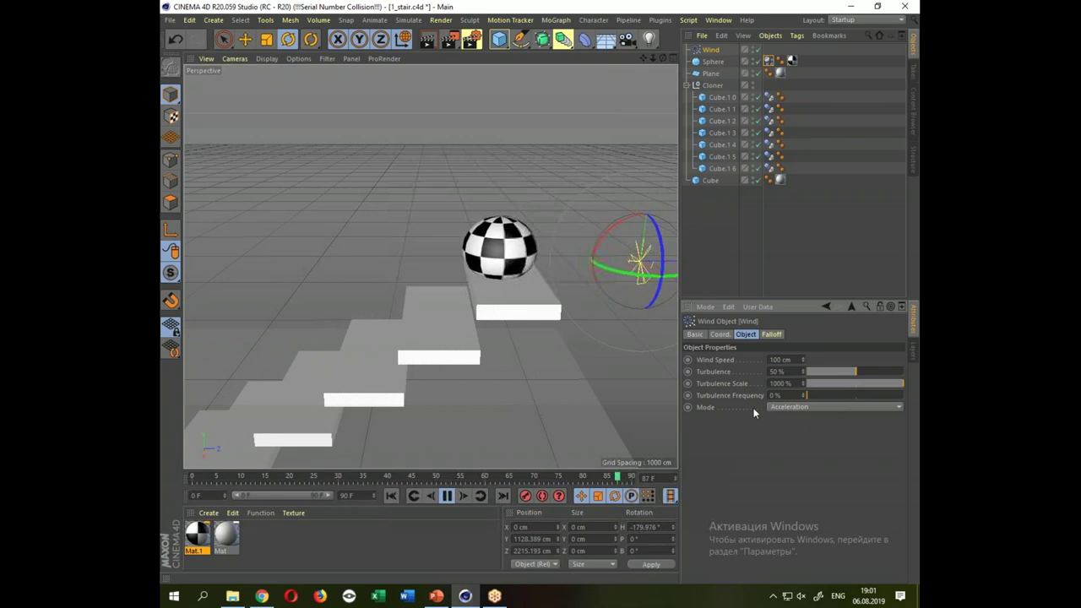
key(F8)
drag(609, 370, 563, 363)
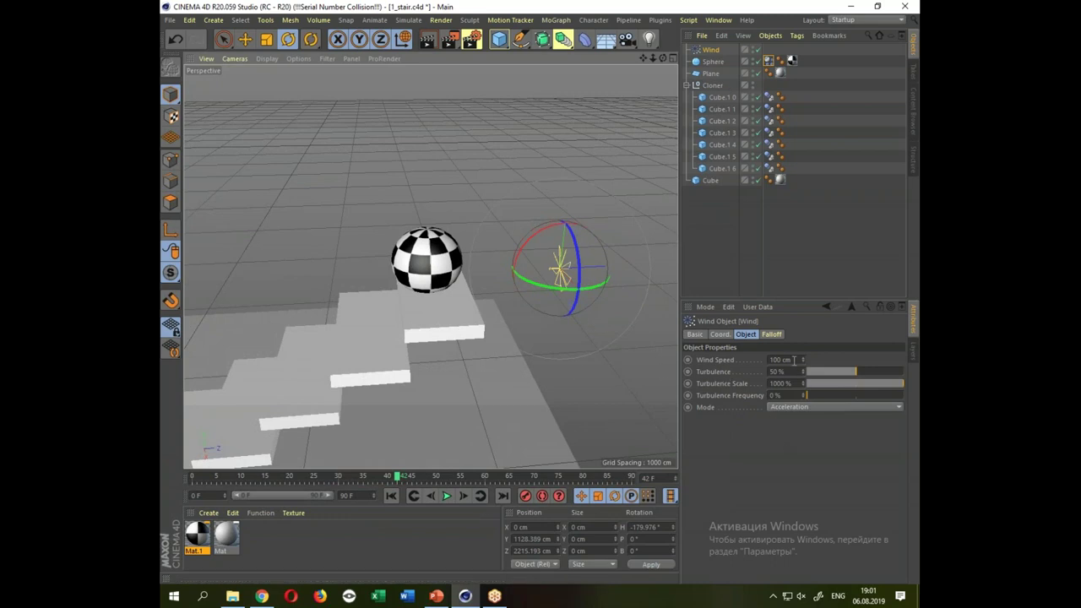
click(790, 359)
text(1)
key(Return)
drag(581, 189, 588, 188)
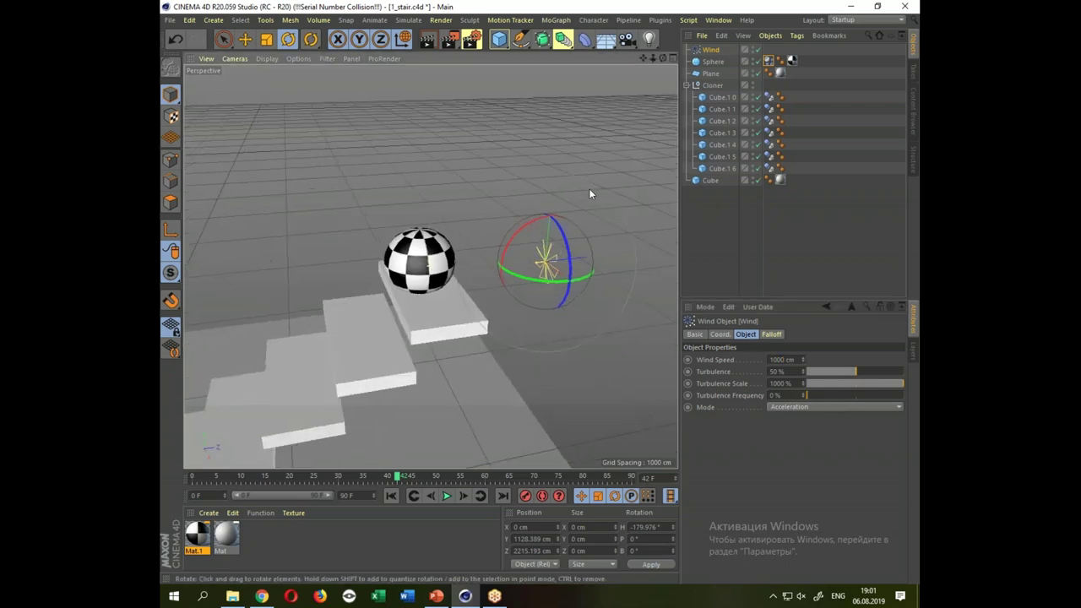
Switch the Dynamics Body Force Mode from Exclude to Include with Wind listed, then play.
click(779, 73)
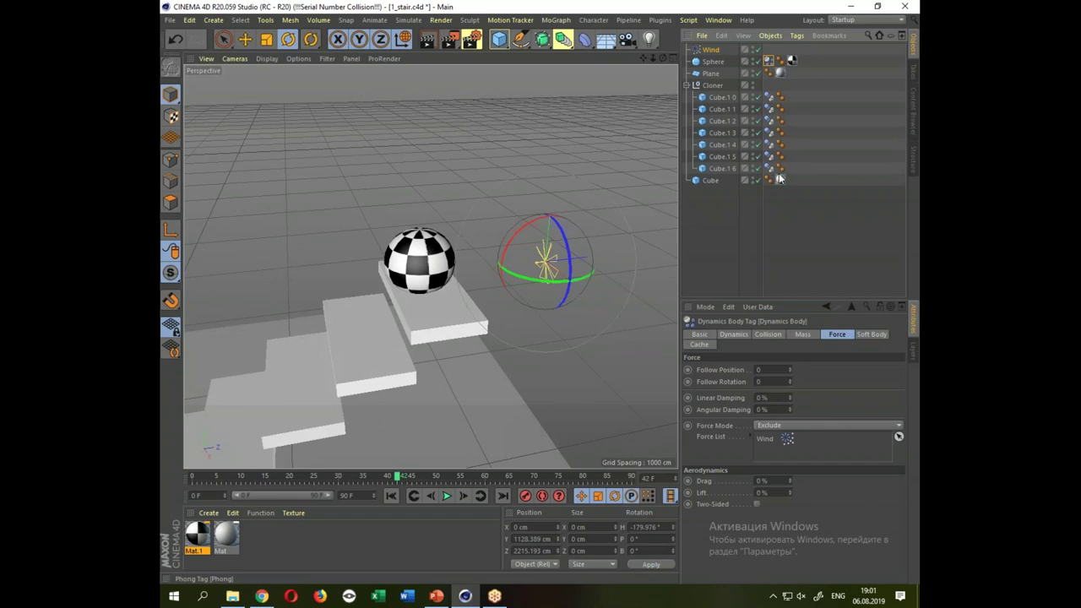
drag(710, 49, 768, 439)
click(769, 437)
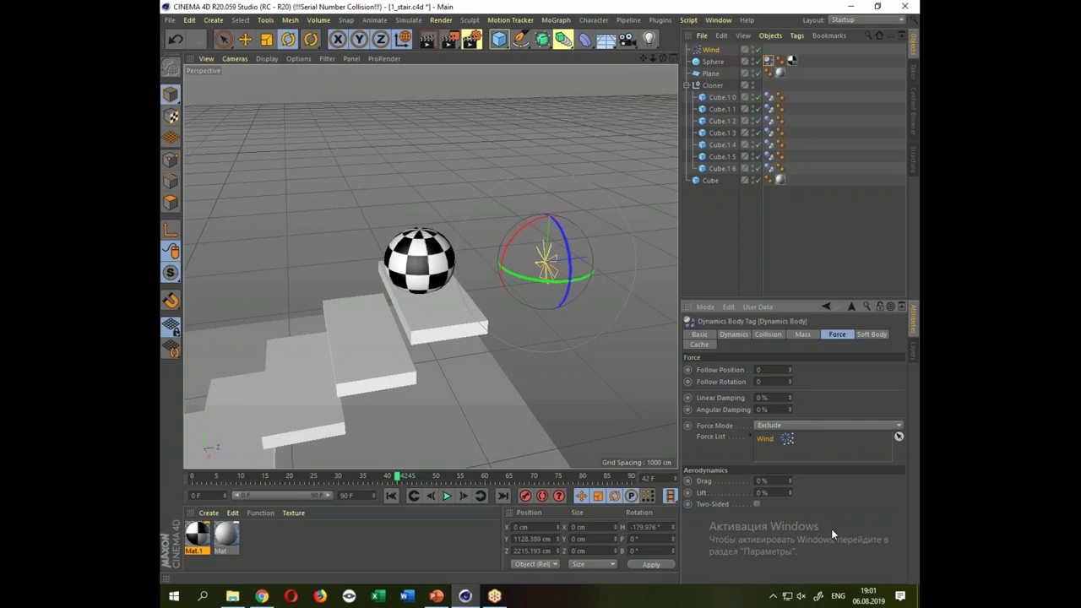
click(850, 426)
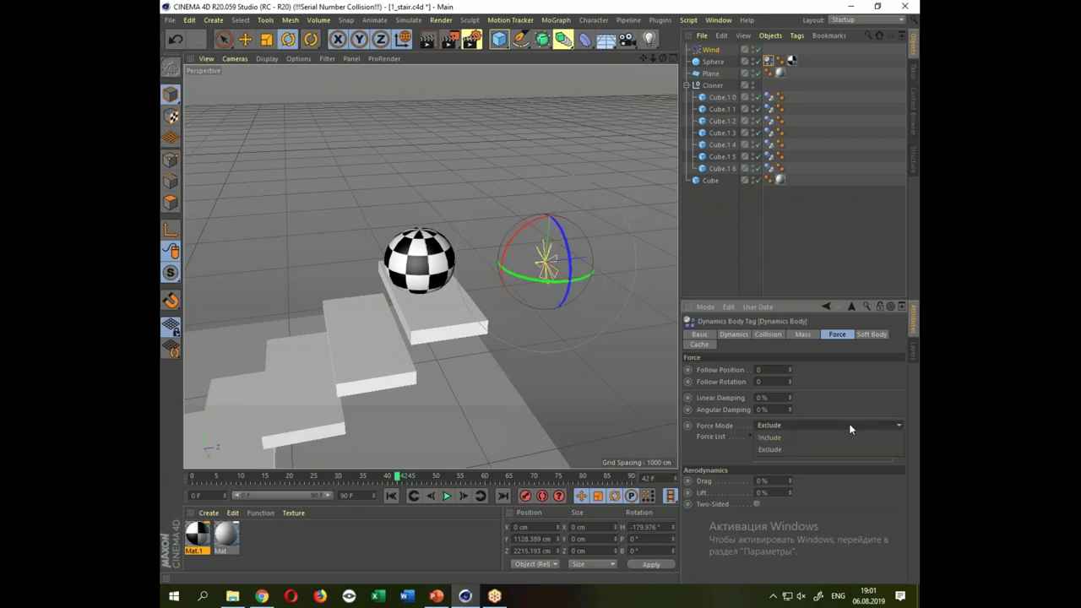
click(773, 438)
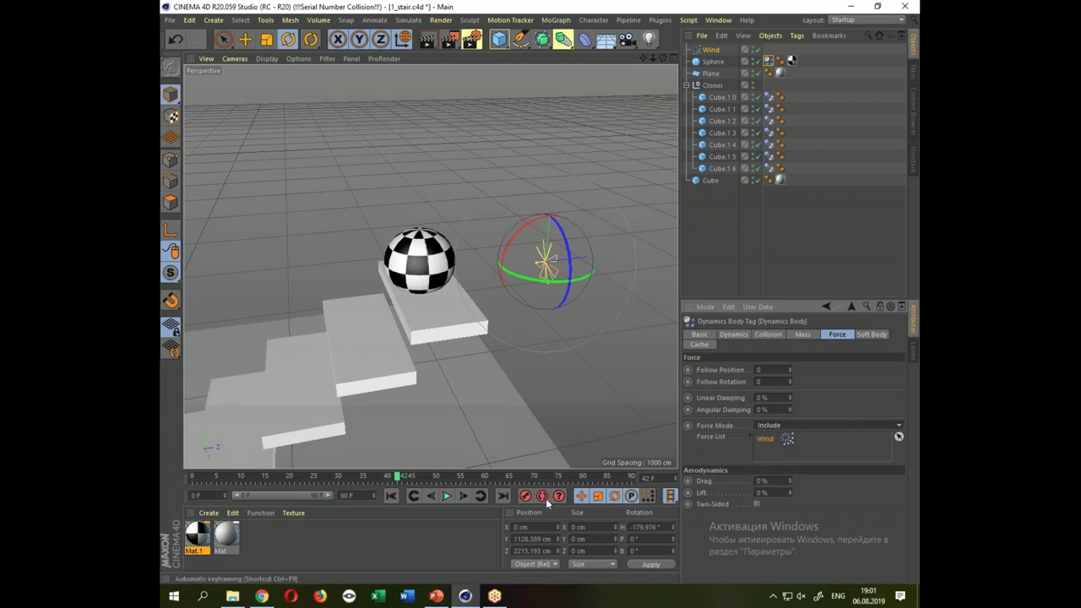
click(450, 496)
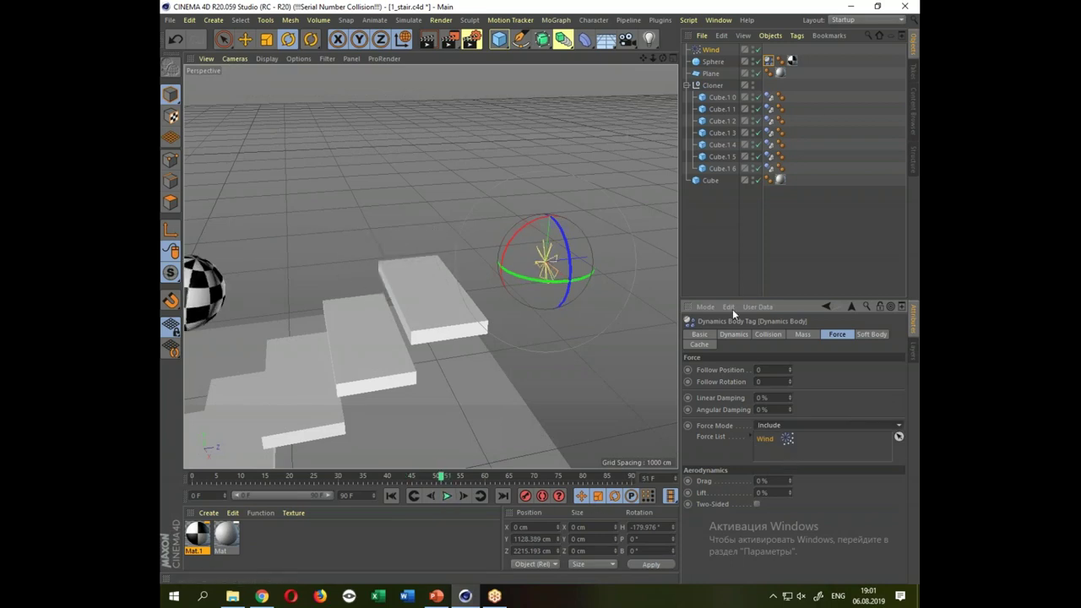
Lower the Wind Speed to 20 cm.
click(710, 49)
click(781, 359)
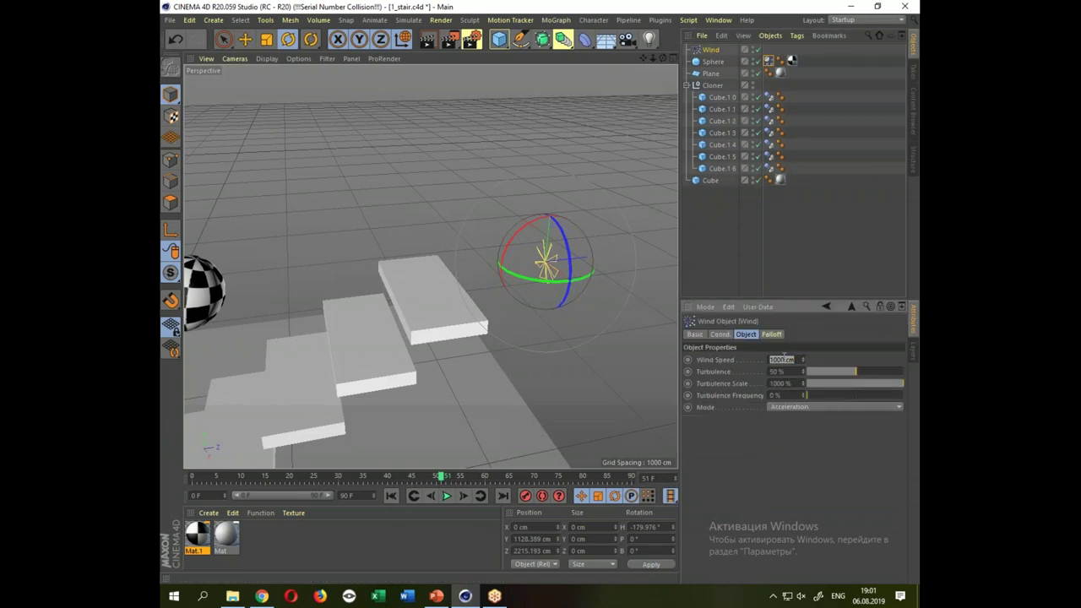
text(20)
key(Return)
Replay the simulation from frame 0, viewing the whole staircase, then stop it.
click(391, 496)
click(448, 496)
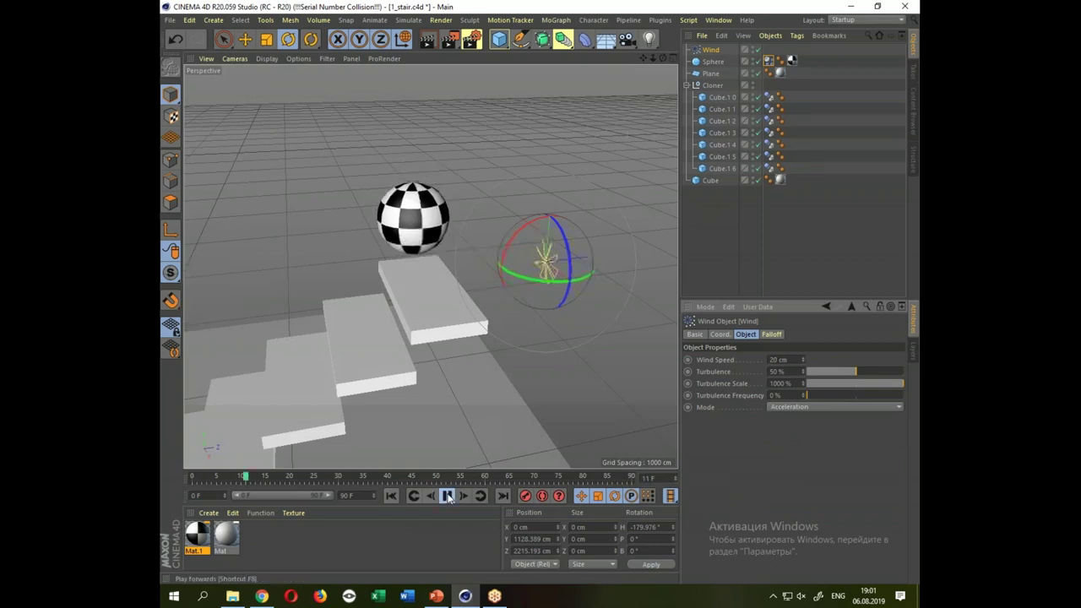
scroll(up, 3)
scroll(up, 3)
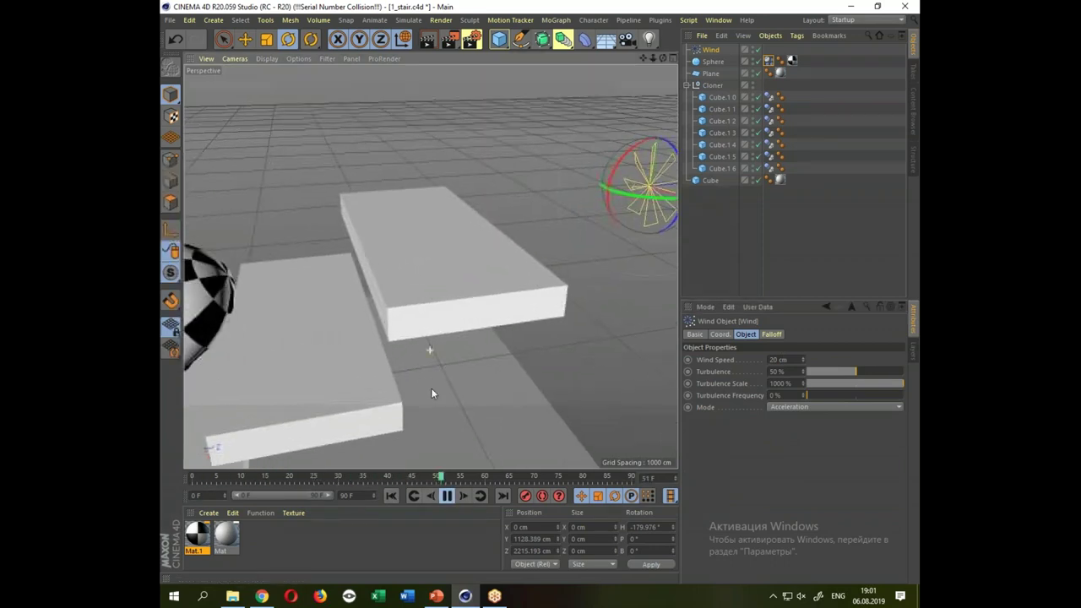
scroll(down, 3)
drag(434, 410, 583, 338)
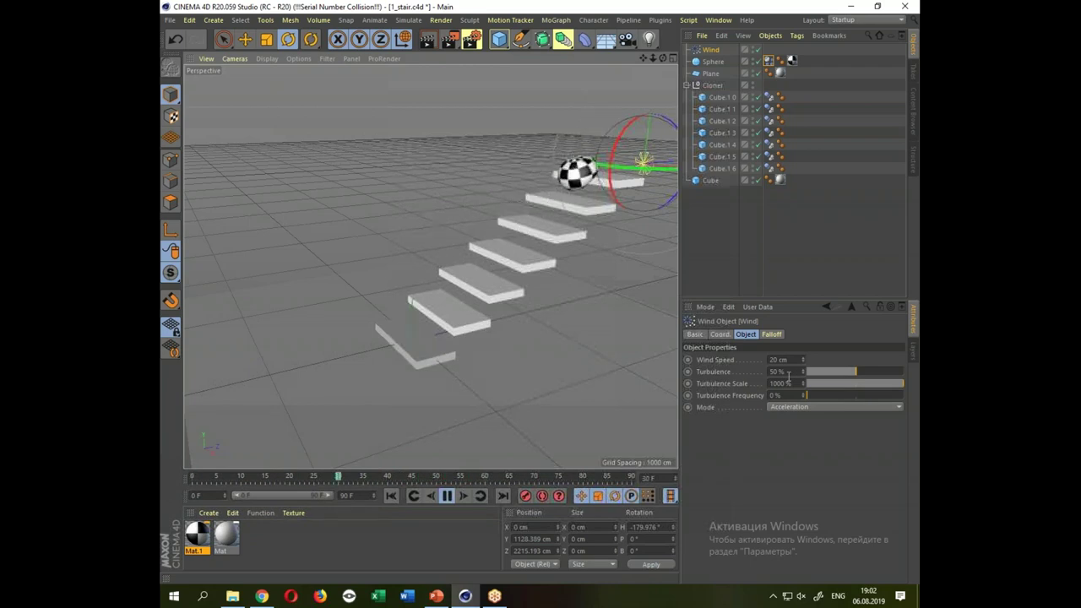
drag(568, 306, 543, 304)
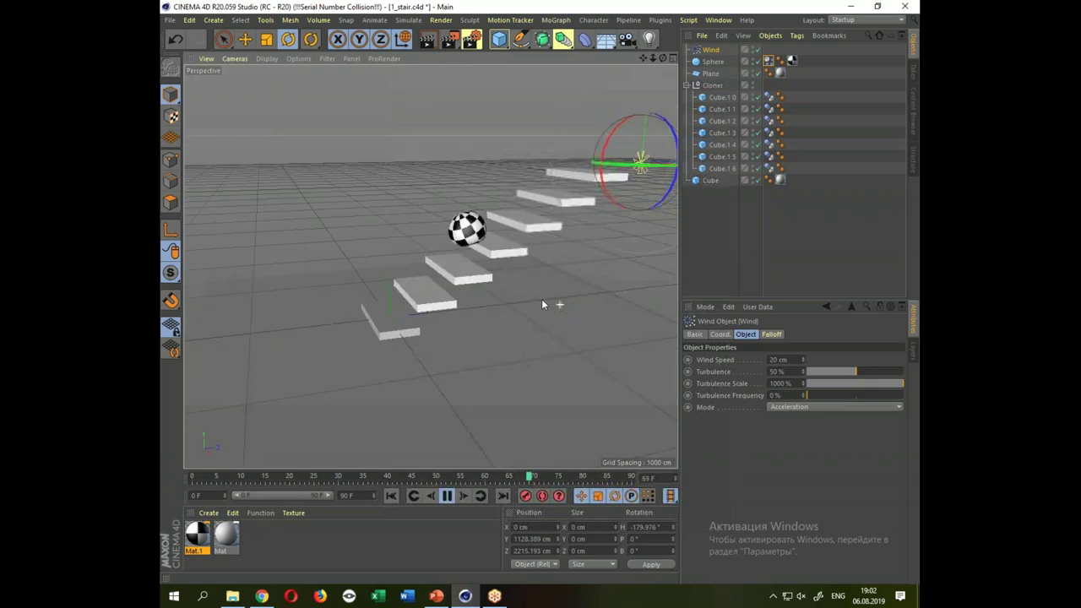
key(F8)
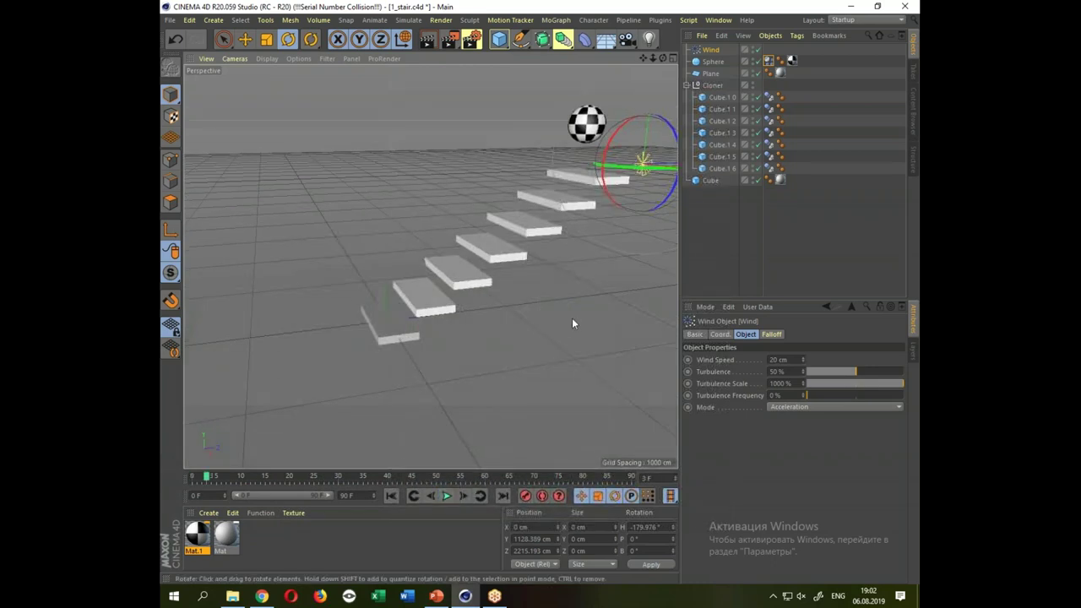
drag(542, 331, 525, 342)
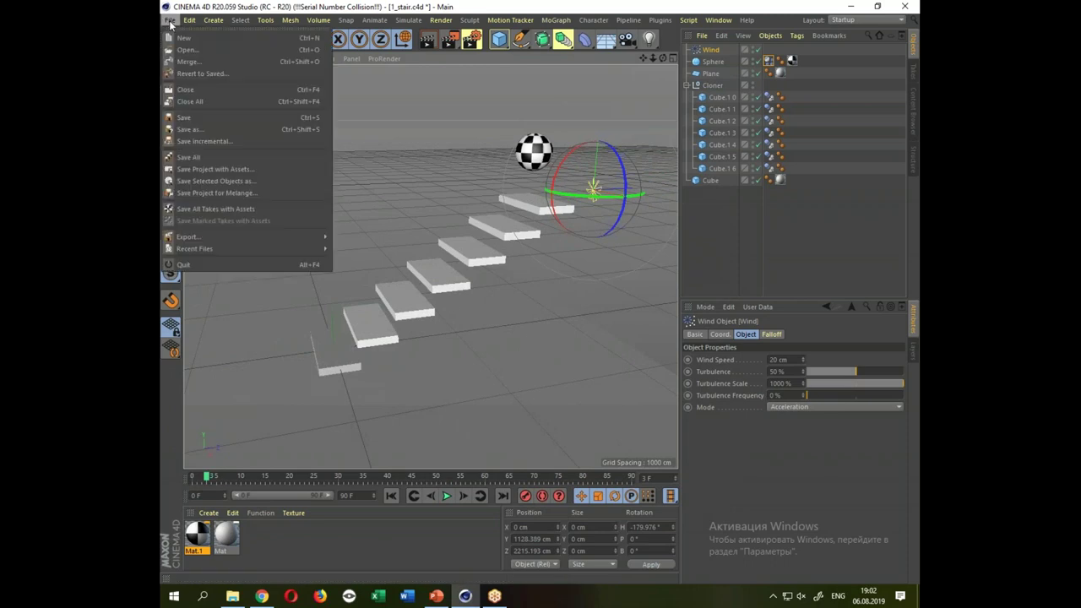
Open 5_flaq.c4d from the C4D folder and orbit toward the flag.
click(186, 49)
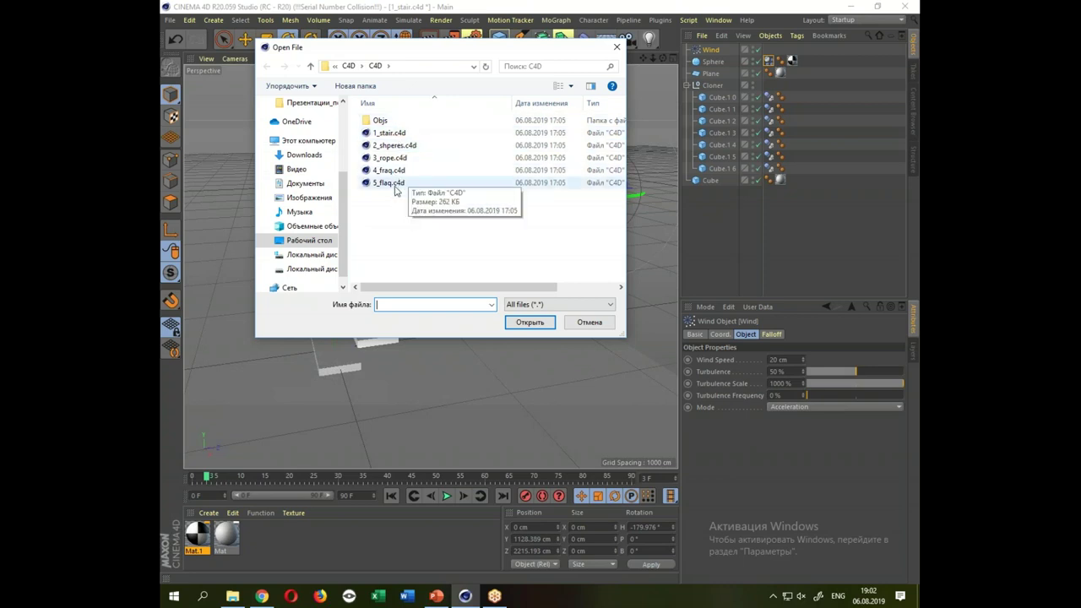
double_click(390, 182)
drag(446, 324, 484, 280)
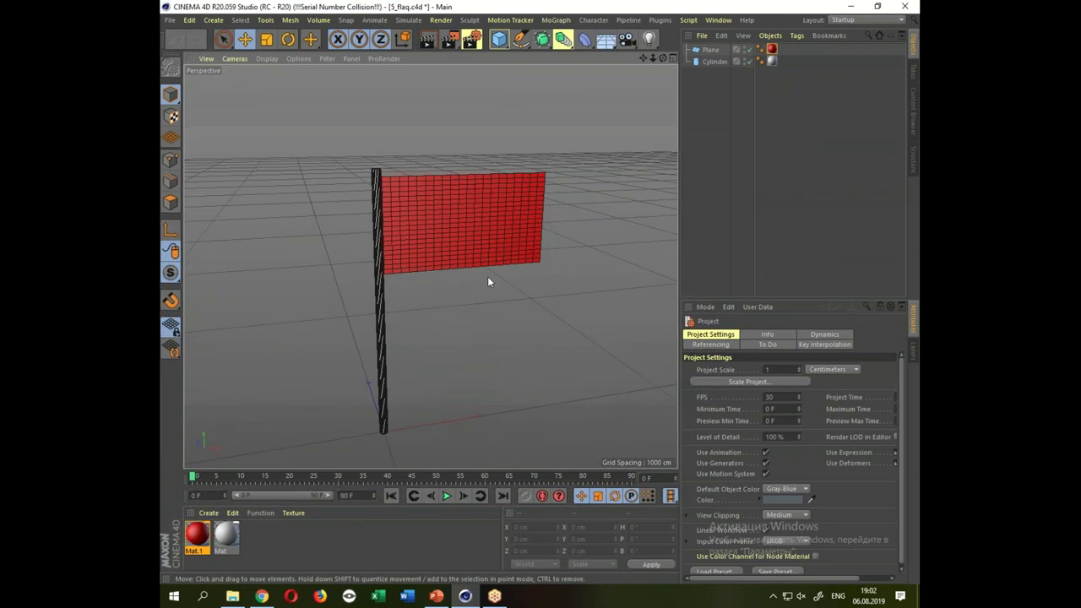
Dismiss the licence warning, select the red flag Plane and make it editable.
drag(476, 262, 470, 204)
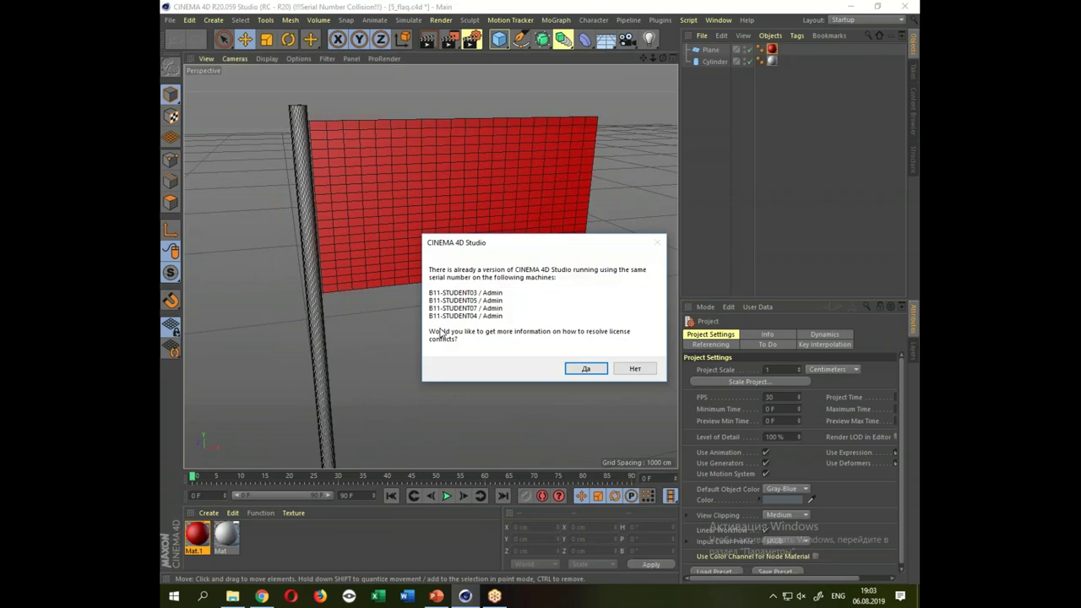
click(621, 369)
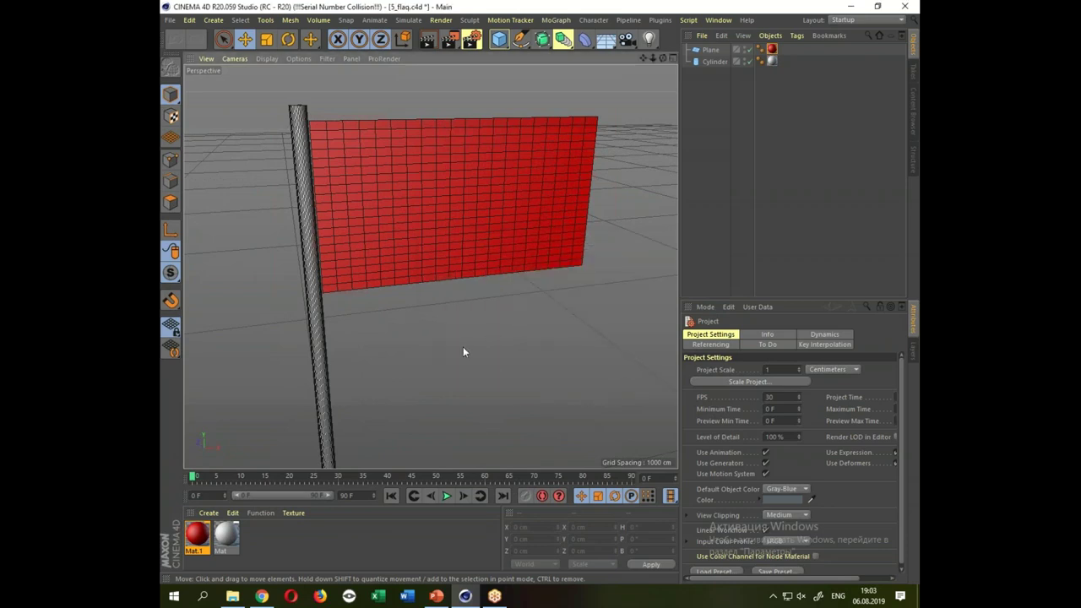
click(463, 192)
drag(435, 361, 313, 149)
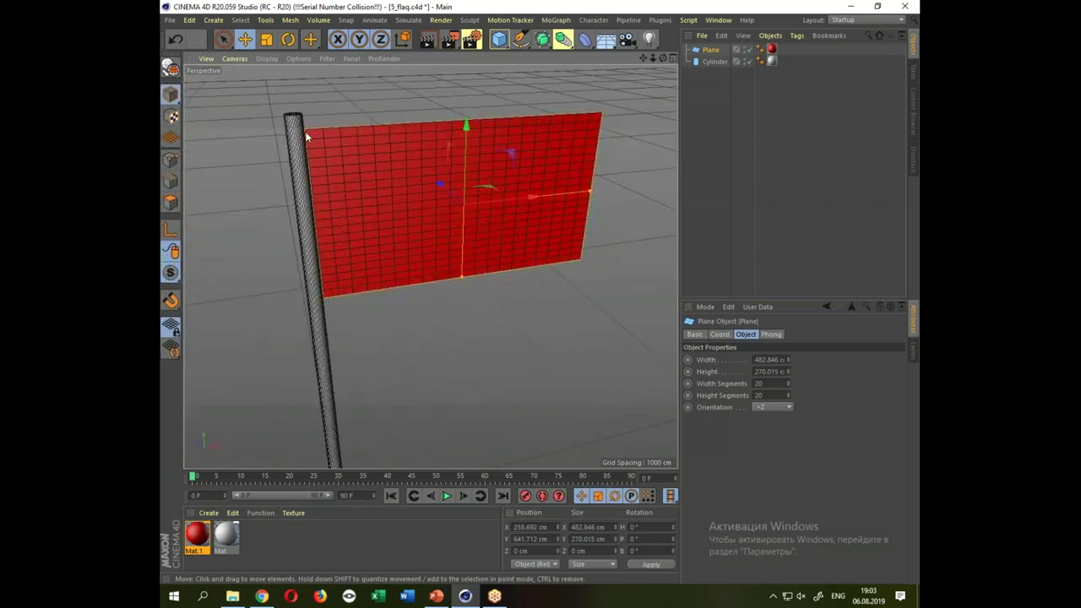
drag(467, 320, 461, 307)
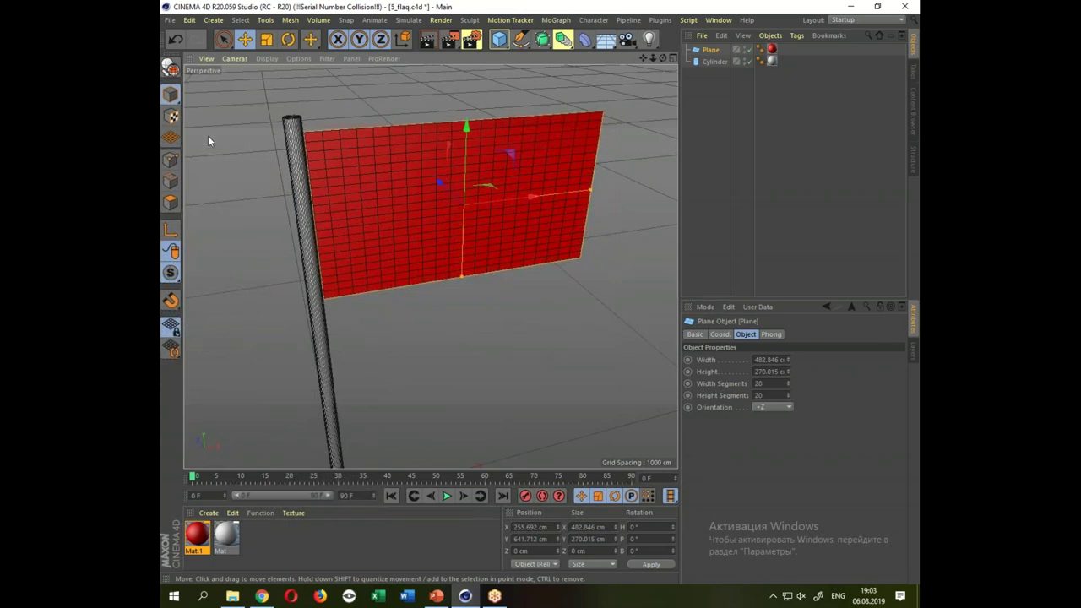
click(170, 69)
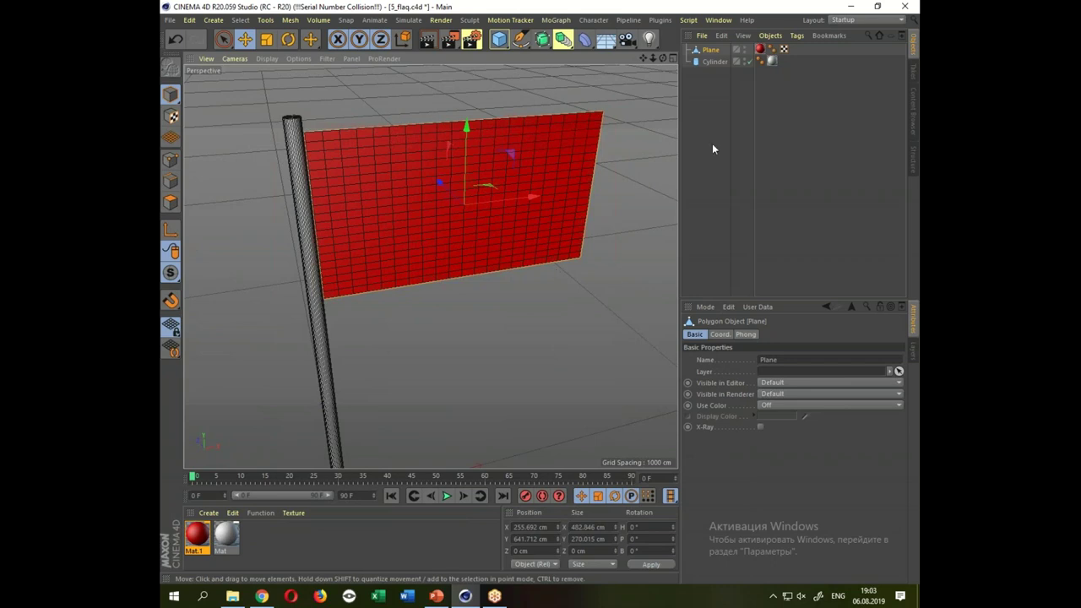
right_click(711, 52)
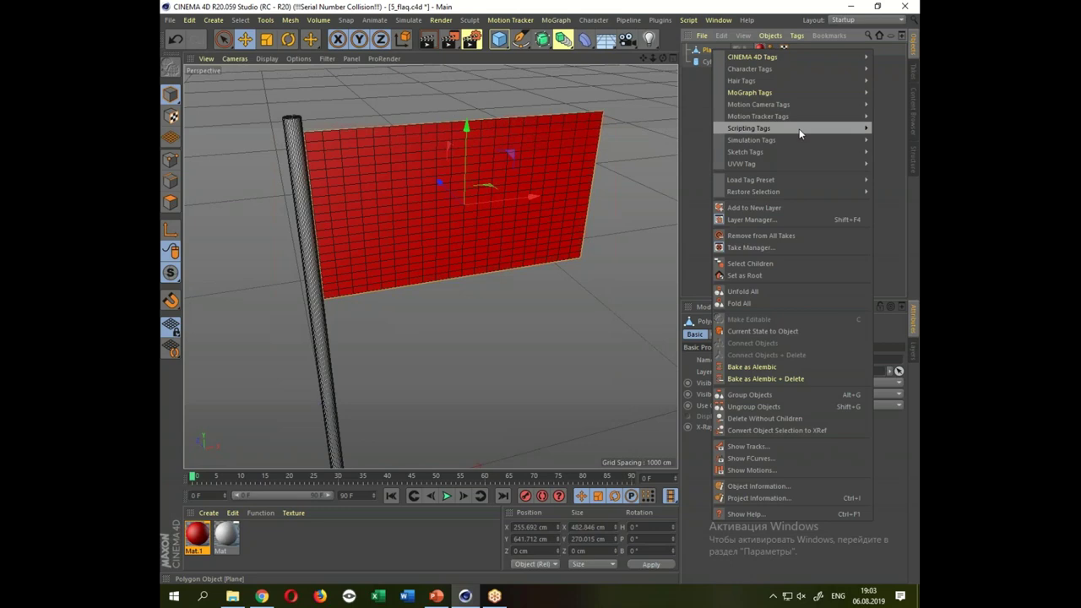
Add a Cloth tag to the Plane and test-play the falling flag.
click(684, 211)
drag(483, 365, 483, 360)
click(448, 497)
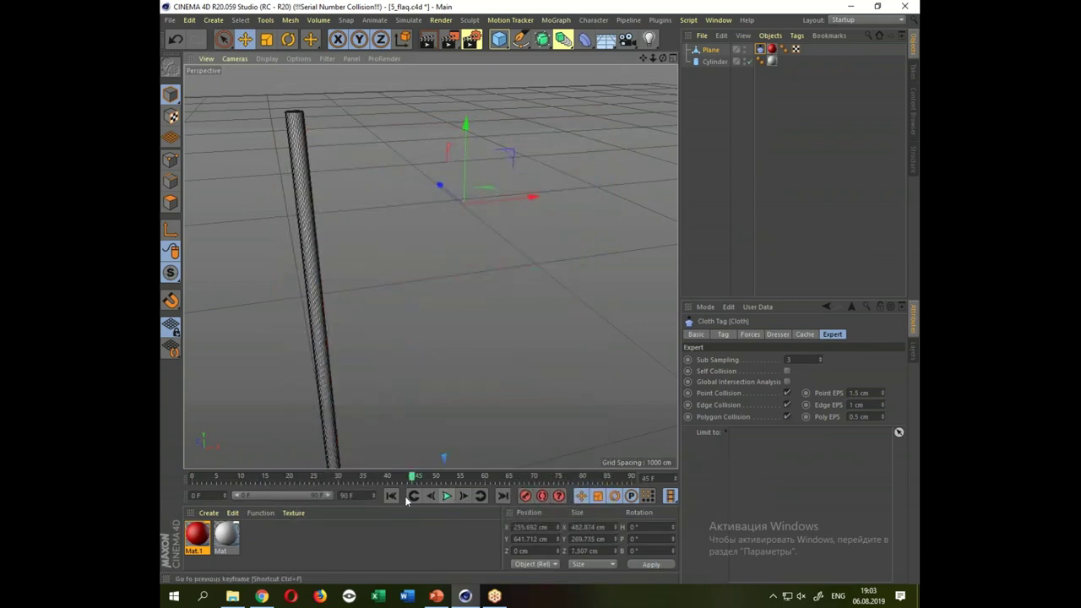
click(391, 496)
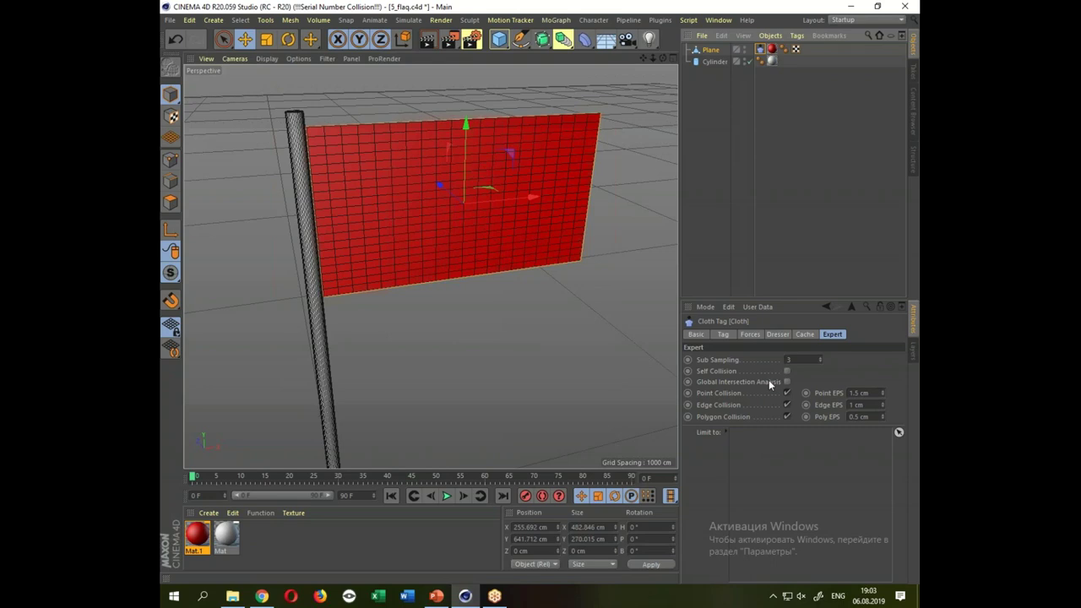
Browse the Cloth tag's tabs: stiffness and mass, forces, collision and dresser.
click(729, 336)
click(746, 335)
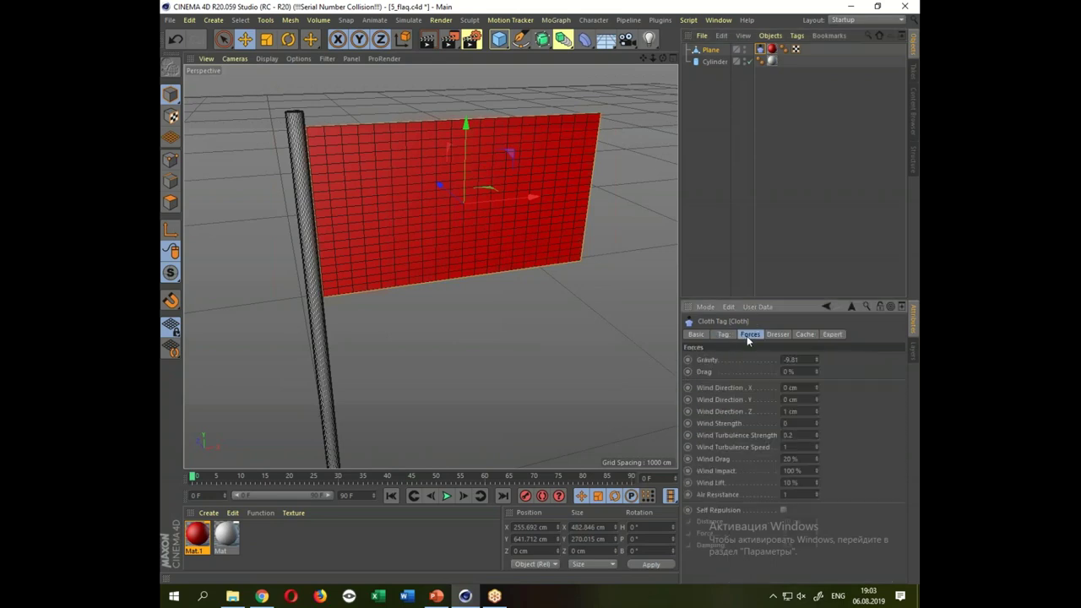
click(831, 335)
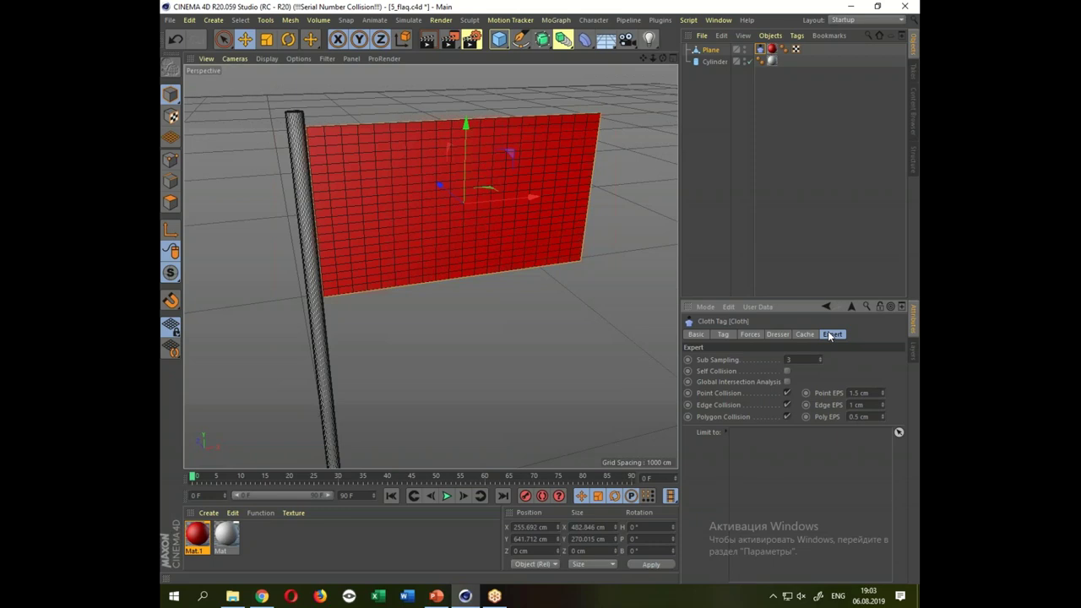
drag(583, 380, 641, 279)
click(760, 51)
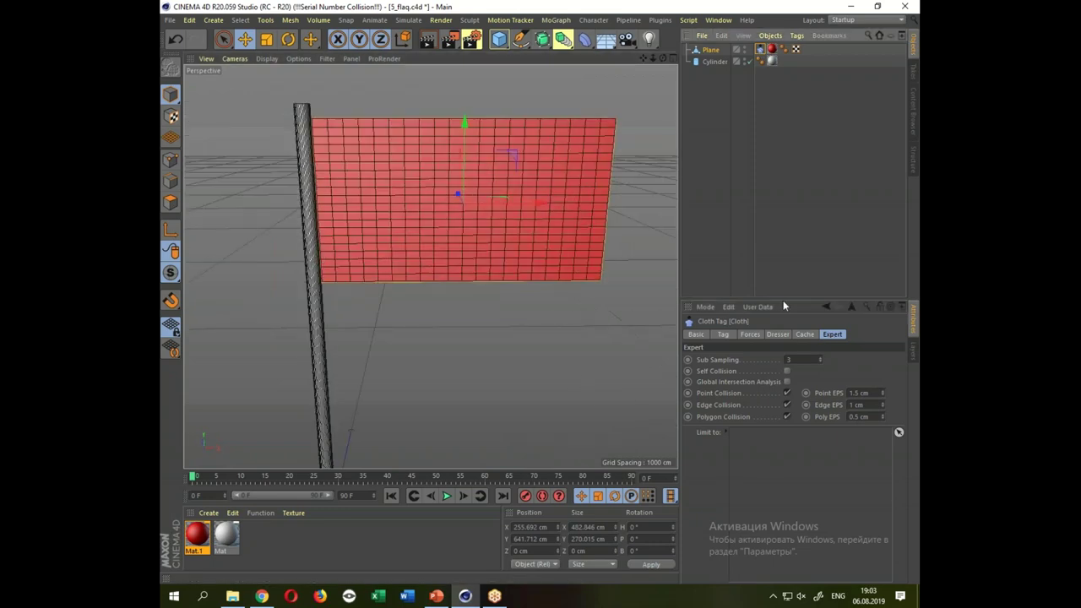
click(731, 335)
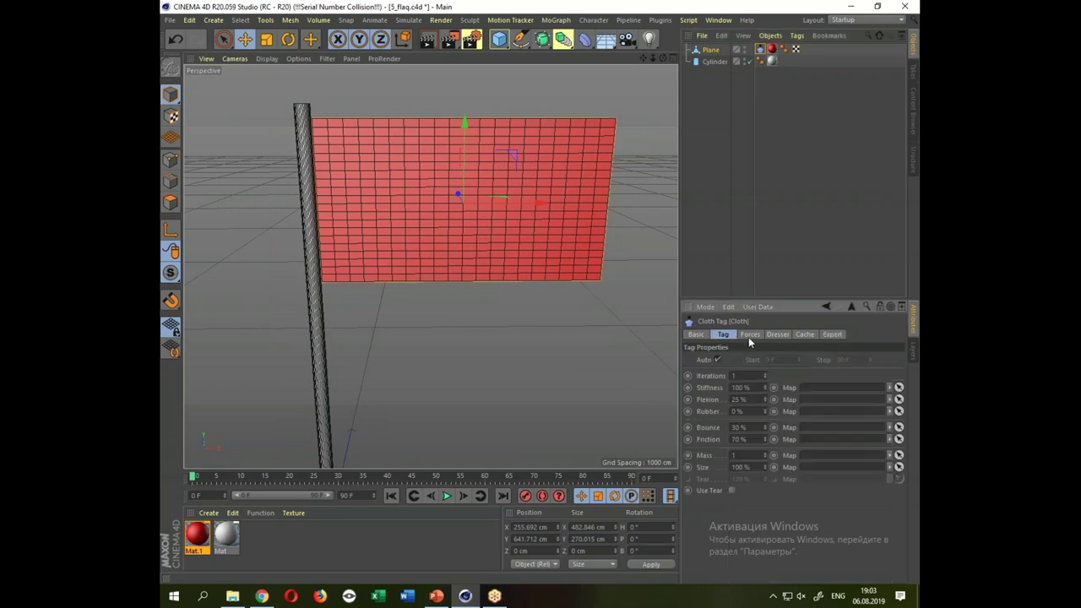
click(749, 336)
click(769, 336)
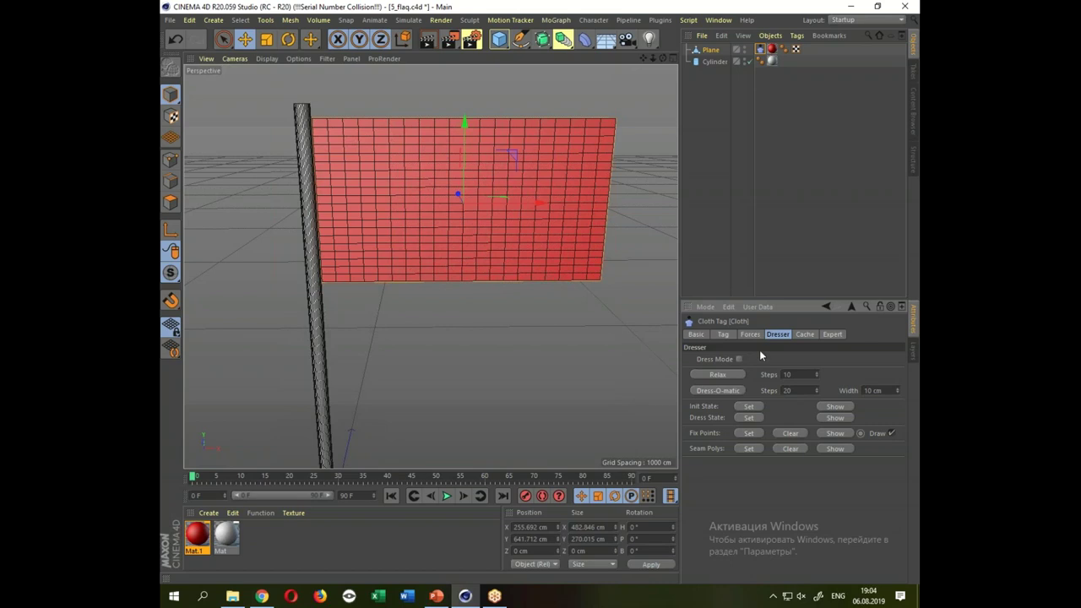
On the Cloth Forces tab, set Wind Direction X 1, Z 0 and Turbulence Strength 10.
click(759, 336)
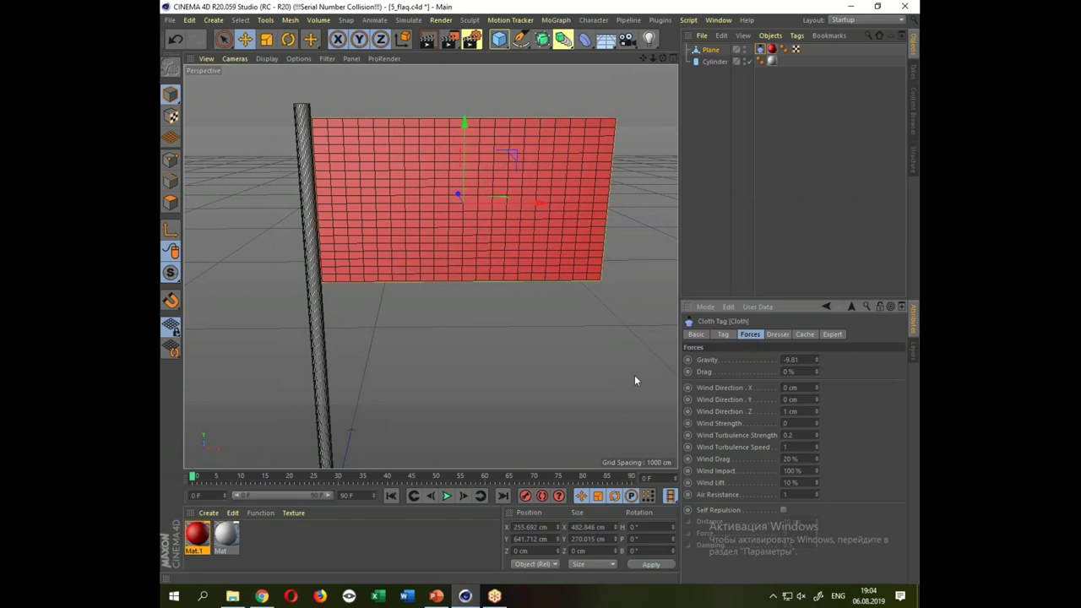
drag(506, 395, 507, 262)
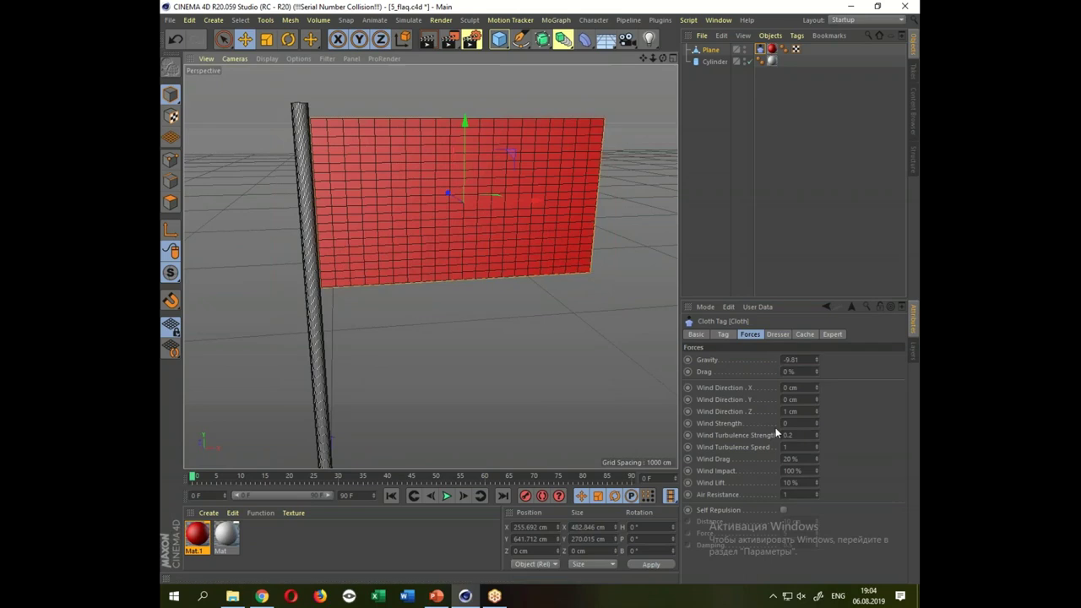
click(794, 388)
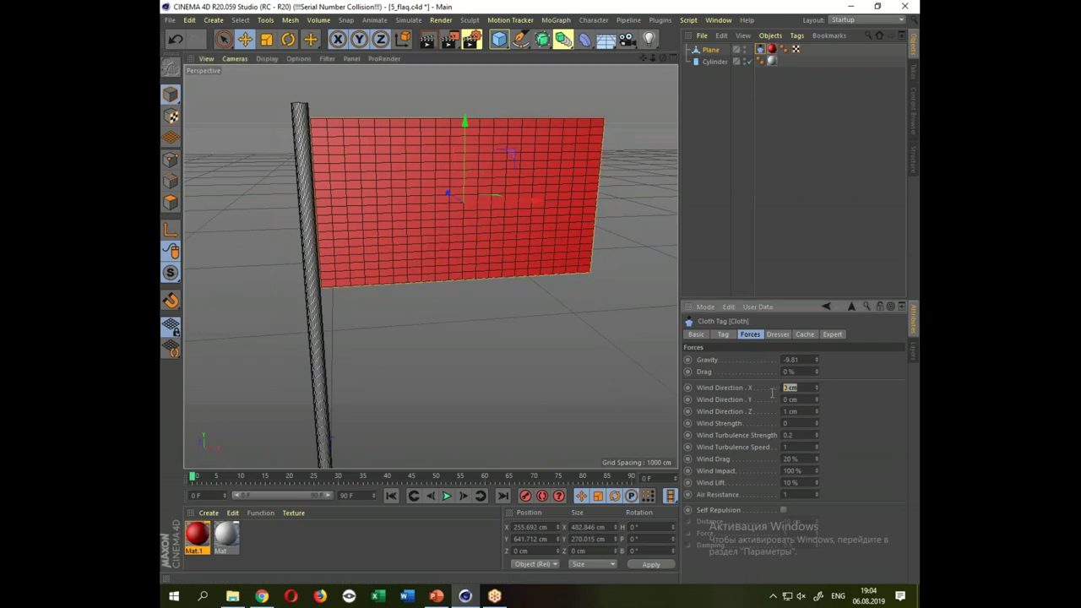
text(1)
click(805, 412)
text(0)
key(Return)
click(801, 436)
text(10)
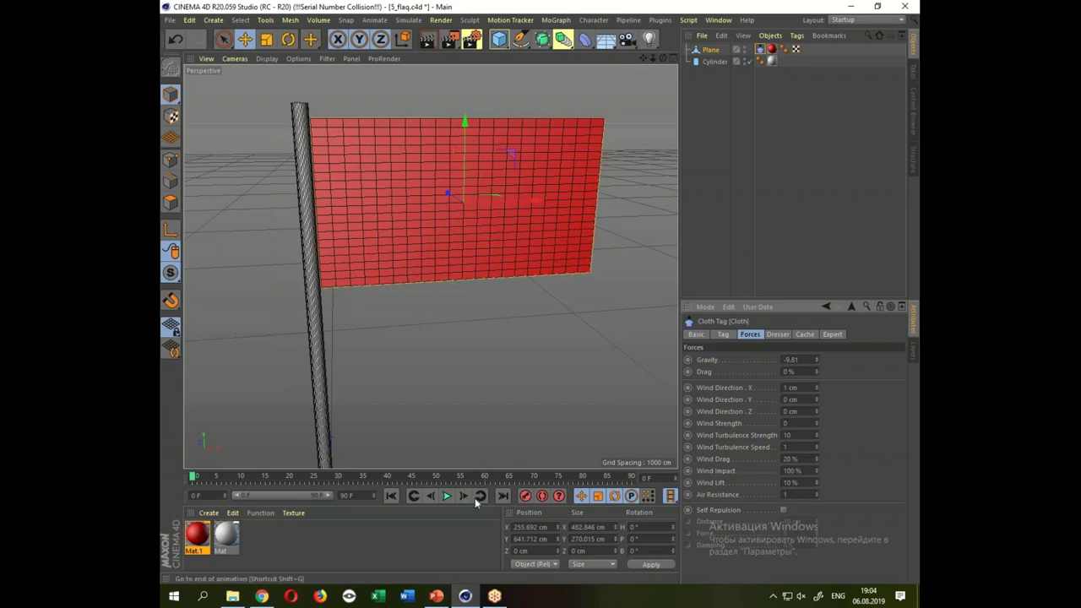
drag(494, 389, 513, 381)
Tune the cloth Wind Strength to 2, replaying the simulation to test it.
click(447, 496)
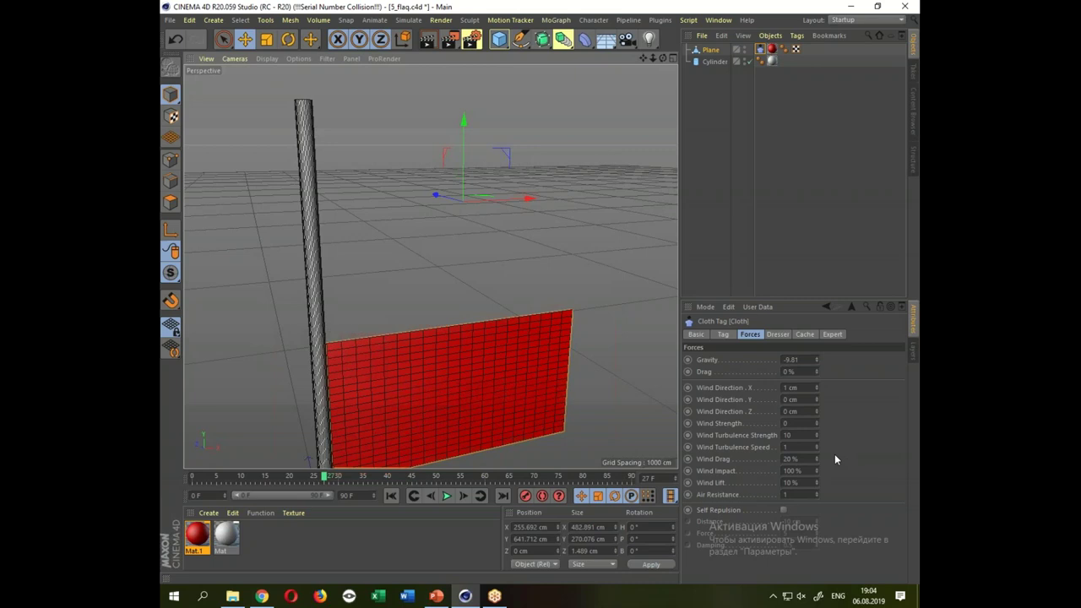
click(785, 423)
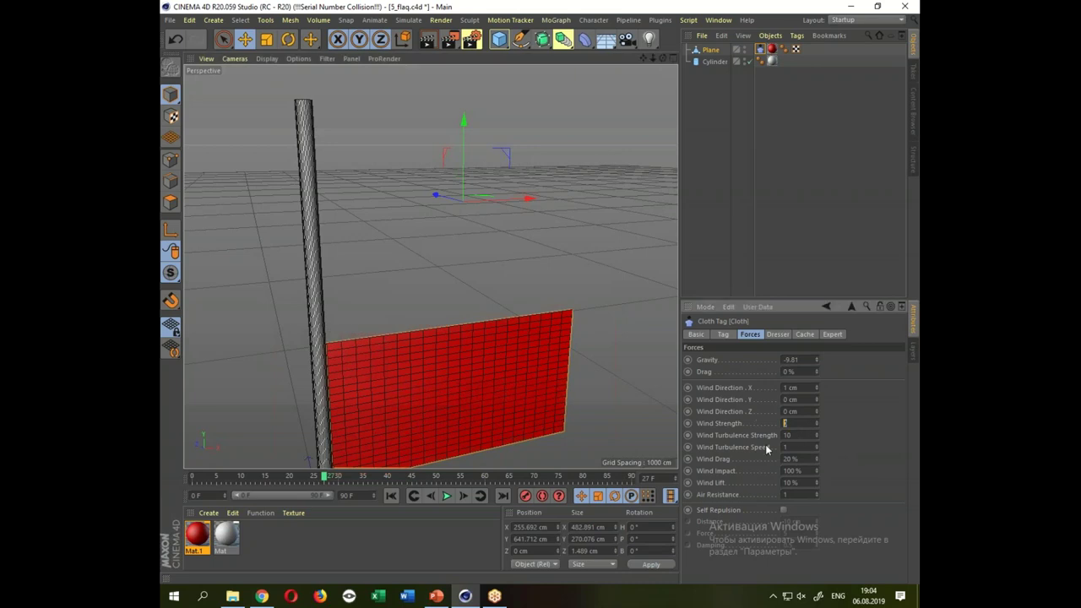
text(20)
click(391, 495)
click(446, 495)
click(446, 496)
click(391, 496)
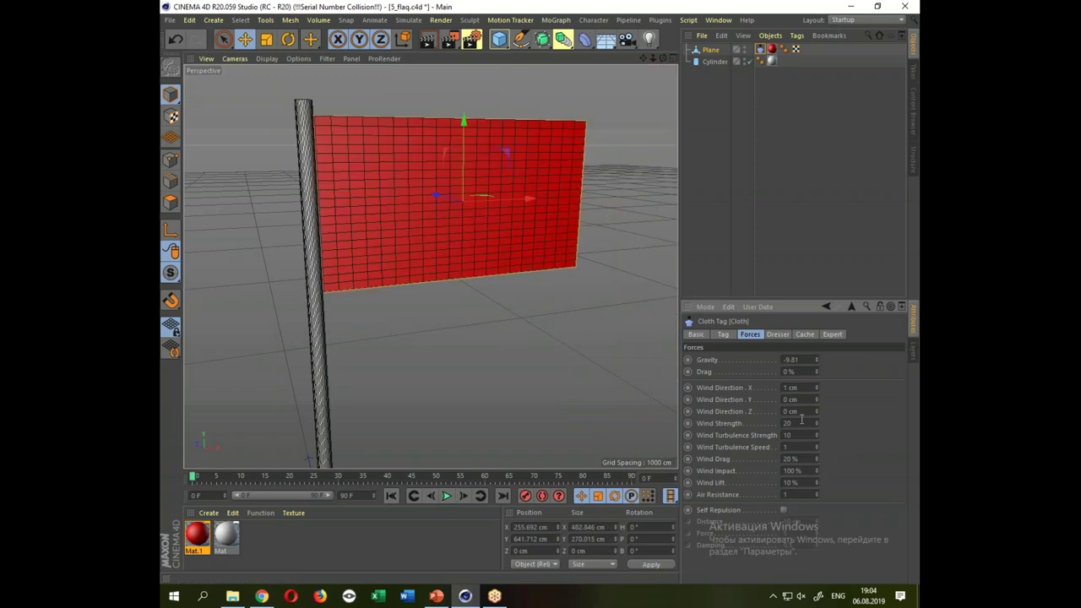
double_click(802, 421)
text(1)
click(446, 495)
click(446, 495)
click(390, 496)
Set Wind Turbulence Strength to 2, test-play the flag and rewind to frame 0.
double_click(794, 435)
text(5)
key(Return)
click(447, 496)
click(446, 496)
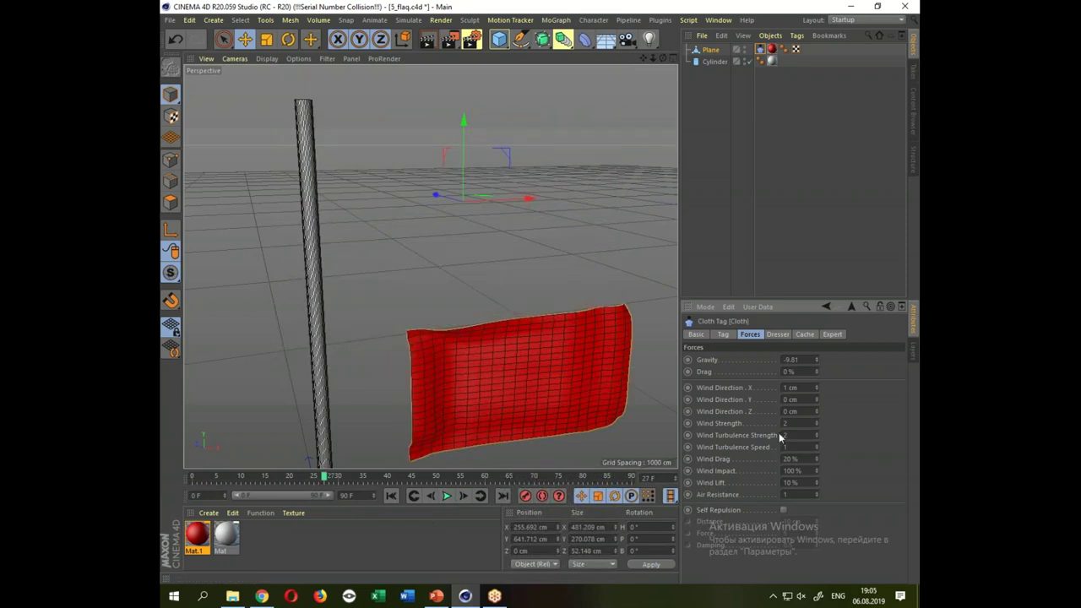
click(391, 496)
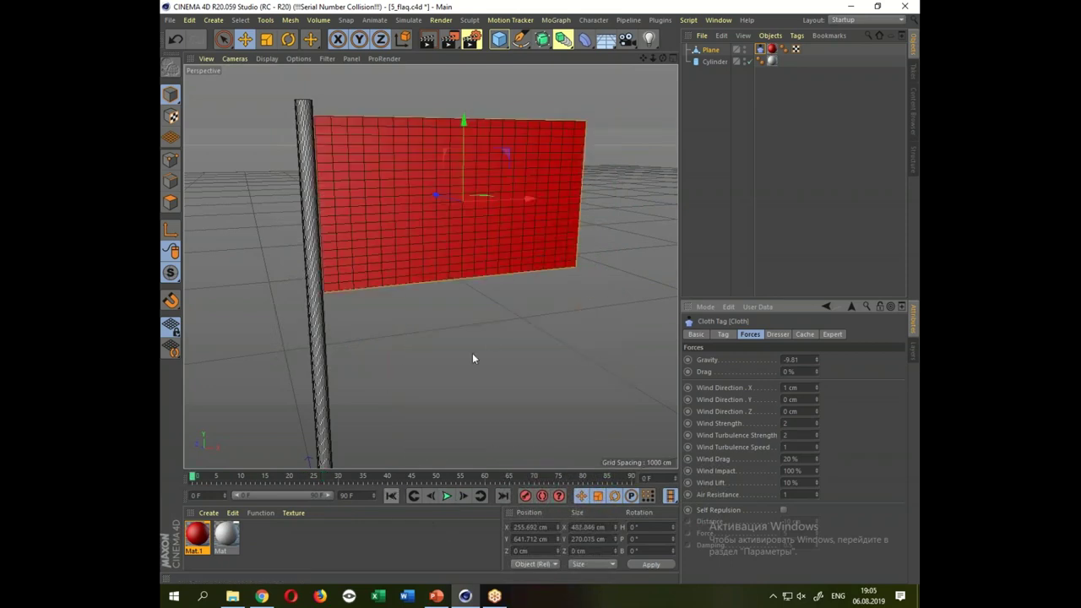
drag(461, 336, 373, 199)
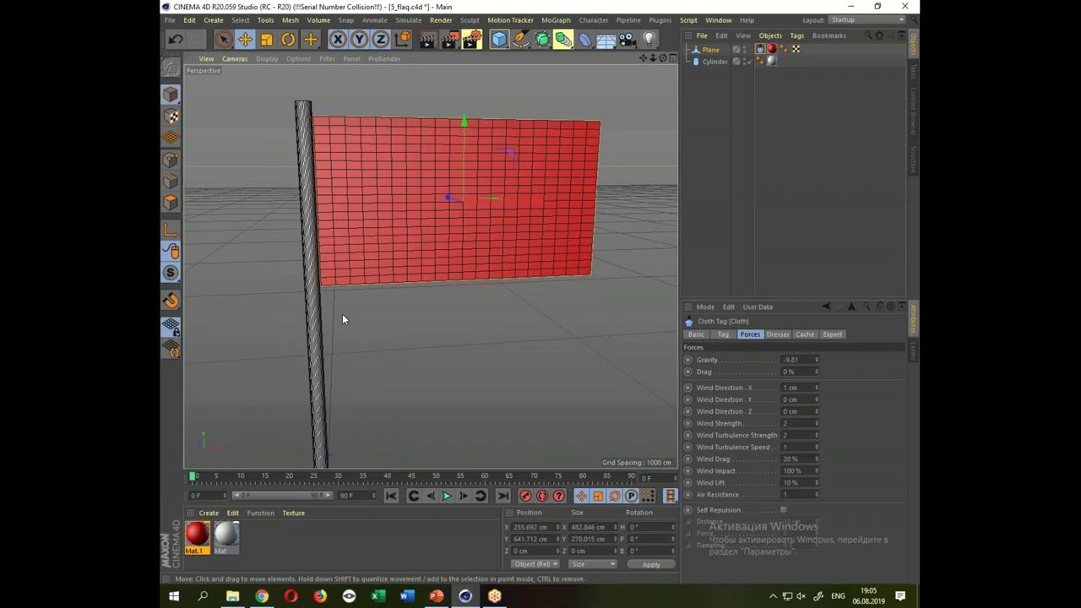
Browse the Cloth tag's Dresser, Cache, Expert, Forces and Tag pages, ending on Dresser.
click(778, 333)
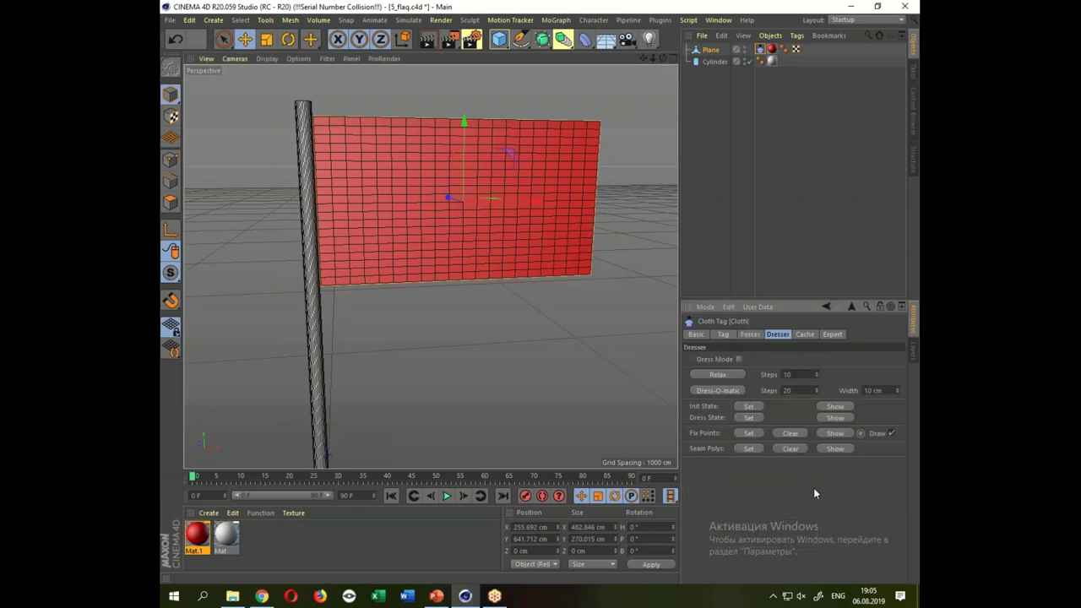
click(805, 334)
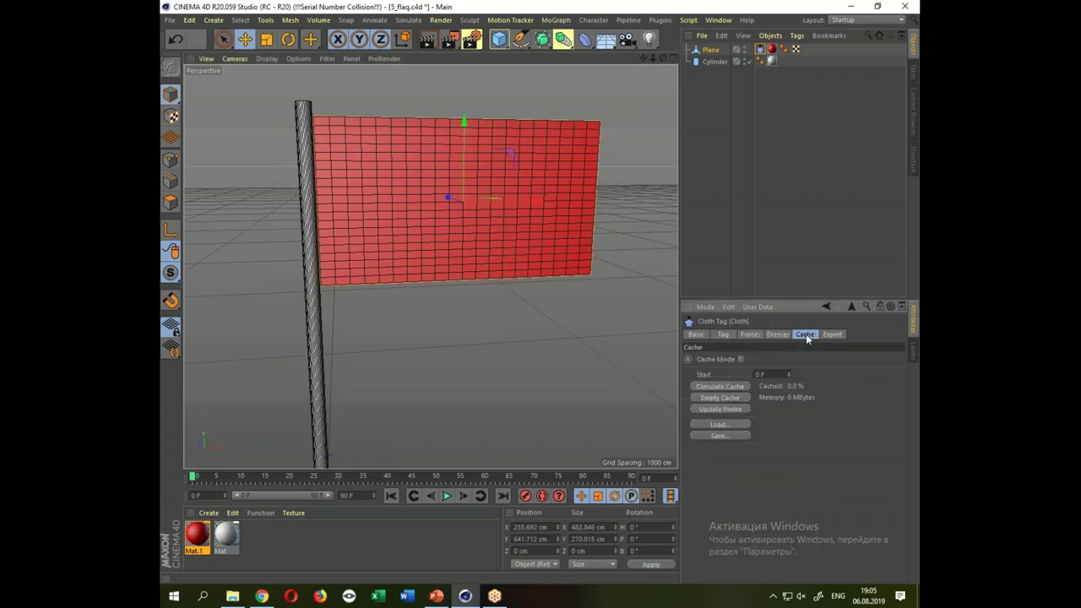
click(832, 334)
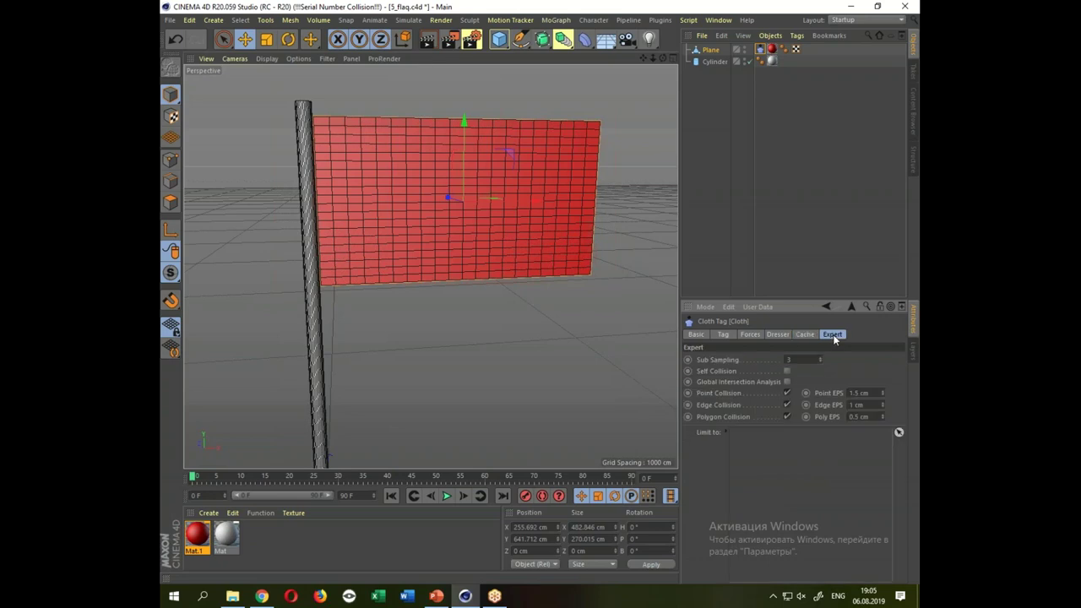
click(751, 334)
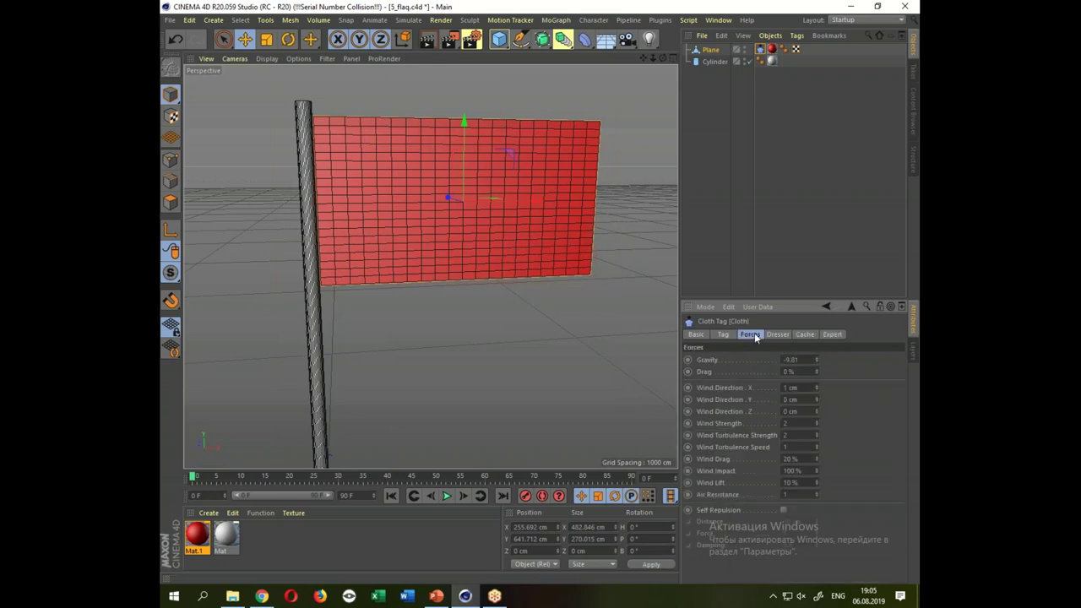
click(726, 333)
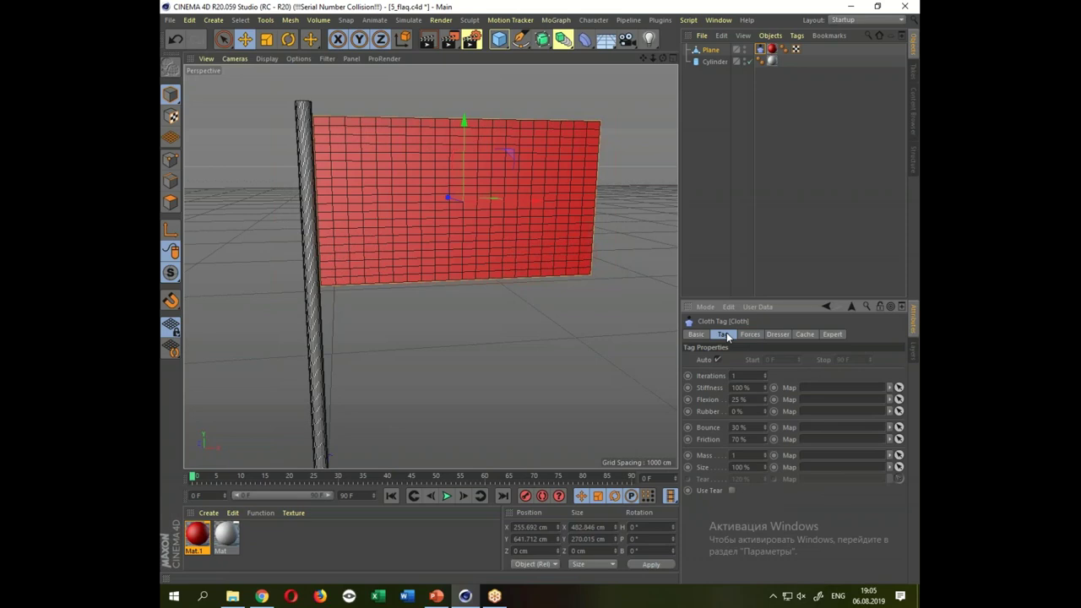
click(773, 334)
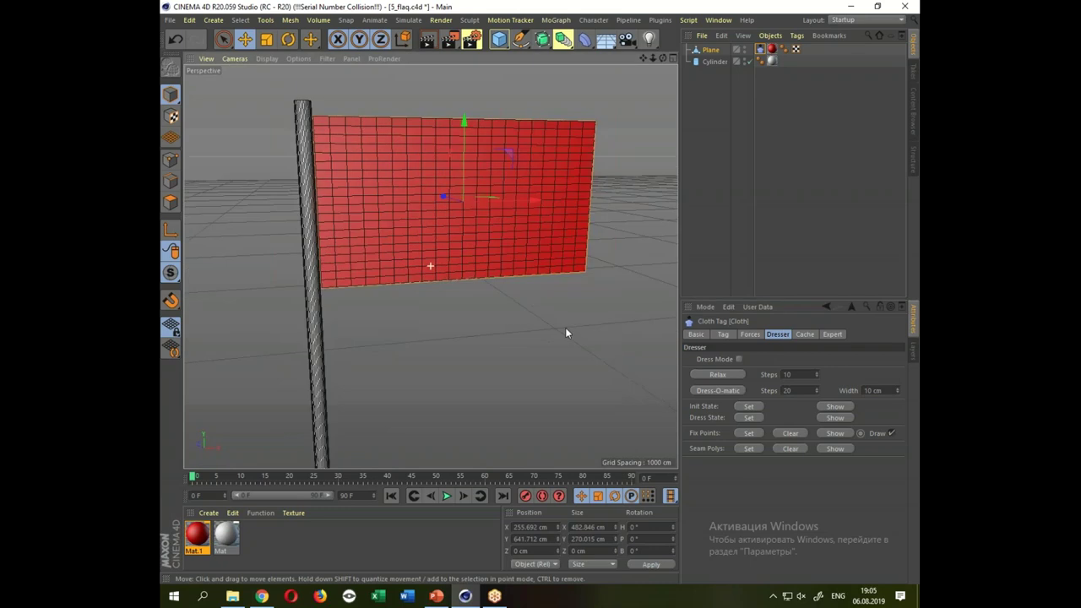
scroll(up, 3)
scroll(up, 3)
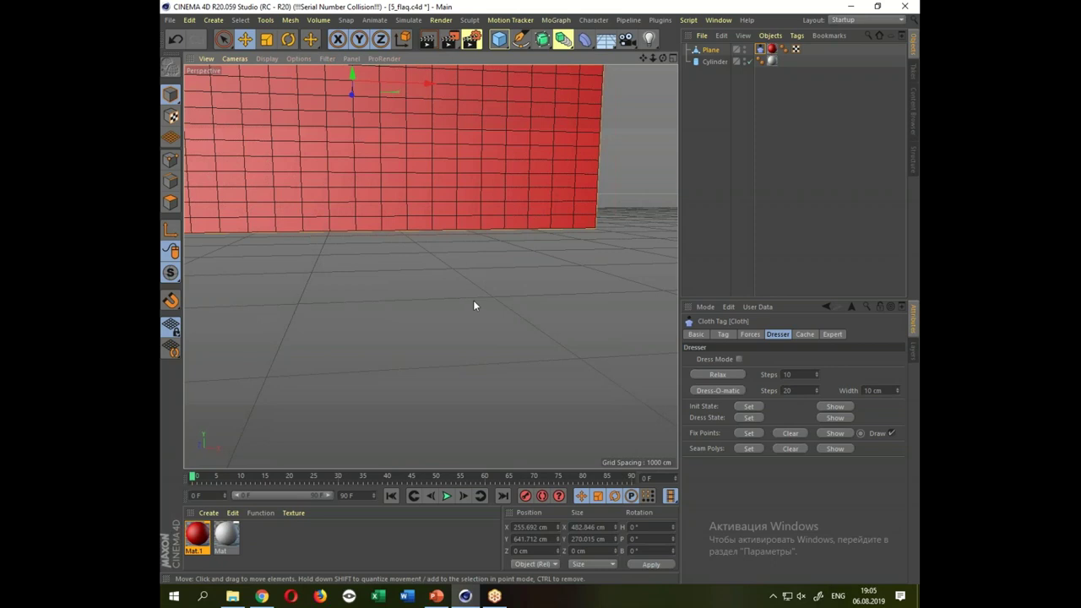
scroll(down, 3)
scroll(down, 3)
scroll(down, 3)
Switch to Points mode and pick the Rectangle Selection tool.
right_click(498, 259)
click(193, 140)
scroll(up, 3)
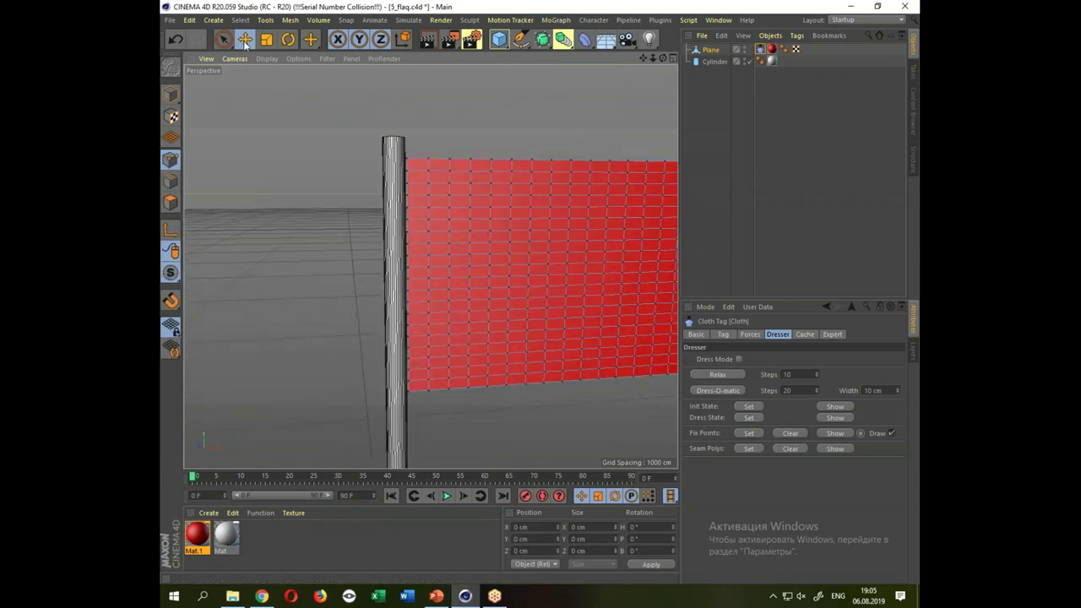
click(223, 38)
click(254, 74)
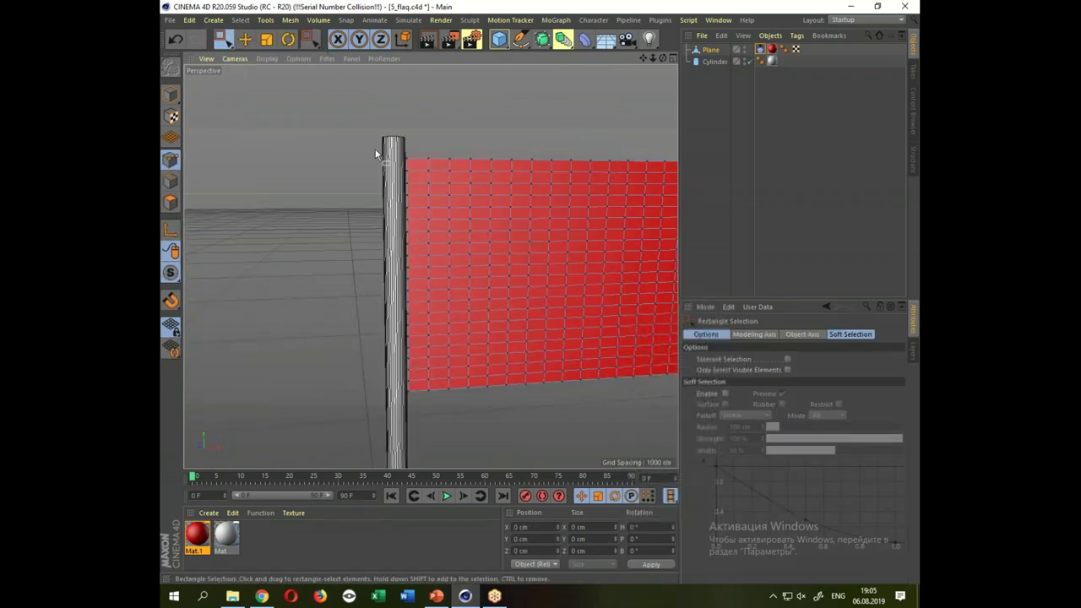
Box-select the entire left column of flag points running along the pole.
drag(415, 150, 397, 226)
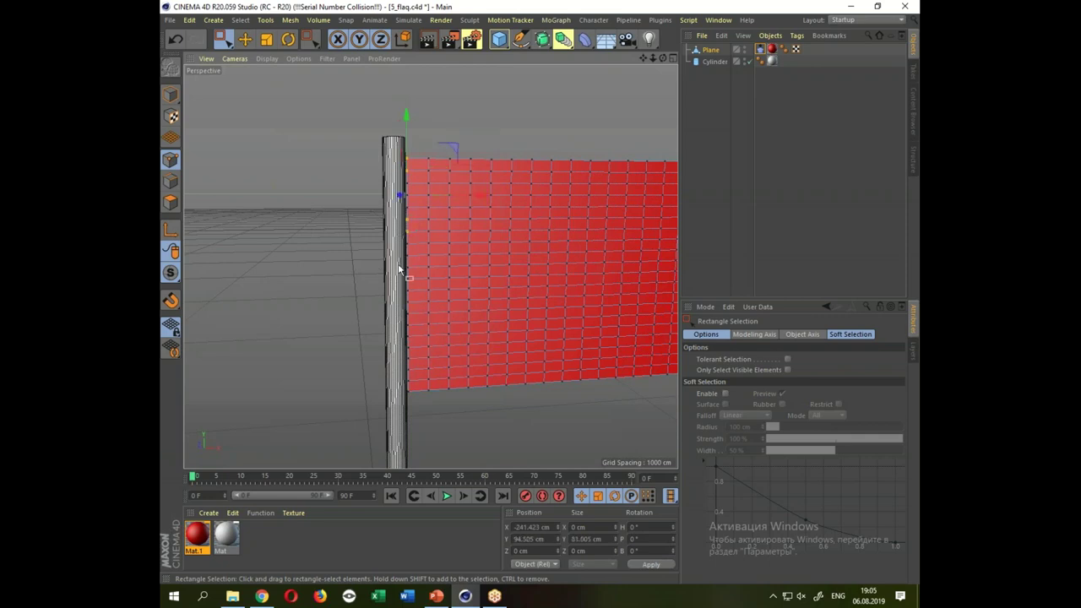
drag(425, 315, 424, 340)
drag(411, 323, 413, 392)
drag(382, 120, 428, 456)
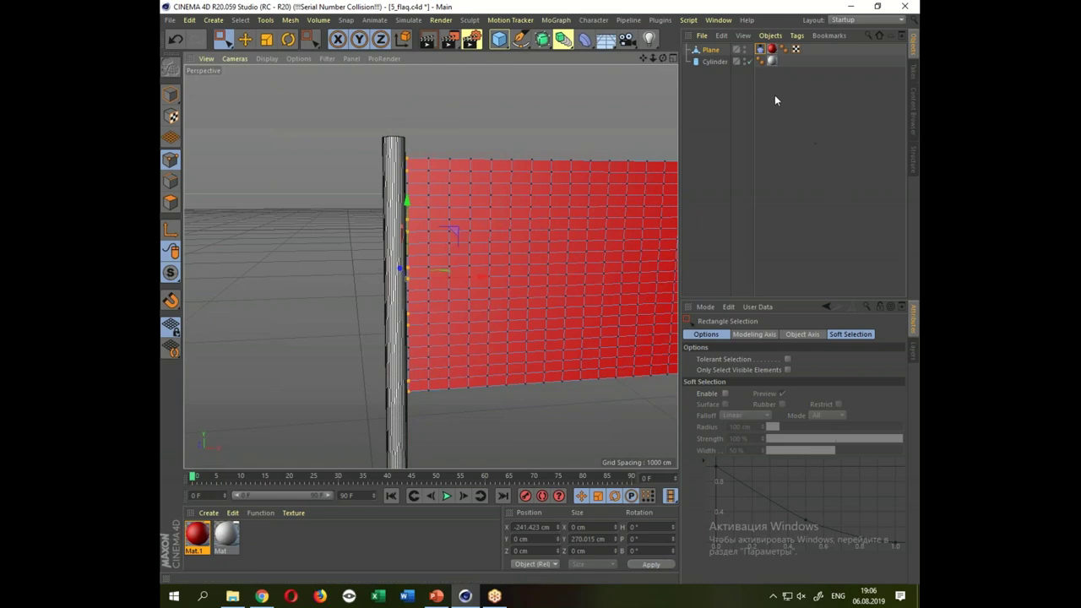
click(758, 50)
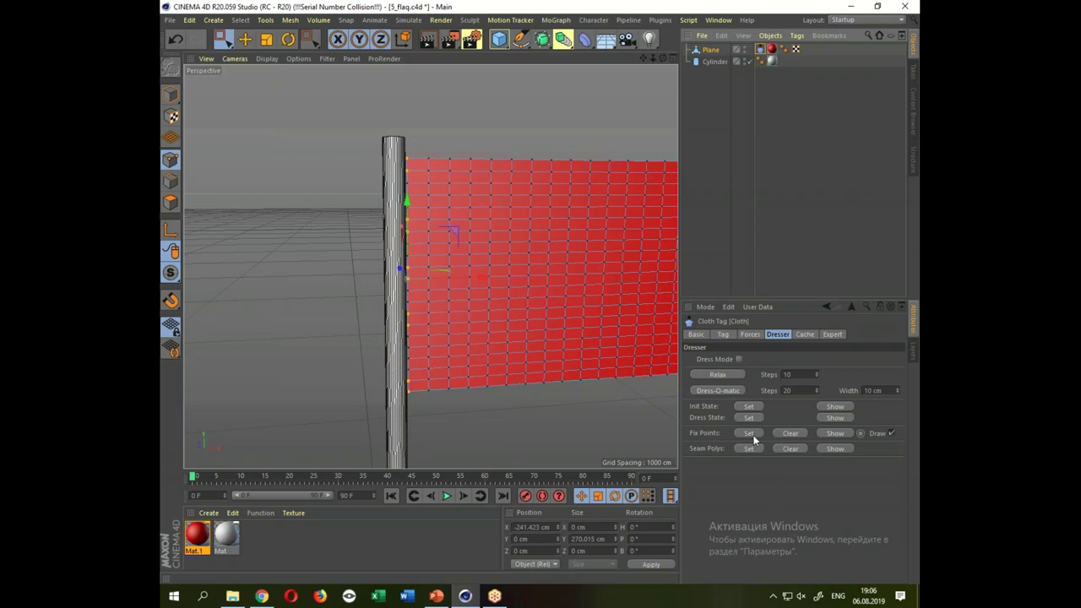
Fix the selected left-edge points in the Cloth tag's Dresser and test-play the simulation.
click(749, 434)
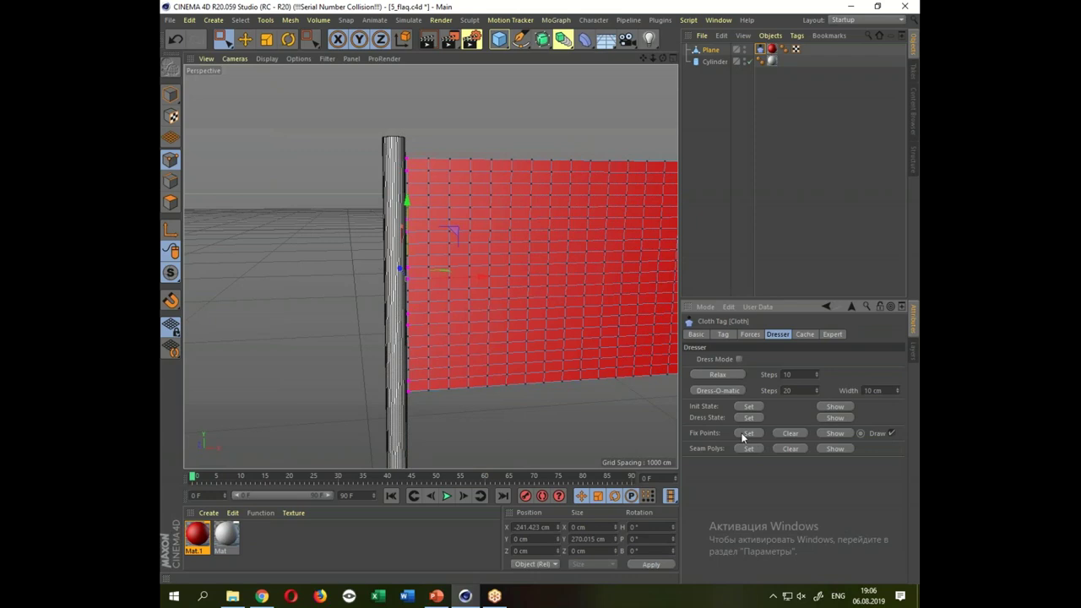
drag(581, 380, 513, 361)
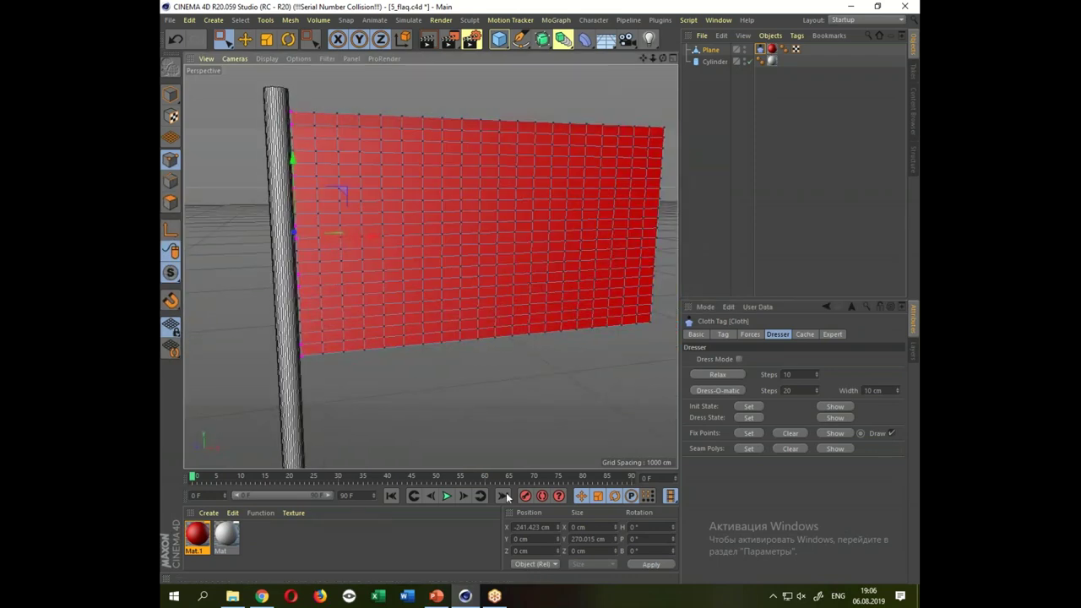
click(446, 496)
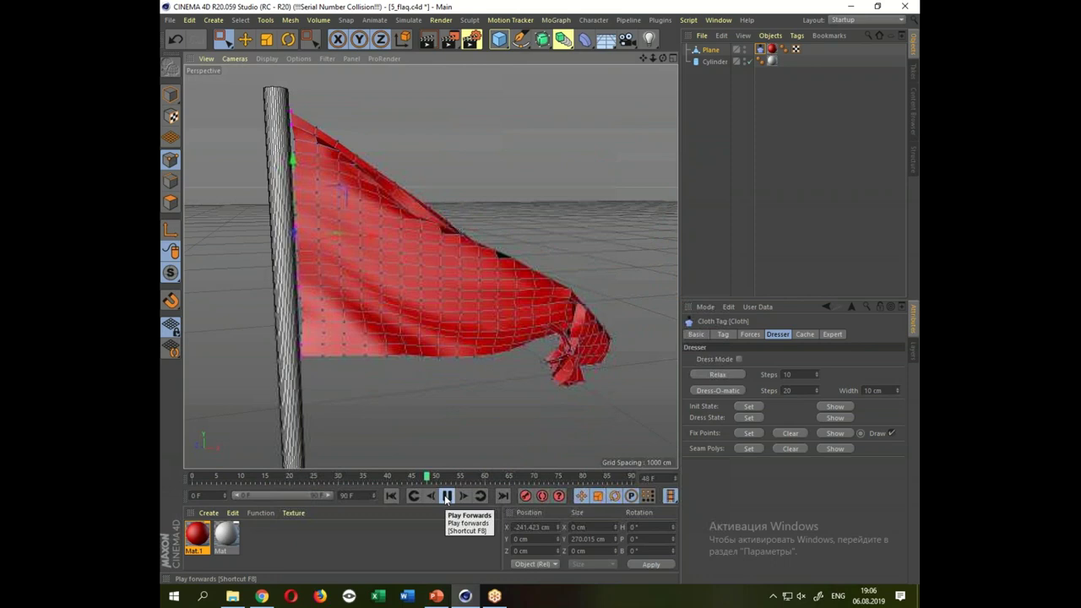
click(447, 496)
Set the cloth's Gravity force to -3, rewind, return to Model mode and replay.
click(749, 334)
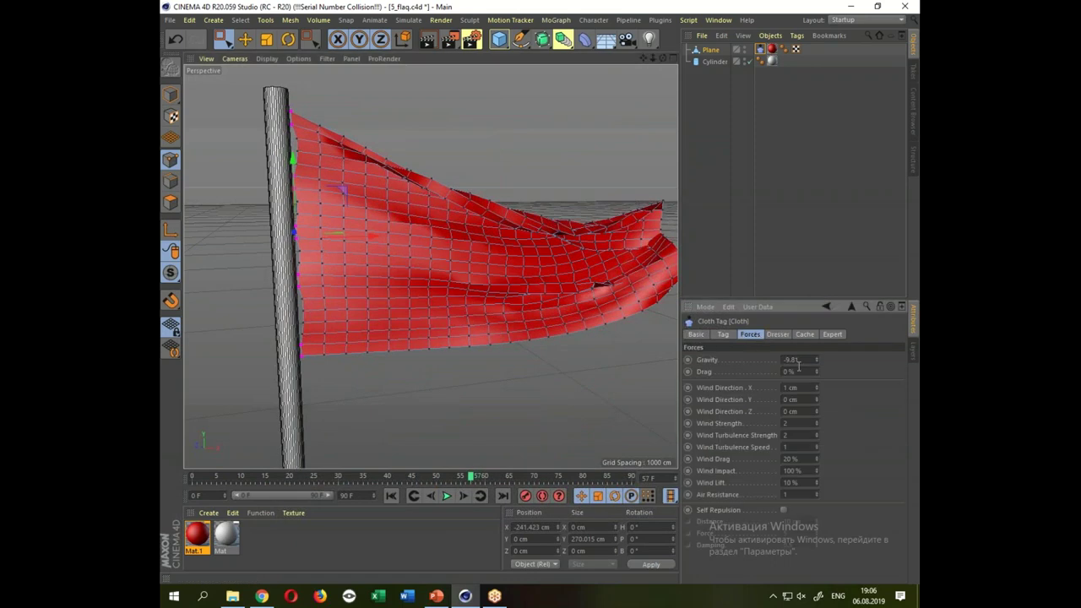
text(-3)
click(391, 495)
click(170, 94)
click(446, 495)
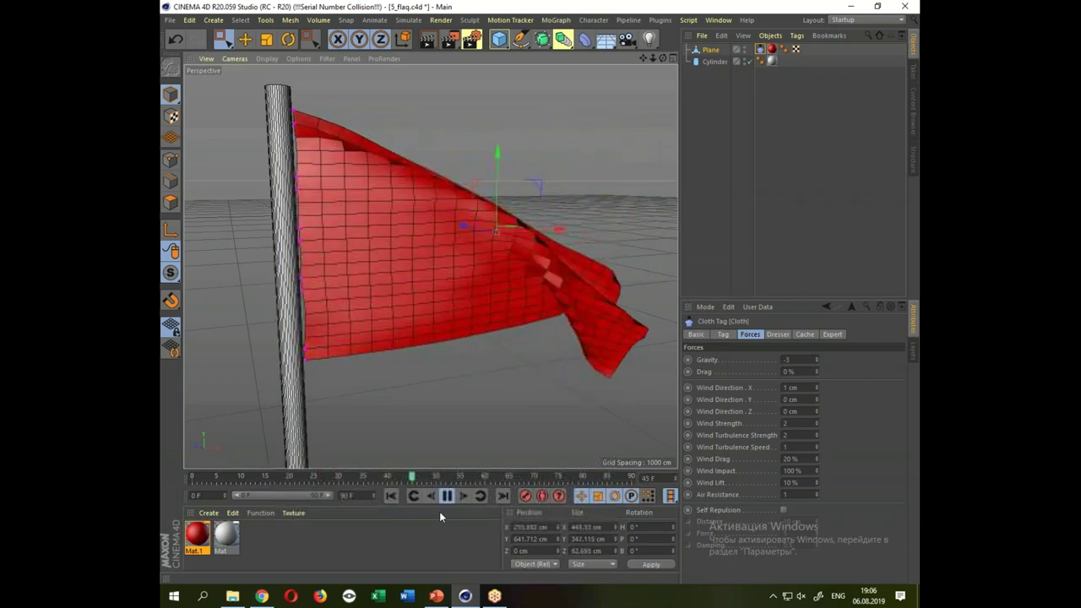
Stop playback and parent the flag Plane under a new Subdivision Surface.
click(448, 496)
click(712, 51)
click(543, 40)
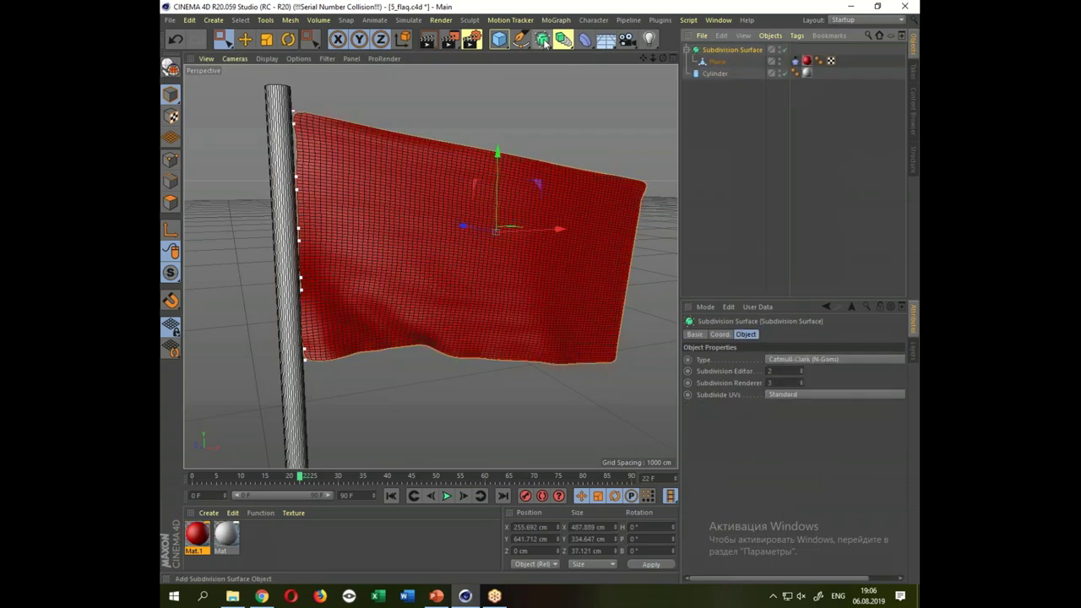
Set the viewport to Gouraud Shading and play the smoothed cloth animation.
click(267, 58)
click(287, 75)
click(466, 442)
click(447, 496)
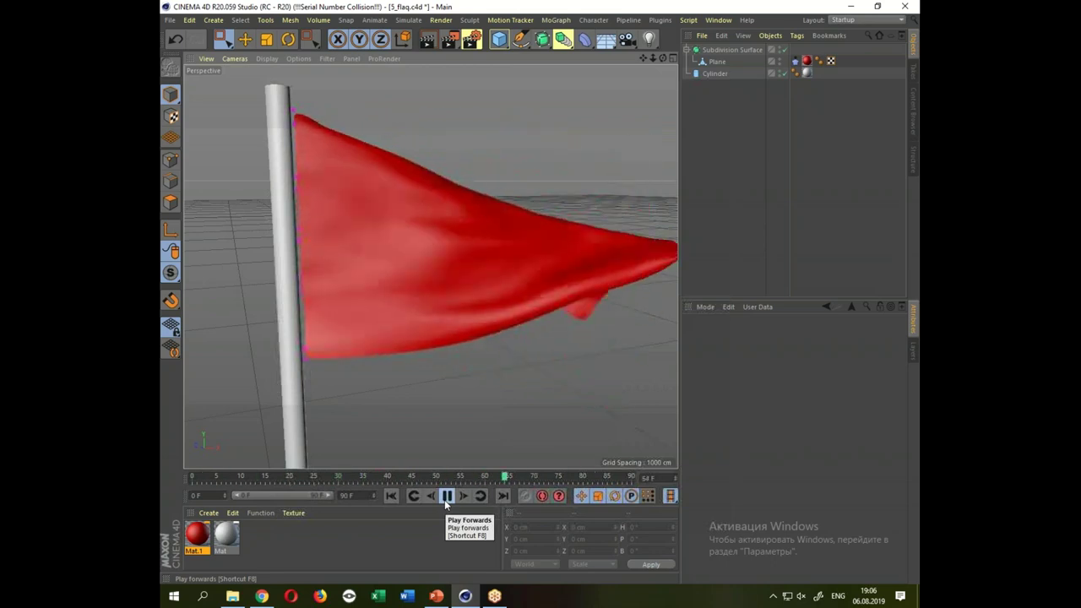
click(446, 497)
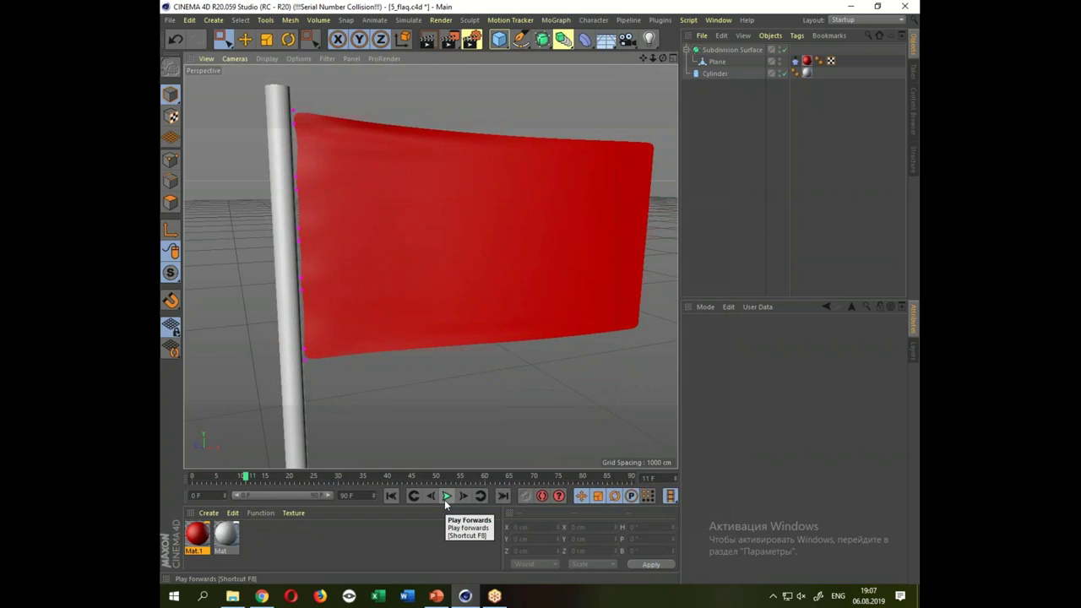
Reselect the Cloth tag's Dresser settings and dismiss the licence conflict message.
click(450, 345)
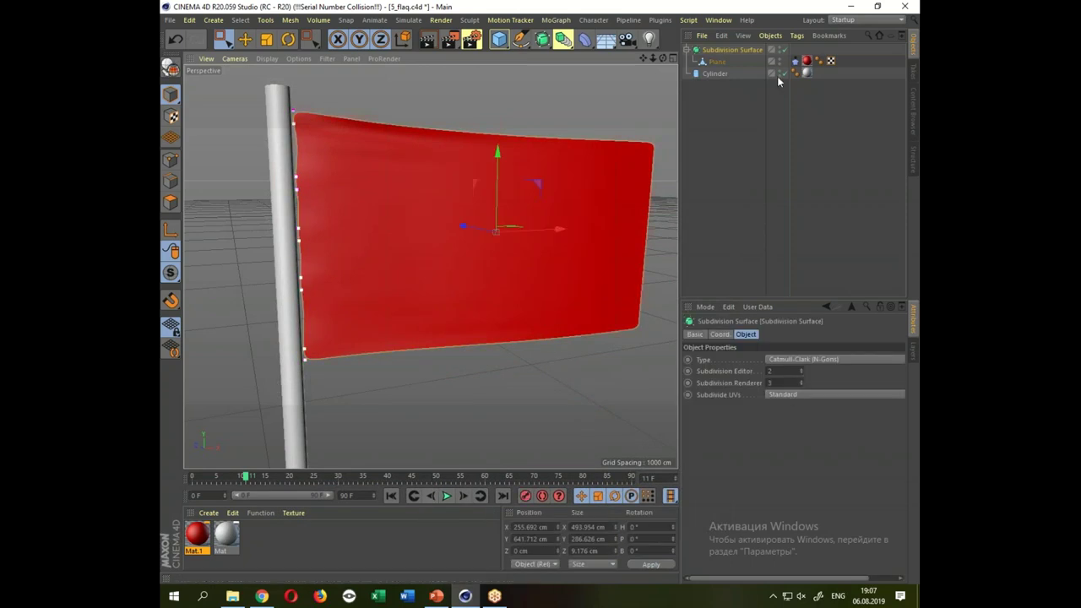
click(794, 61)
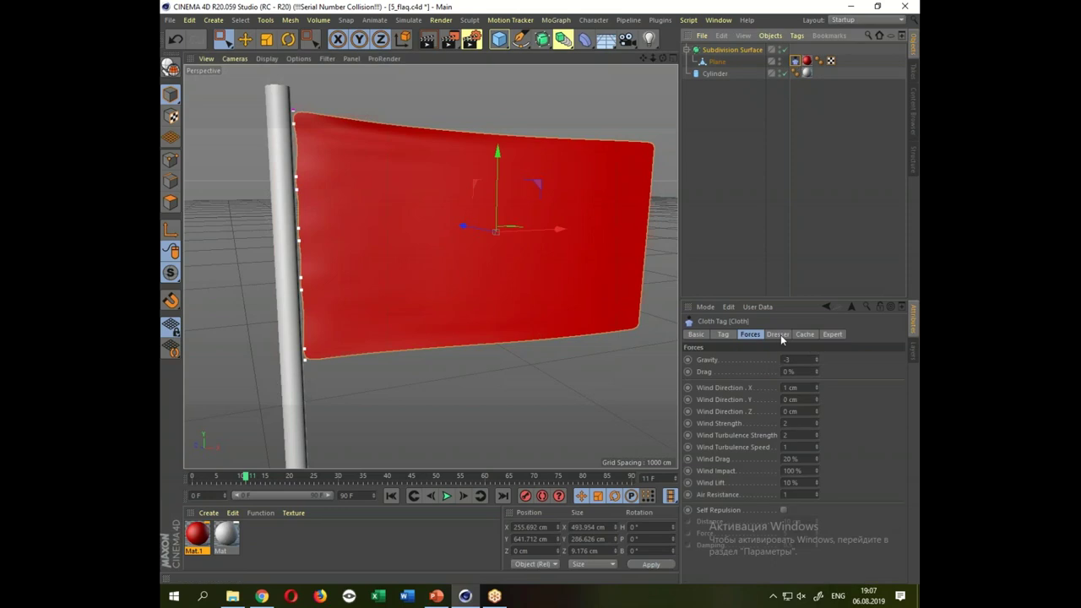
click(780, 334)
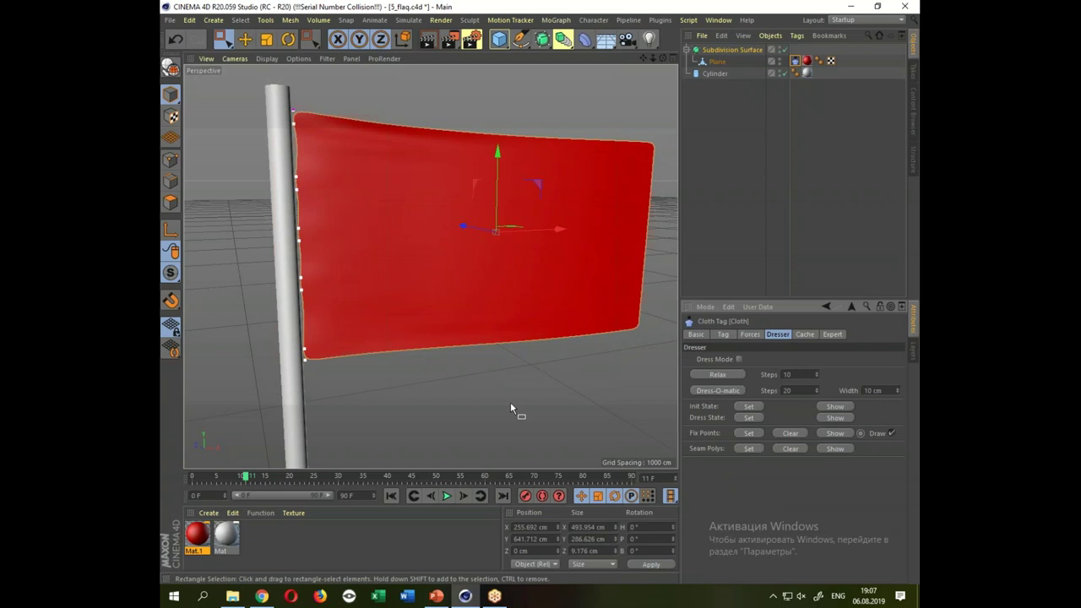
scroll(down, 3)
scroll(up, 3)
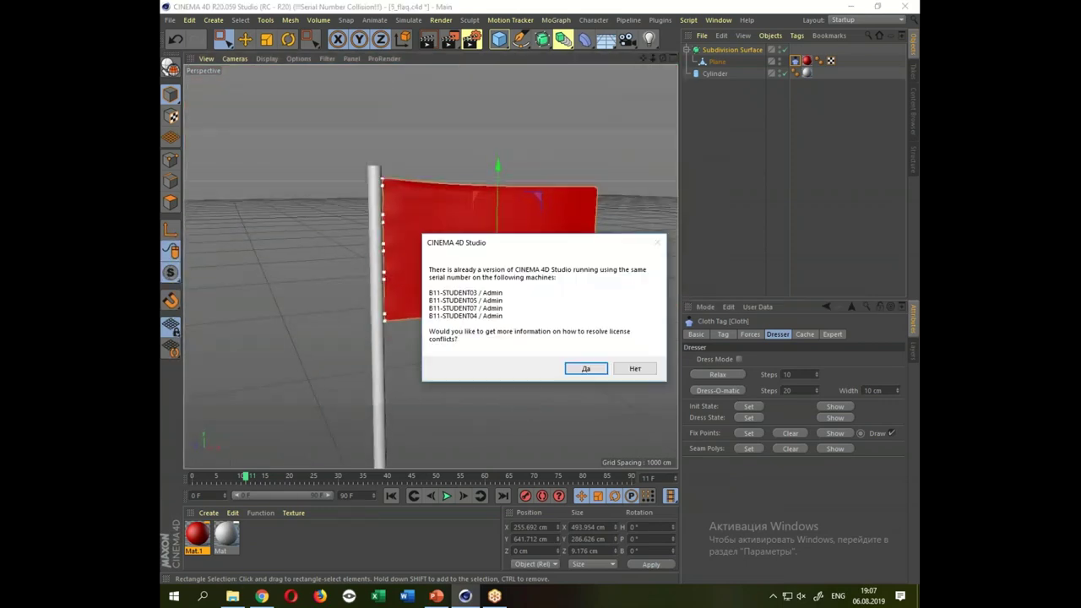
click(634, 366)
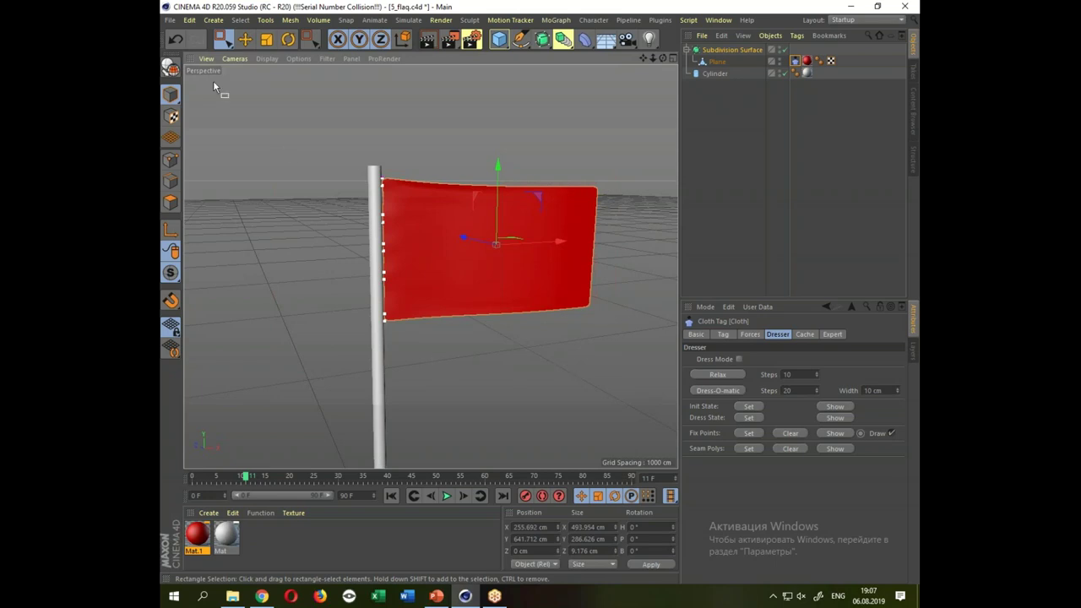
Create a new empty project, Untitled 4, from the File menu.
click(170, 20)
click(182, 37)
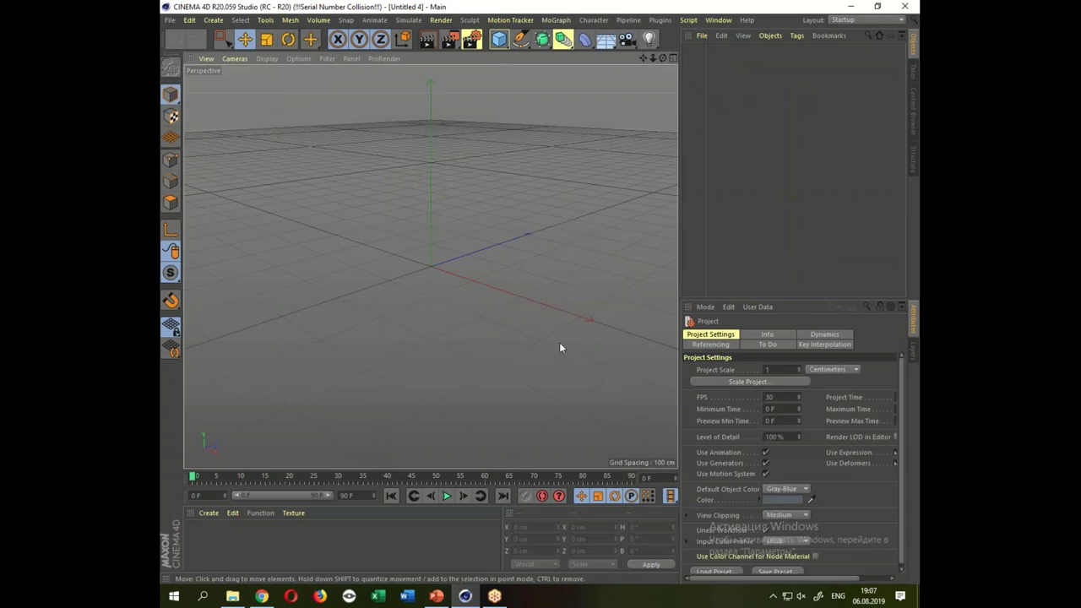
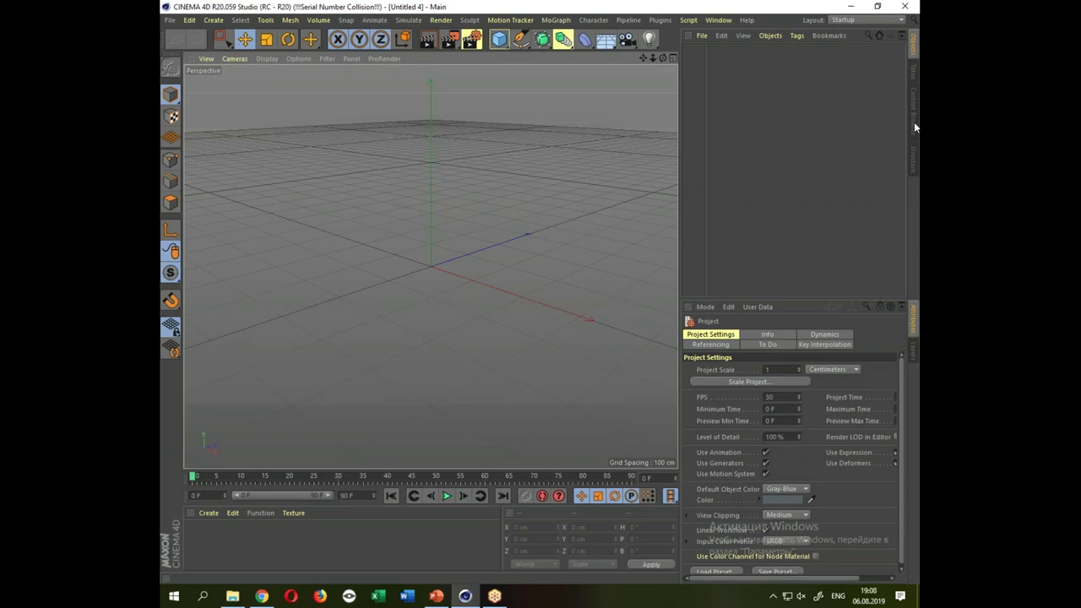
Drag the Male Base mesh from Presets > Sculpting > Base Meshes into the viewport.
click(914, 122)
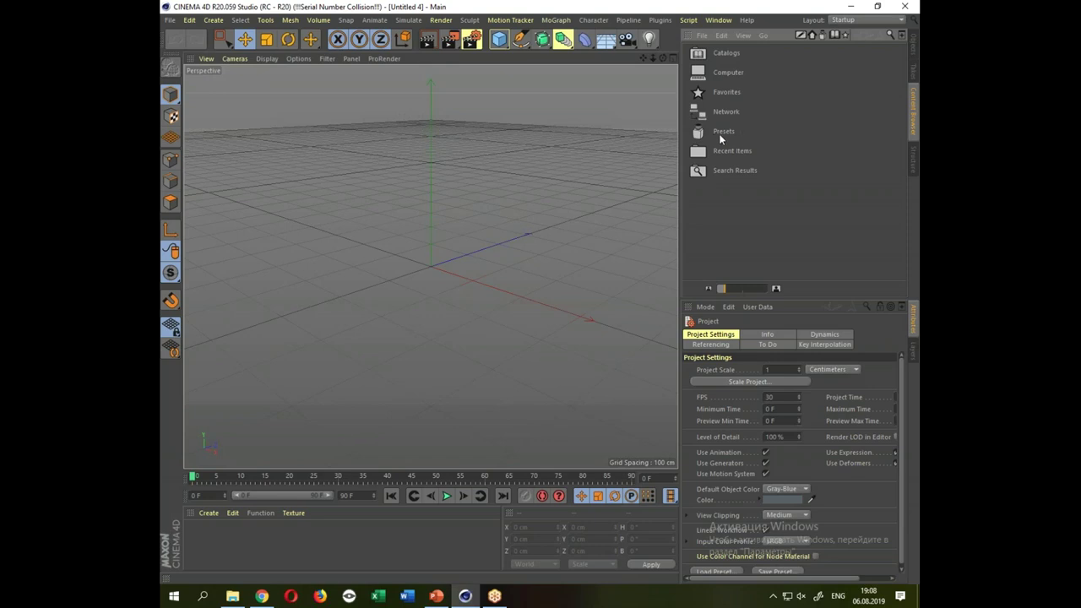
double_click(731, 135)
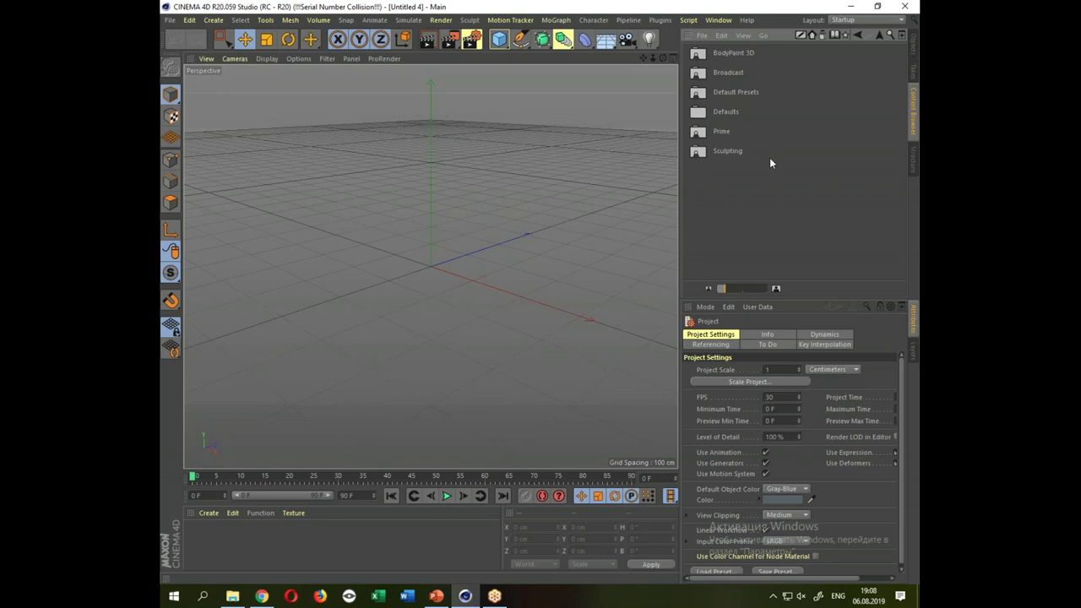
double_click(725, 151)
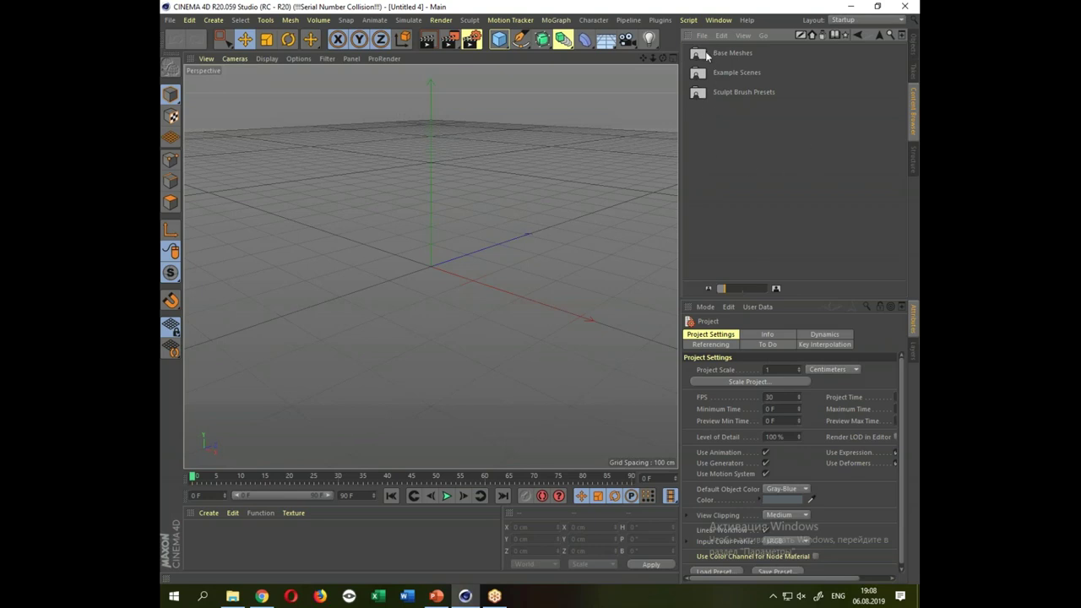
double_click(699, 56)
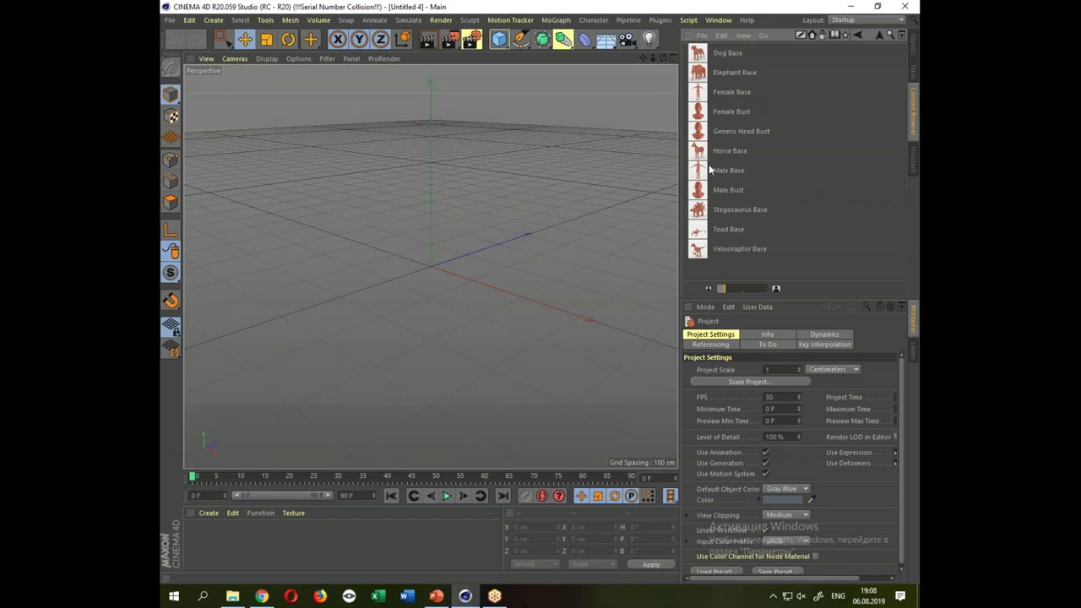
drag(714, 169, 604, 211)
drag(436, 269, 435, 269)
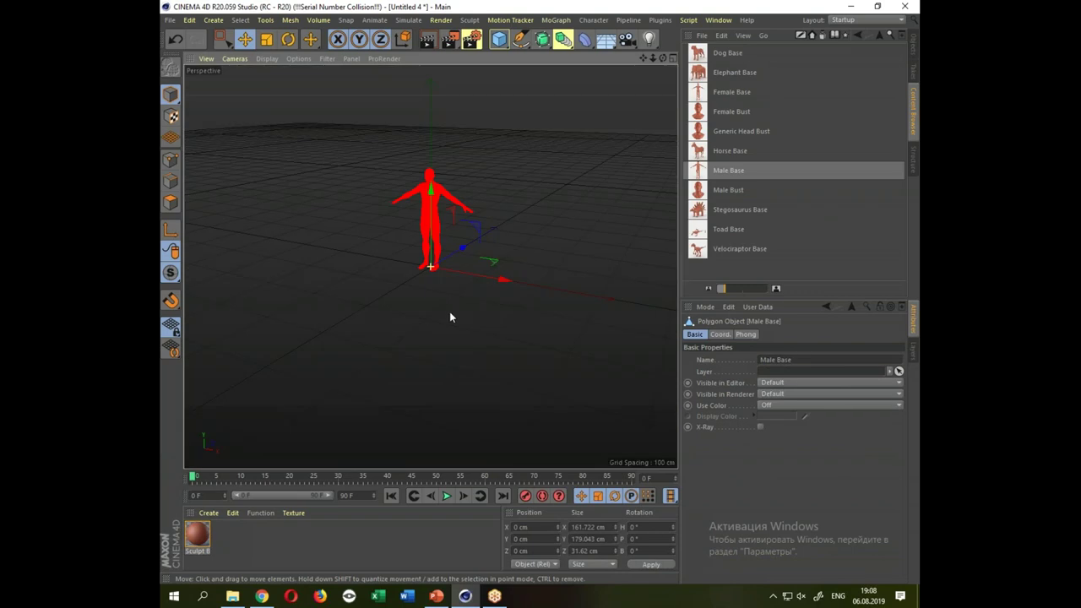
Delete the Sculpt material, create a new default Mat, and drag it onto Male Base.
drag(483, 319, 497, 321)
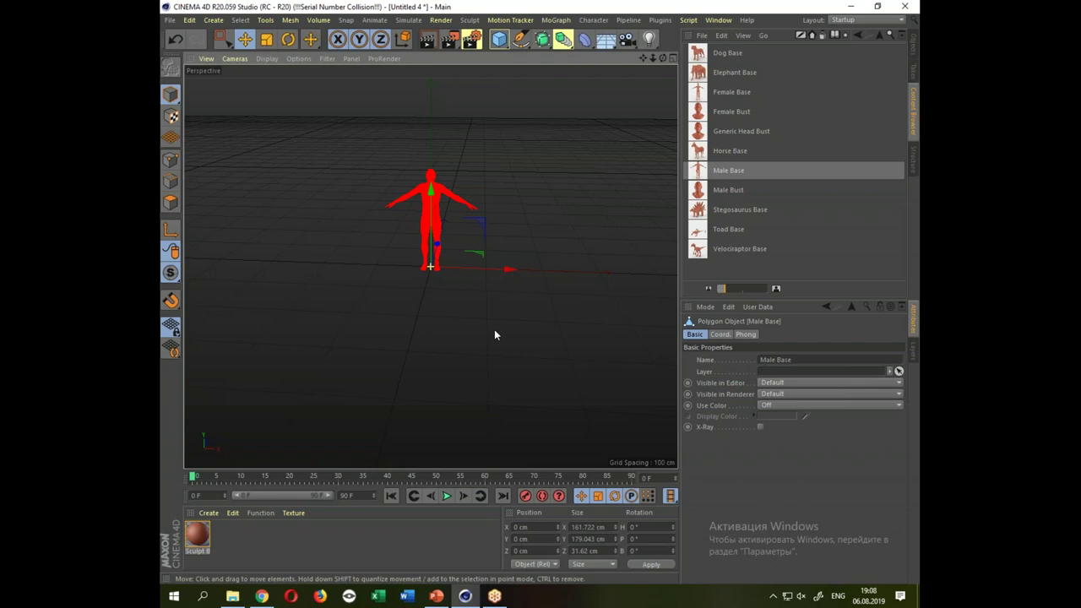
click(910, 52)
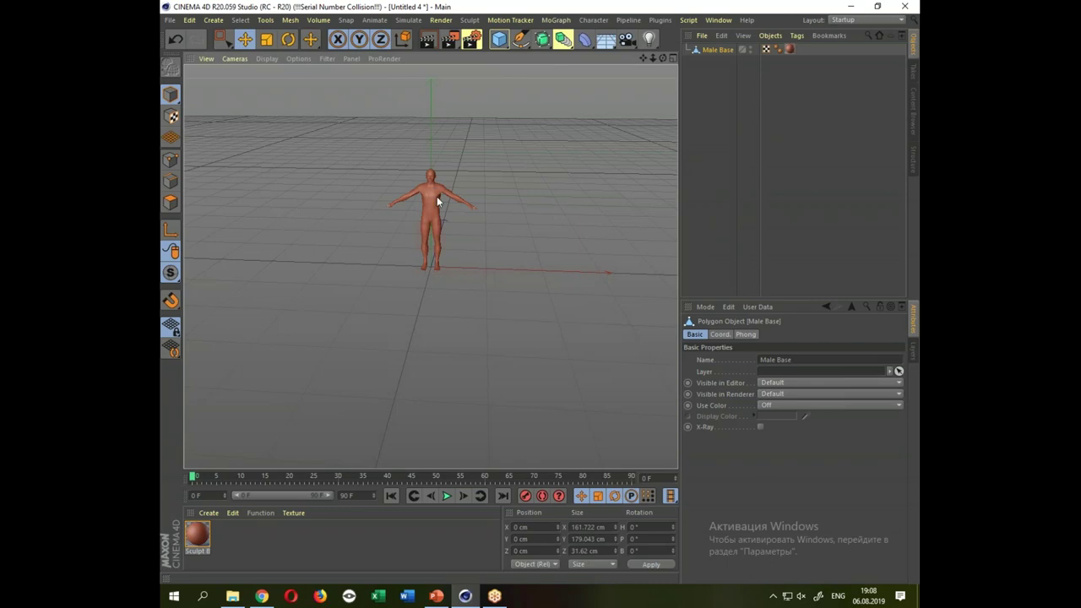
click(196, 541)
key(Delete)
double_click(200, 541)
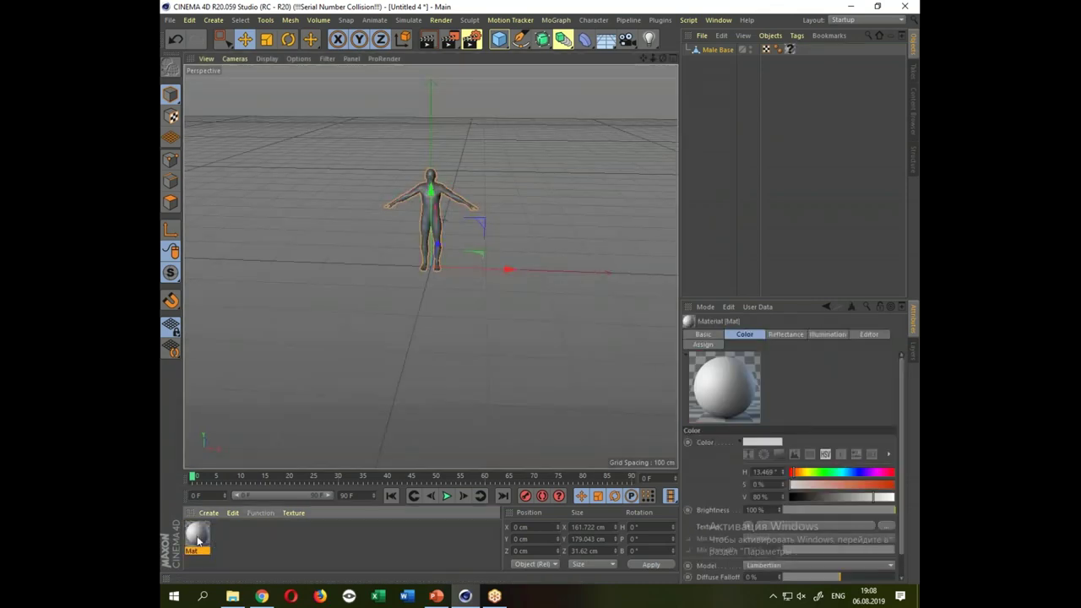
drag(200, 541, 443, 199)
Zoom the viewport in and out, then bring the Content Browser back up.
scroll(up, 3)
scroll(up, 3)
scroll(down, 3)
scroll(down, 3)
scroll(down, 3)
scroll(down, 3)
scroll(down, 3)
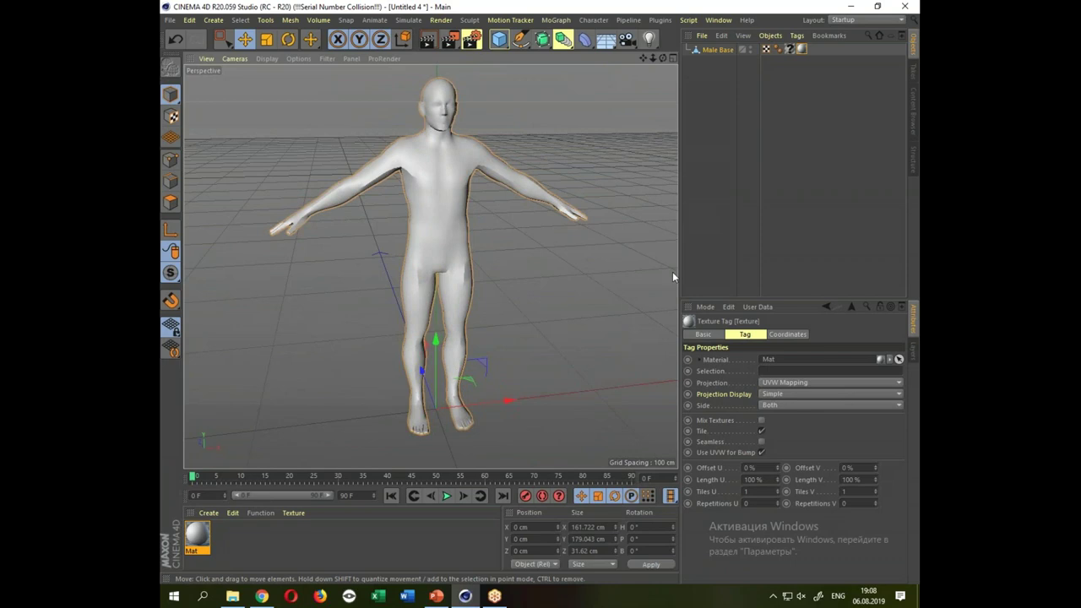
click(911, 134)
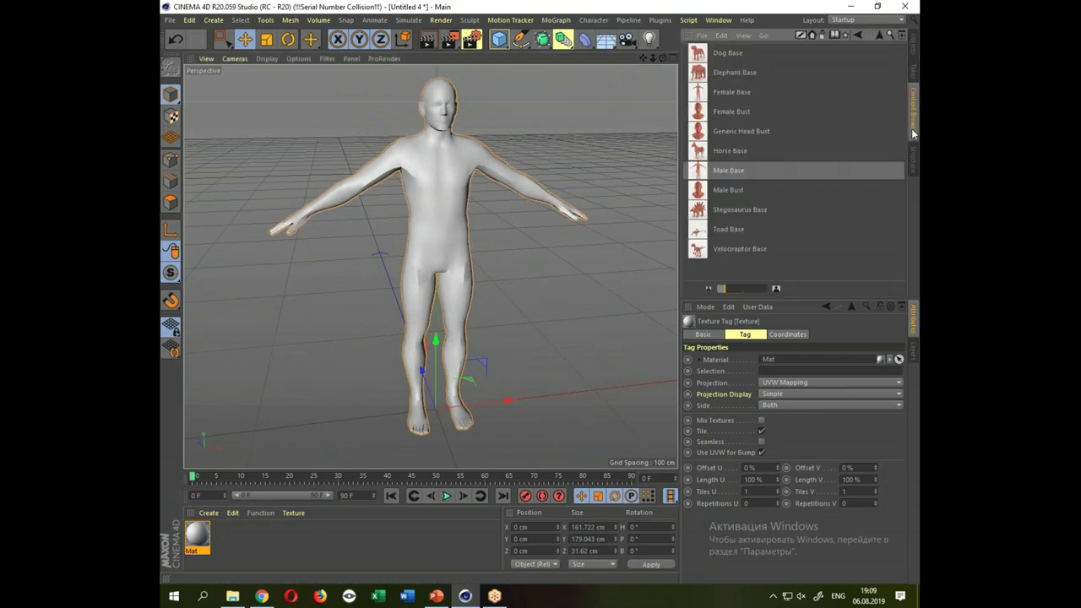
Go up to the Content Browser root and reopen Presets > Sculpting, then orbit the figure.
click(880, 35)
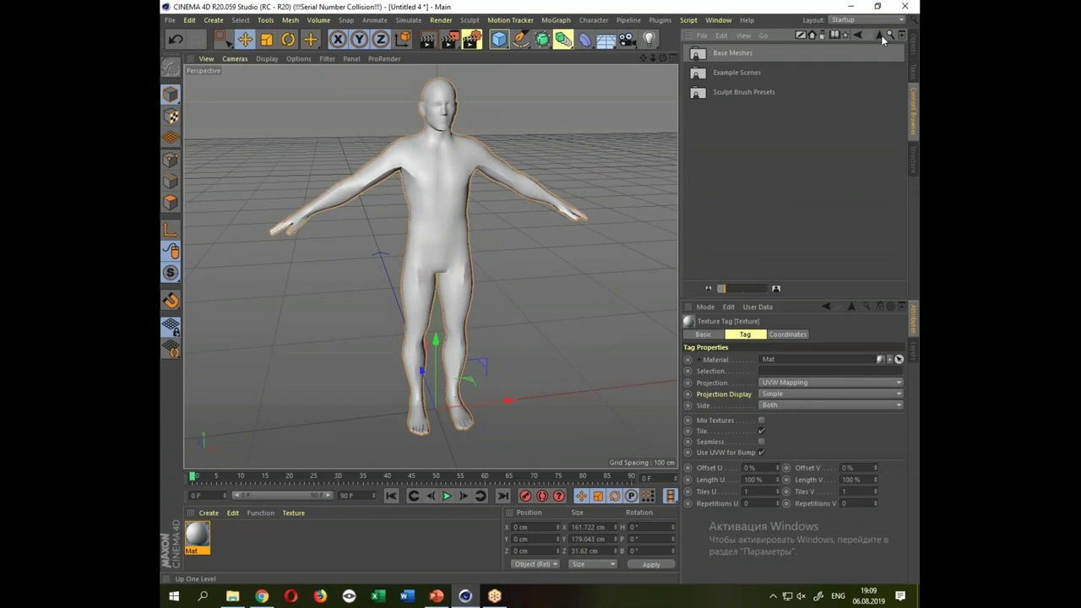
click(882, 38)
click(881, 37)
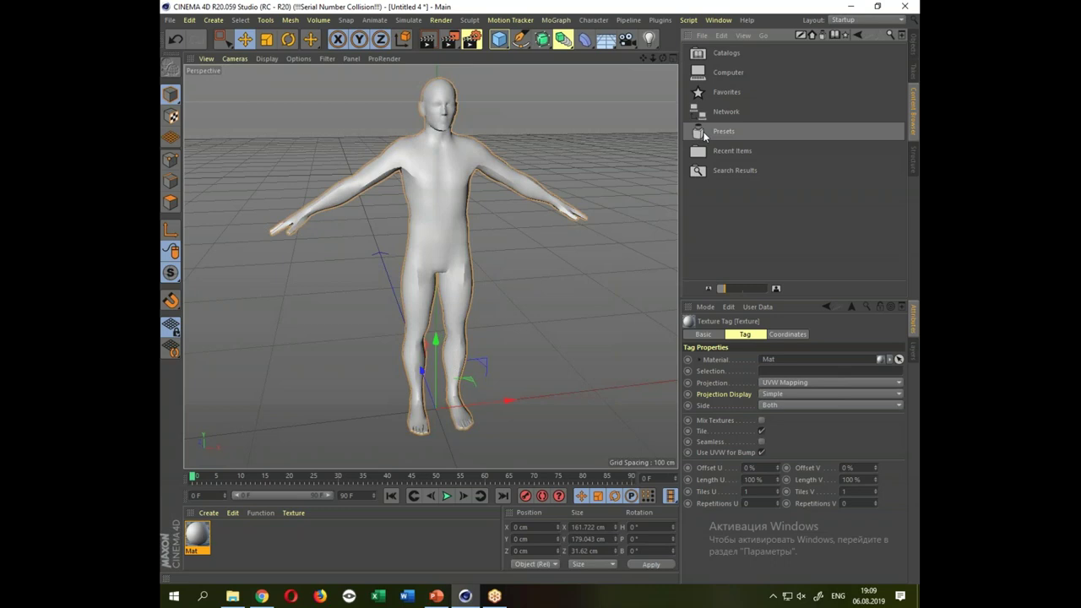
double_click(705, 136)
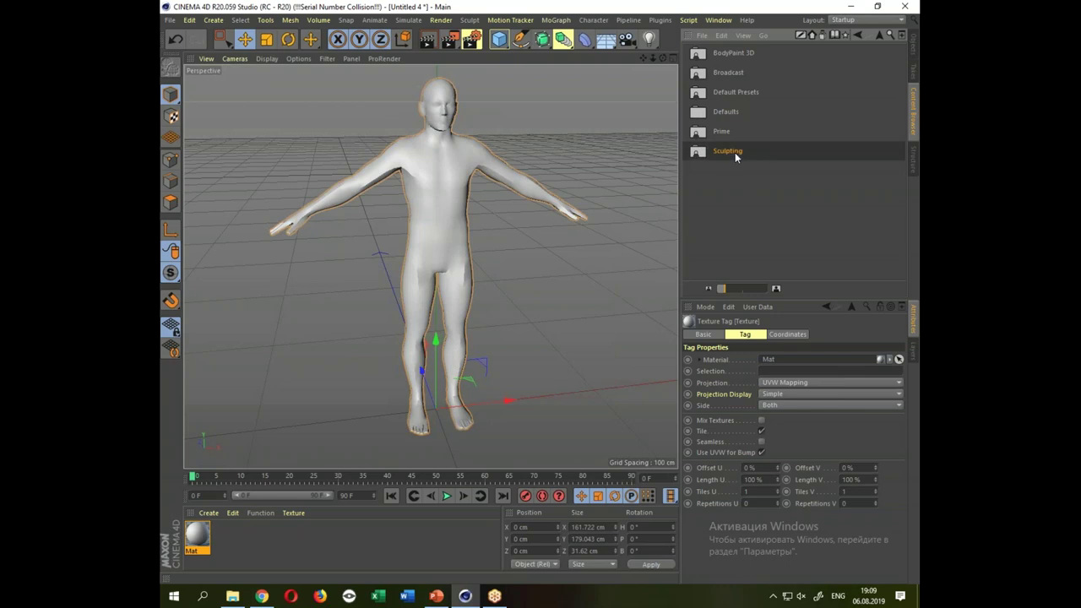
double_click(735, 152)
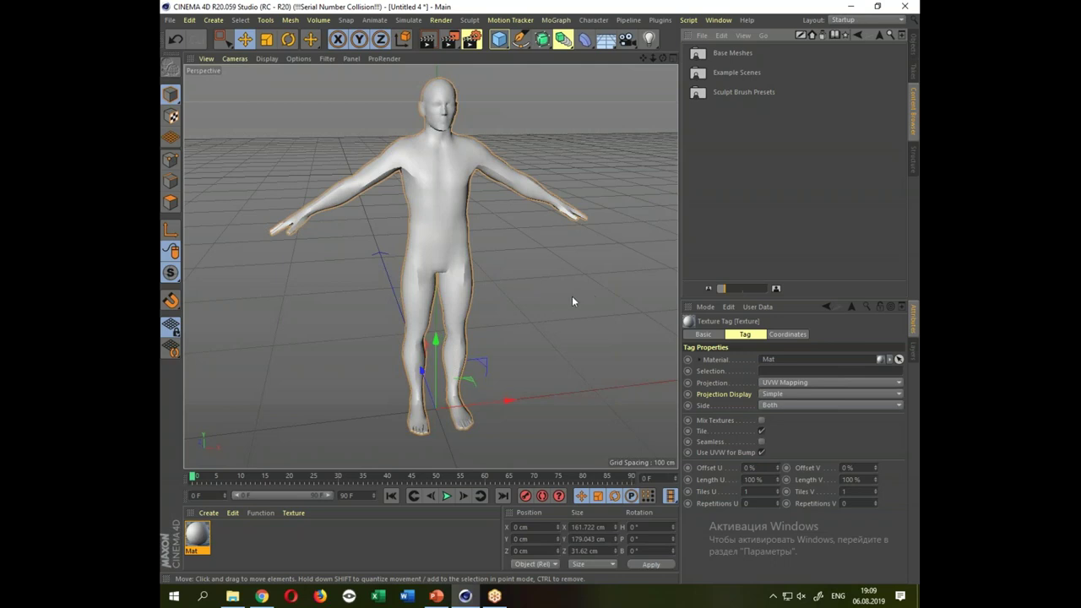
drag(526, 277, 536, 308)
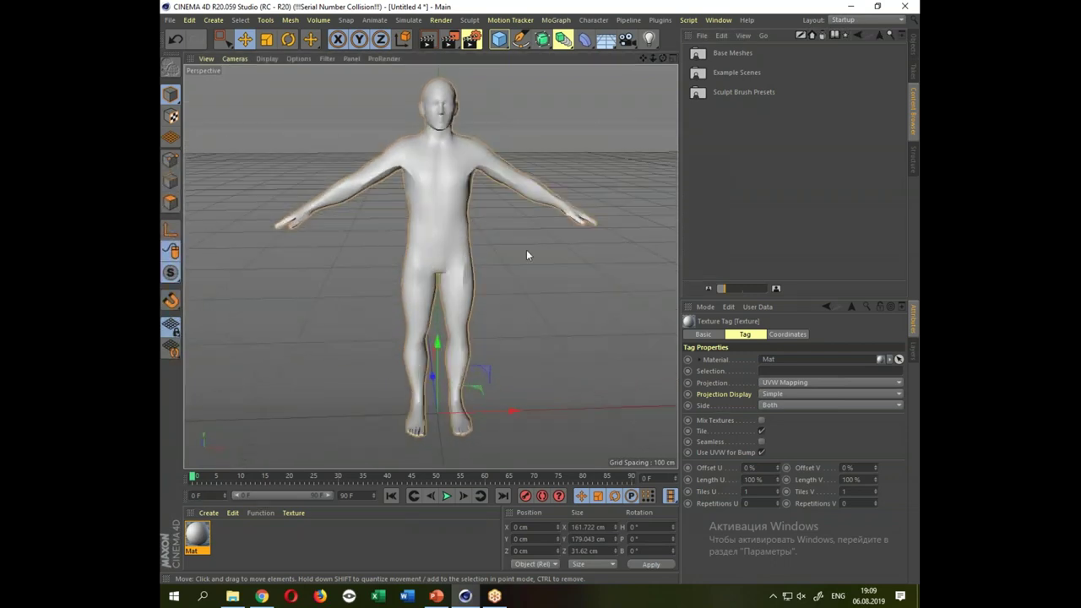
Switch to a full-size Front view zoomed in and centred on Male Base.
middle_click(526, 251)
middle_click(609, 344)
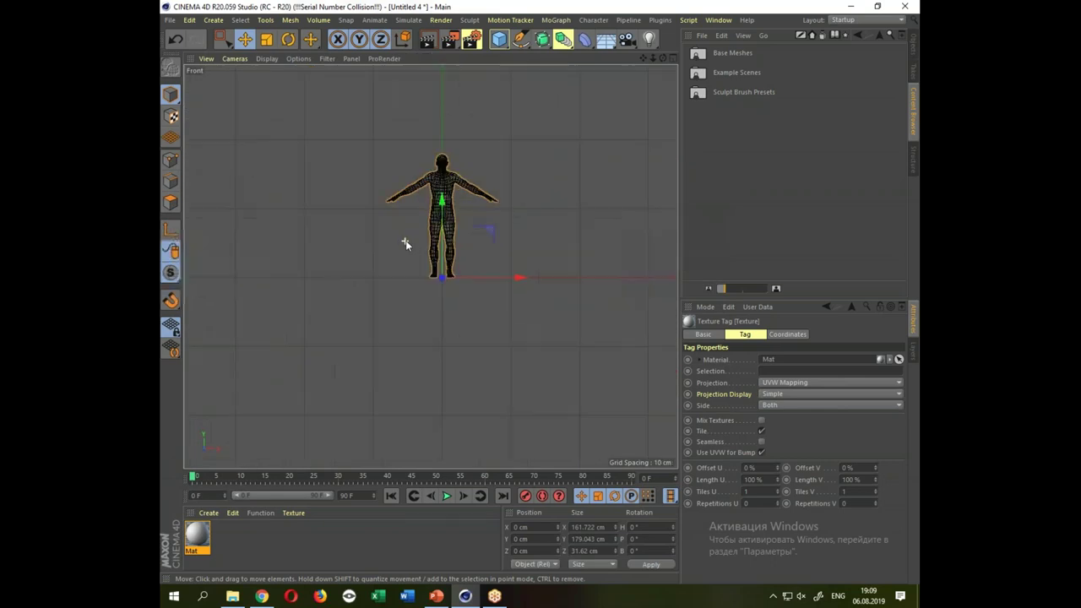
drag(405, 240, 461, 186)
drag(450, 246, 415, 280)
drag(415, 279, 435, 247)
drag(435, 247, 407, 264)
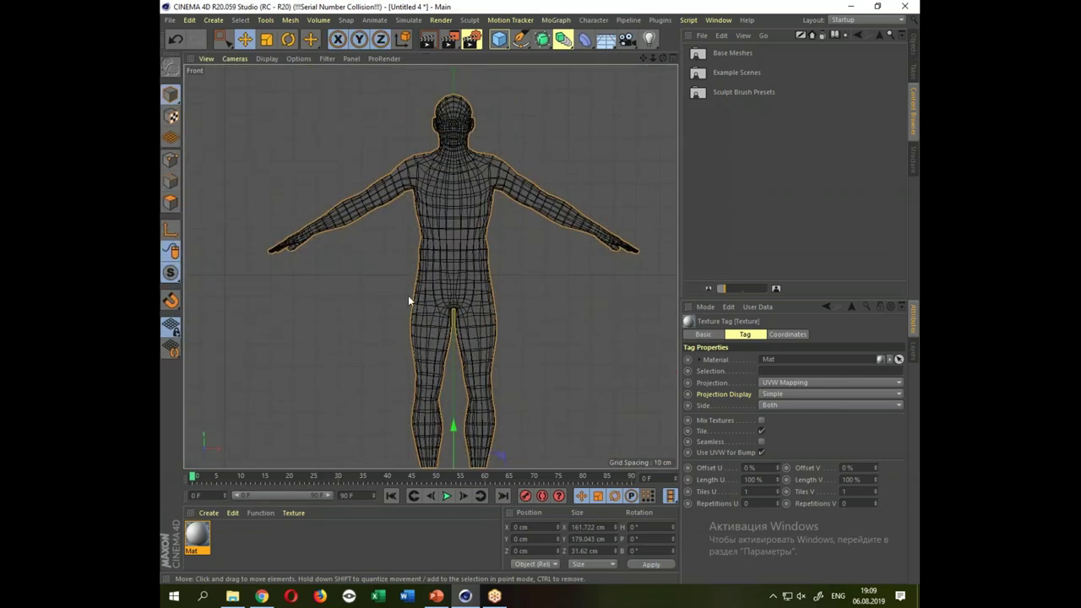
Try the Polygon Pen with two points on the body, cancel, and return to Model mode.
click(289, 19)
mouse_move(302, 66)
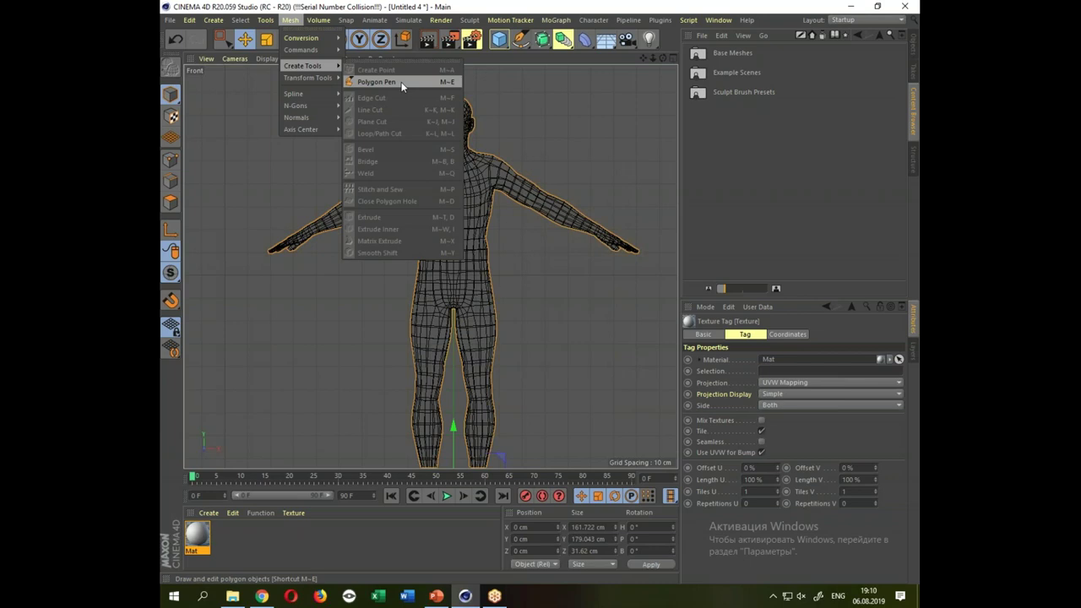
click(376, 82)
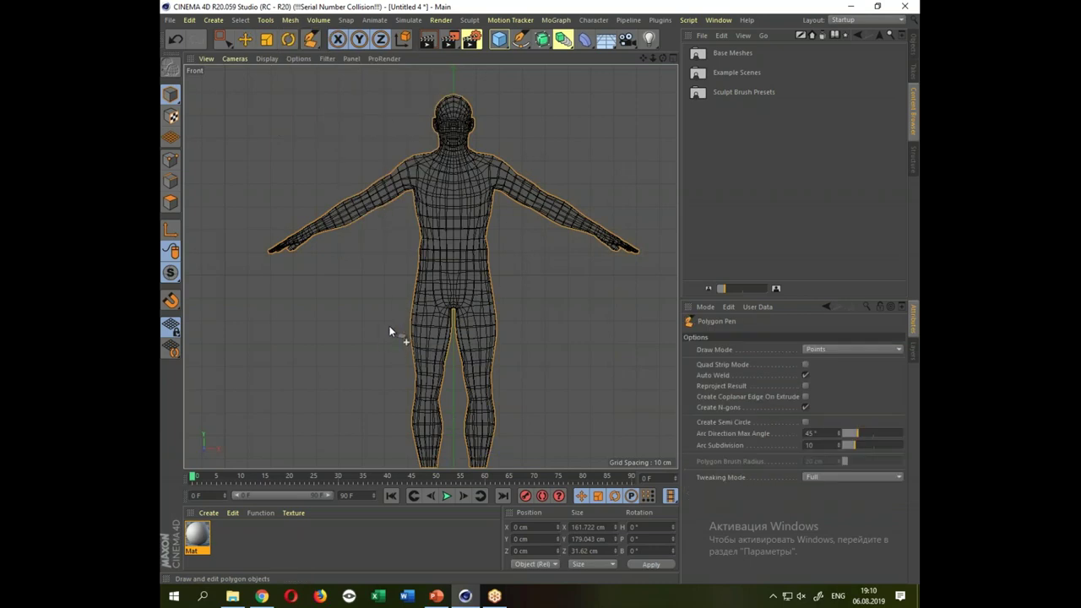
click(390, 322)
click(406, 252)
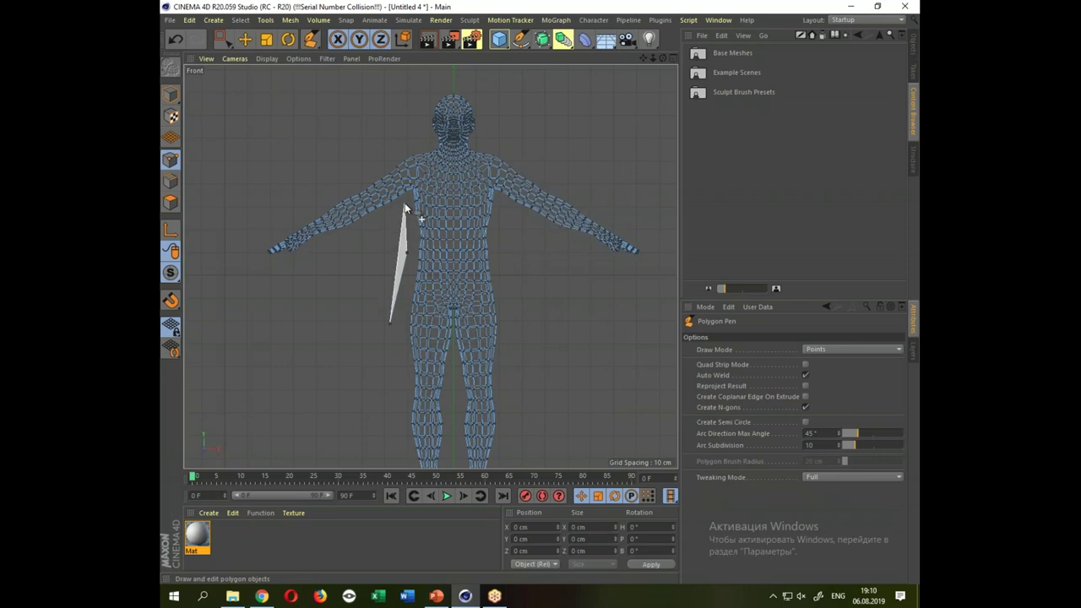
key(Escape)
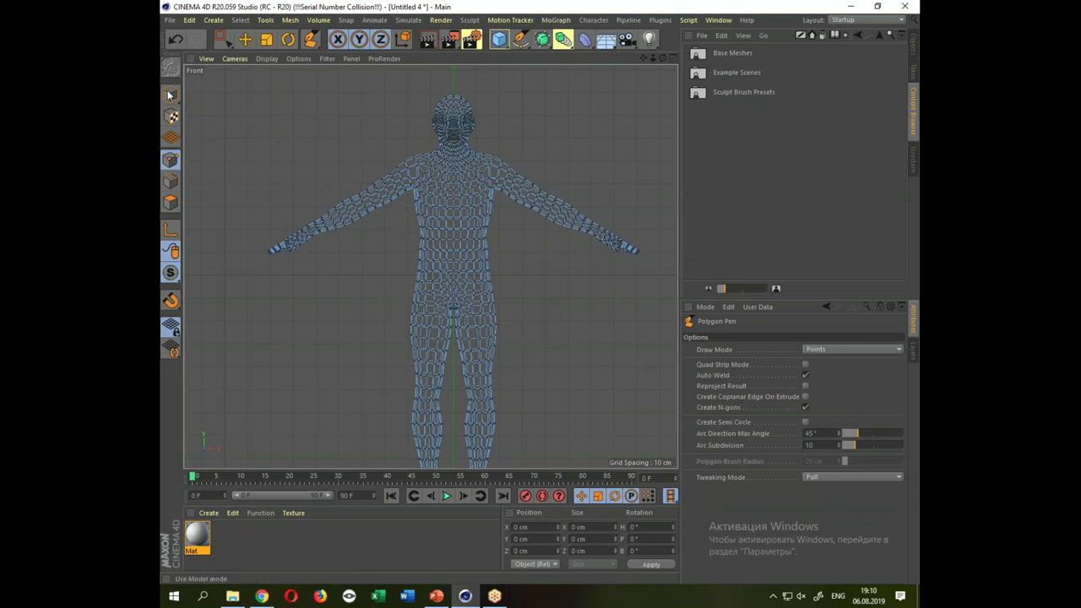
click(170, 95)
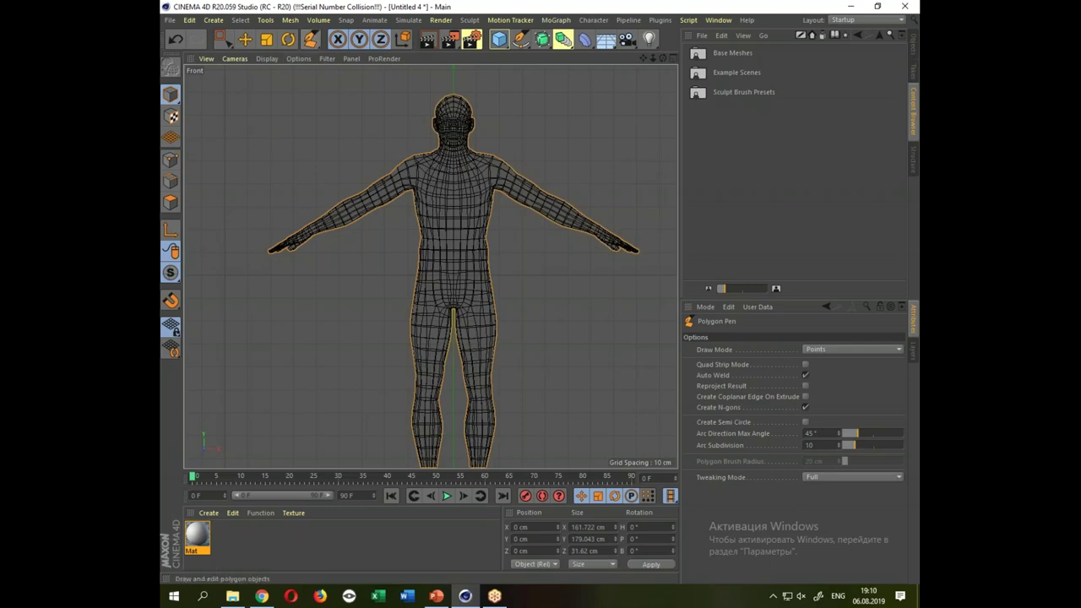
Sketch a trial shirt outline from hip over shoulders to right sleeve, then discard it.
key(Return)
click(392, 325)
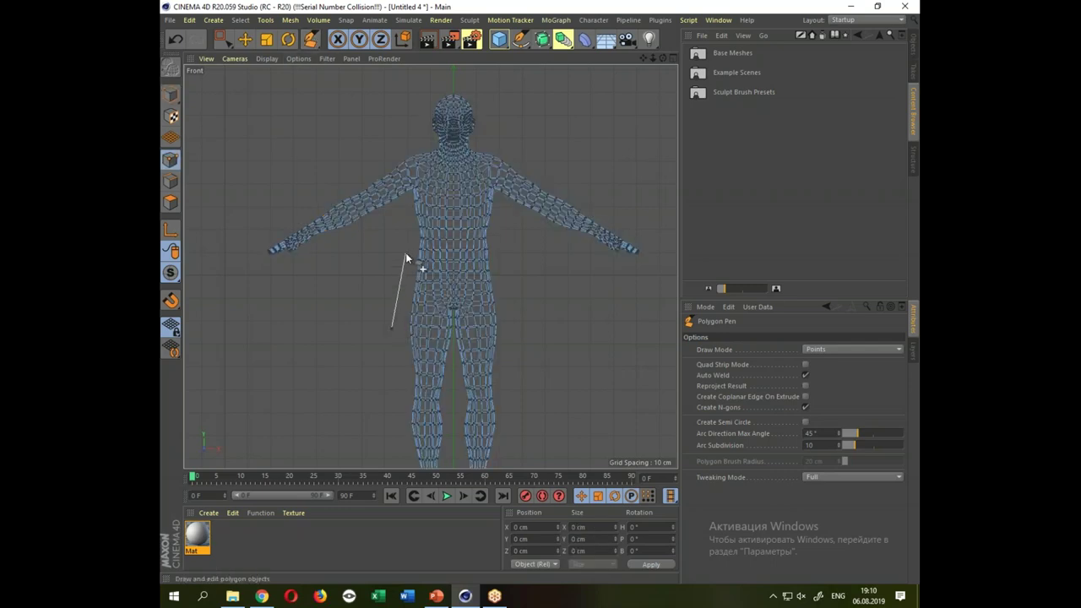
click(403, 217)
click(363, 158)
click(425, 143)
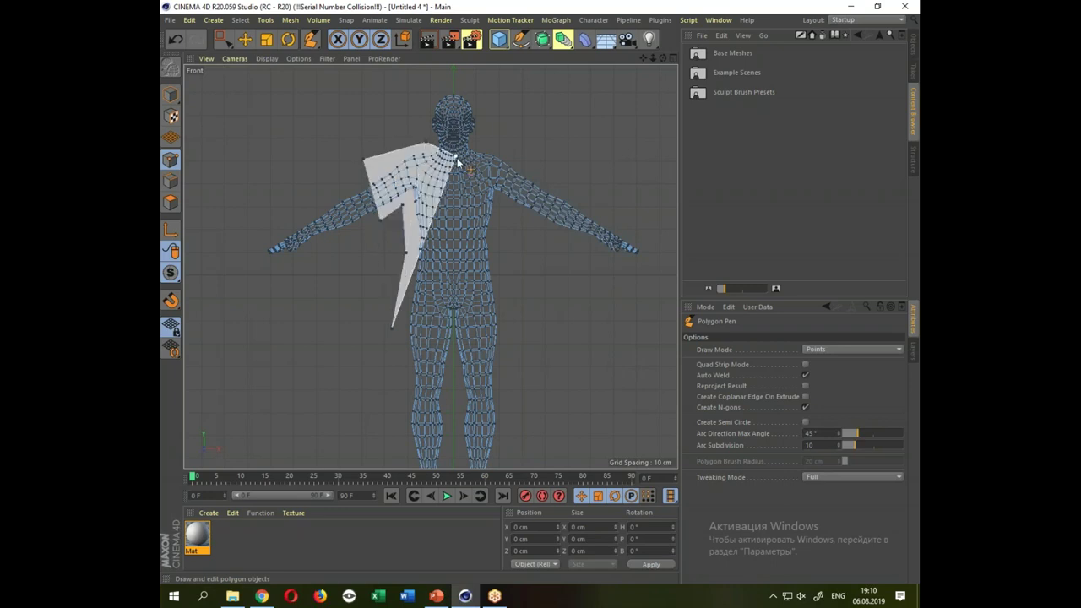
click(454, 157)
click(485, 142)
click(551, 165)
click(515, 216)
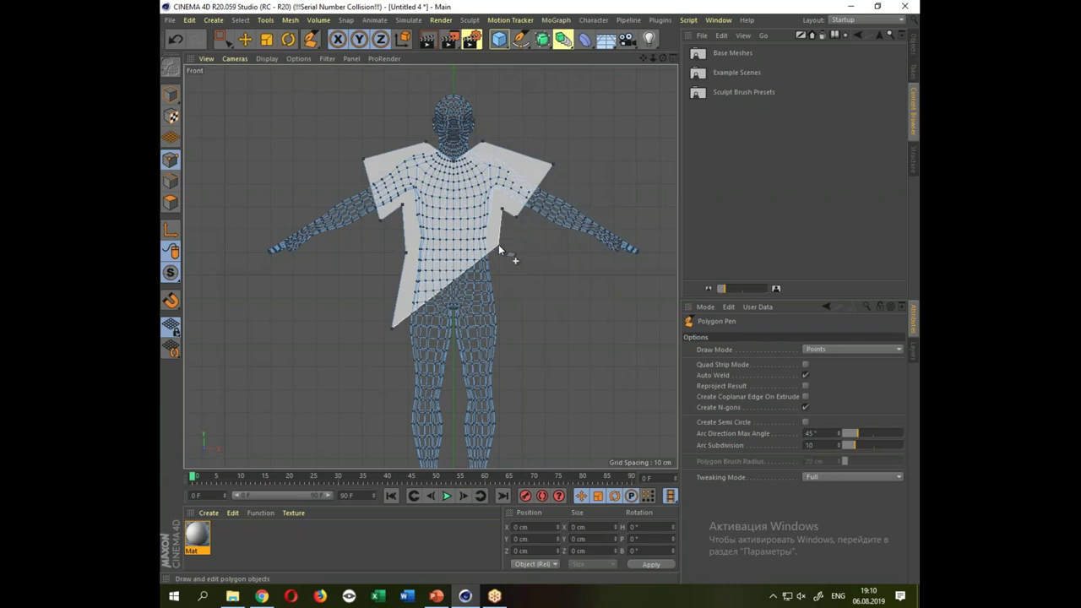
click(514, 329)
key(Escape)
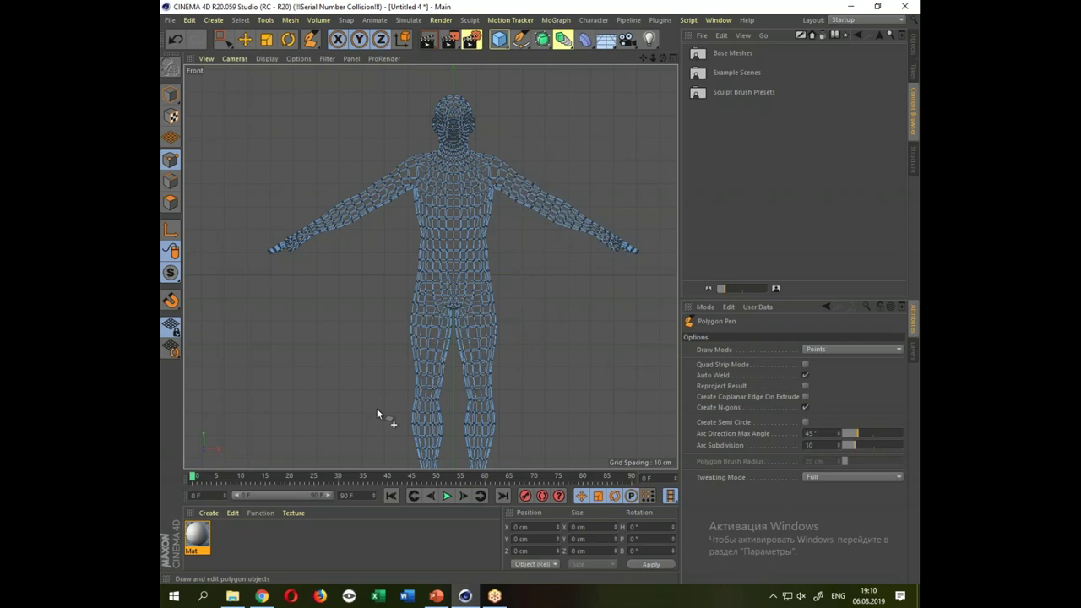
click(170, 95)
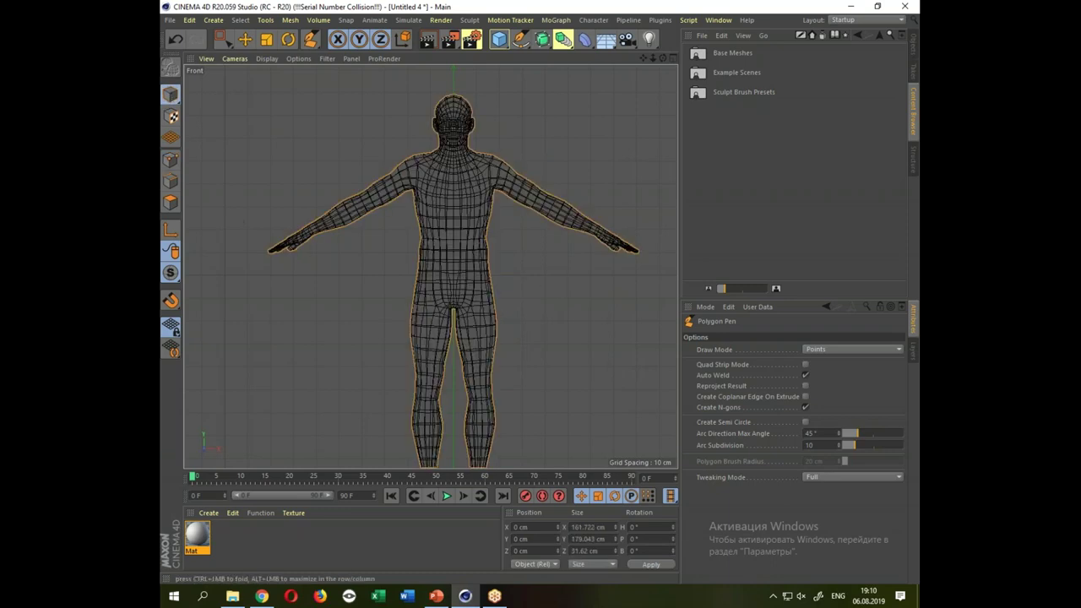
drag(534, 269, 522, 277)
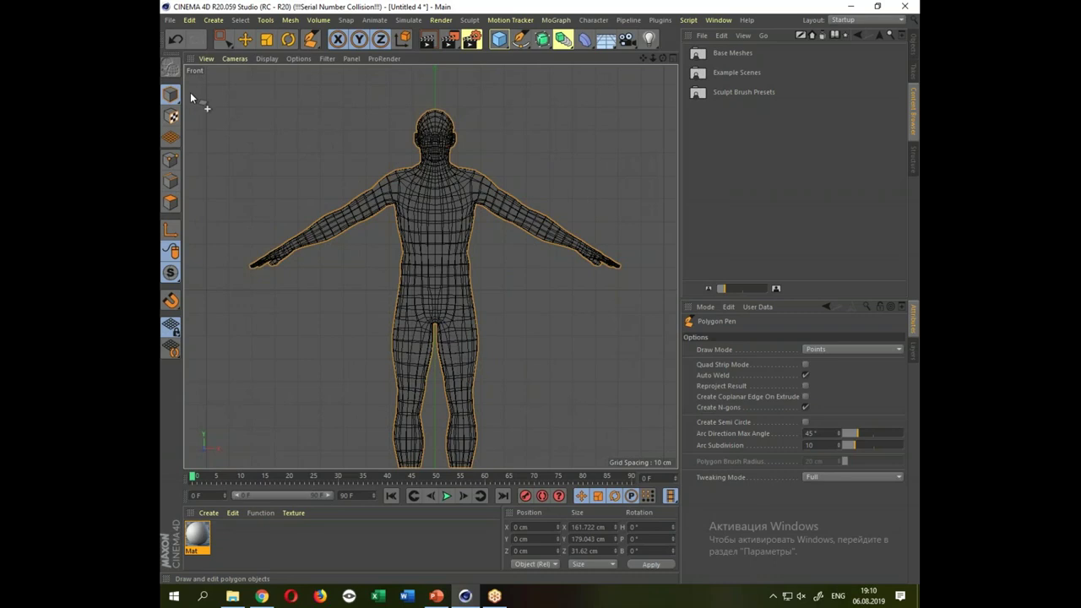
With the Polygon Pen, outline the shirt's left side from hip up to the neck.
click(245, 39)
click(371, 152)
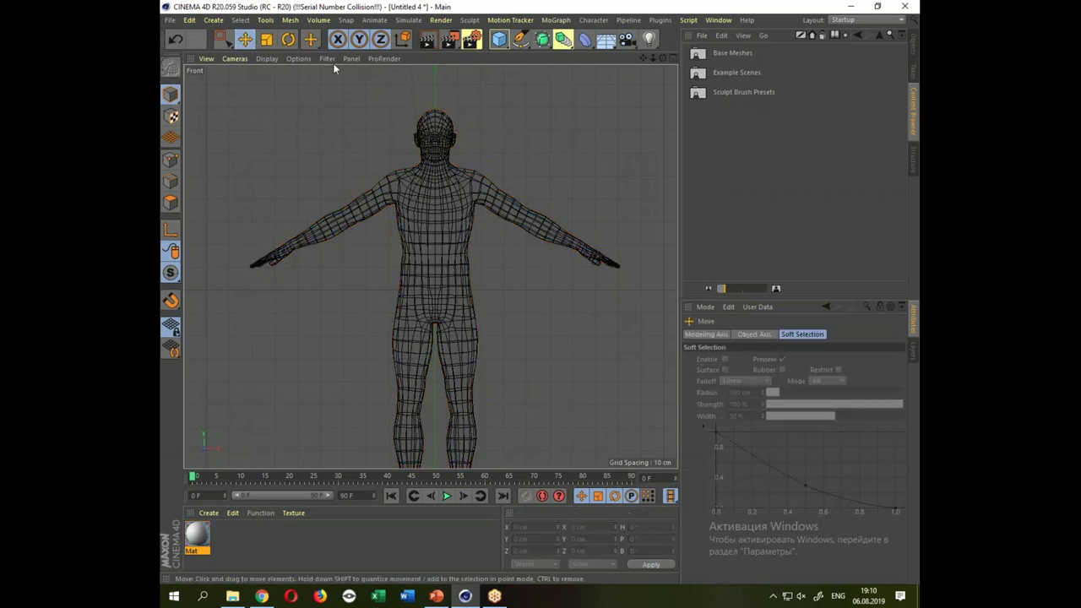
click(291, 19)
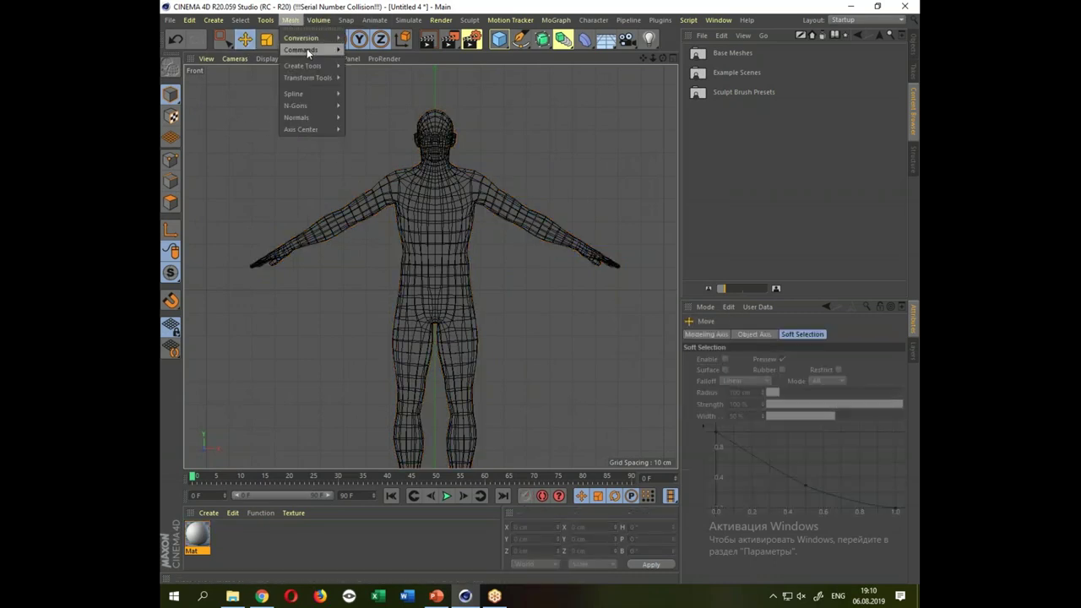
click(371, 81)
click(375, 348)
click(392, 270)
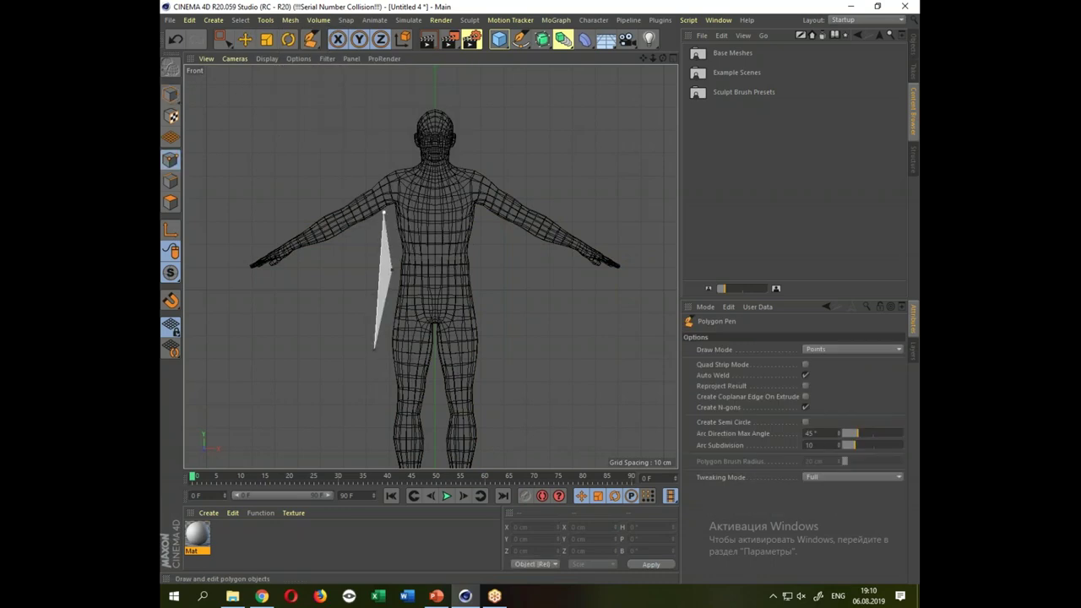
click(355, 228)
click(337, 176)
click(392, 155)
Continue the outline over the right shoulder, sleeve and side, closing the shirt polygon.
click(434, 175)
click(473, 153)
click(530, 180)
click(500, 225)
click(485, 251)
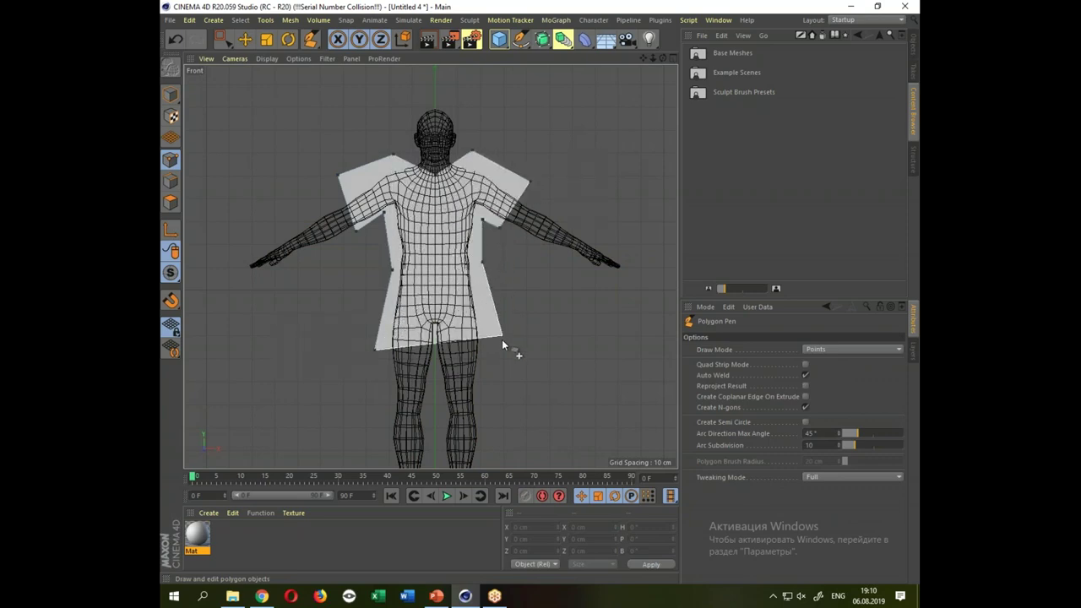
click(498, 346)
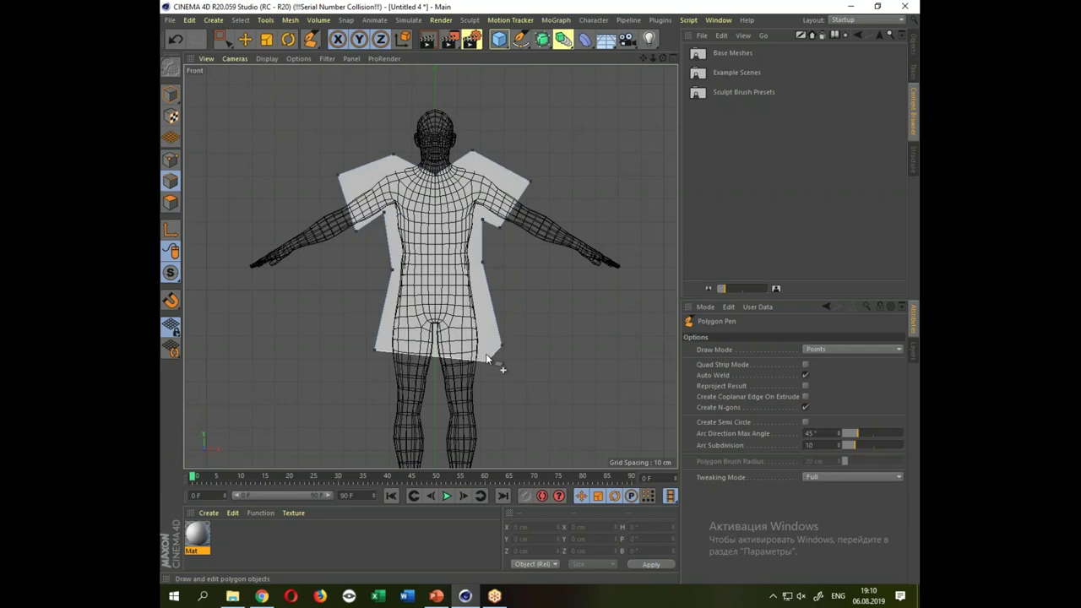
double_click(501, 347)
In Perspective view, move the shirt plane about 25 cm forward along Z in front of the body.
click(170, 94)
middle_click(369, 196)
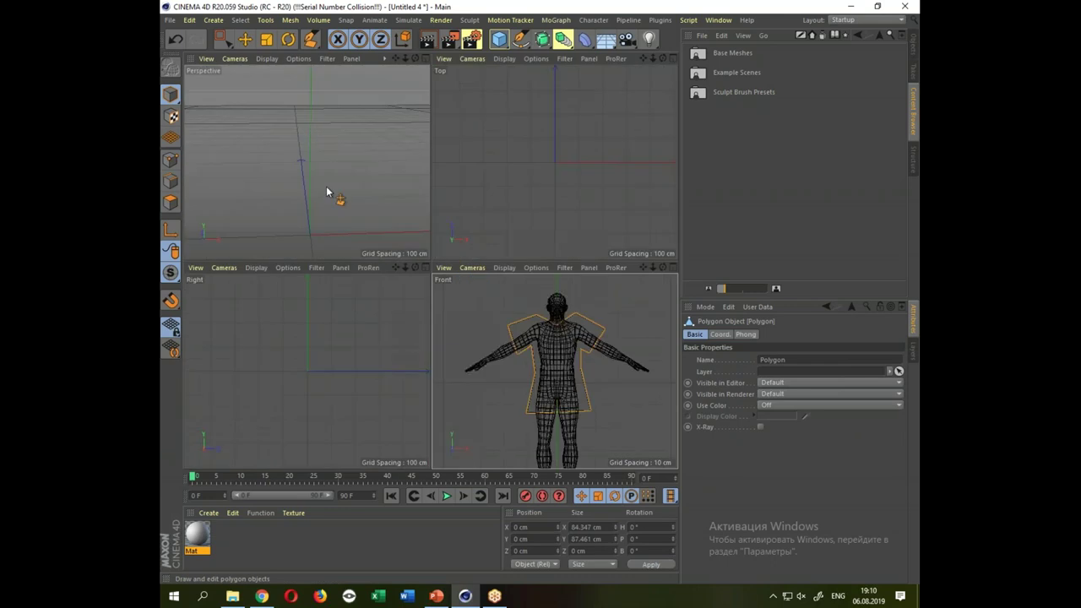
middle_click(349, 238)
drag(368, 307, 383, 344)
click(245, 39)
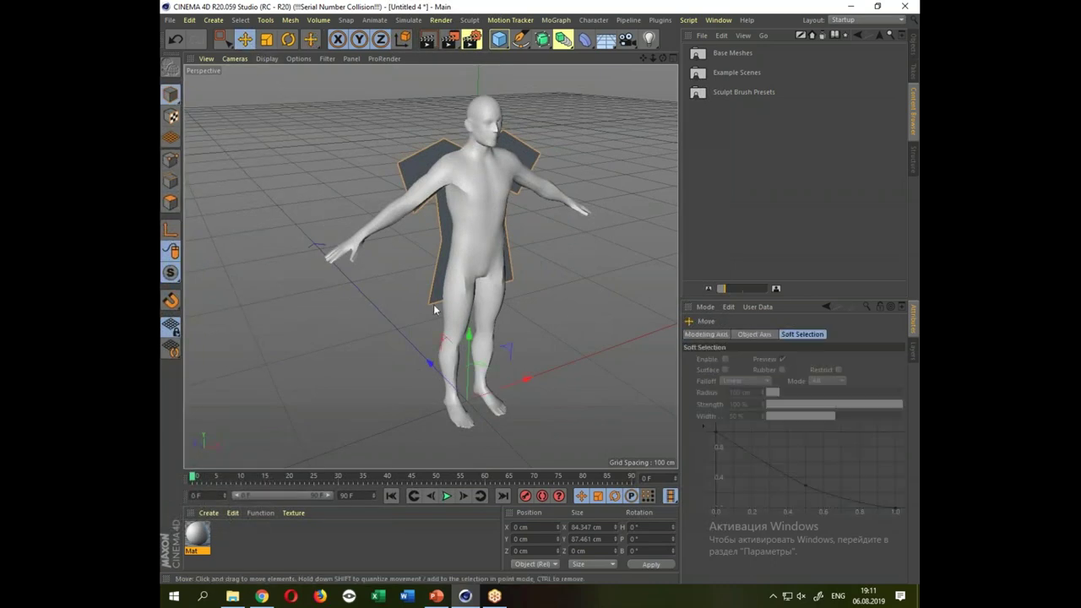
drag(444, 377, 468, 391)
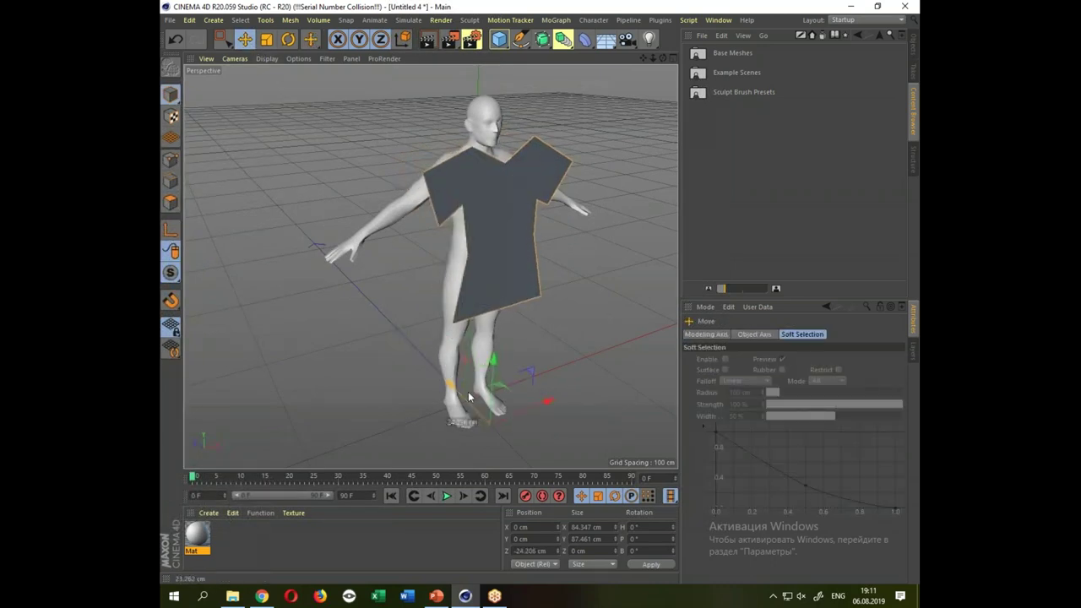
drag(553, 320, 553, 330)
In Points mode, use Line Cut to slice down both shoulders to the armpits.
scroll(up, 3)
scroll(up, 3)
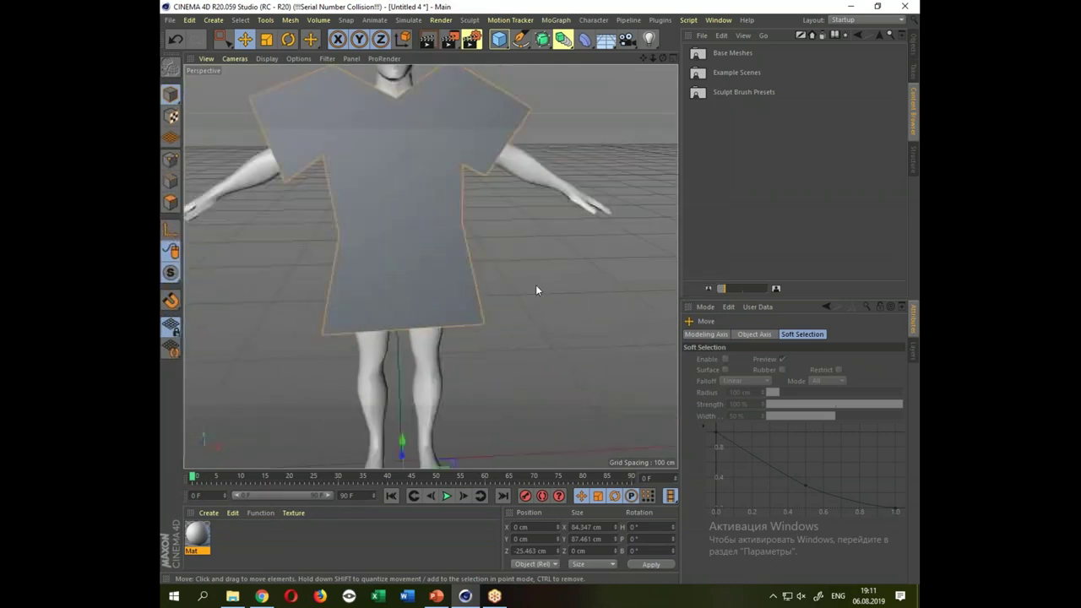
scroll(up, 3)
right_click(457, 230)
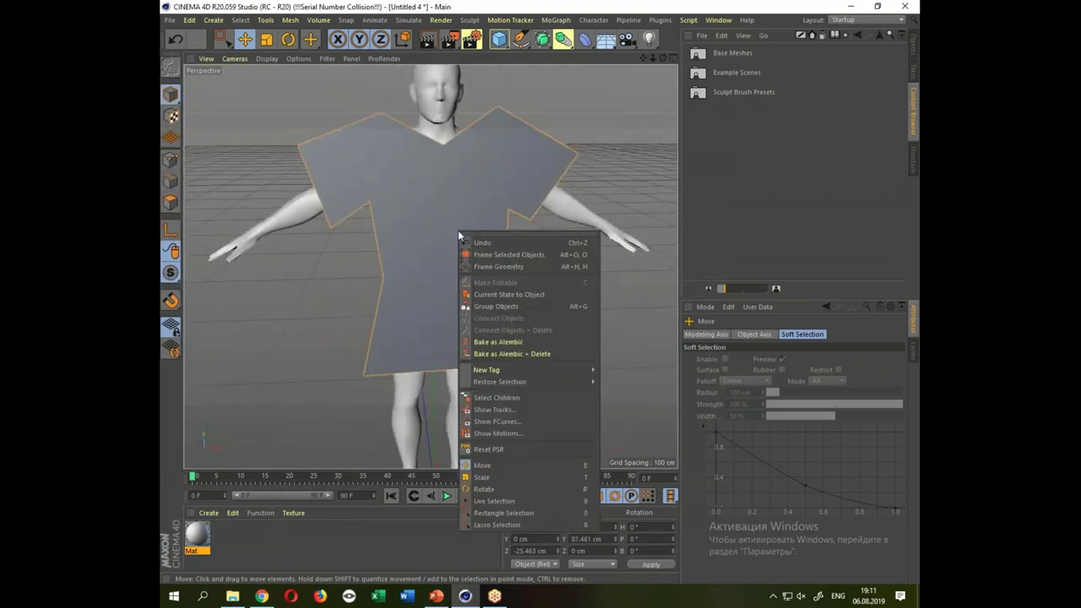
click(275, 189)
click(170, 160)
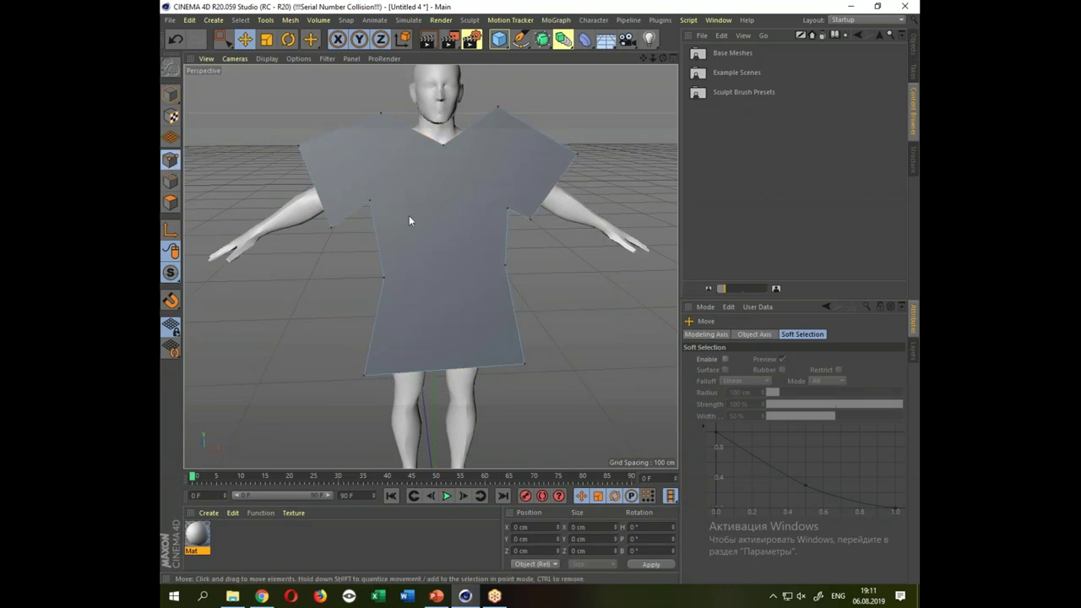
right_click(436, 218)
click(484, 353)
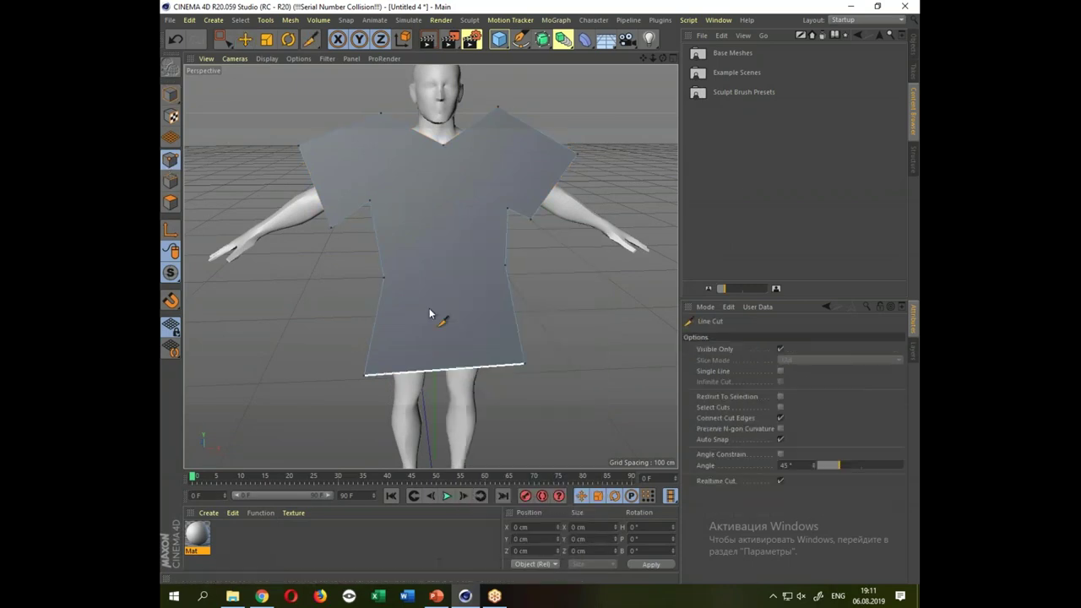
click(372, 205)
click(381, 113)
click(498, 107)
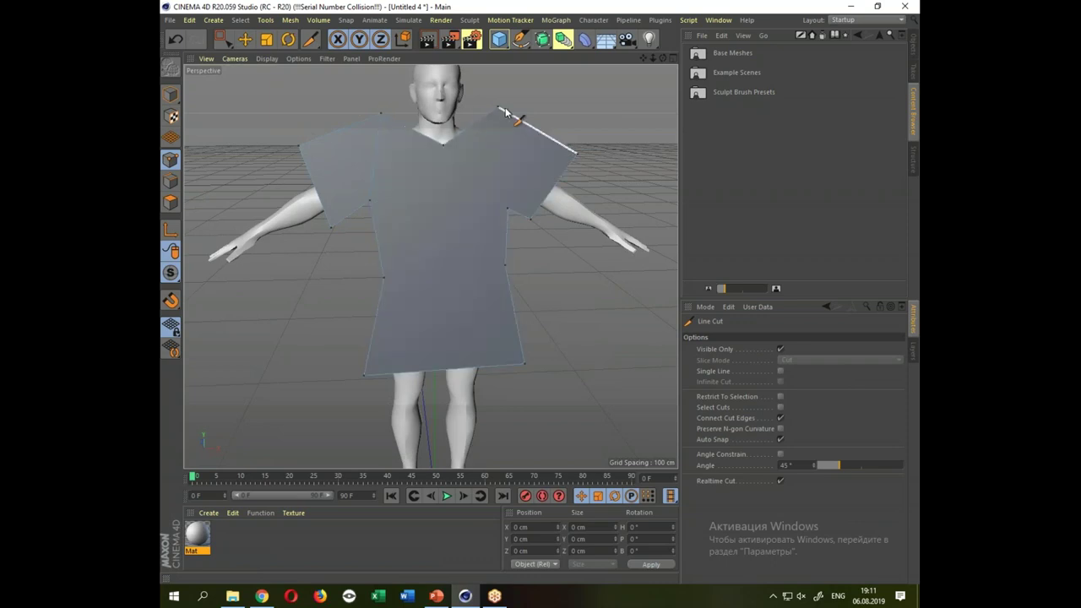
click(506, 208)
Cut across the chest and hips and down the centre, dismissing the licence warning.
click(369, 203)
click(507, 208)
click(384, 278)
click(505, 273)
click(444, 144)
click(445, 369)
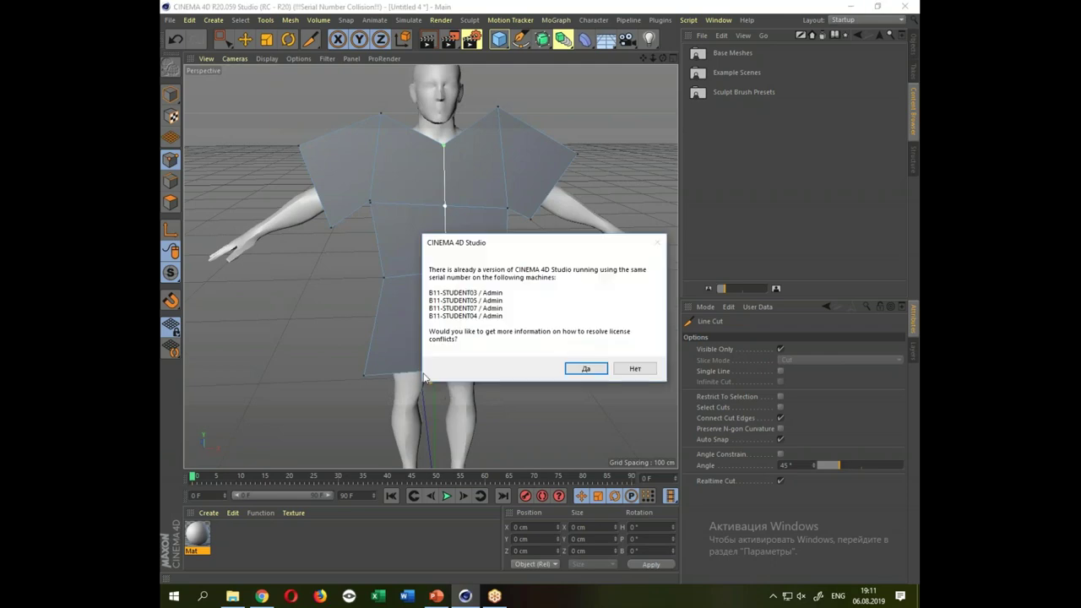
click(634, 369)
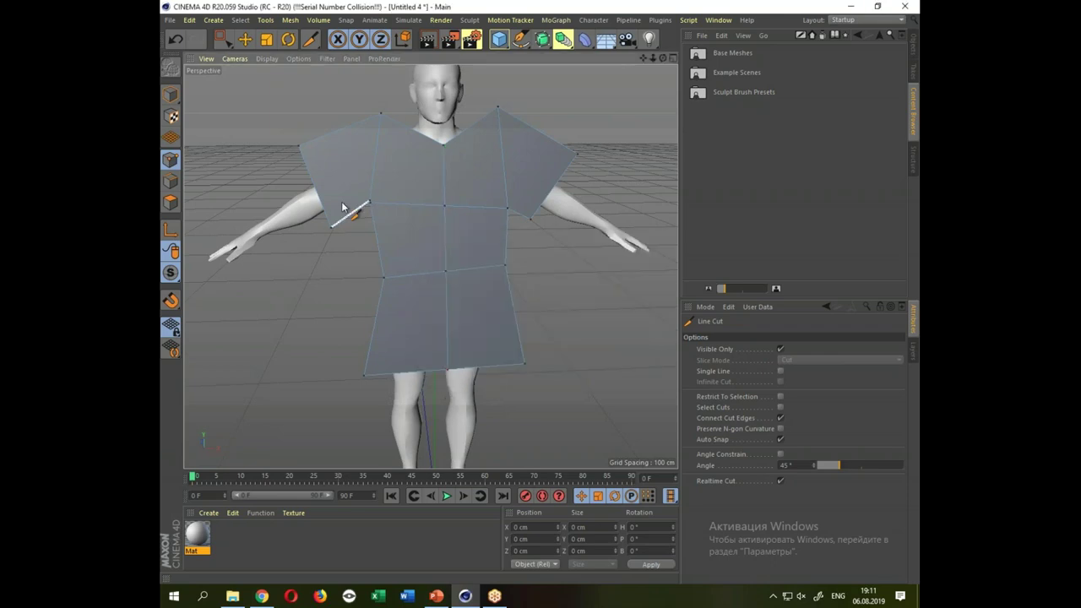
Cut across both sleeves from left to right edge, then orbit to a three-quarter view.
click(313, 182)
click(374, 159)
click(501, 158)
click(565, 177)
key(Escape)
drag(554, 348, 586, 354)
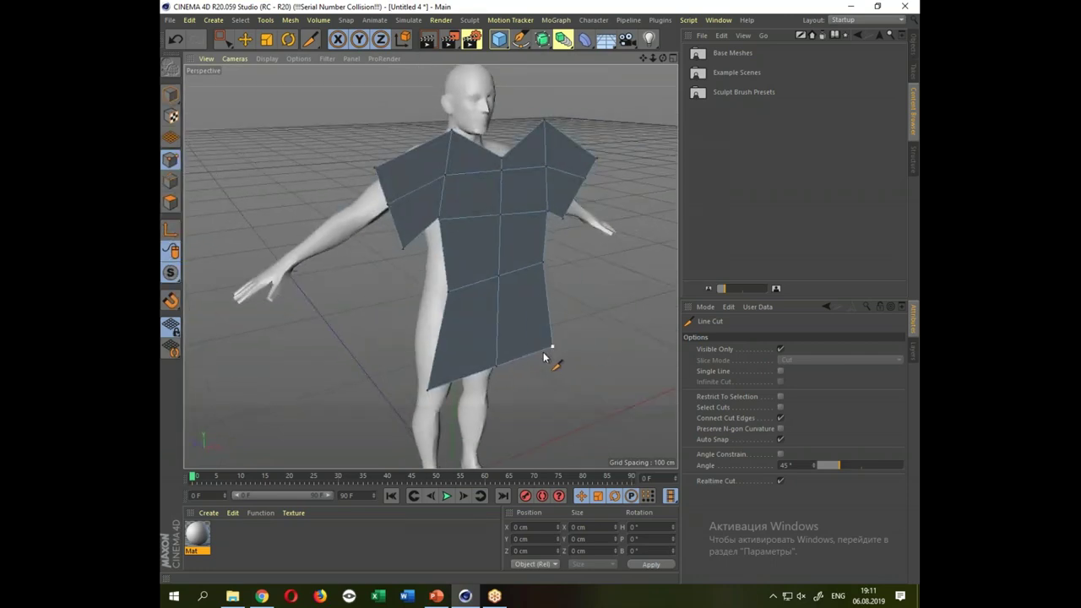
click(245, 39)
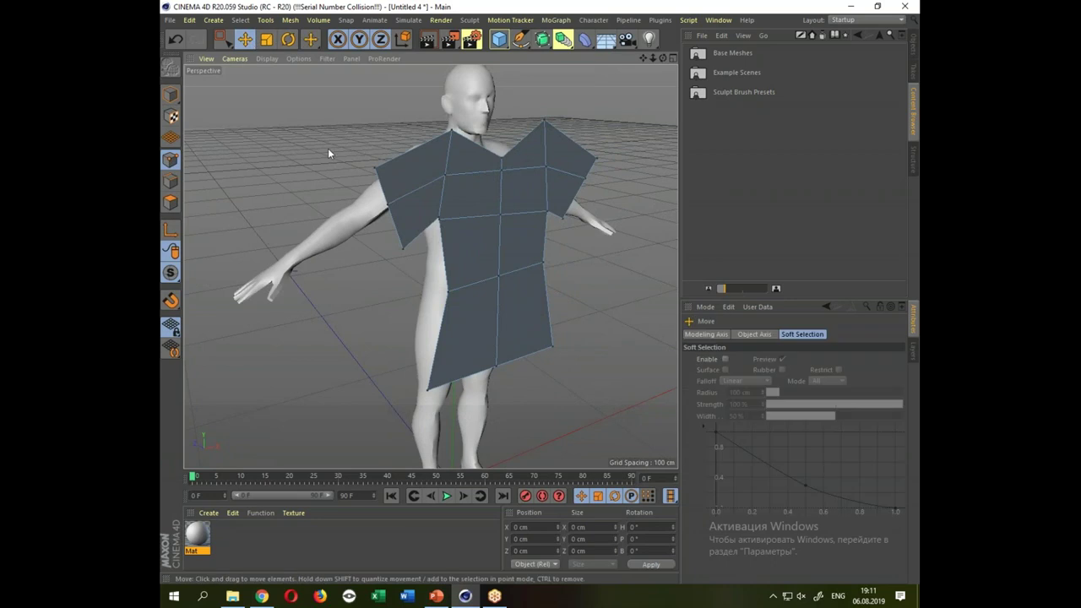
Switch the viewport to Gouraud Shading (Lines) and orbit around the figure.
click(170, 93)
click(268, 58)
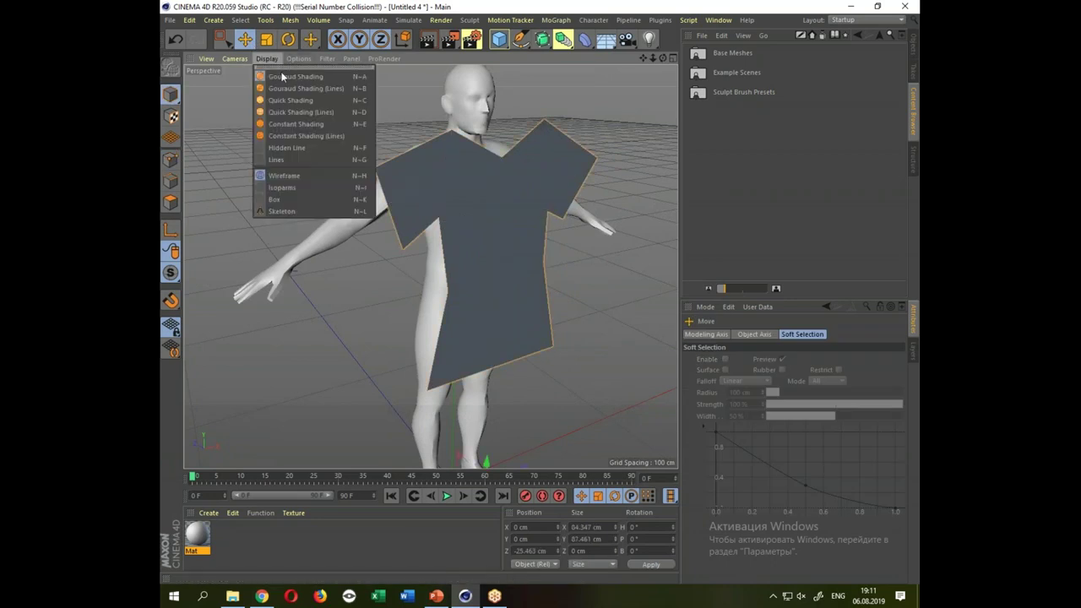
click(289, 87)
drag(410, 318, 511, 299)
scroll(down, 3)
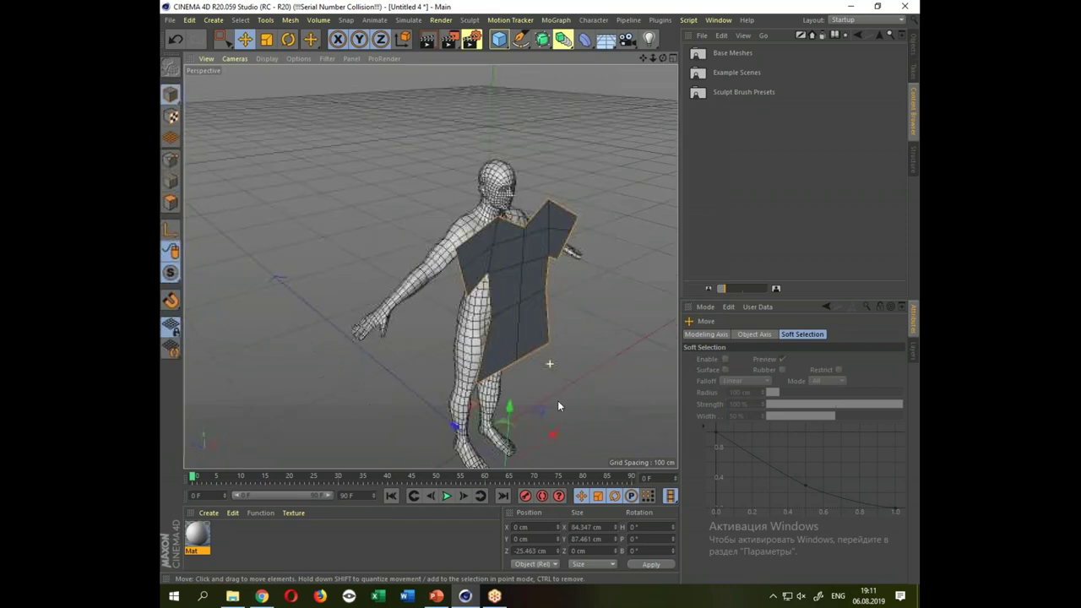
drag(552, 345, 436, 436)
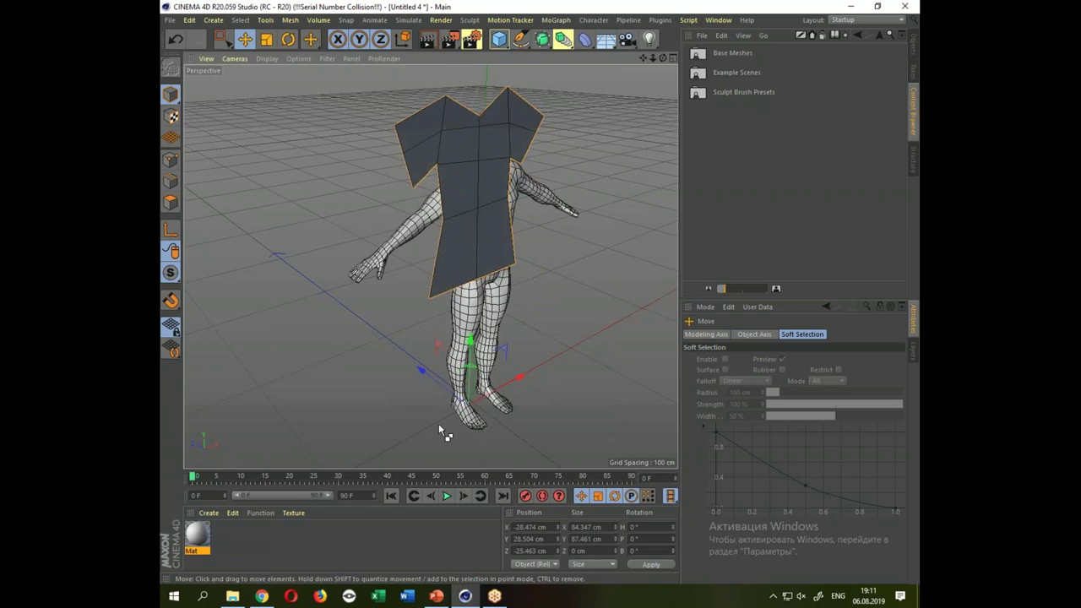
Undo the recent moves and reposition the shirt plane along the depth axis.
key(ctrl+z)
key(ctrl+z)
key(ctrl+z)
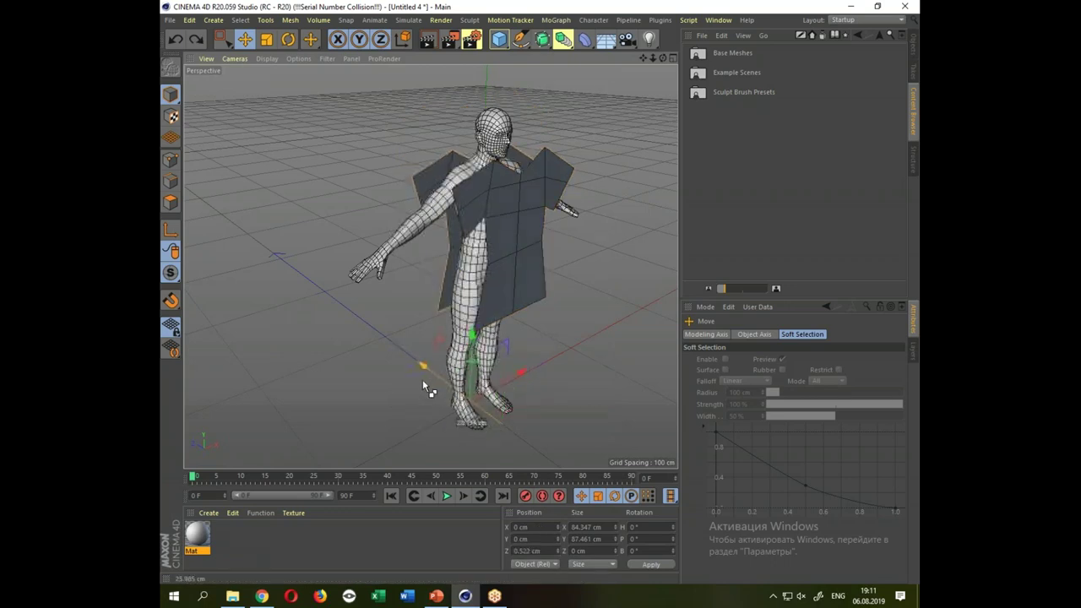
drag(423, 381, 413, 376)
drag(402, 420, 374, 439)
drag(235, 452, 434, 384)
scroll(up, 3)
scroll(up, 3)
drag(597, 326, 509, 265)
Select both shirt panels and merge them with Connect Objects + Delete into Polygon.2.
click(505, 240)
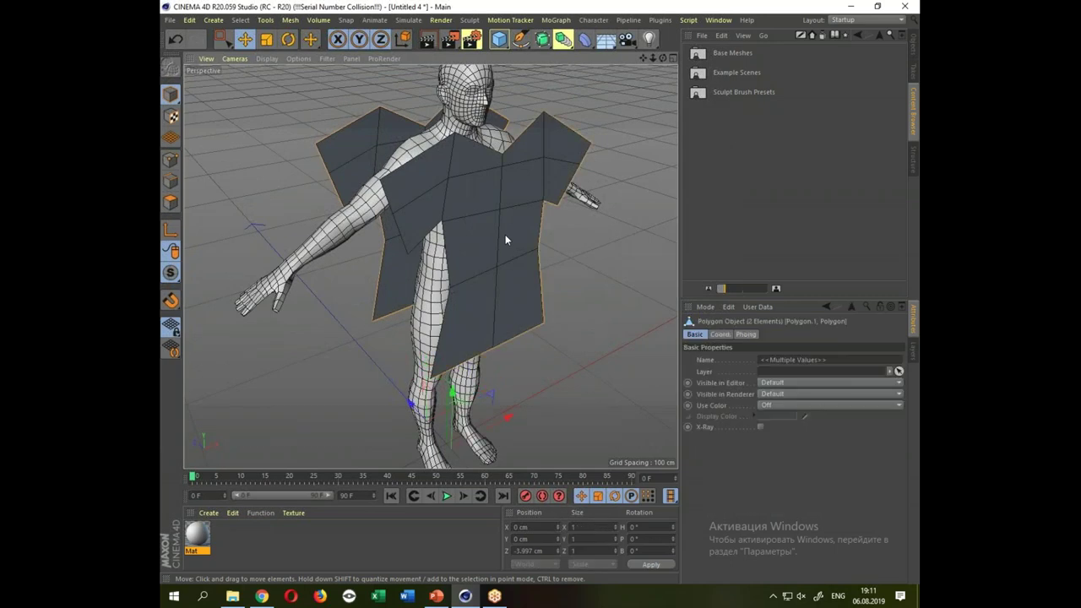
right_click(505, 239)
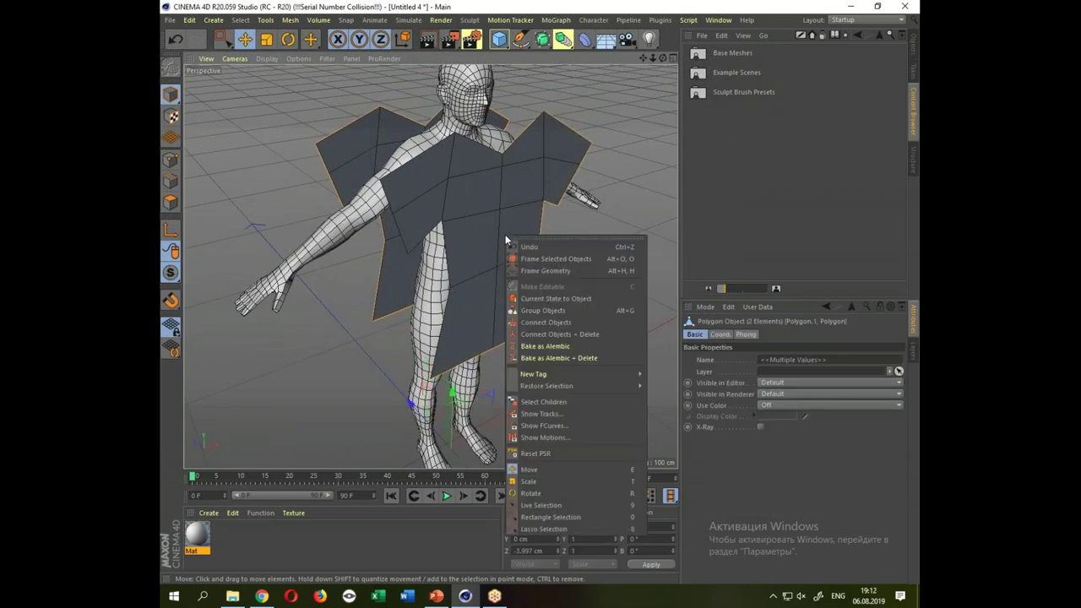
click(618, 336)
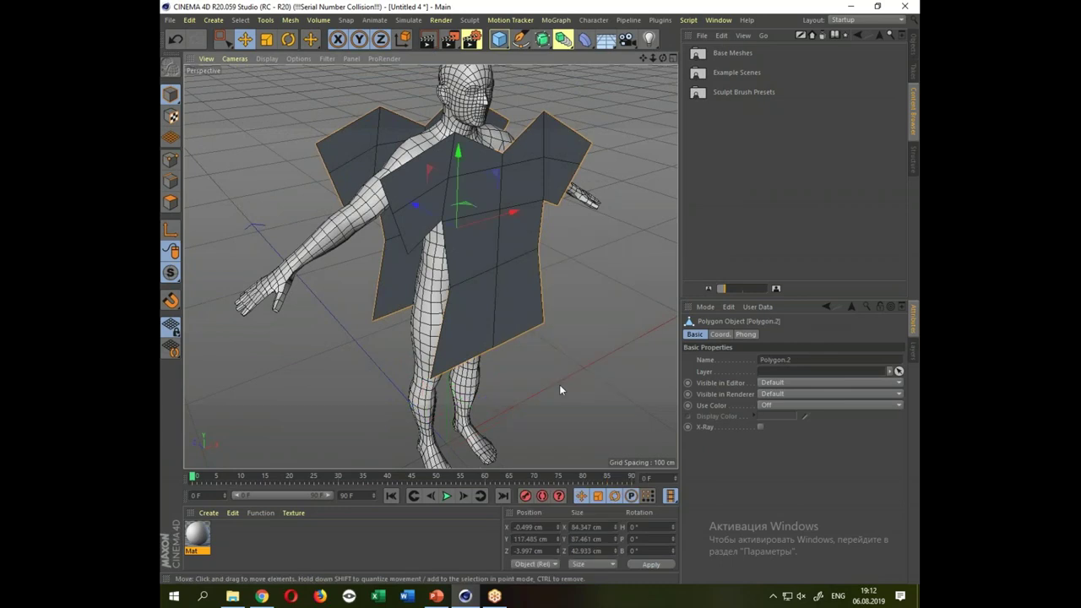
click(912, 48)
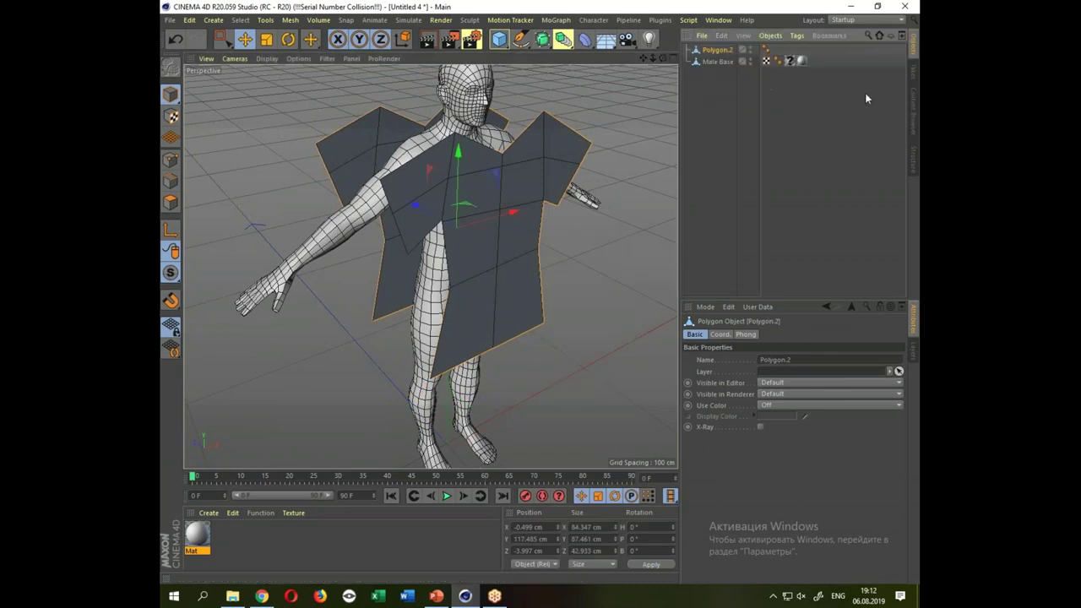
drag(548, 309, 459, 285)
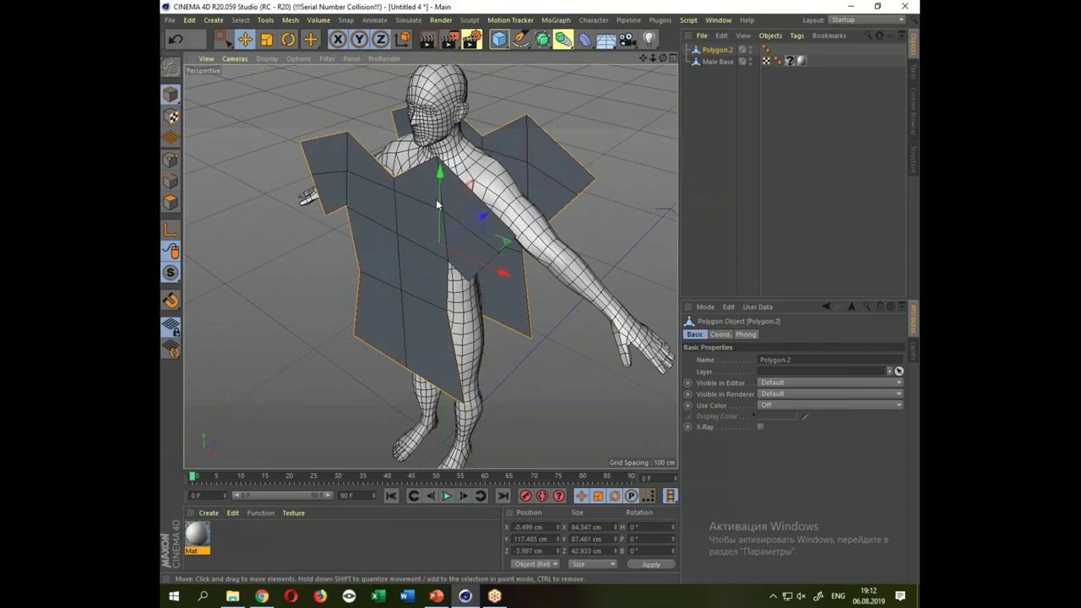
click(170, 181)
right_click(445, 235)
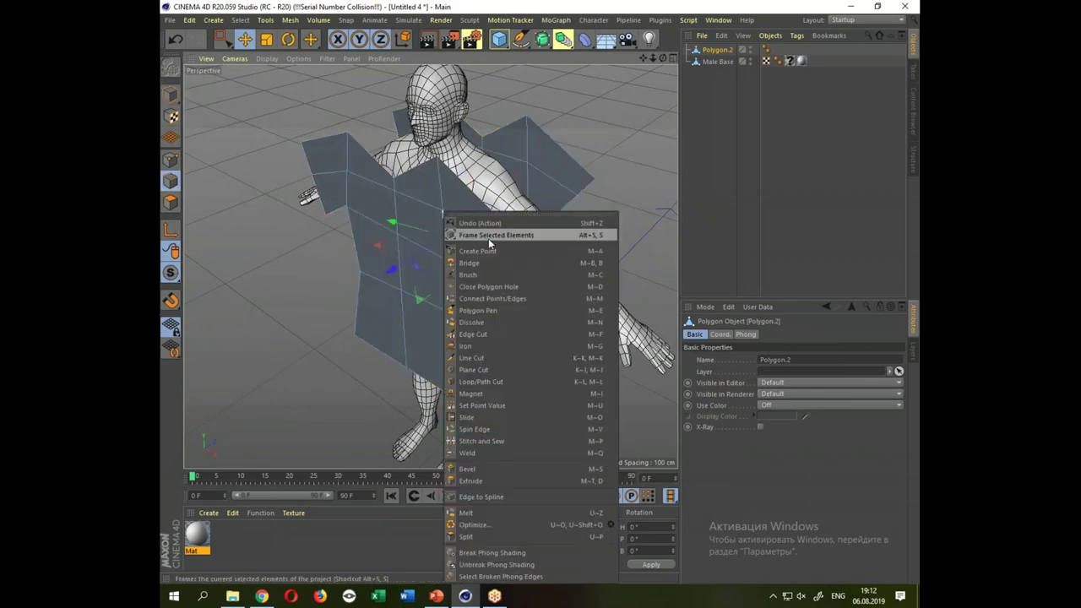
Bridge the front panel's top edge to the right shoulder panel, undoing a failed attempt.
click(515, 264)
drag(575, 331, 564, 326)
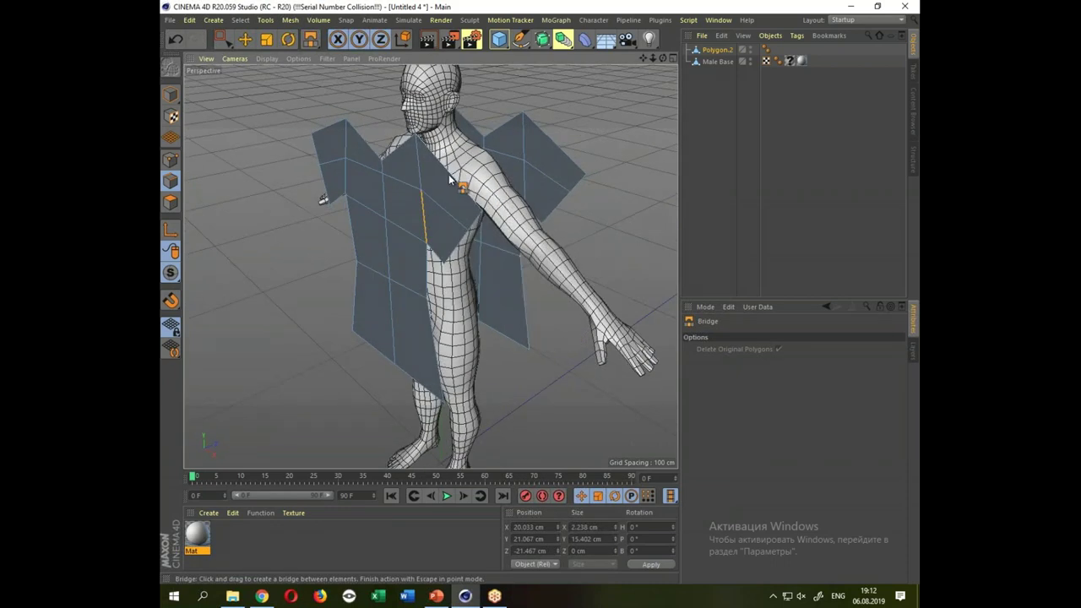
key(ctrl+z)
drag(451, 181, 550, 159)
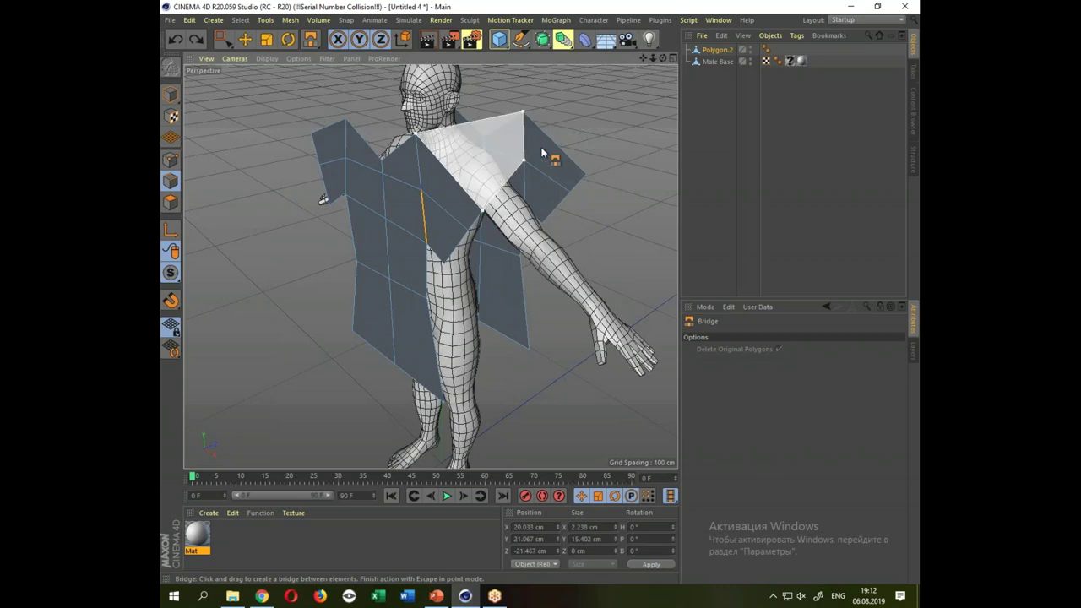
drag(536, 291, 482, 222)
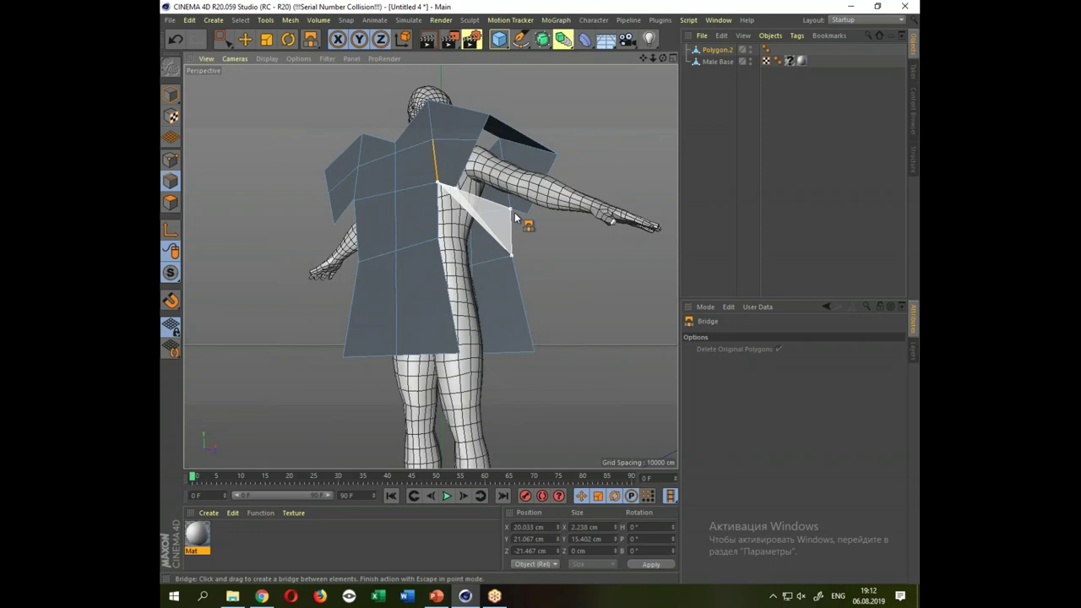
drag(518, 259, 502, 272)
drag(453, 304, 456, 311)
Bridge the gap between the two back panels and across the lower torso, undoing a stray chest bridge.
drag(361, 245, 264, 245)
drag(360, 324, 265, 333)
drag(481, 285, 329, 240)
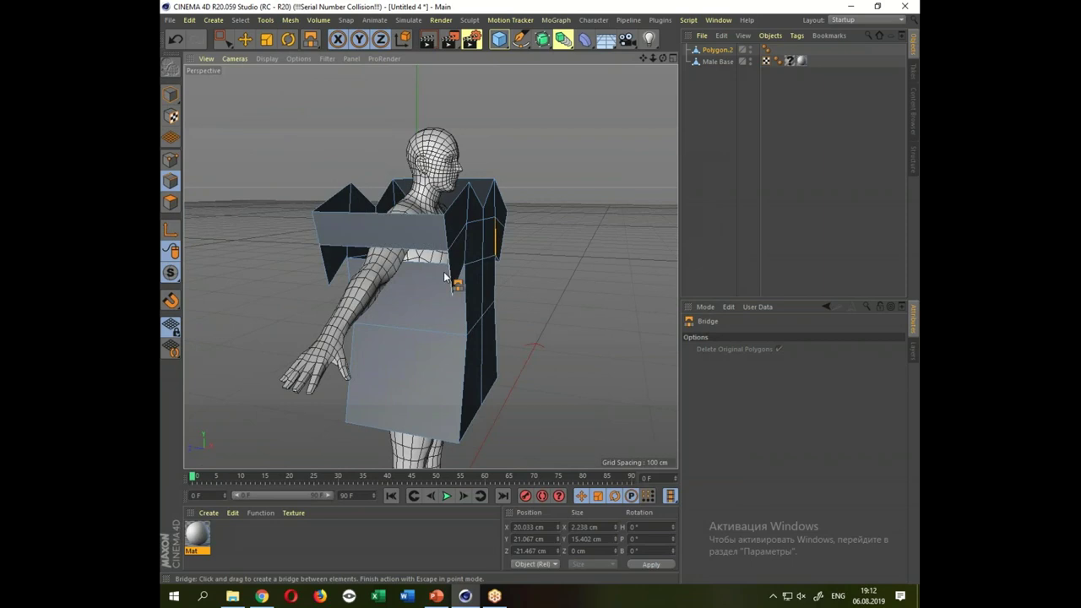
key(ctrl+z)
drag(549, 317, 327, 237)
Bridge the panels across the shoulders to close the boxy shirt.
drag(506, 320, 329, 256)
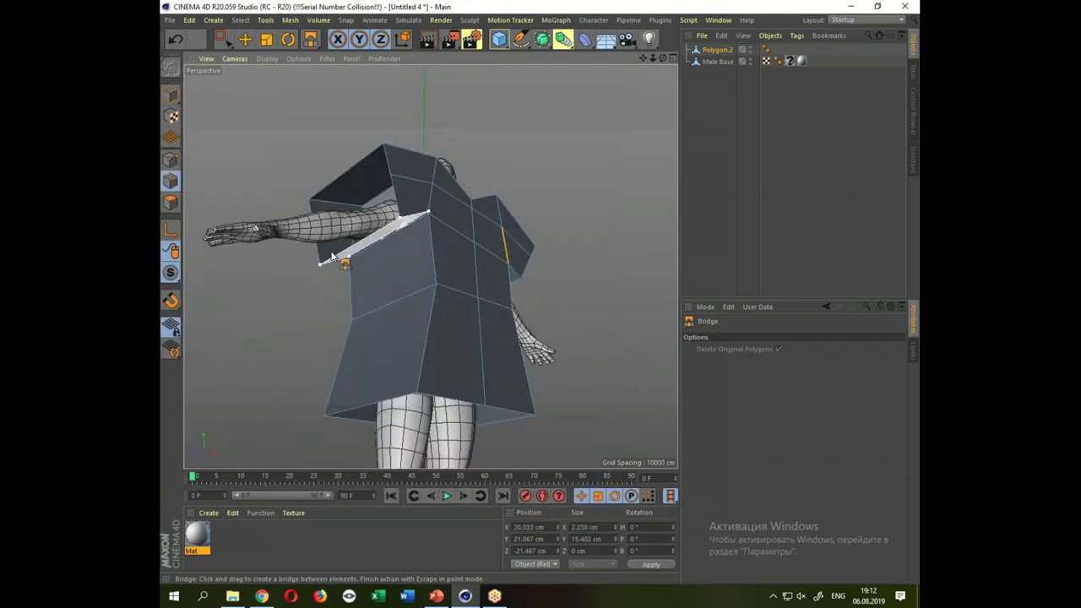
drag(461, 285, 418, 230)
scroll(up, 3)
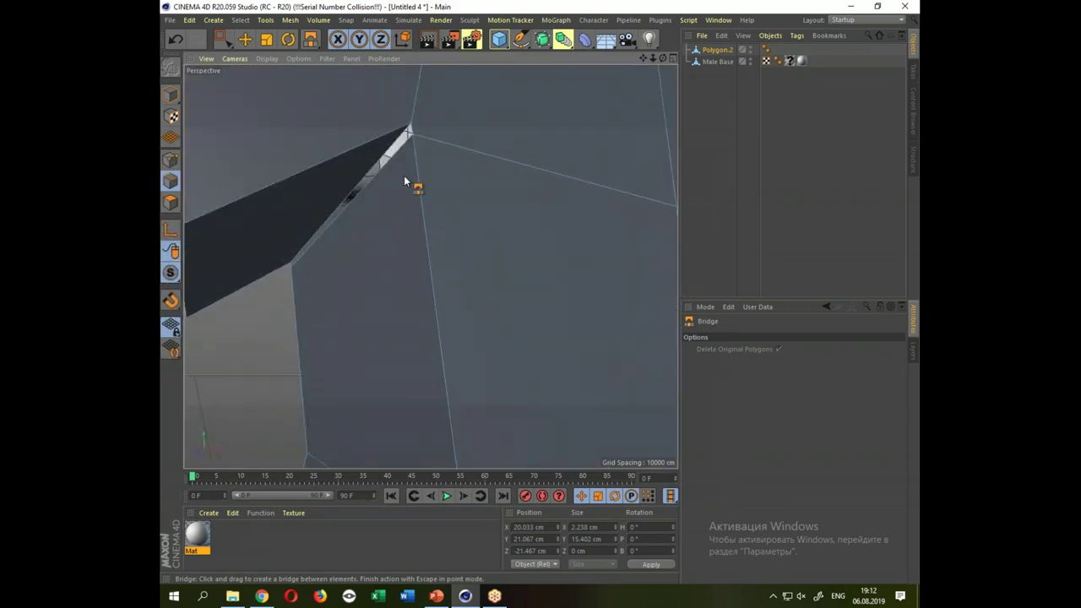
scroll(down, 3)
scroll(down, 3)
drag(496, 338, 462, 373)
scroll(down, 3)
scroll(down, 3)
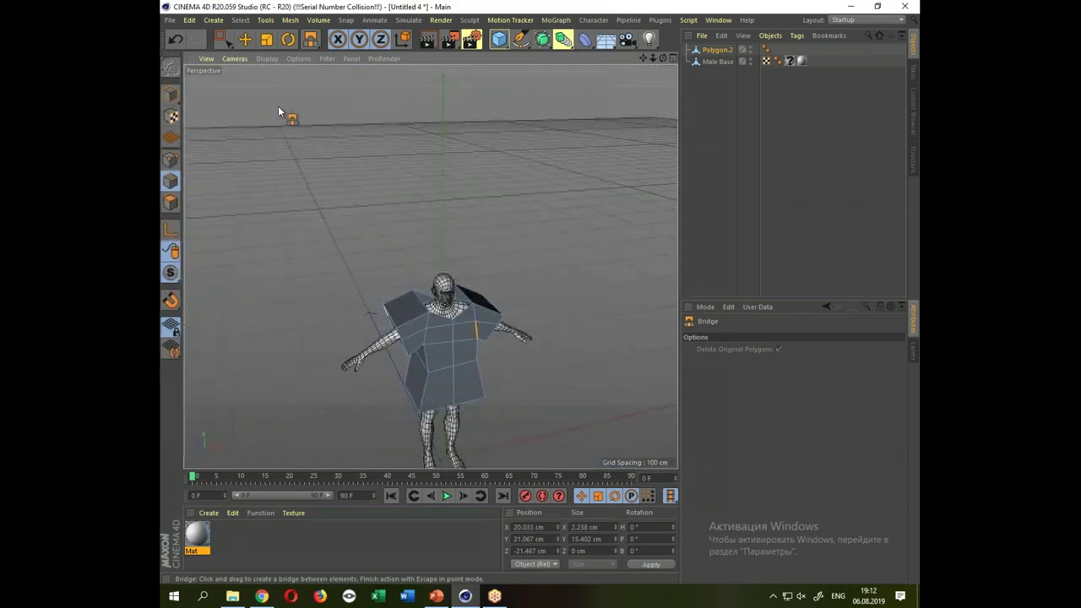
Leave polygon editing and return to Model mode with the Move tool.
click(244, 38)
click(170, 94)
drag(535, 219, 550, 200)
scroll(up, 3)
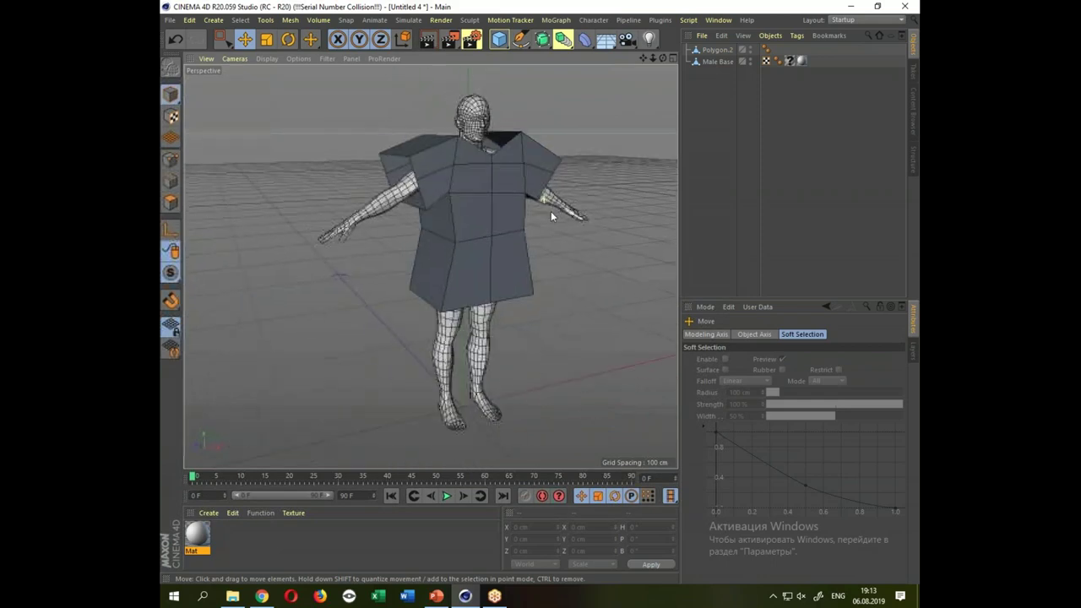
Add a Cloth Collider simulation tag to Male Base.
scroll(up, 3)
drag(566, 264, 565, 302)
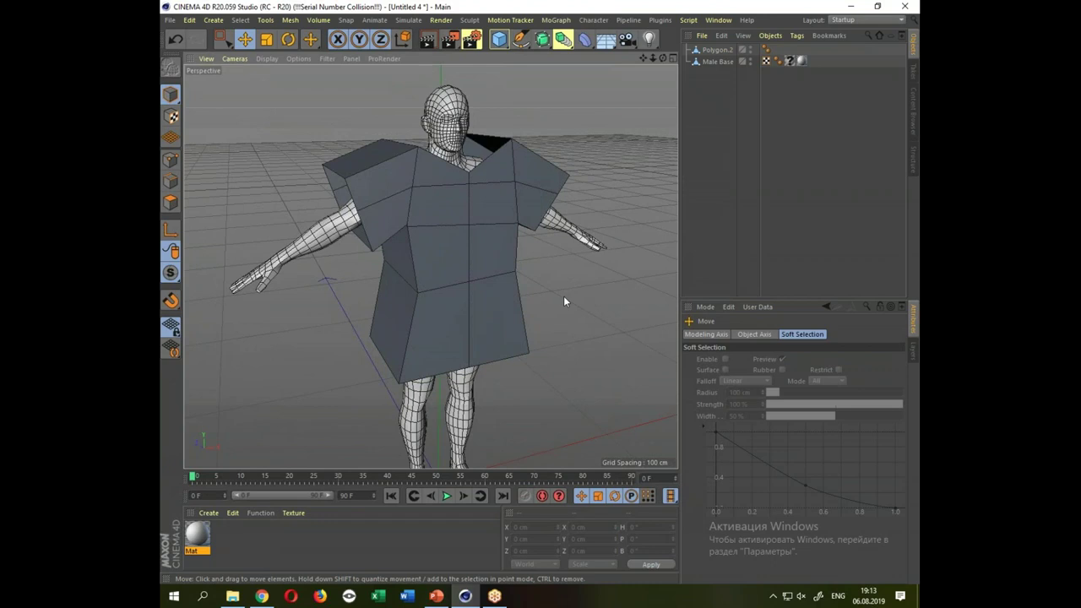
click(451, 114)
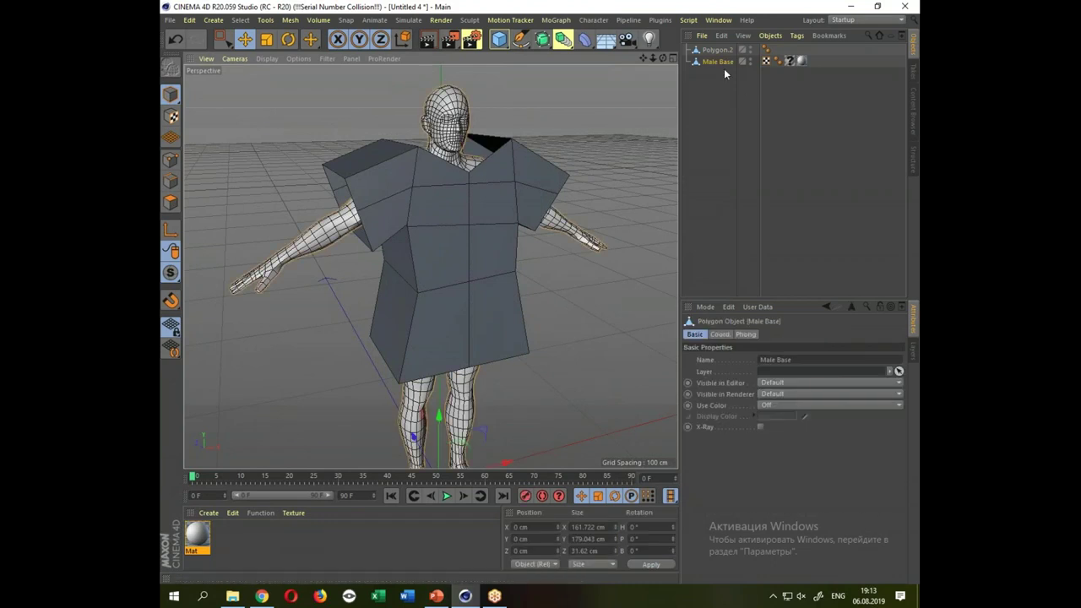
right_click(718, 63)
mouse_move(759, 153)
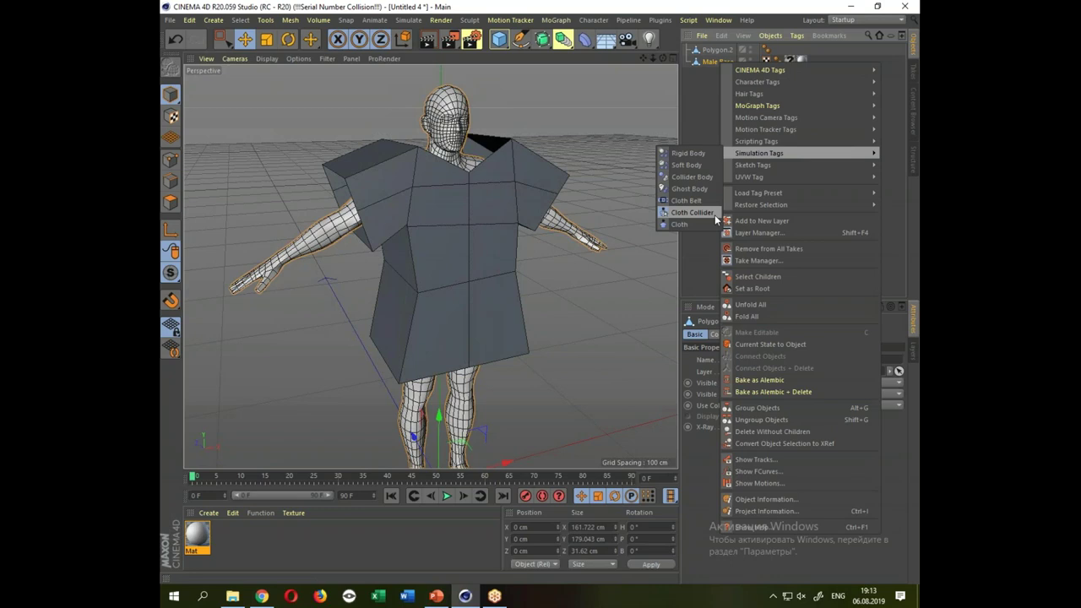
click(692, 211)
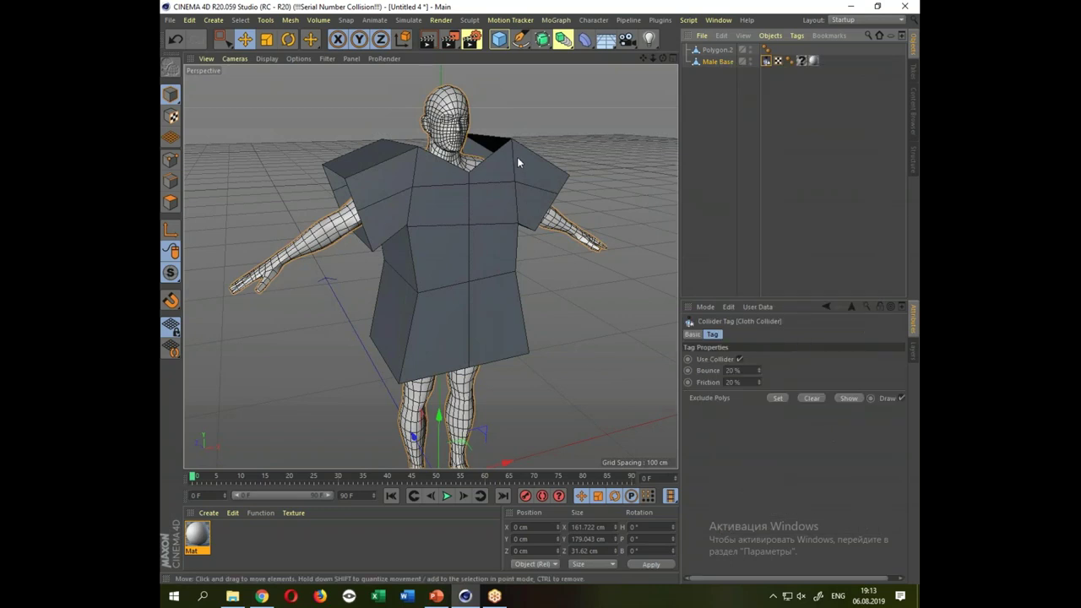
Add a Cloth simulation tag to the shirt mesh Polygon.2.
click(516, 158)
right_click(714, 55)
mouse_move(753, 141)
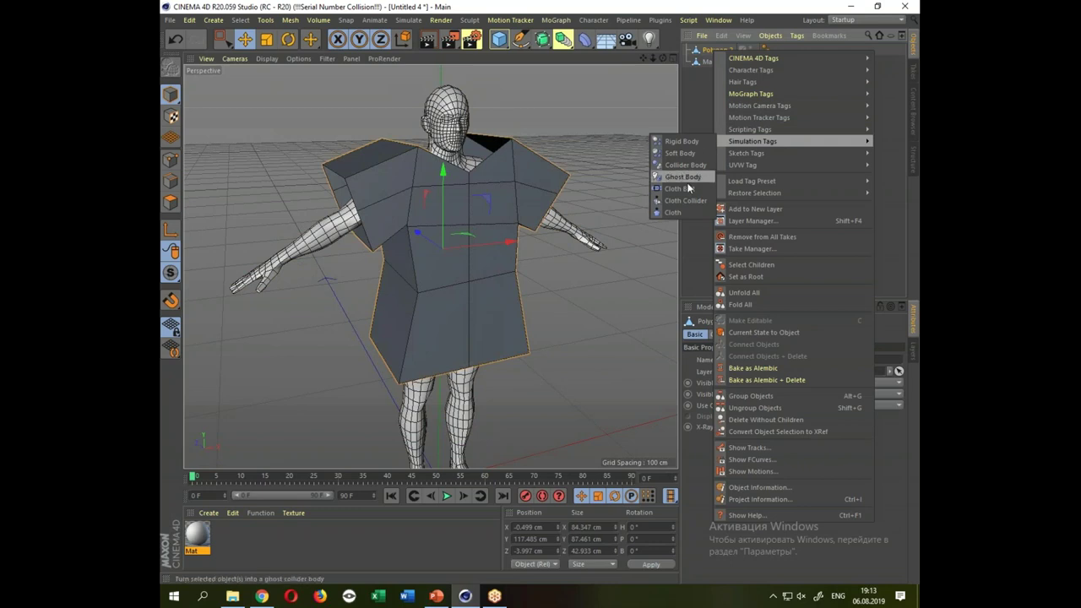
click(673, 212)
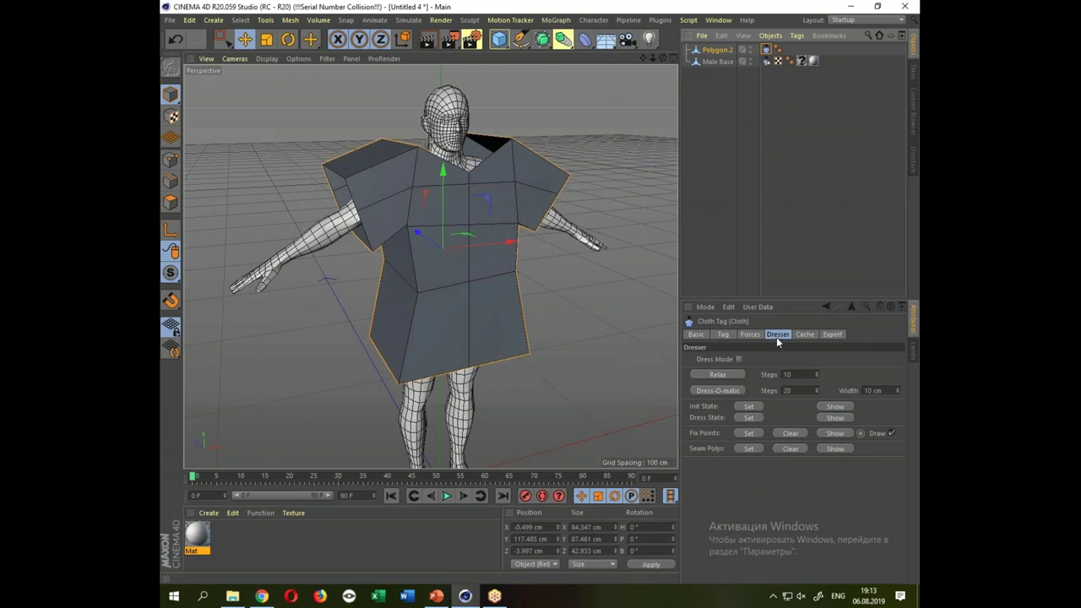
Turn on Dress Mode in the shirt's Cloth tag Dresser settings.
click(738, 359)
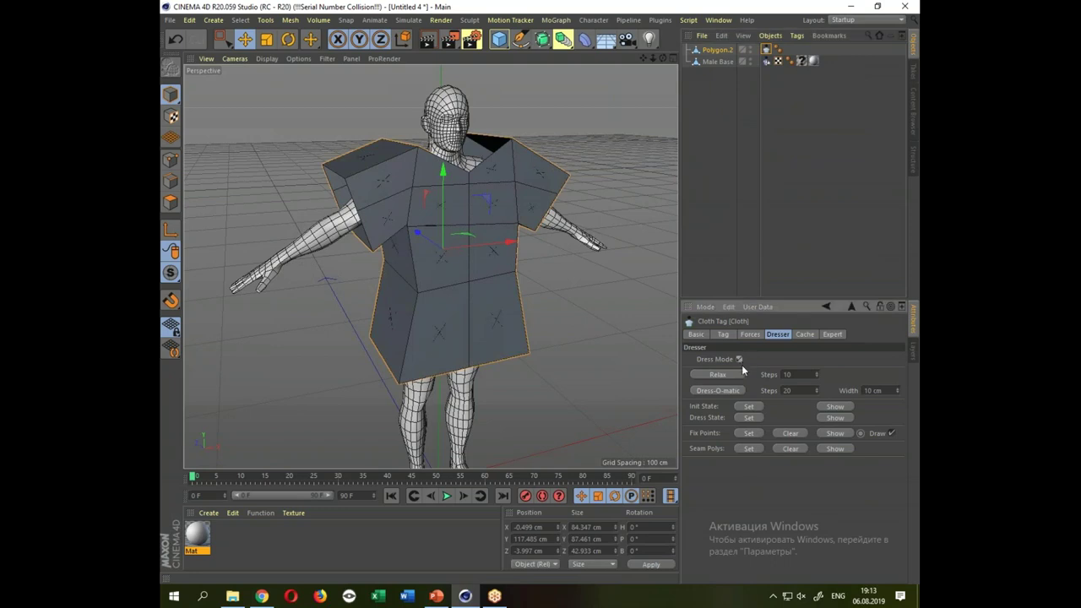
drag(605, 365, 477, 282)
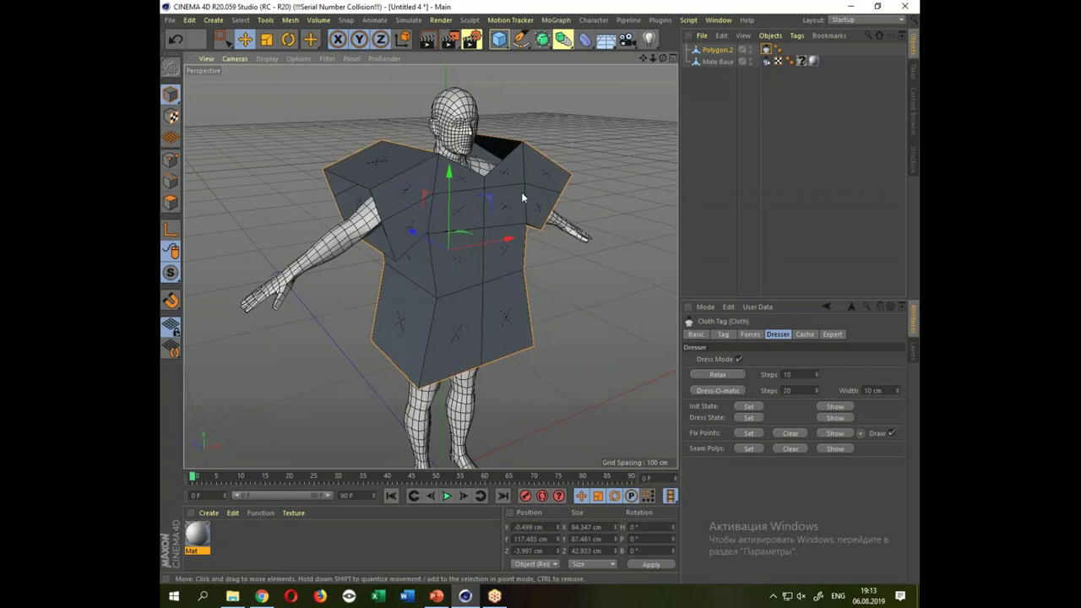
drag(309, 188, 383, 193)
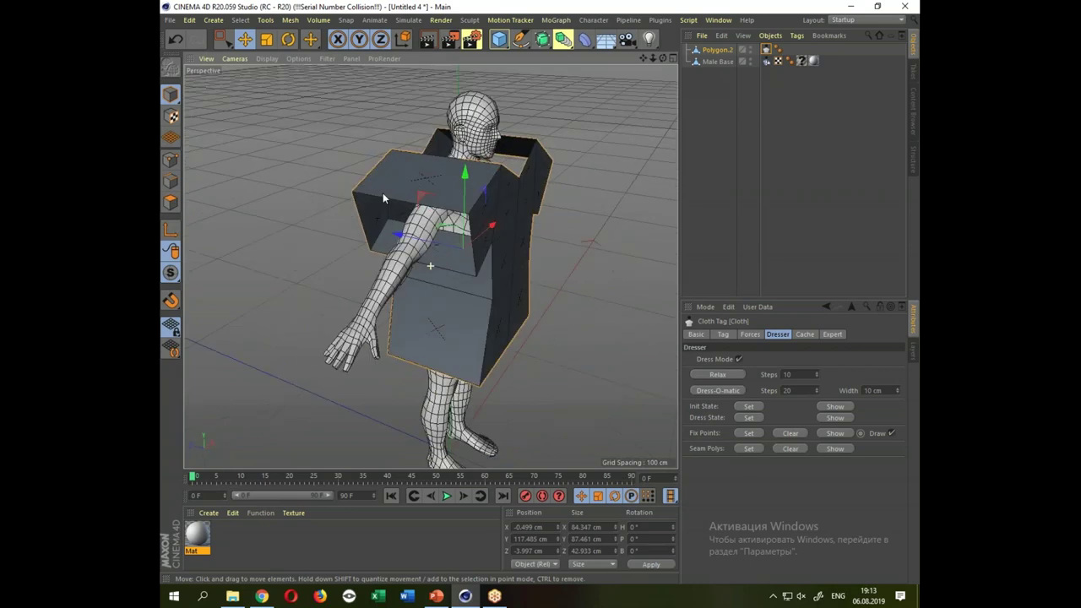
drag(437, 253, 507, 317)
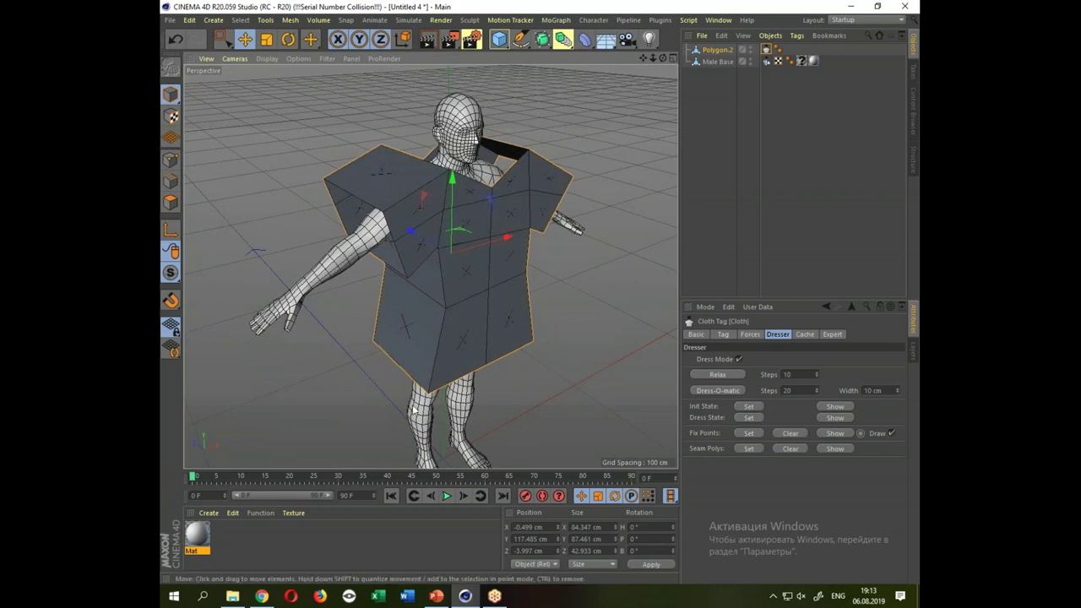
In Polygon mode, select the left and right shoulder panels of the shirt.
click(169, 201)
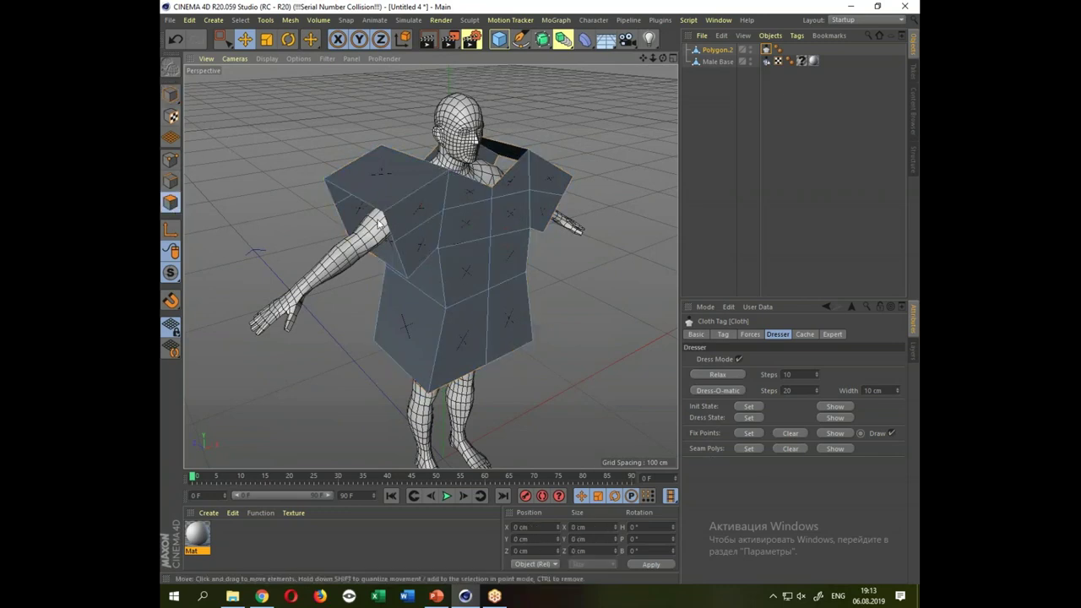
click(396, 182)
drag(577, 305, 483, 199)
click(483, 198)
Add the front and lower back side panels to the polygon selection.
drag(524, 347, 417, 187)
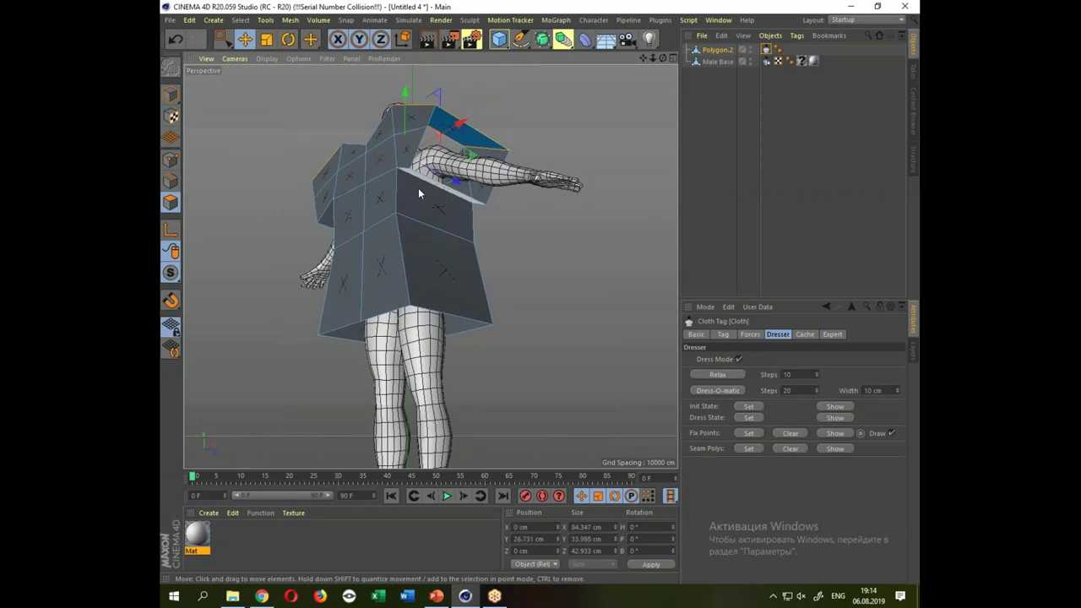
click(434, 251)
drag(335, 280, 413, 338)
click(412, 338)
drag(362, 261, 404, 168)
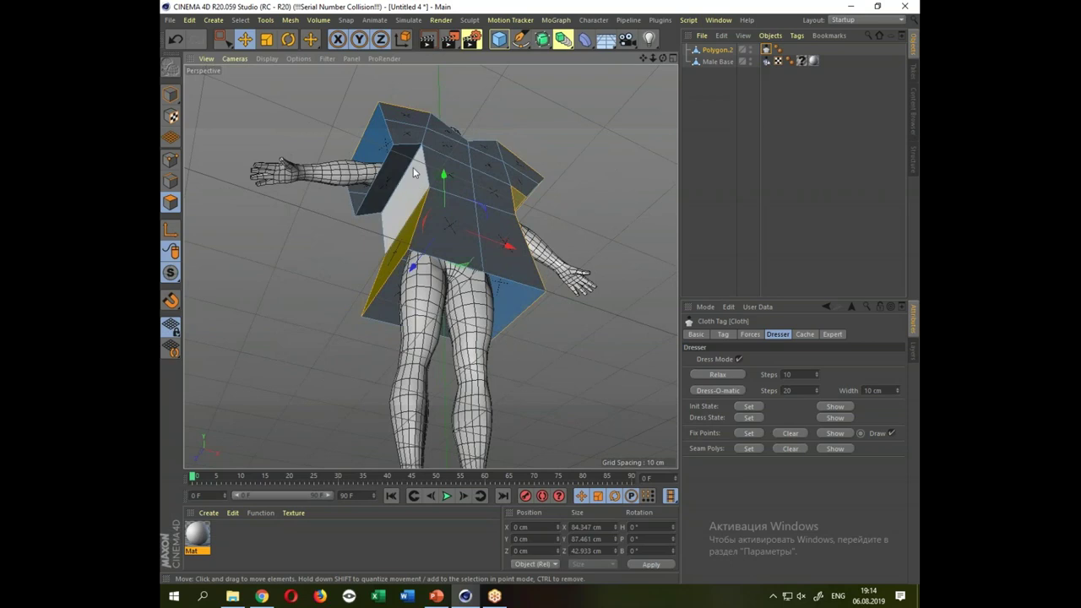
scroll(up, 3)
scroll(up, 3)
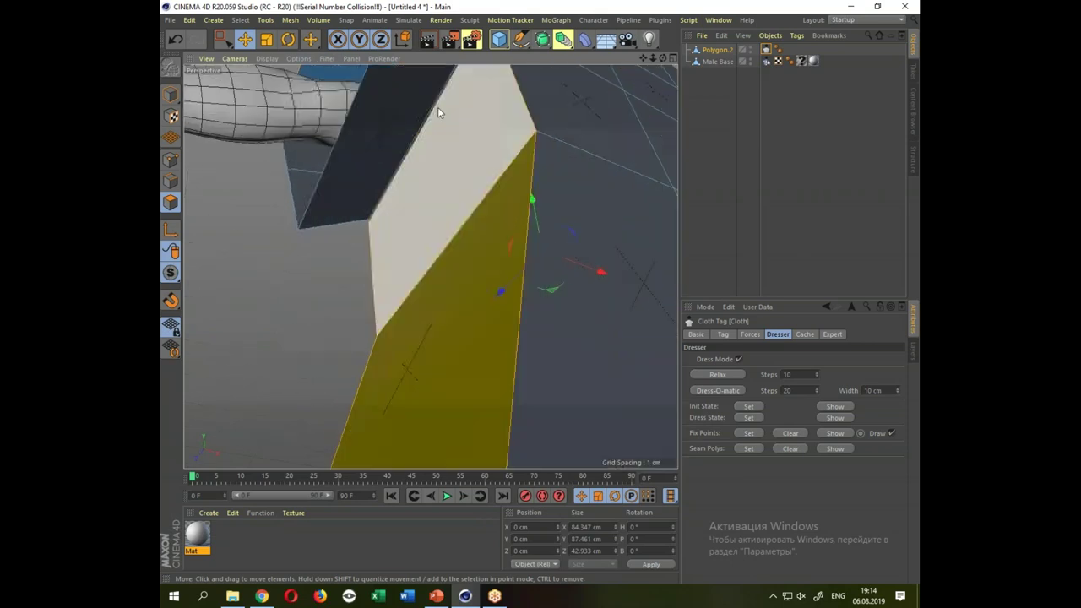
drag(351, 239, 340, 378)
scroll(down, 3)
drag(435, 369, 601, 369)
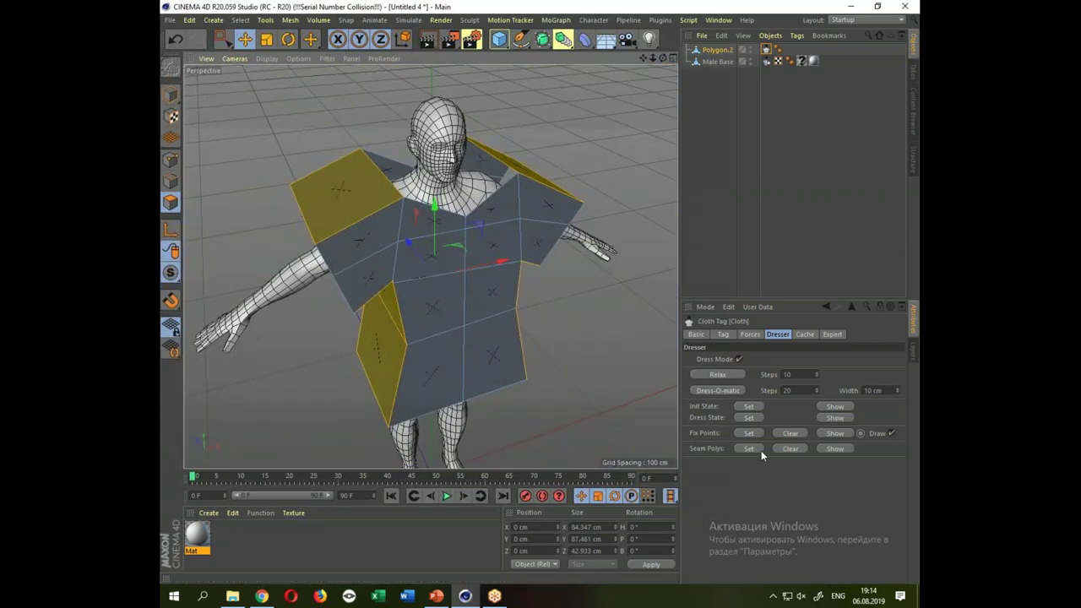
Set the selected panels as seam polygons and return to Model mode.
click(759, 450)
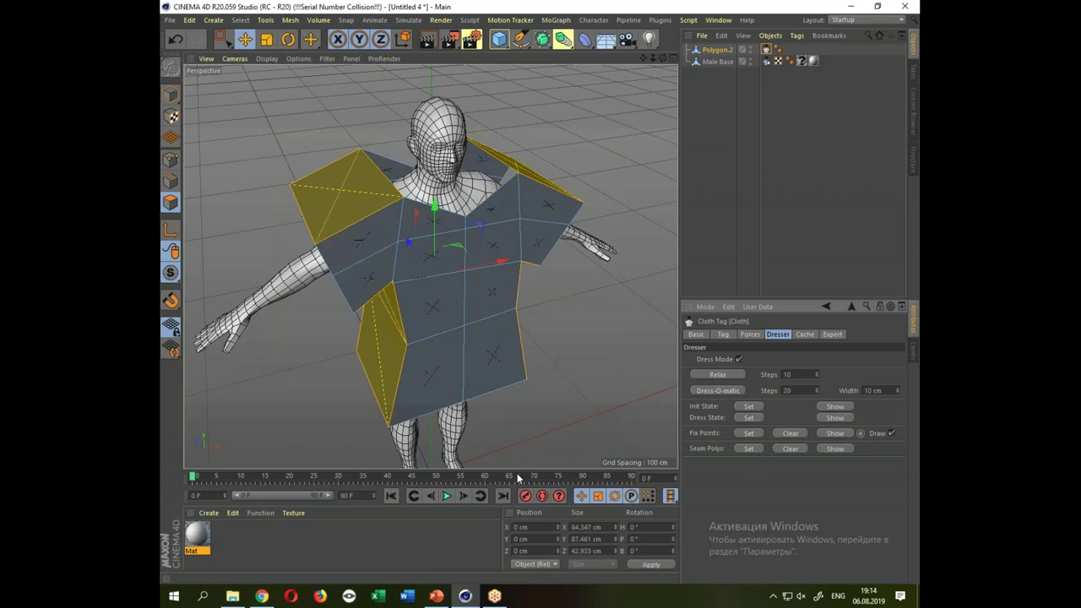
drag(581, 403, 678, 304)
click(171, 95)
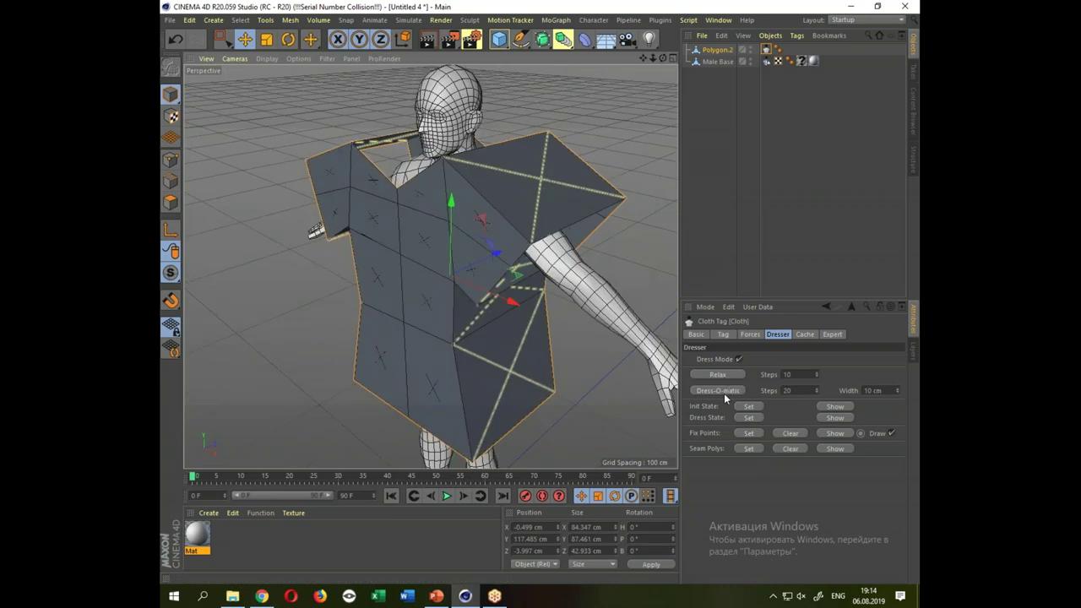
Shrink-wrap the shirt with Dress-O-matic and smooth it inside a Subdivision Surface.
click(723, 391)
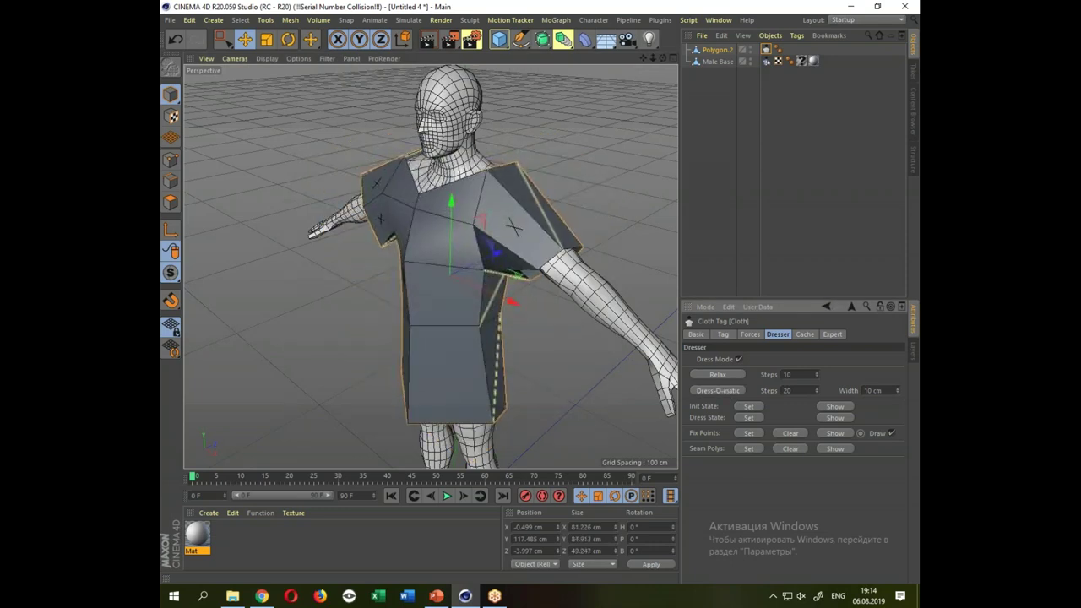
drag(617, 373, 652, 287)
click(542, 39)
click(536, 363)
drag(534, 379, 532, 396)
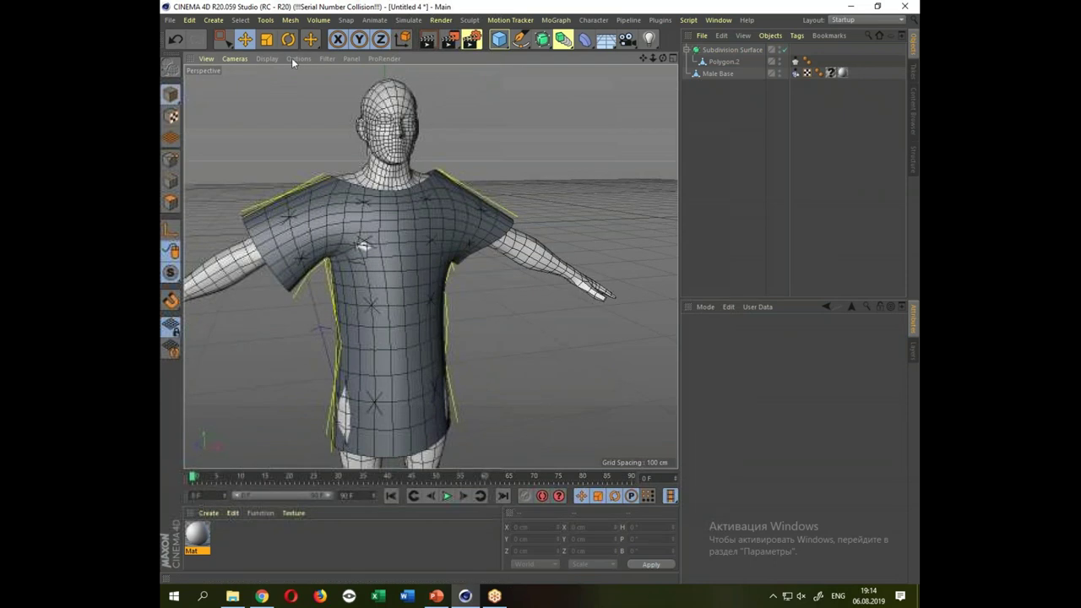
Switch the viewport to Gouraud Shading without wireframe, then select Male Base.
click(267, 59)
click(286, 78)
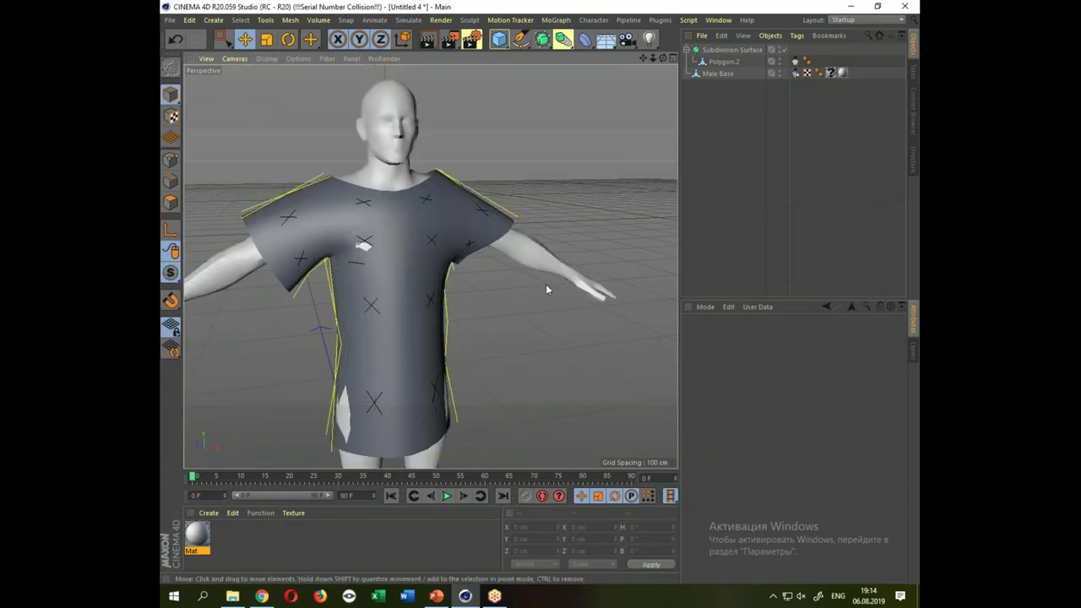
drag(545, 283, 539, 311)
scroll(down, 3)
click(544, 287)
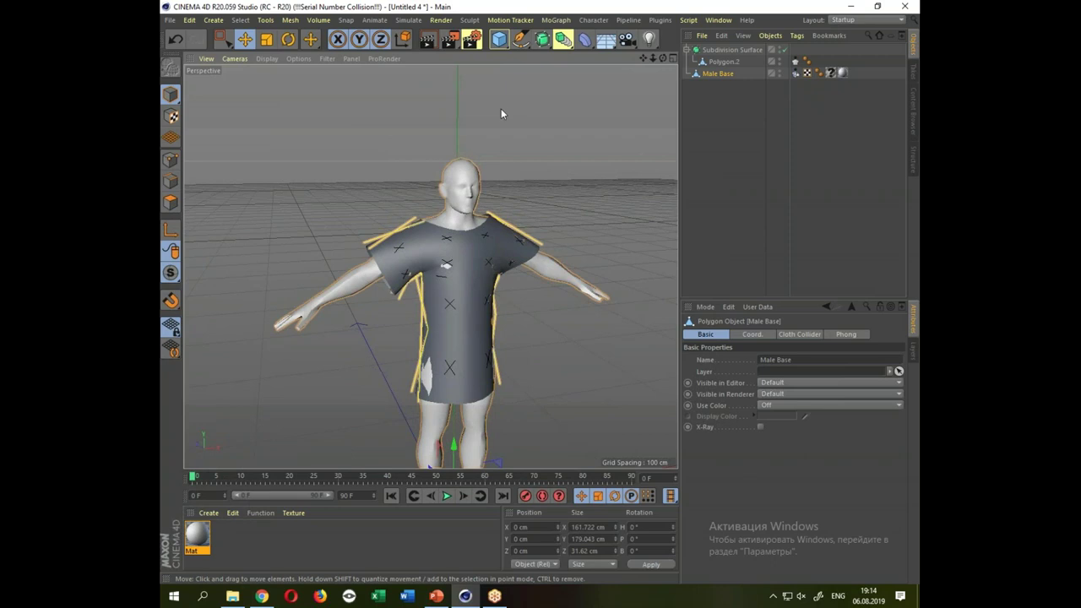
Add a Bend deformer under Male Base and fit it to its parent.
click(585, 41)
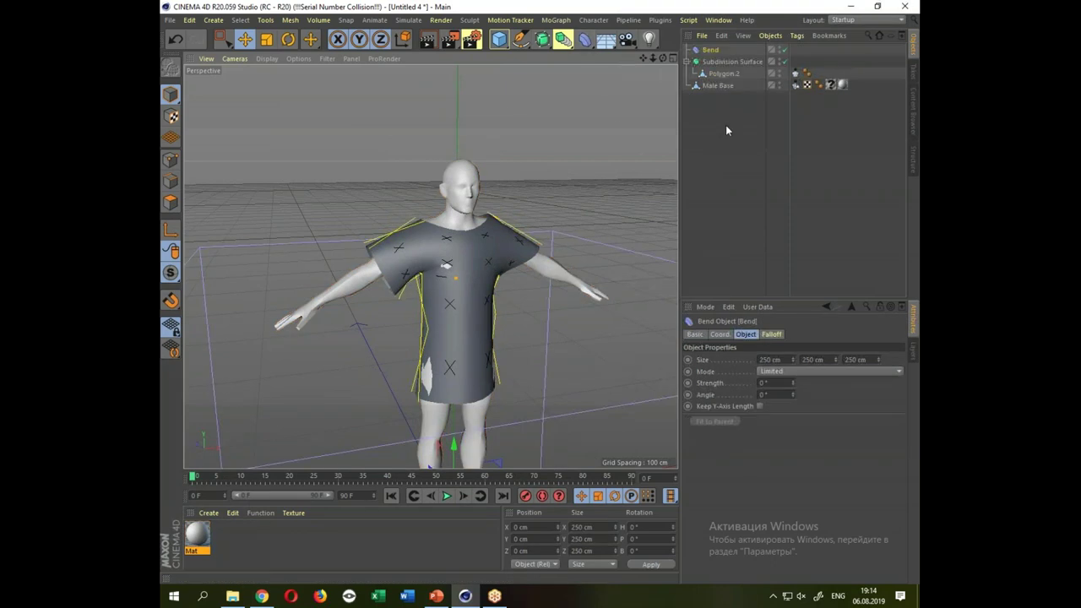
drag(714, 51, 730, 83)
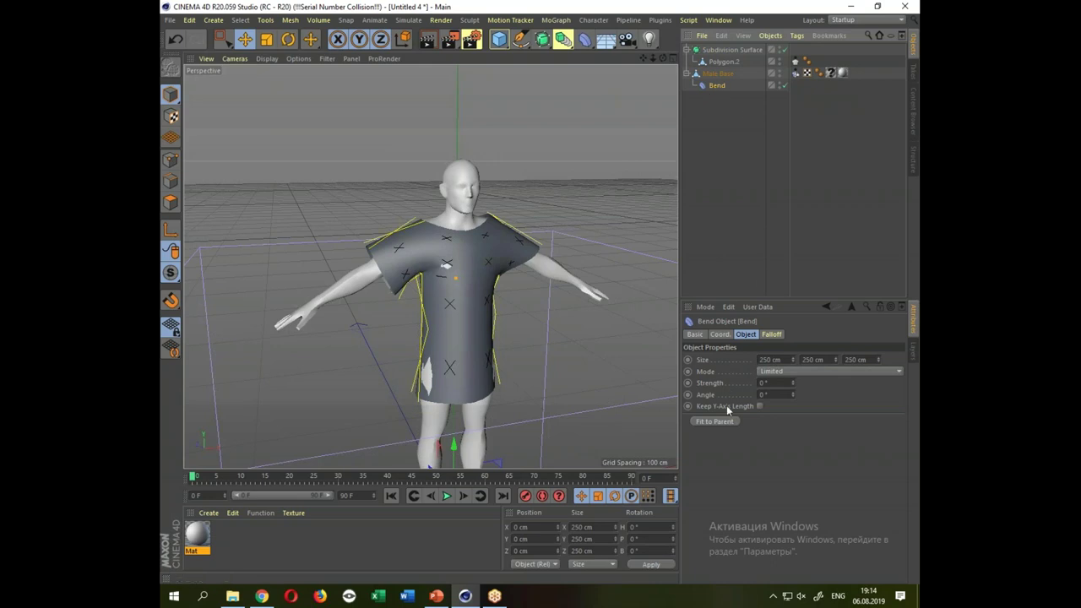
click(723, 421)
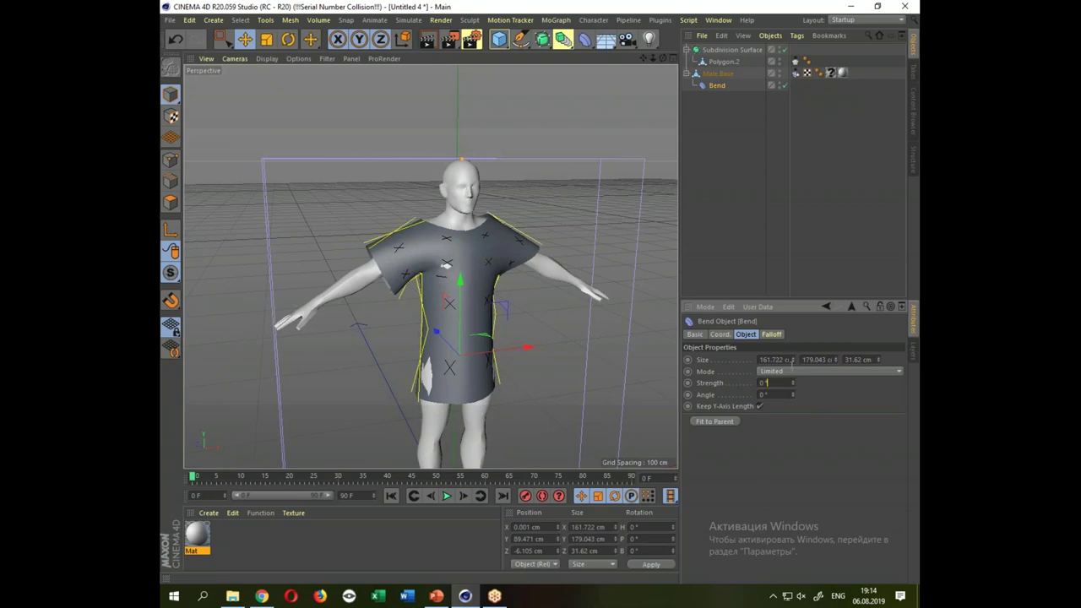
drag(794, 387, 792, 390)
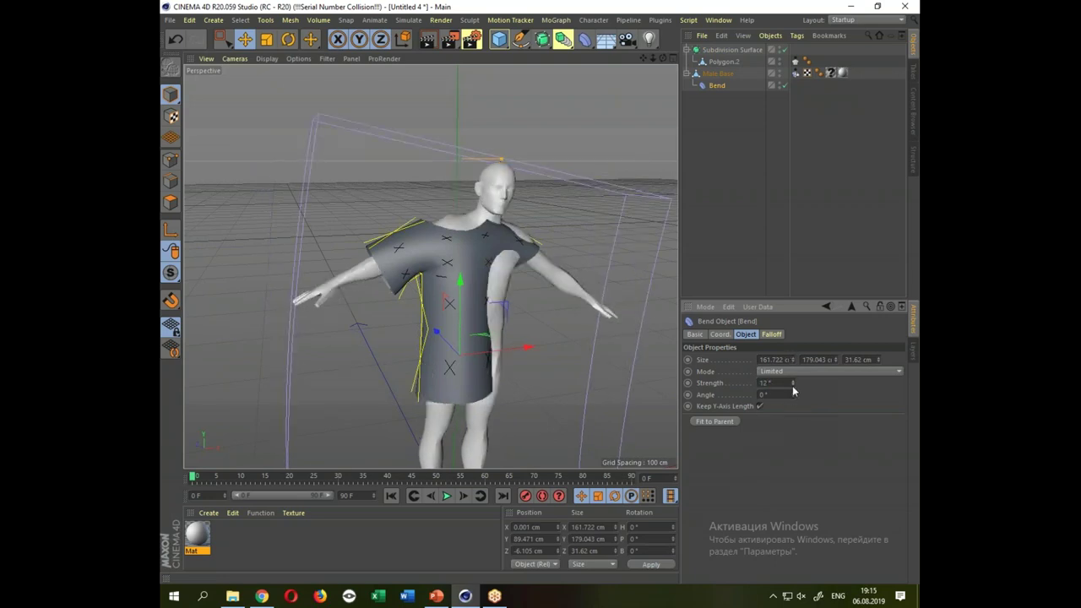
key(ctrl+z)
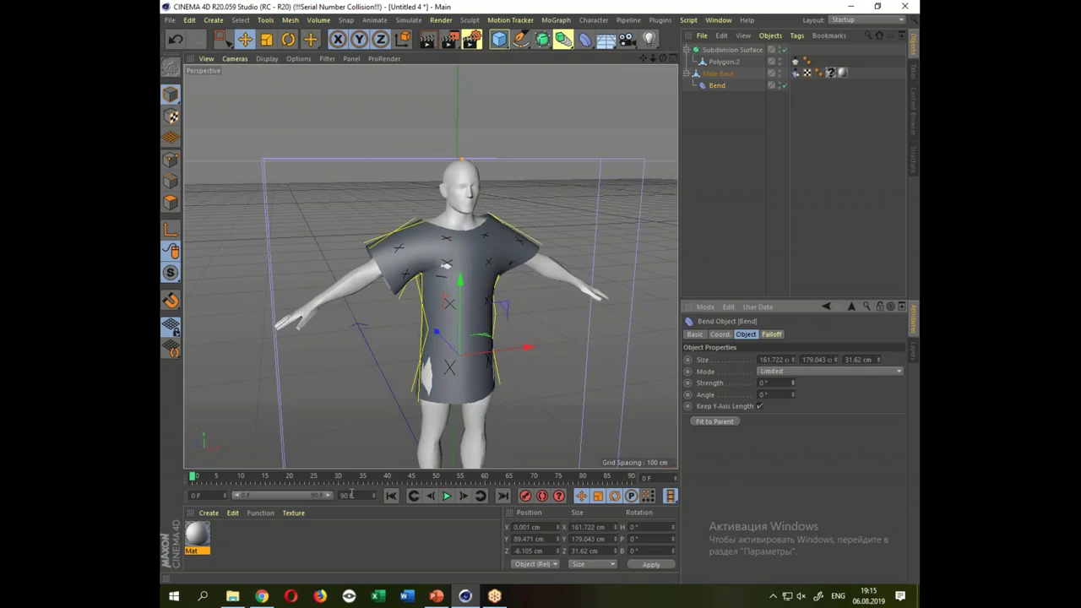
With Auto Key on, key Bend Strength 27° at frame 25, -43° at 54, 0° at 77.
click(542, 497)
click(315, 478)
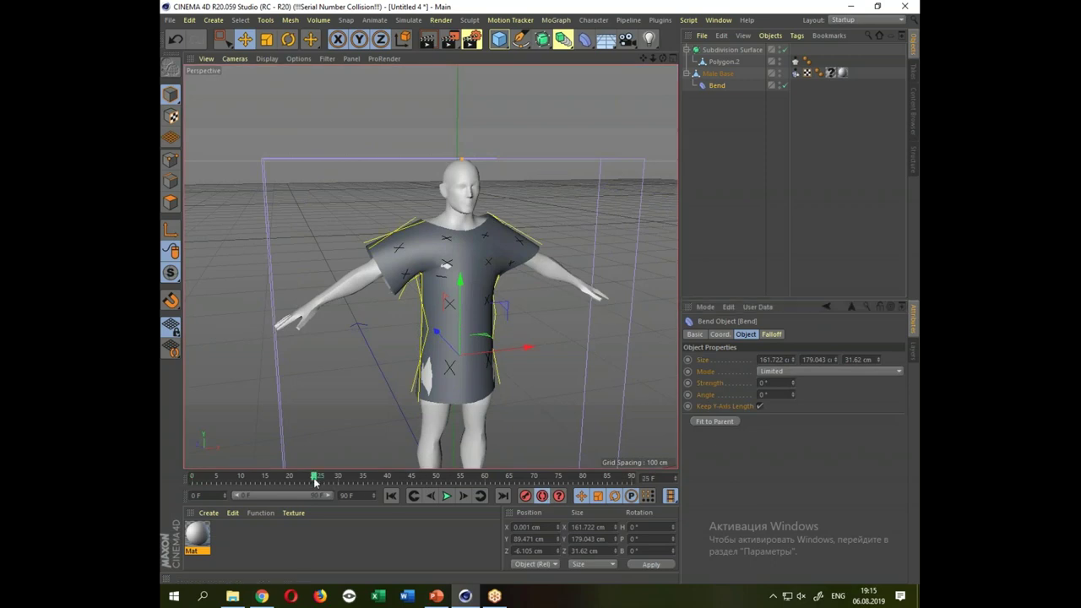
drag(791, 383, 794, 372)
click(458, 479)
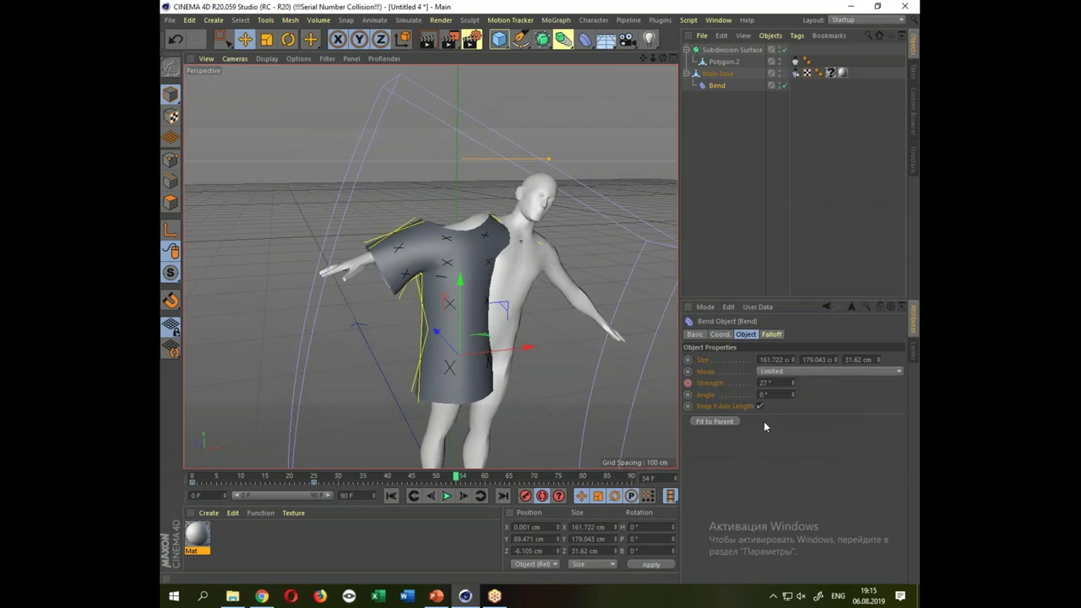
drag(792, 388, 792, 447)
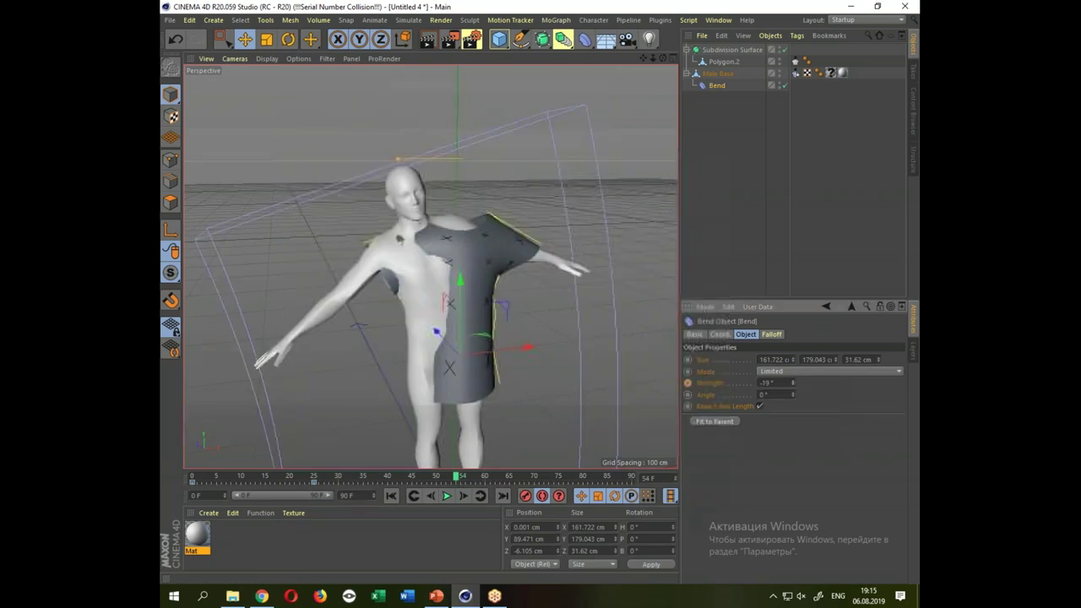
click(569, 479)
right_click(792, 381)
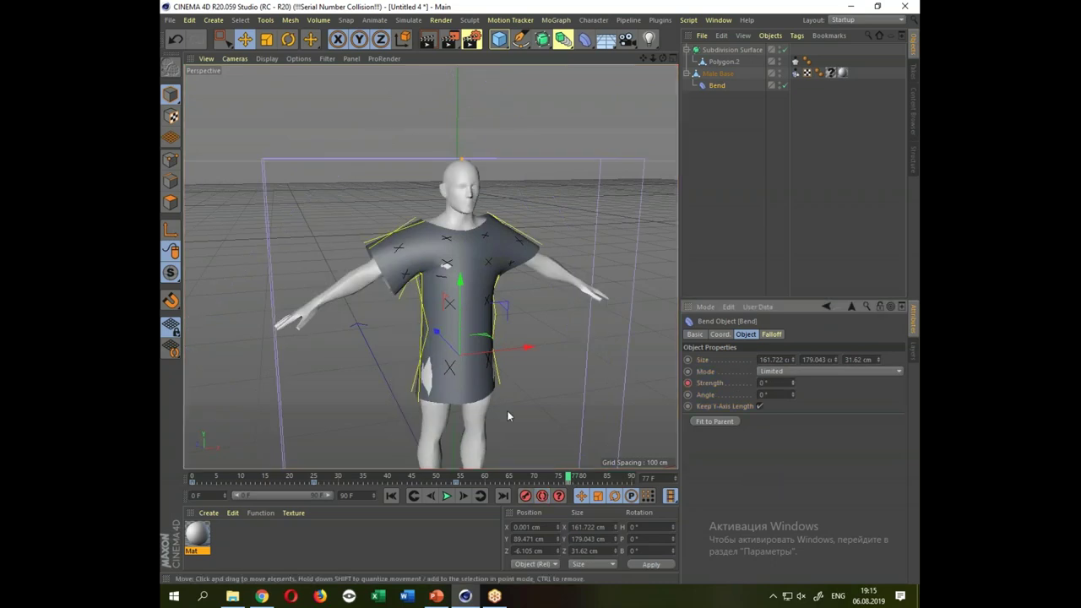
Preview the sway animation, rewind to the start, and select the Subdivision Surface.
drag(507, 410, 537, 412)
click(445, 496)
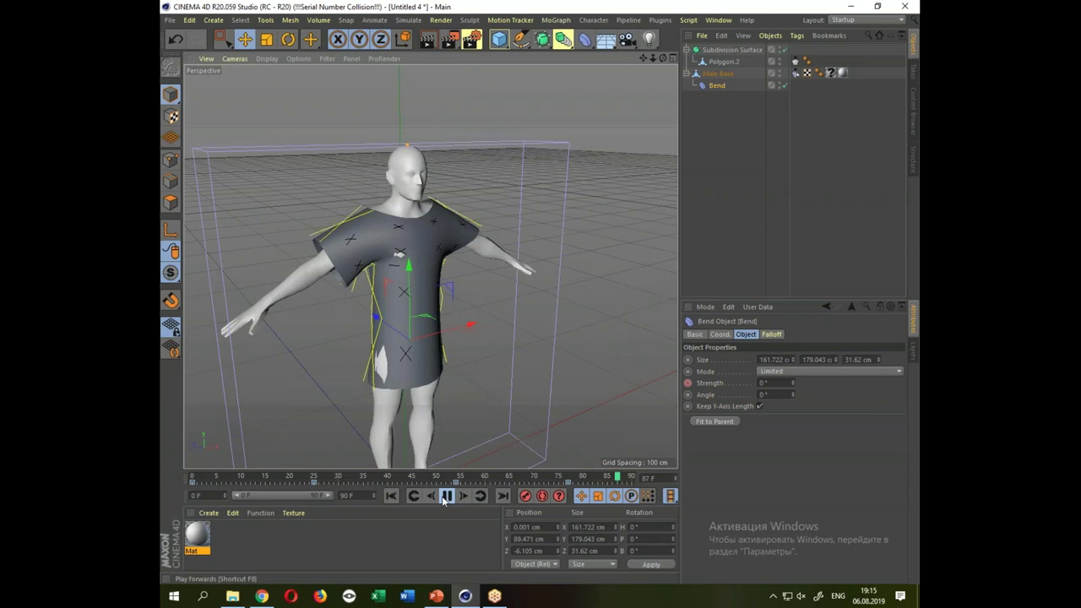
click(439, 500)
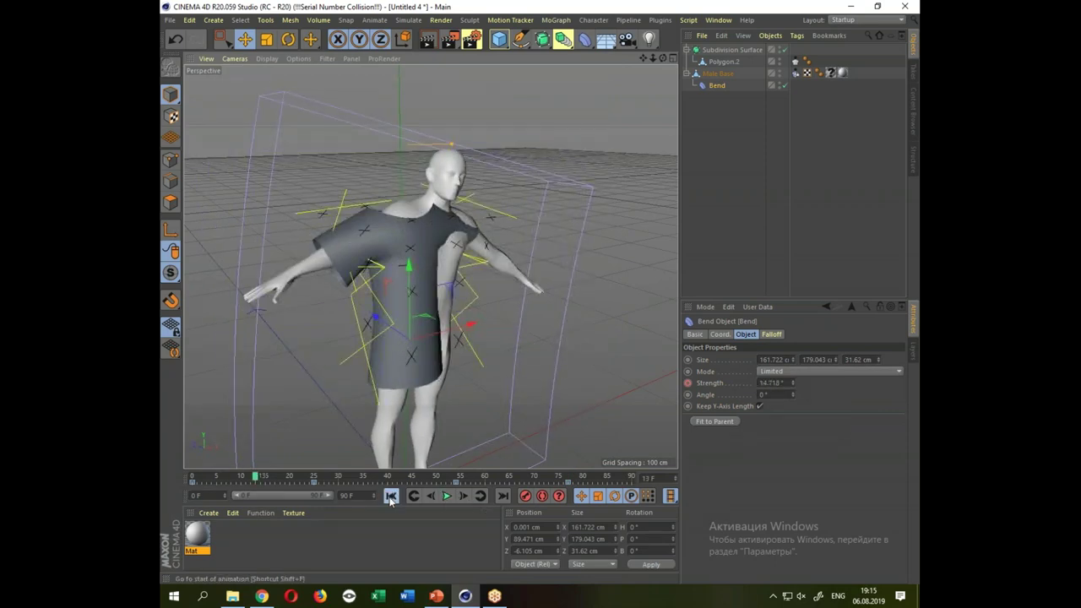
key(shift+f)
click(731, 50)
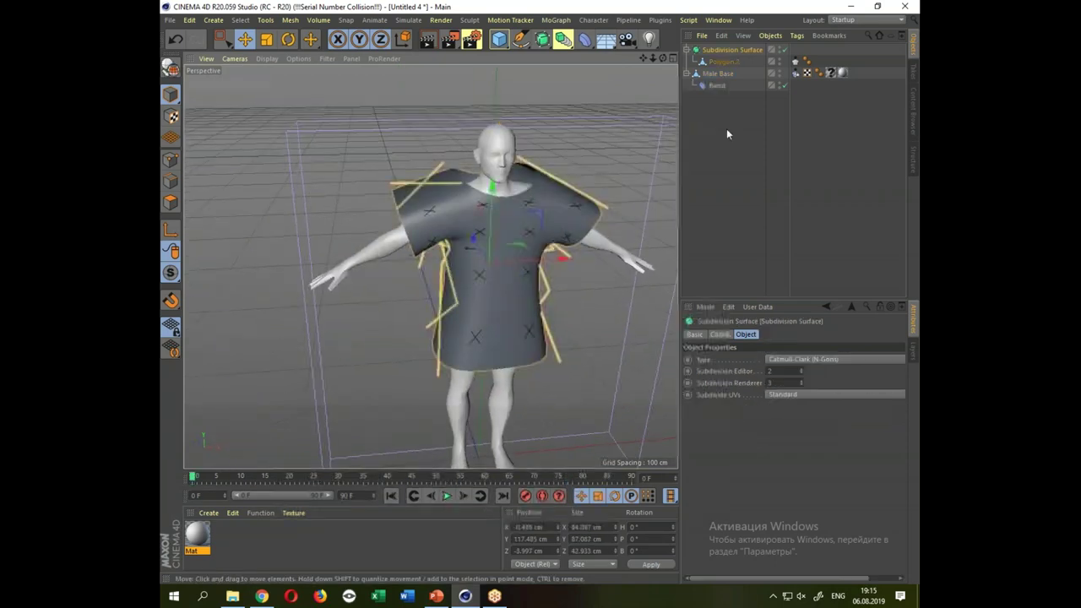
Move Polygon.2 out of the Subdivision Surface and delete the empty Subdivision Surface.
click(721, 61)
drag(722, 61, 718, 92)
click(732, 49)
key(Delete)
Rerun Dress-O-matic on the shirt's Cloth tag, dismissing the licence warning.
click(717, 73)
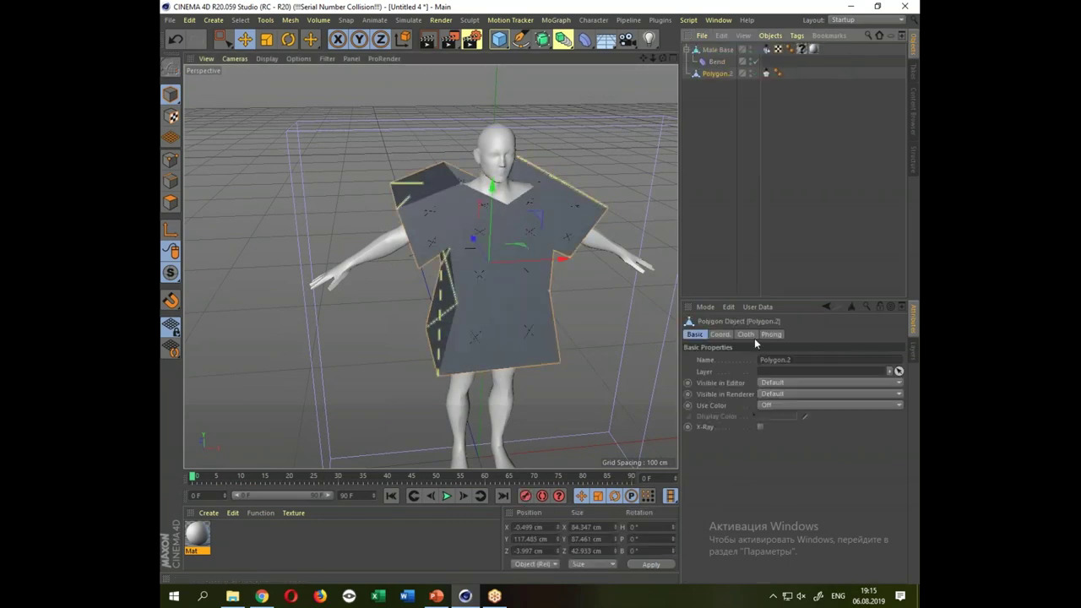
click(766, 73)
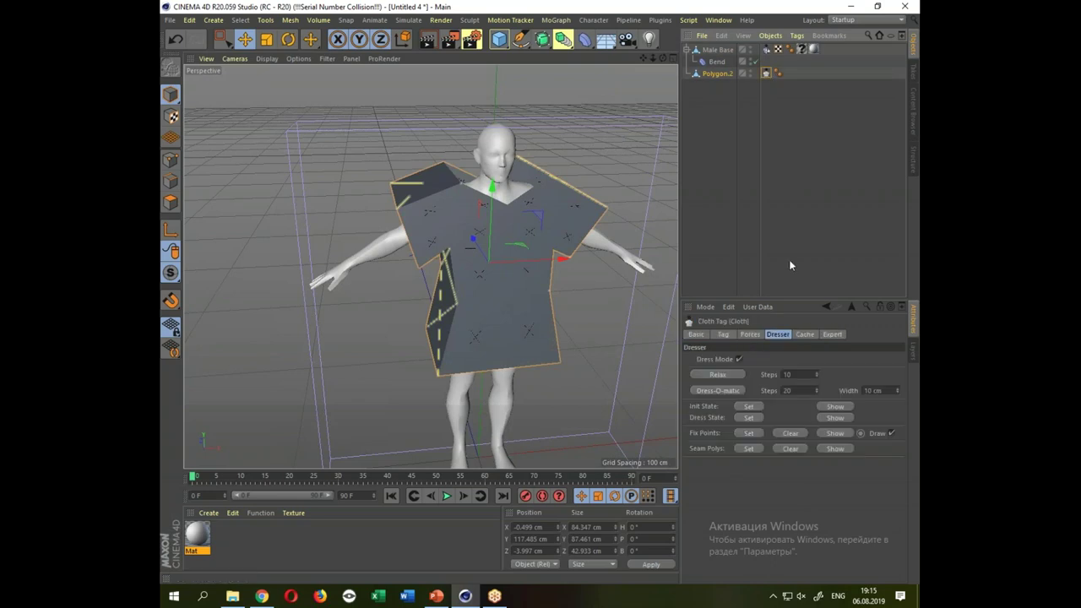
click(720, 391)
click(738, 359)
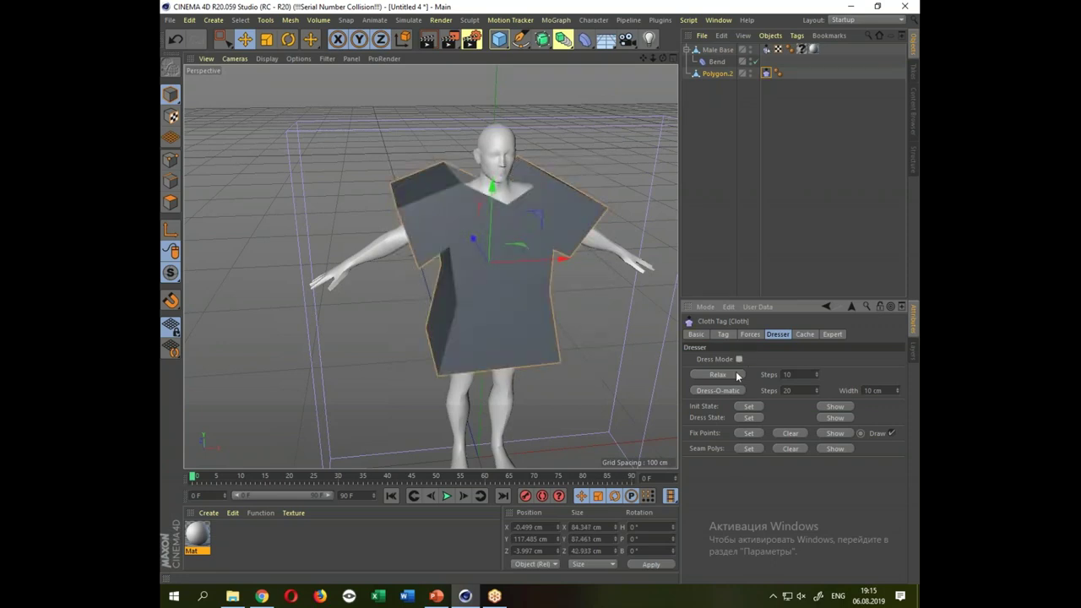
click(716, 391)
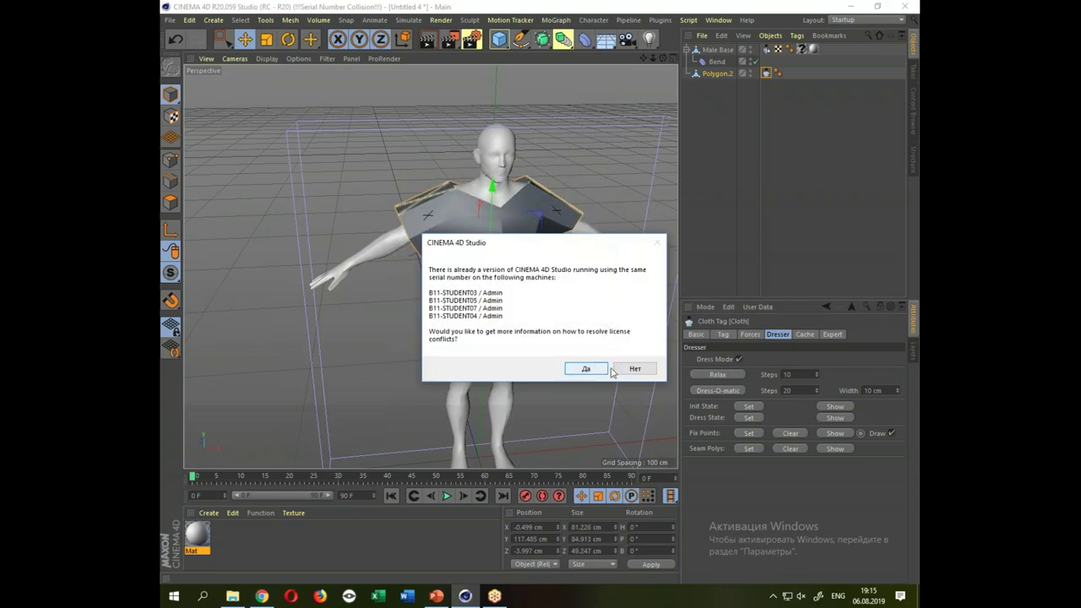
click(591, 368)
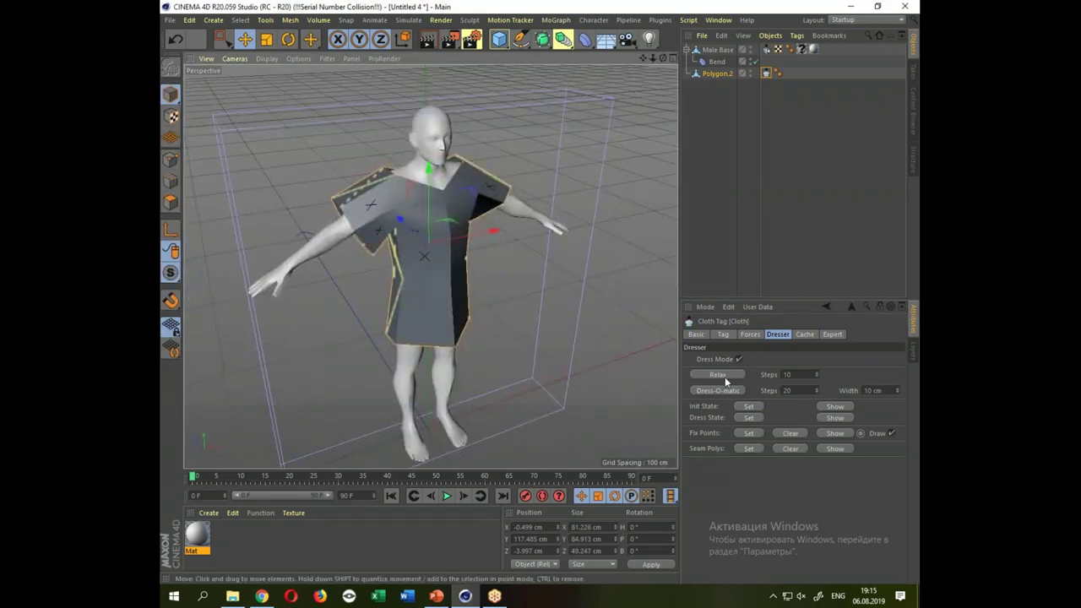
Relax the dressed shirt onto the body and switch Dress Mode off.
click(724, 390)
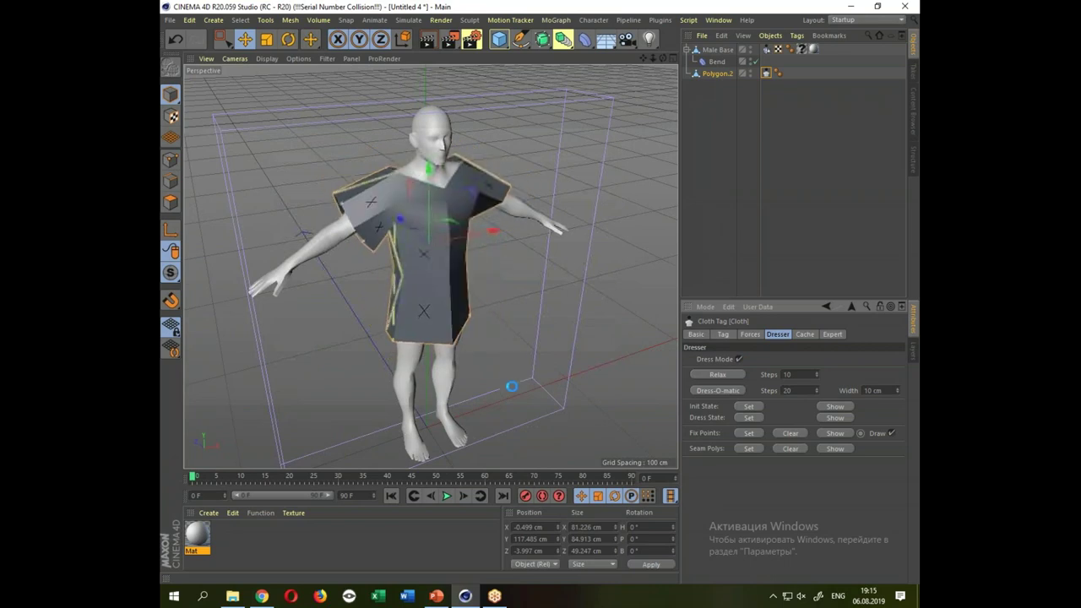
drag(504, 330, 502, 319)
drag(541, 365, 540, 301)
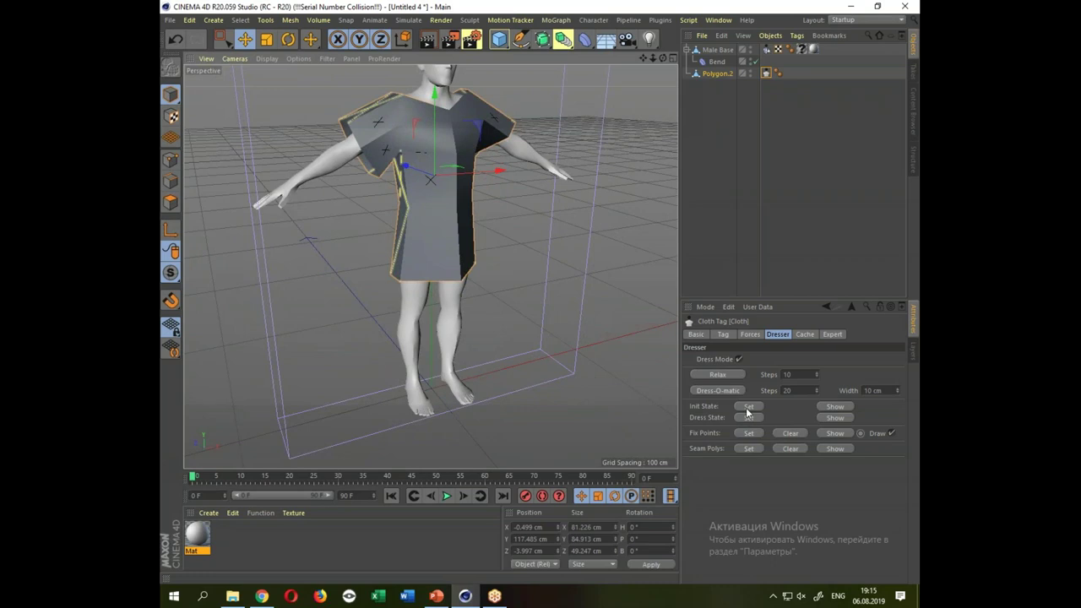
click(748, 418)
drag(501, 370, 508, 440)
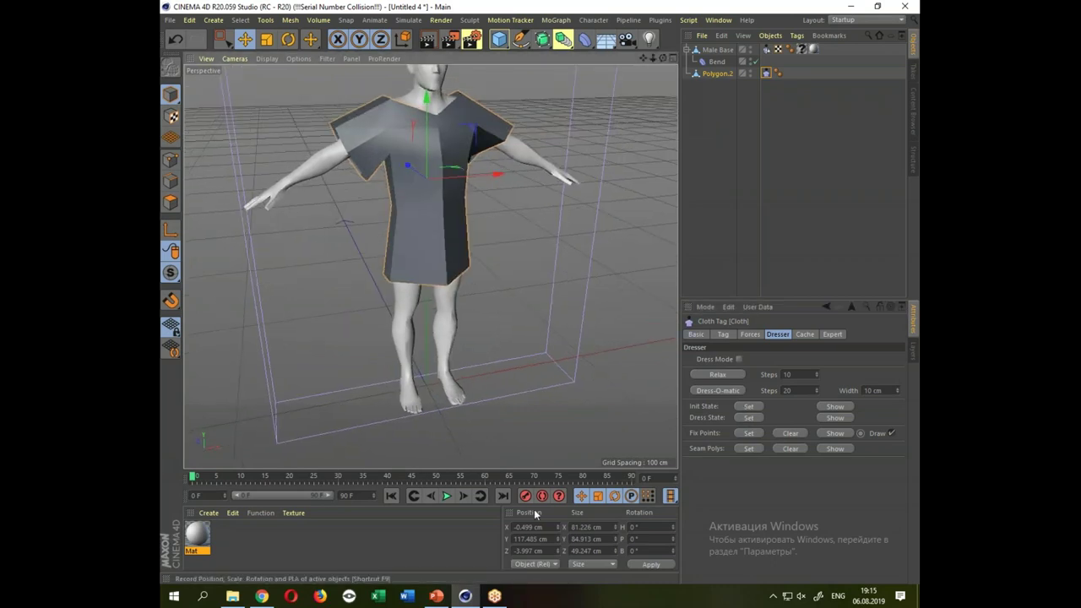
Play and stop the animation to test the cloth simulation.
click(448, 496)
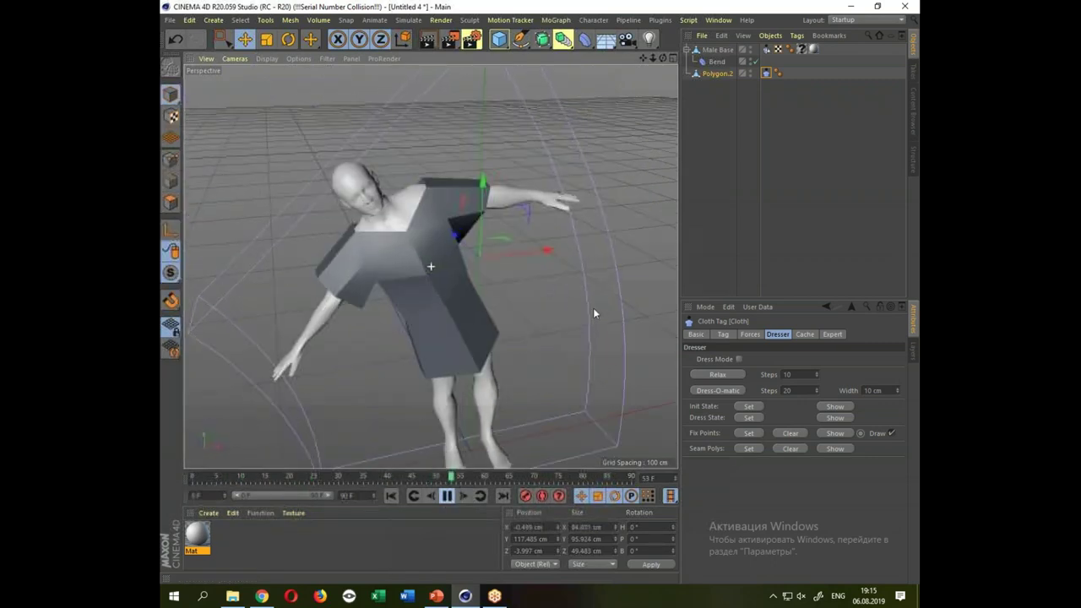
click(447, 495)
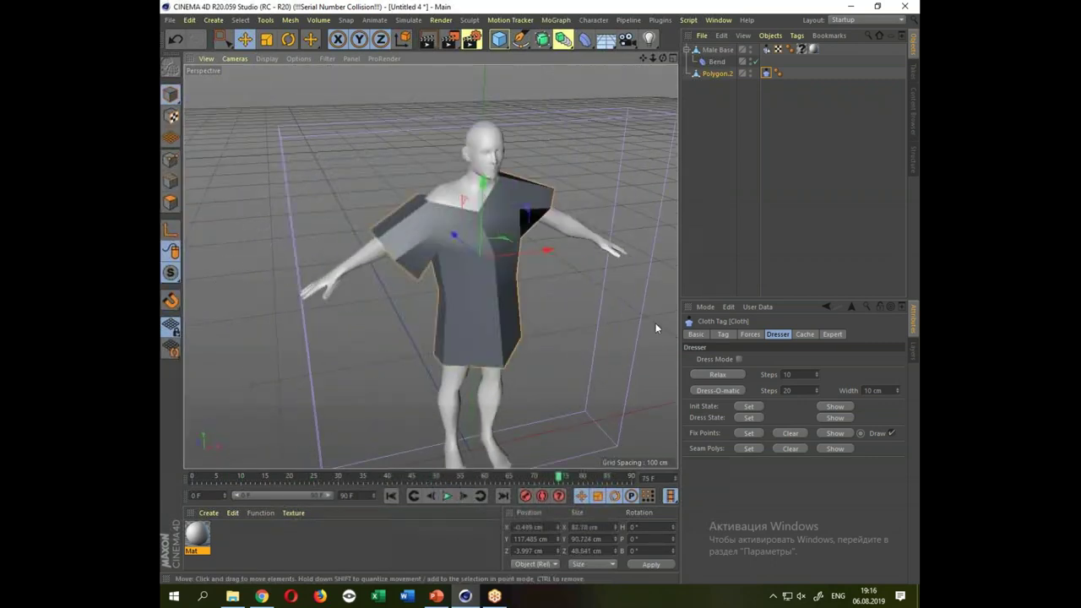
click(659, 322)
Wrap Polygon.2 in a new Subdivision Surface and replay from frame 0.
click(716, 74)
click(543, 40)
click(391, 496)
click(446, 498)
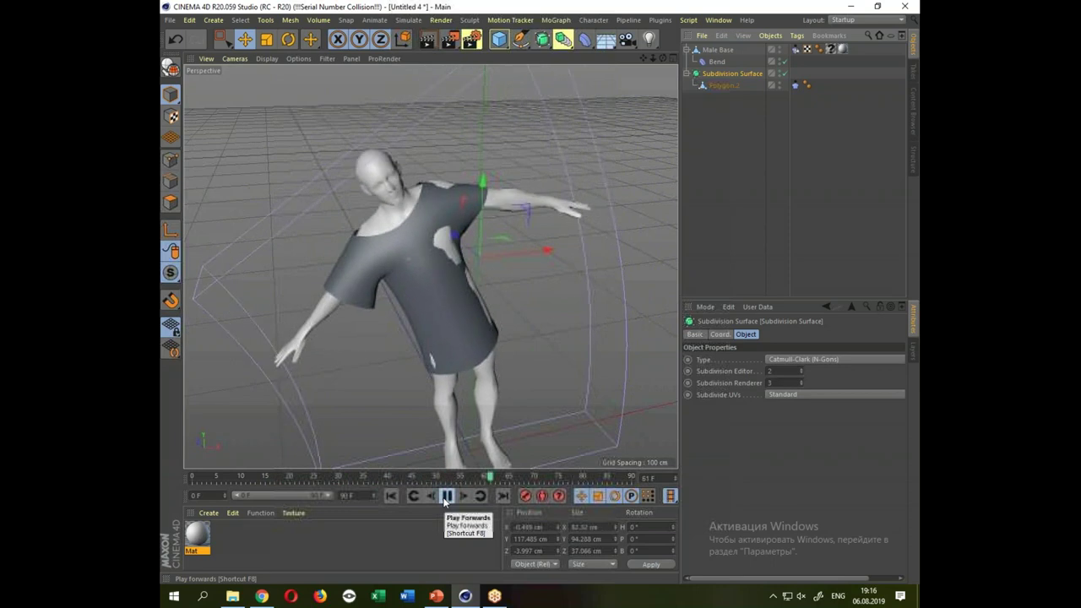
Pause playback, switch to the cinema_new.pptx PowerPoint deck, and show slide 1.
click(445, 496)
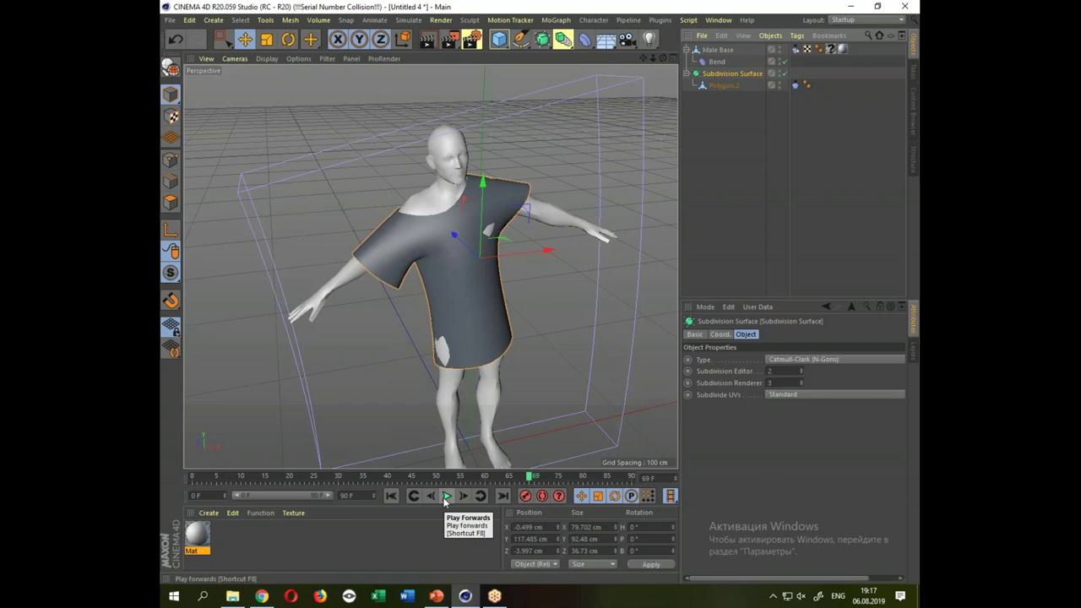
click(436, 596)
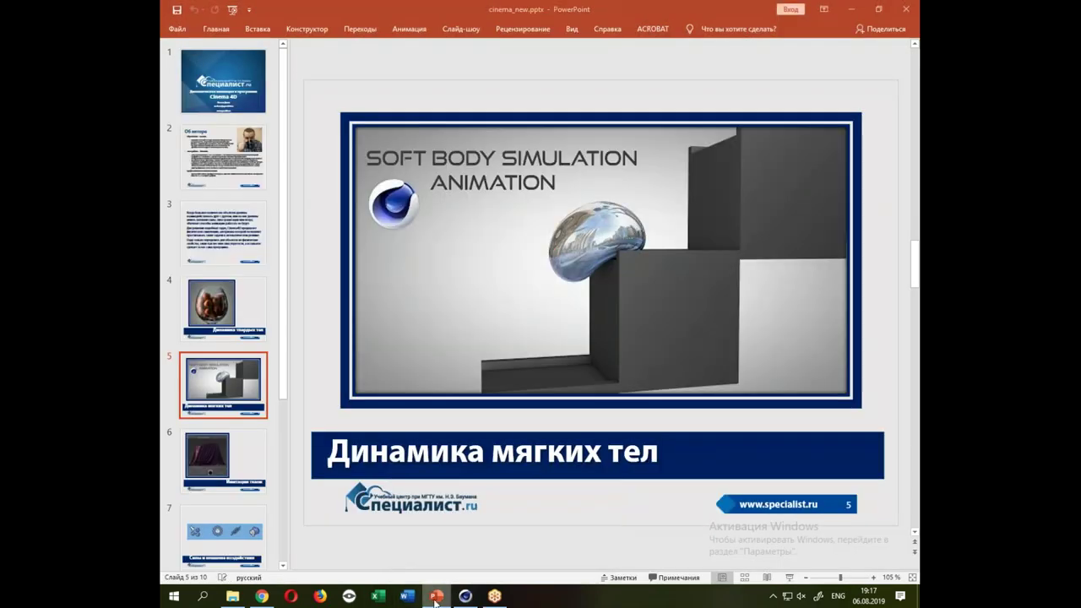
click(252, 112)
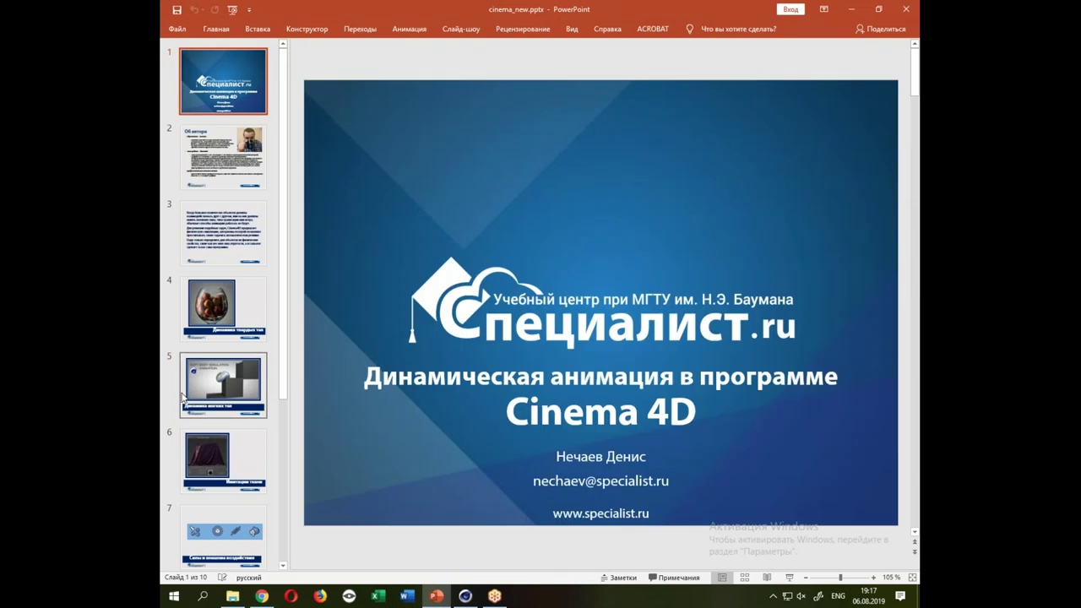